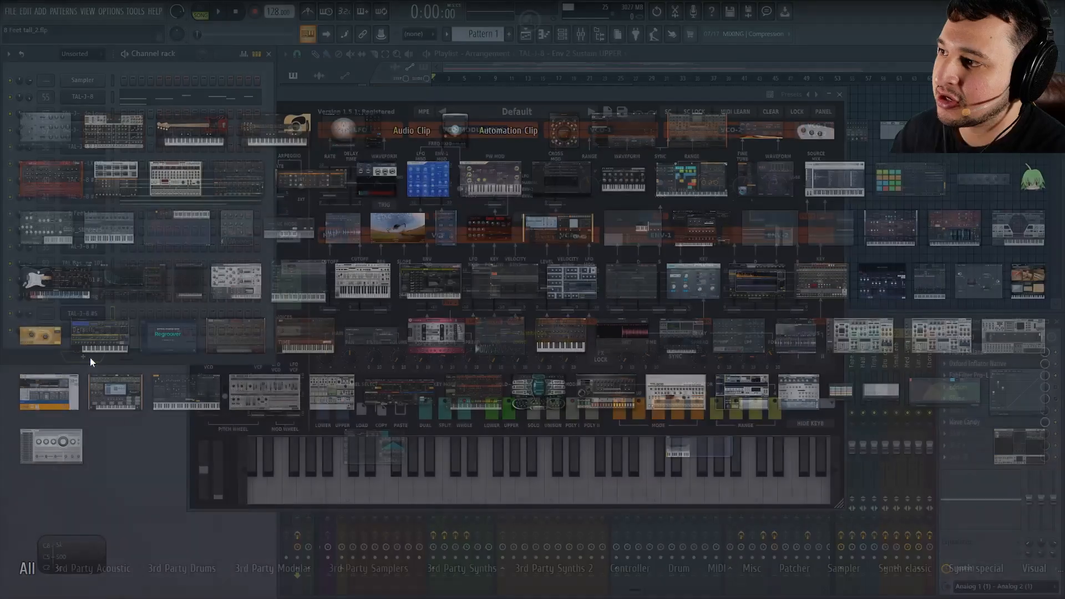
# Add a TAL-U-NO-LX-V2 synth channel from the plugin picker and close its window.
pyautogui.press('F8')
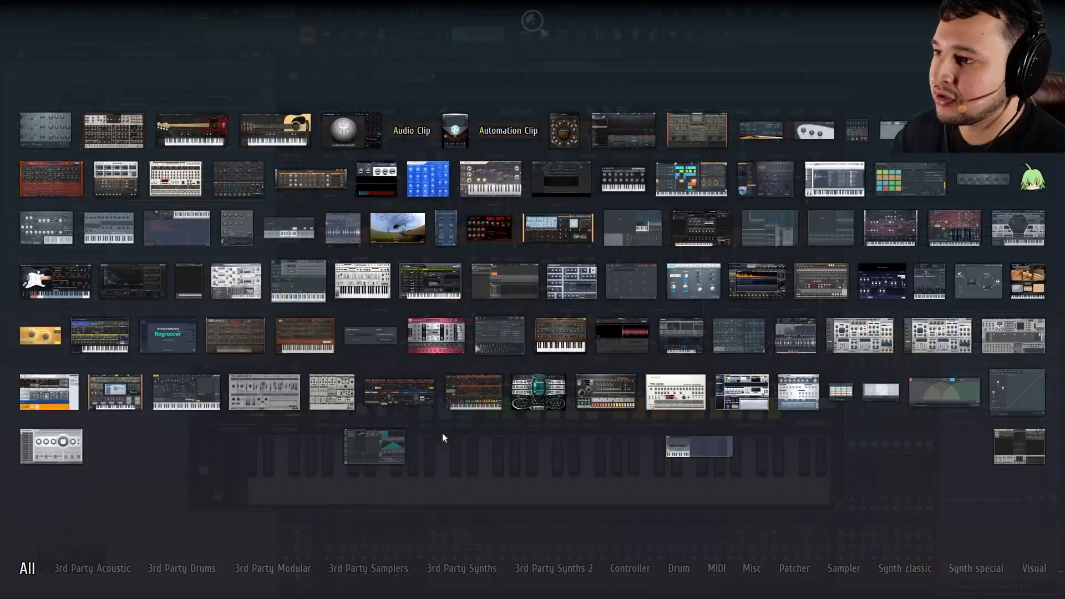
pyautogui.click(425, 400)
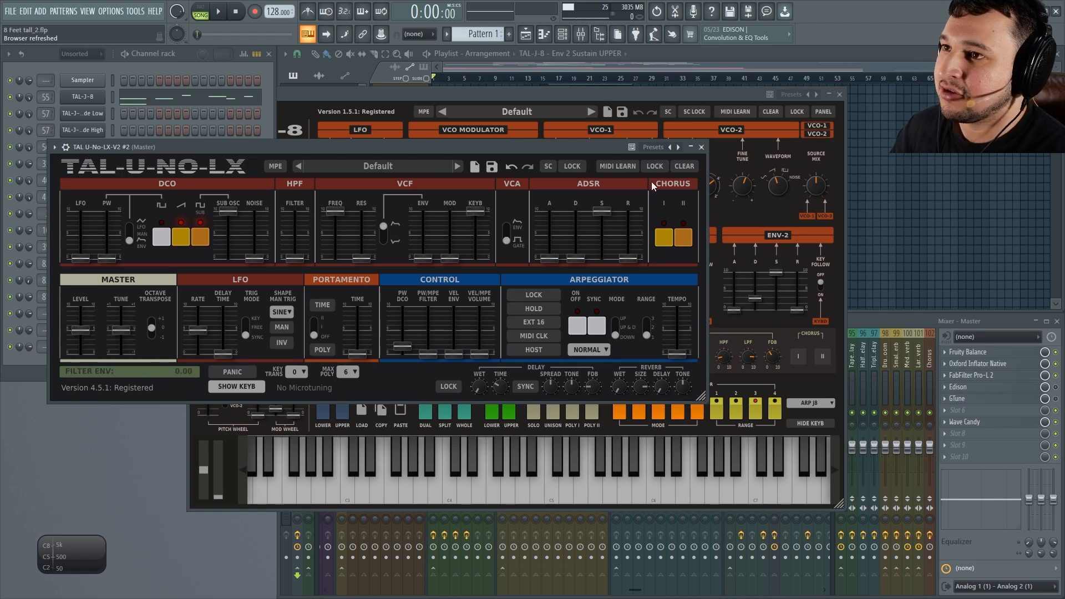
pyautogui.click(701, 147)
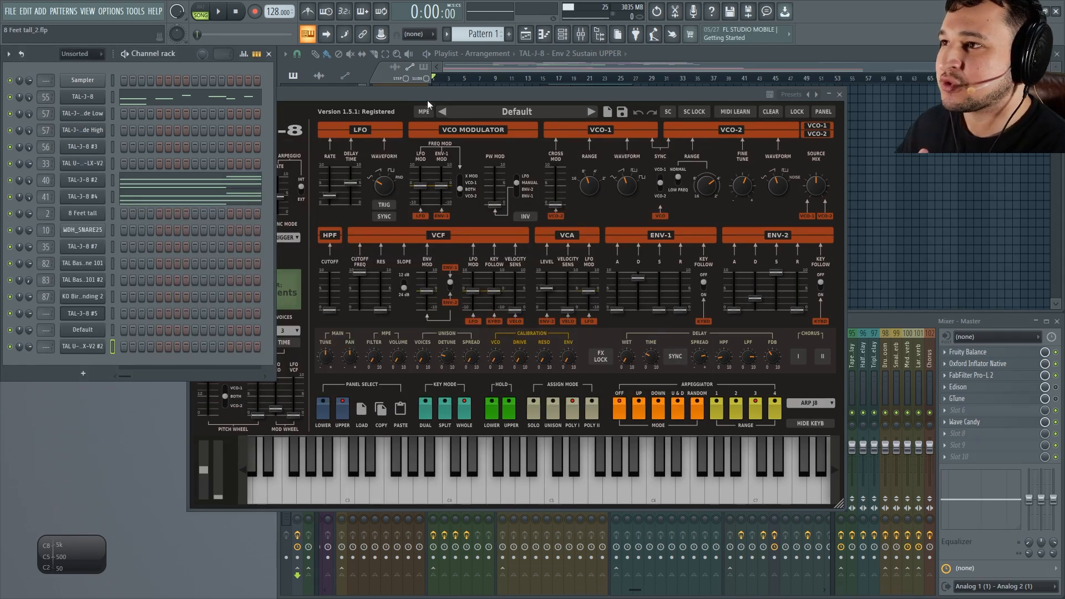
# Examine the TAL-J-8 synth patch on Insert 55 while the song plays and close its window.
pyautogui.click(428, 96)
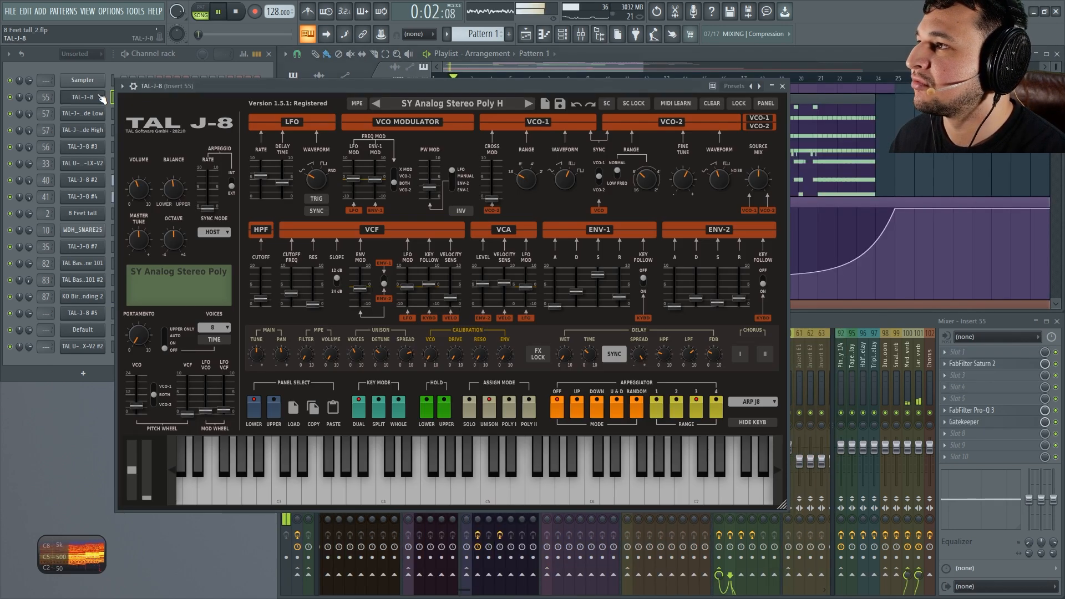
pyautogui.moveTo(254, 269)
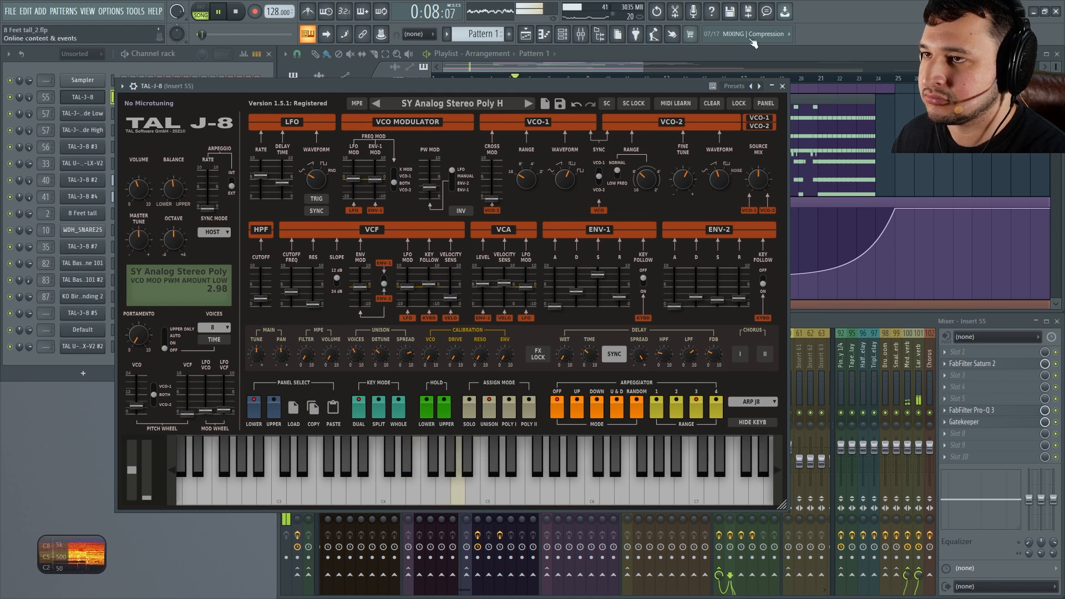
pyautogui.click(782, 86)
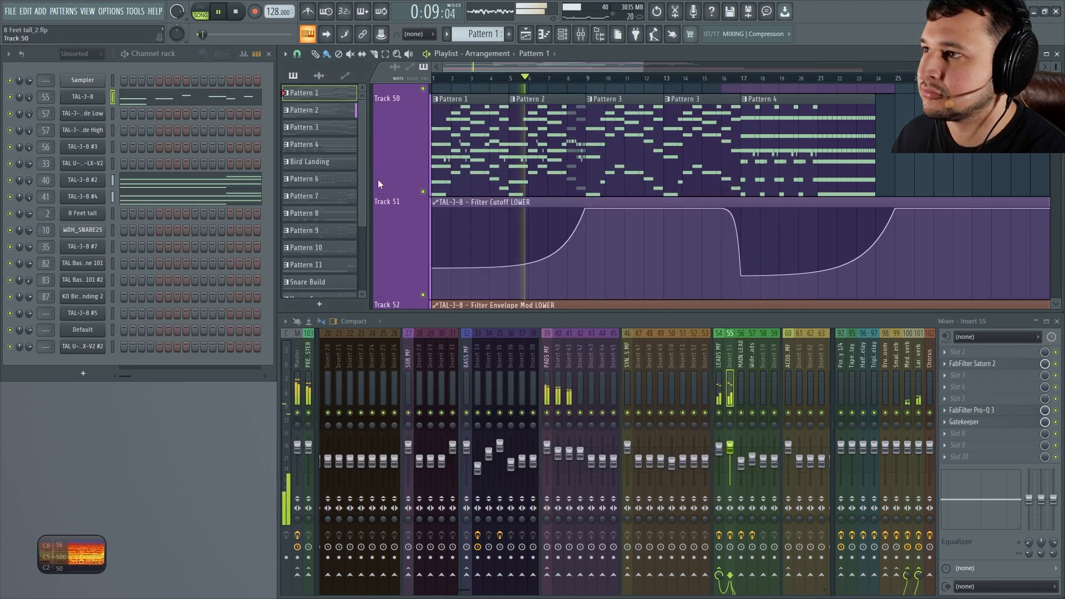
# Examine the TAL-J-8 #2 synth patch and enlarge the Wave Candy spectrum display during playback.
pyautogui.click(89, 180)
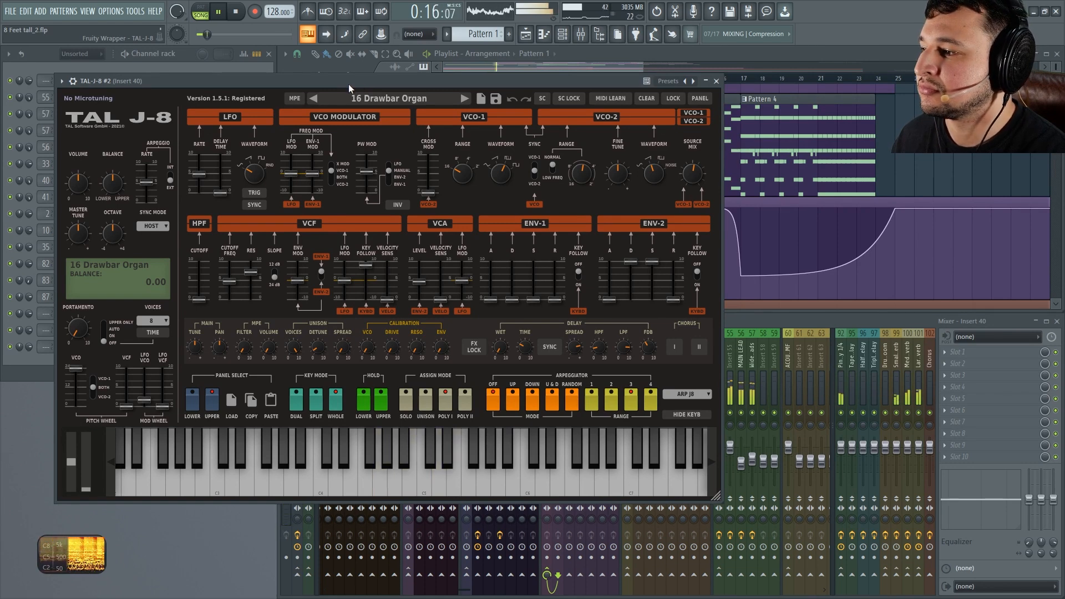
pyautogui.click(76, 561)
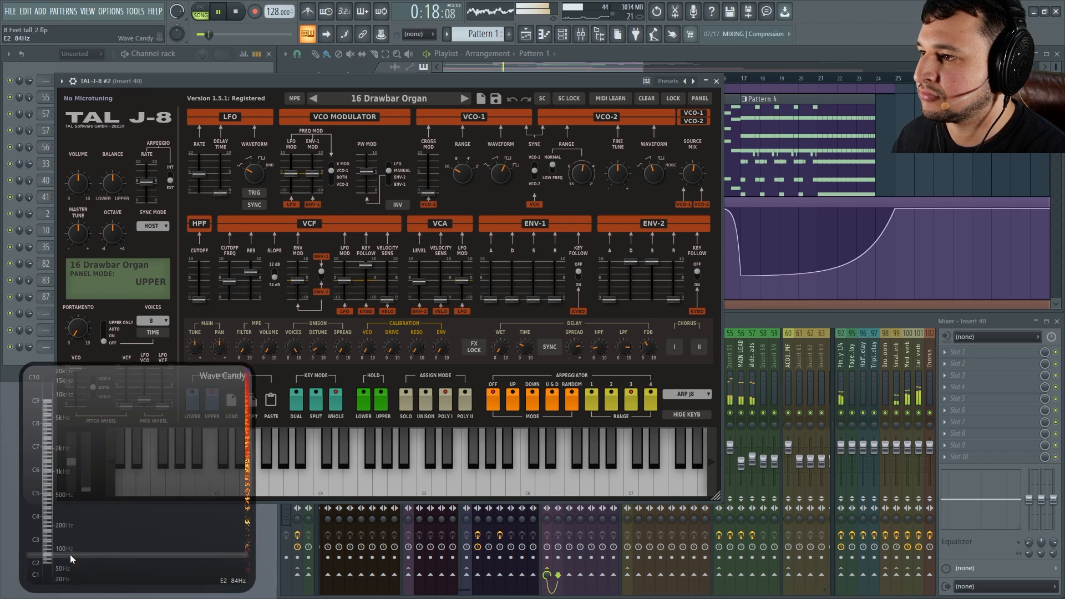
pyautogui.click(715, 81)
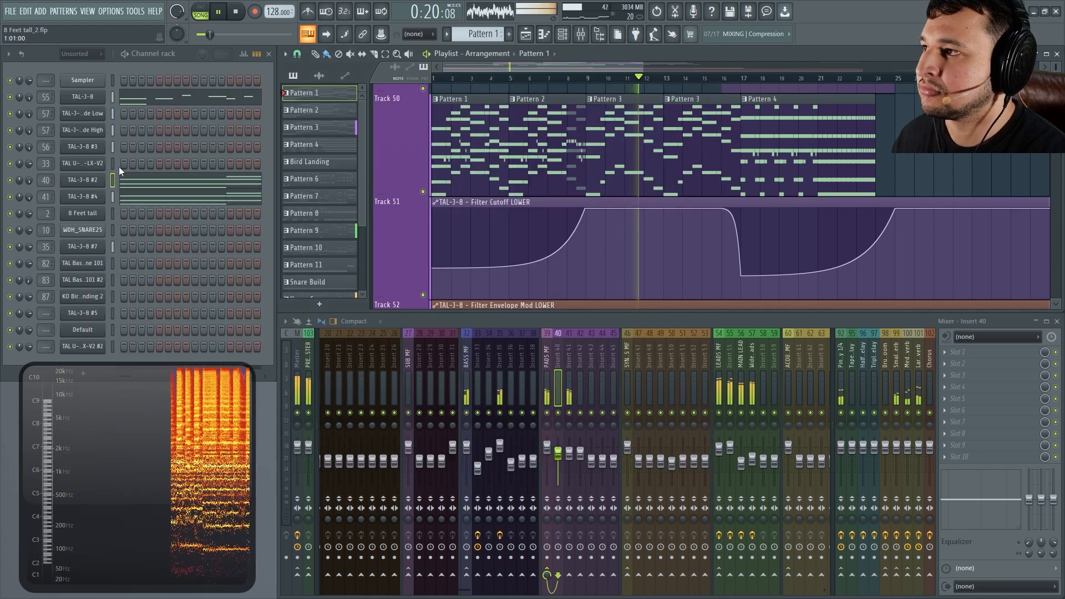
# Examine the TAL-J-8 #4 synth patch on Insert 41 and close its window.
pyautogui.click(81, 196)
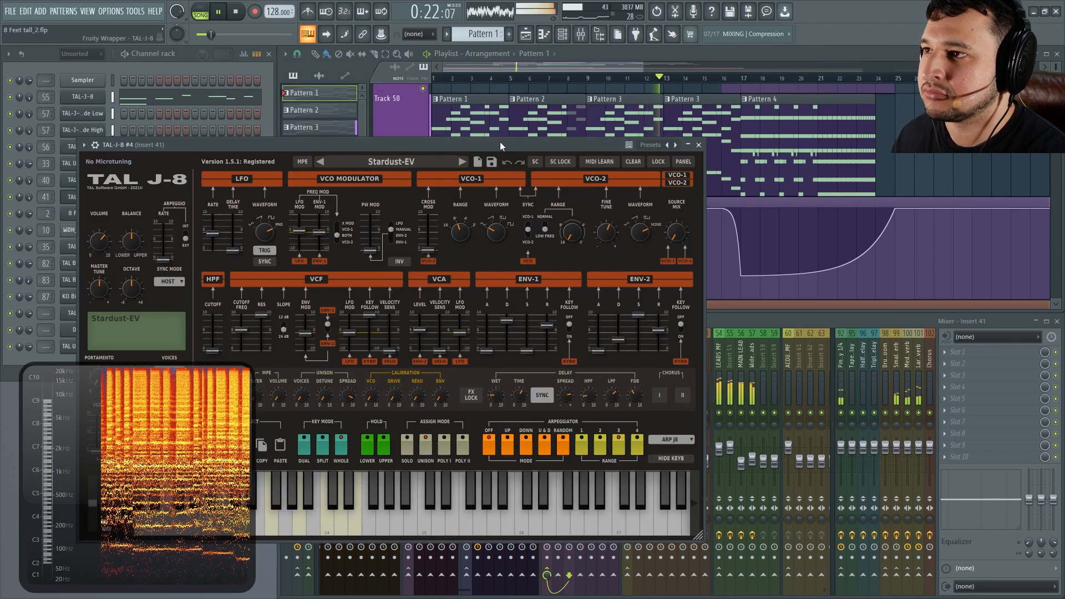
pyautogui.moveTo(501, 142); pyautogui.dragTo(669, 128)
pyautogui.click(869, 132)
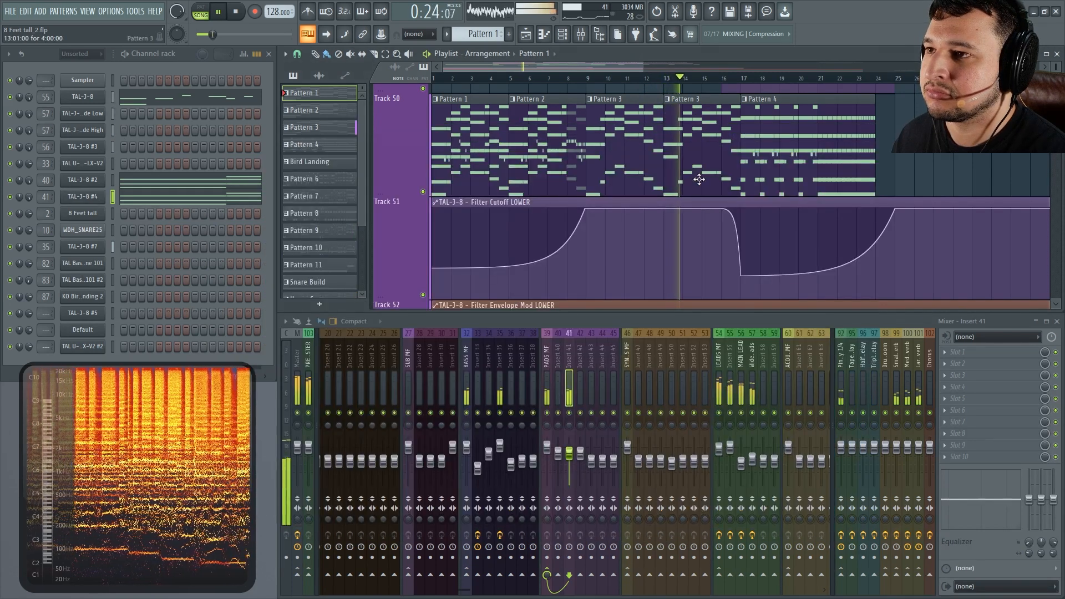
# Select Pattern 3 in the playlist and examine the TAL-J-8 #4 and TAL-J-8 #7 synths that play it.
pyautogui.click(664, 131)
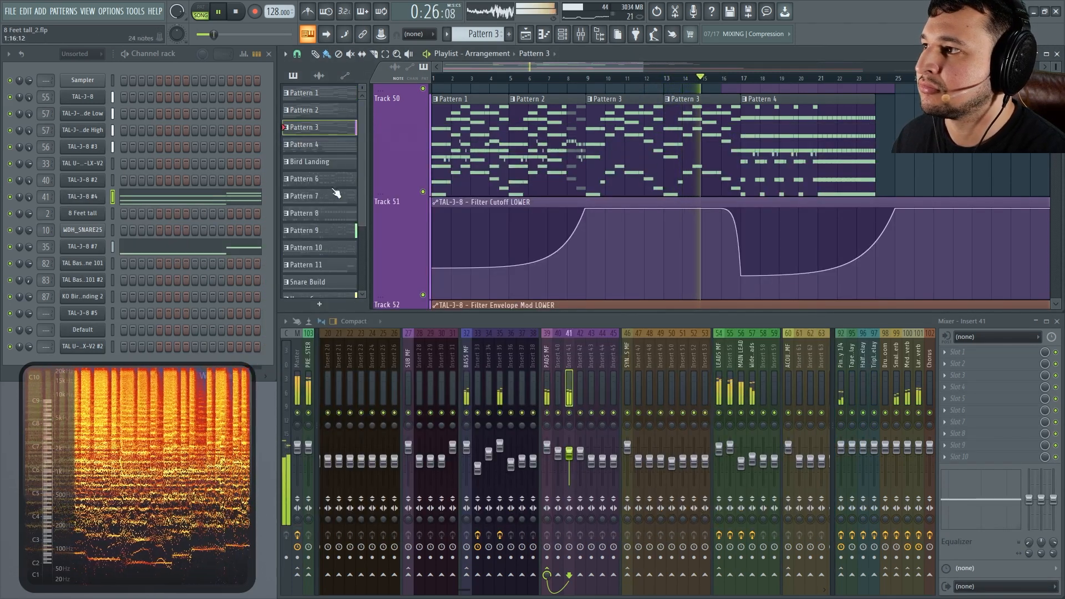
pyautogui.click(83, 197)
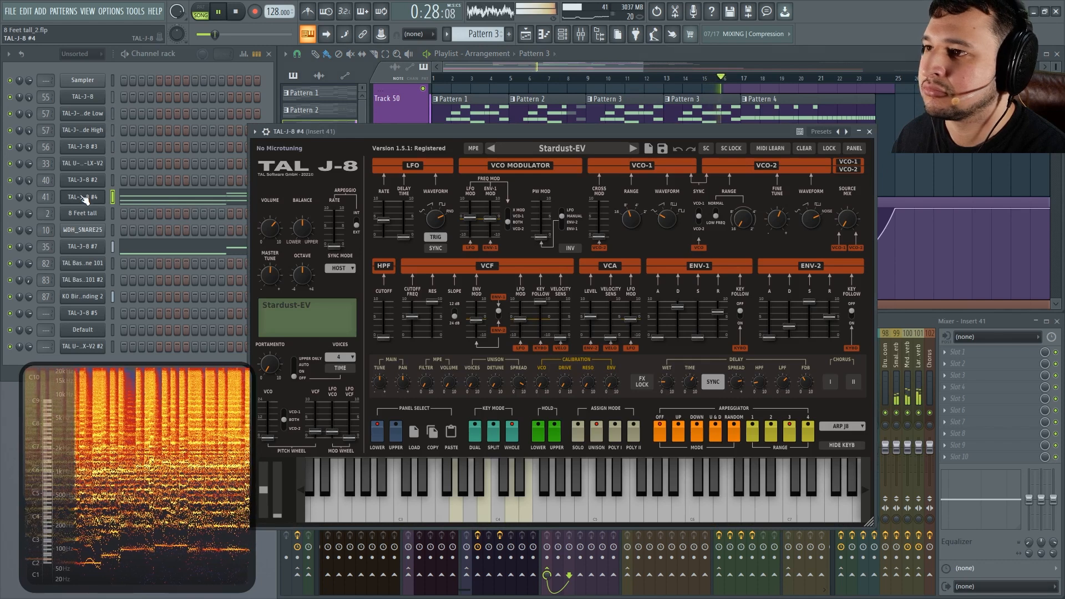
pyautogui.click(100, 249)
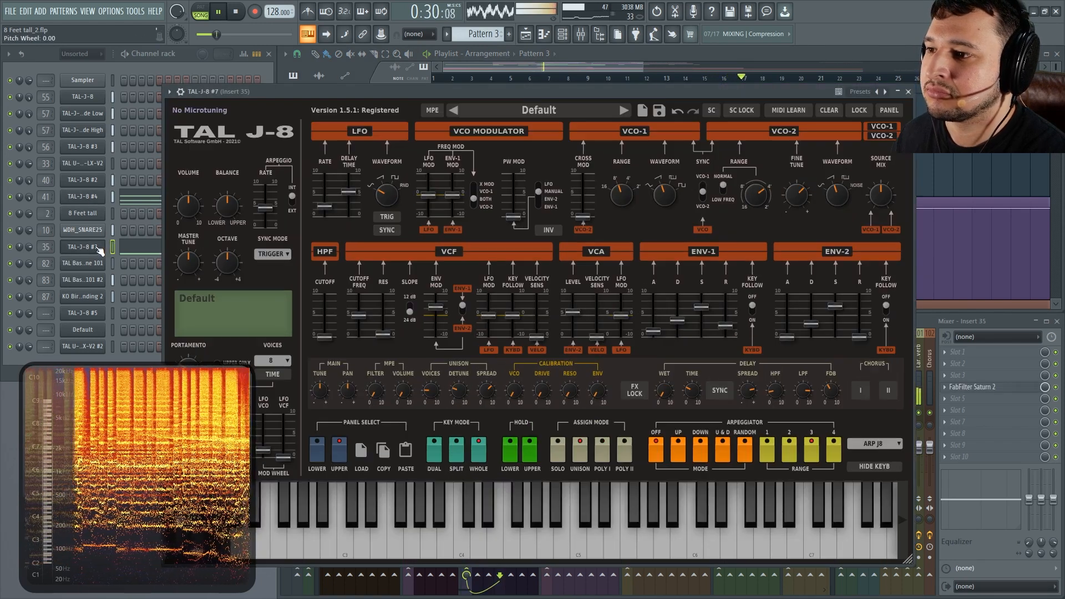
pyautogui.click(908, 92)
pyautogui.scroll(3, 865, 183)
pyautogui.scroll(-3, 860, 193)
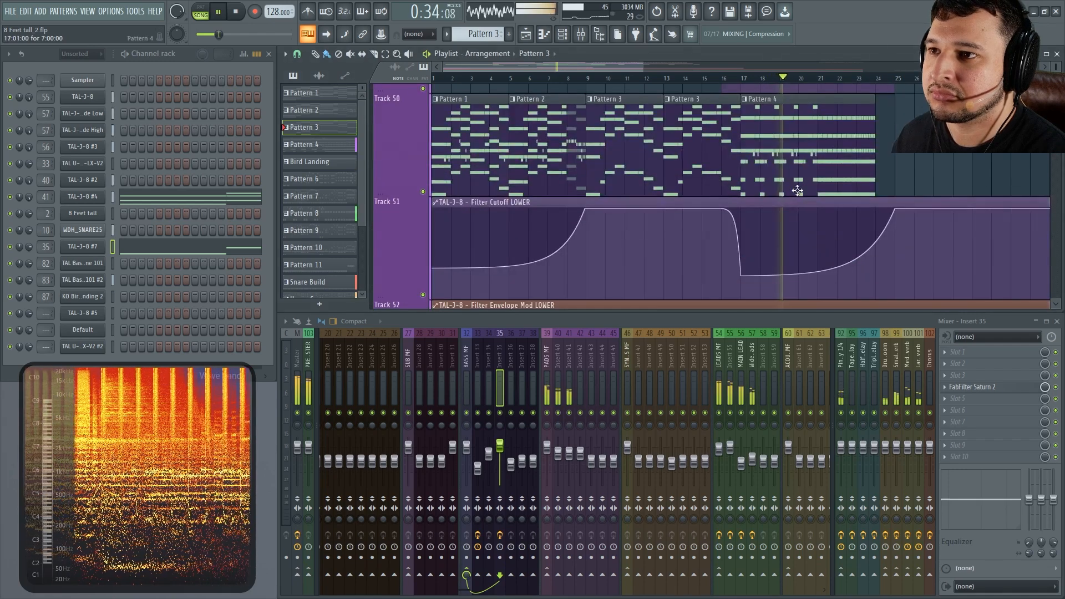
# Select Pattern 4 in the playlist, examine its TAL-J-8 #2 synth patch and close the synth window.
pyautogui.click(789, 168)
pyautogui.click(91, 181)
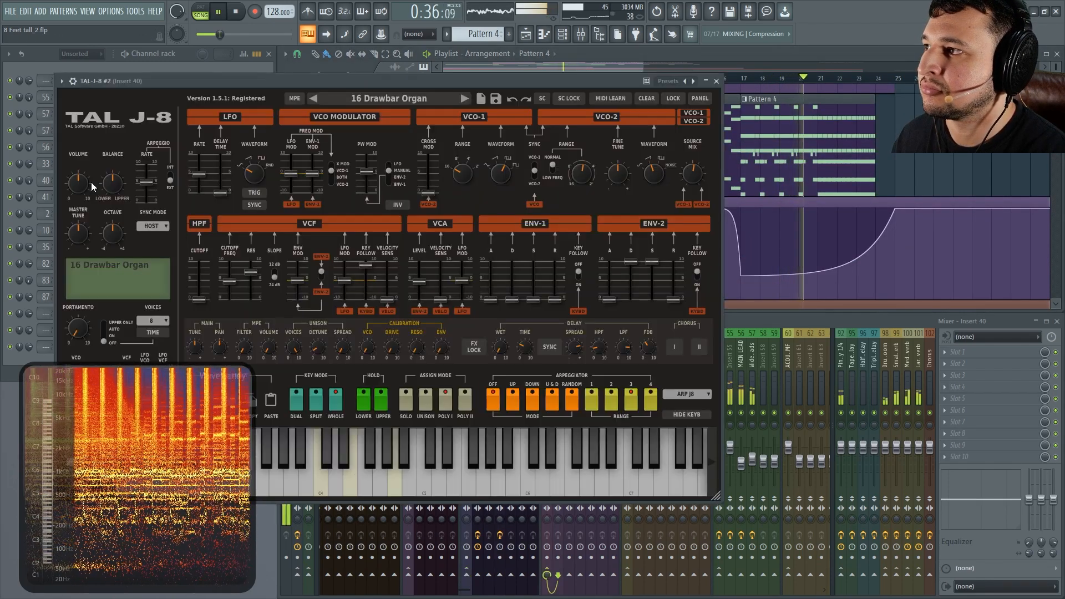
pyautogui.moveTo(552, 85); pyautogui.dragTo(719, 106)
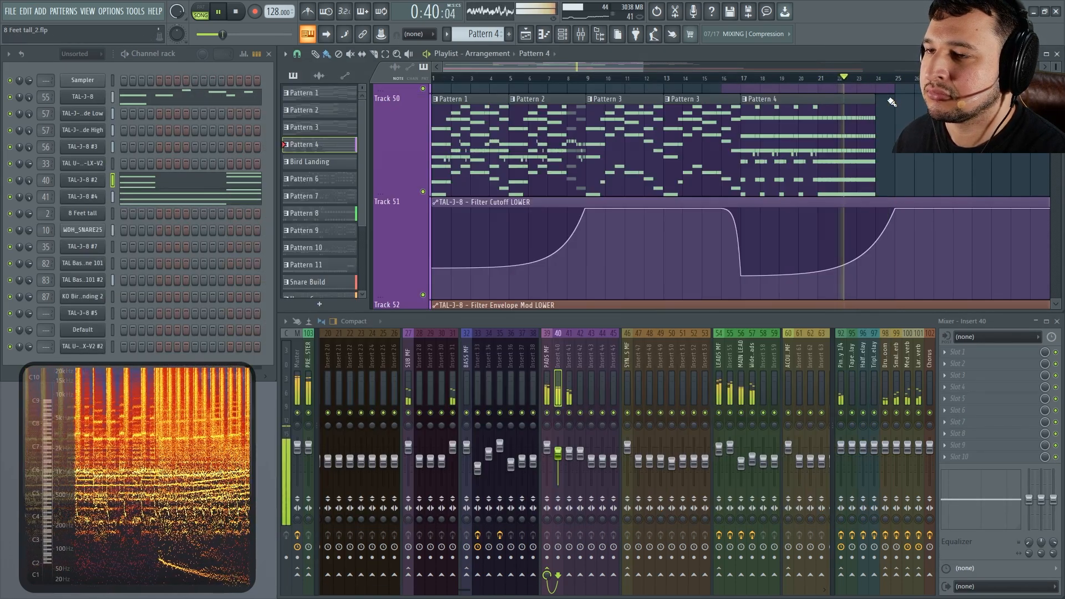
pyautogui.click(884, 103)
pyautogui.press('super')
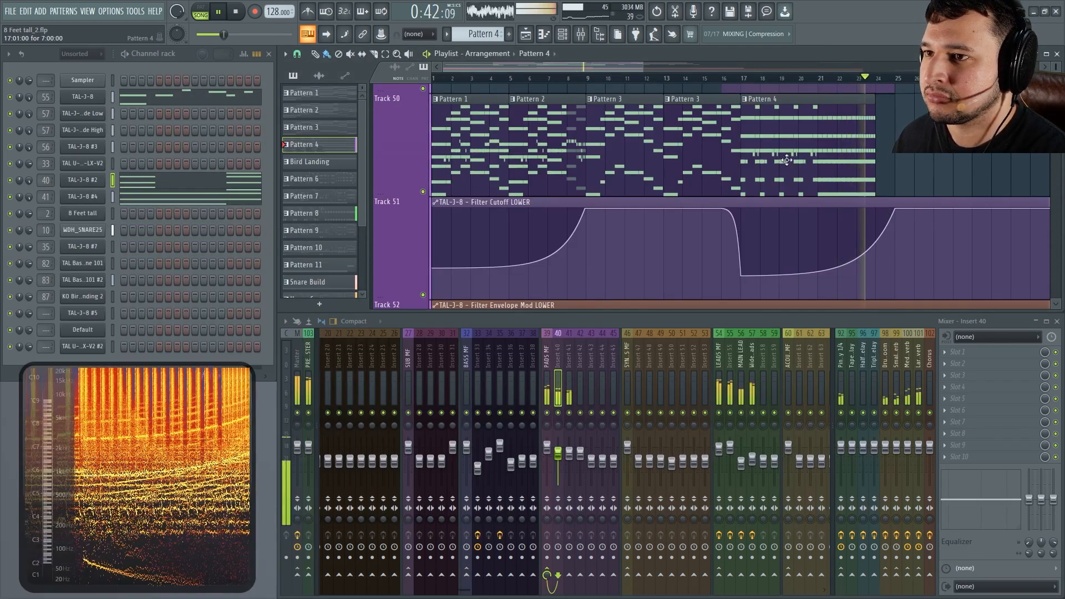
# Select the Pattern 7 clip on the Main Lead track and examine the TAL-J-8 synth patch on Insert 55.
pyautogui.keyDown('ctrl'); pyautogui.rightClick(837, 169); pyautogui.keyUp('ctrl')
pyautogui.scroll(-10, 660, 244)
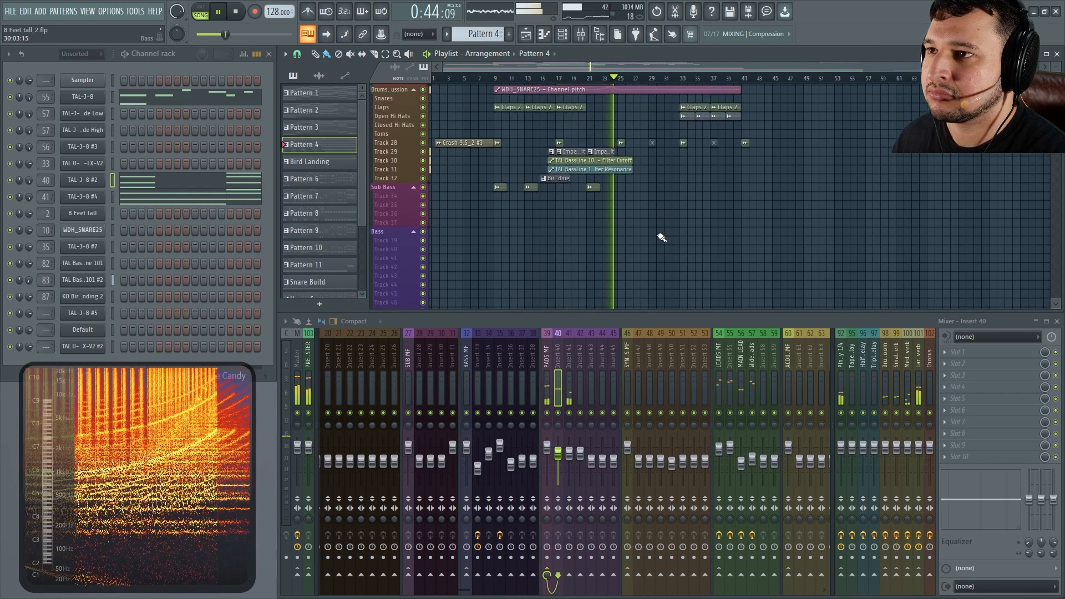
pyautogui.scroll(1, 655, 227)
pyautogui.keyDown('ctrl'); pyautogui.rightClick(704, 160); pyautogui.keyUp('ctrl')
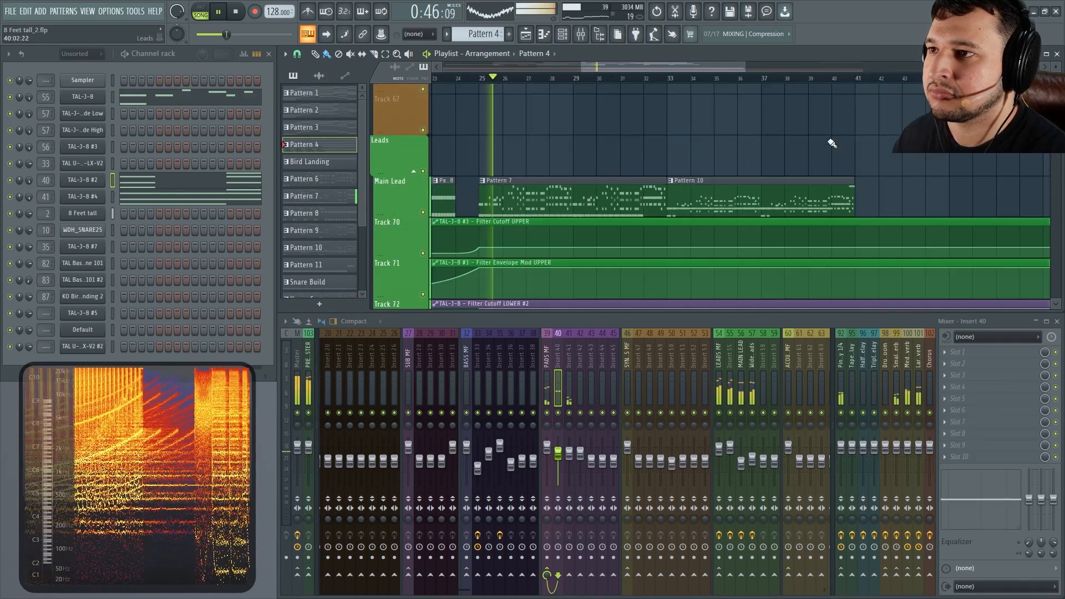
pyautogui.click(490, 196)
pyautogui.click(83, 97)
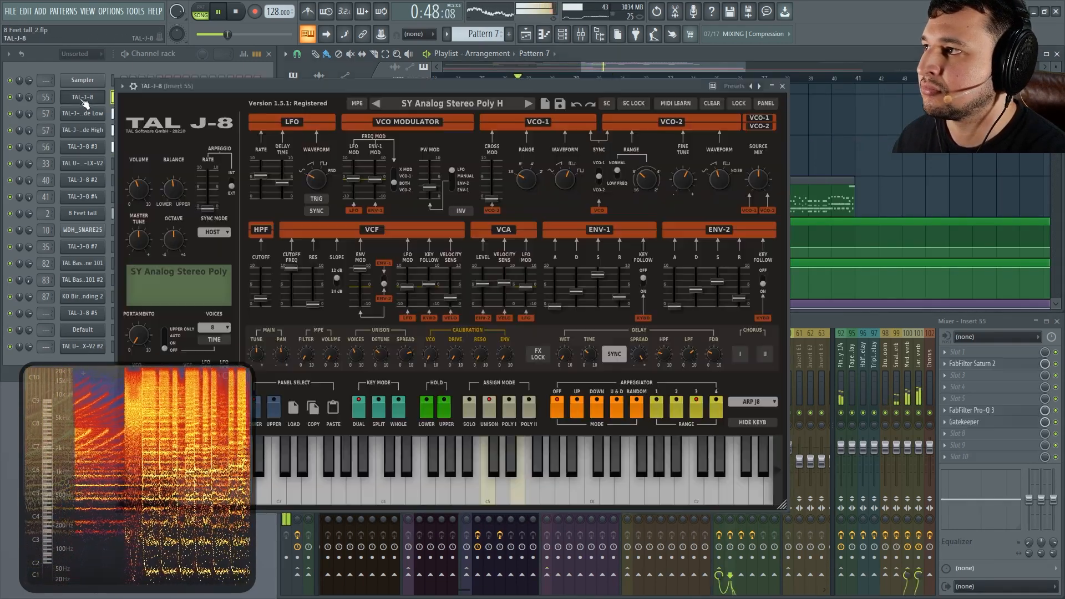
pyautogui.moveTo(341, 83); pyautogui.dragTo(490, 155)
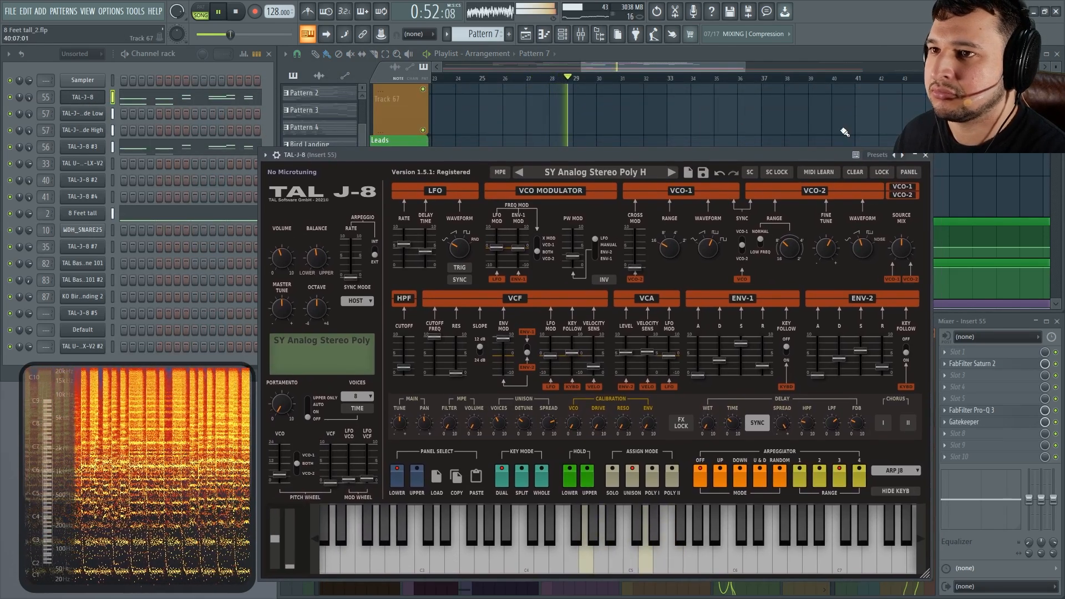
pyautogui.click(925, 155)
# Examine the TAL-J-8 #3 synth routed to the MAIN LEAD mixer track and close its window.
pyautogui.click(94, 147)
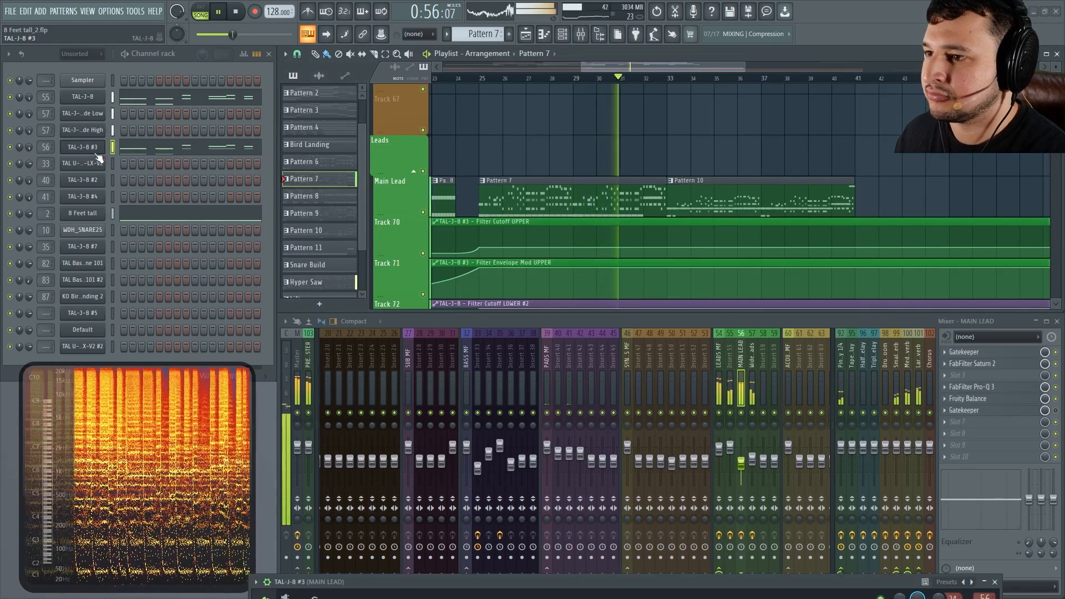
pyautogui.moveTo(297, 580); pyautogui.dragTo(284, 125)
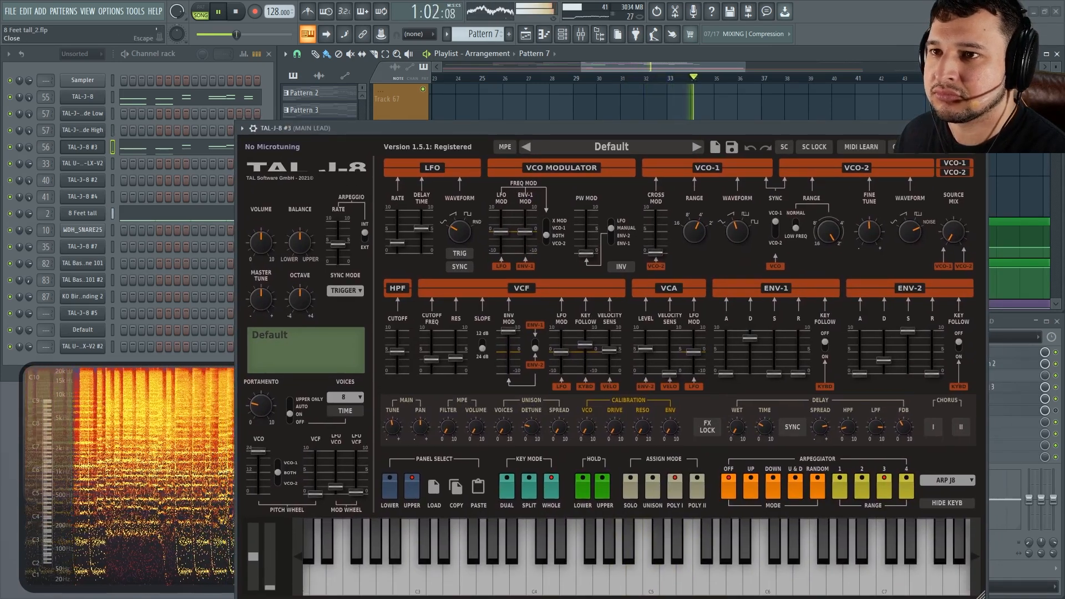
pyautogui.click(980, 128)
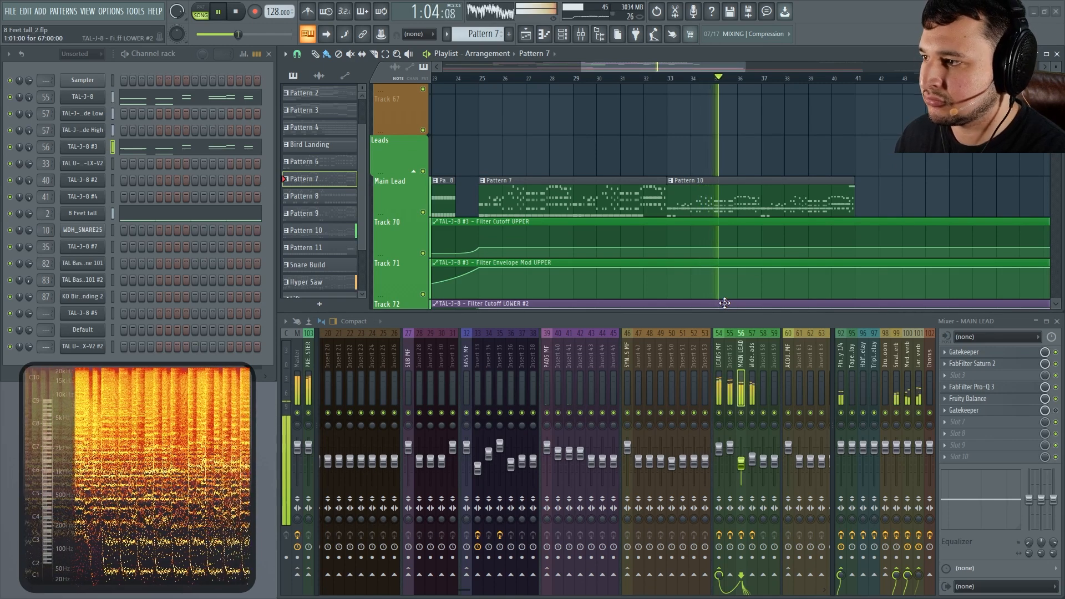
# Select Pattern 10 and the Hyper Saw pattern in the playlist, and examine the TAL-J-8 Wide Low synth patch.
pyautogui.click(740, 201)
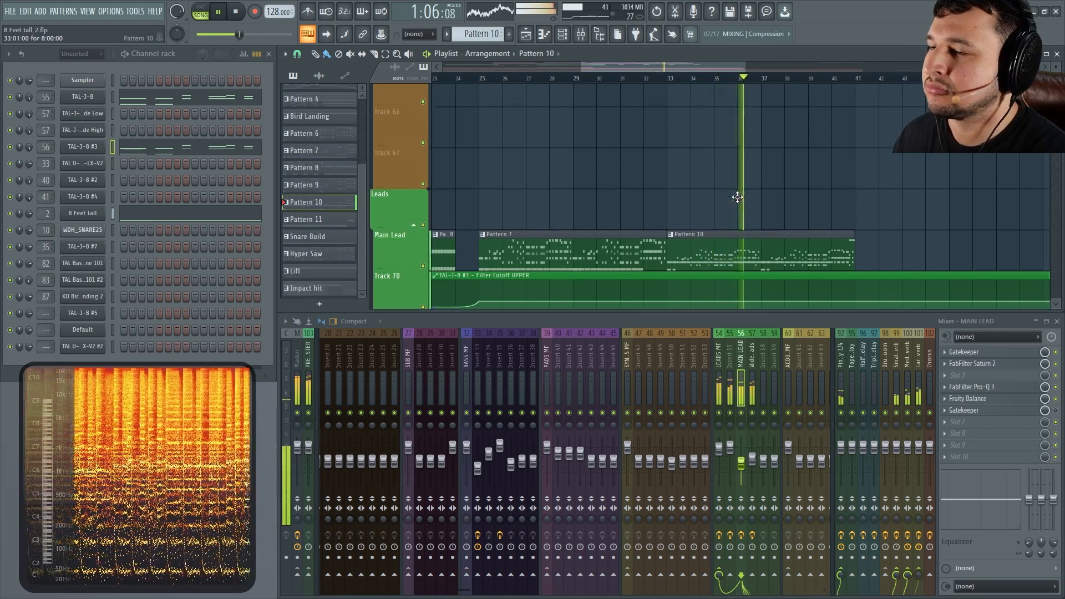
pyautogui.scroll(5, 740, 201)
pyautogui.click(740, 202)
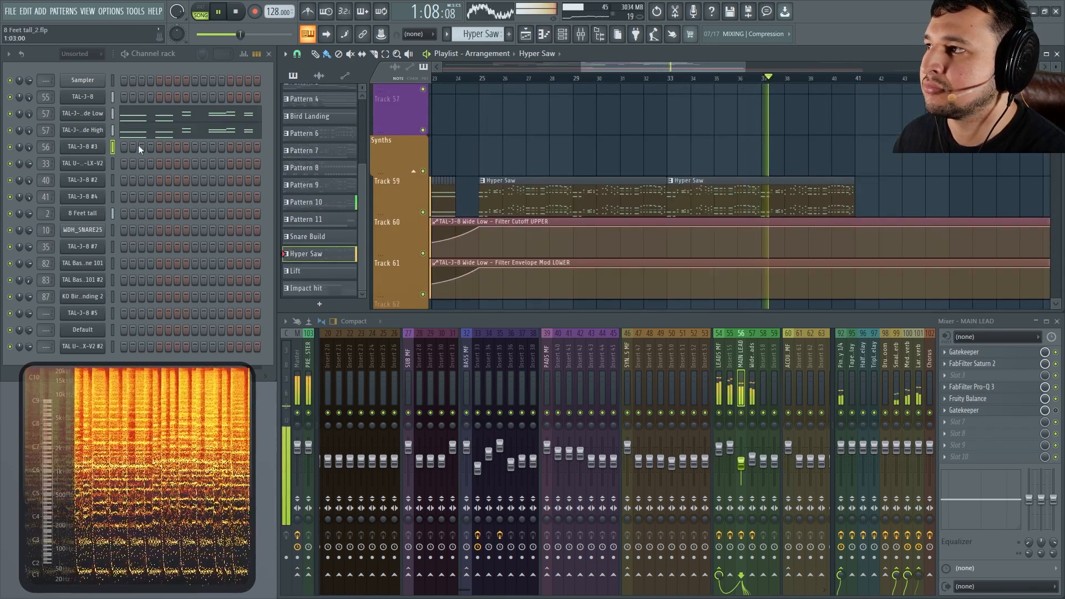
pyautogui.click(90, 117)
pyautogui.moveTo(466, 150); pyautogui.dragTo(480, 72)
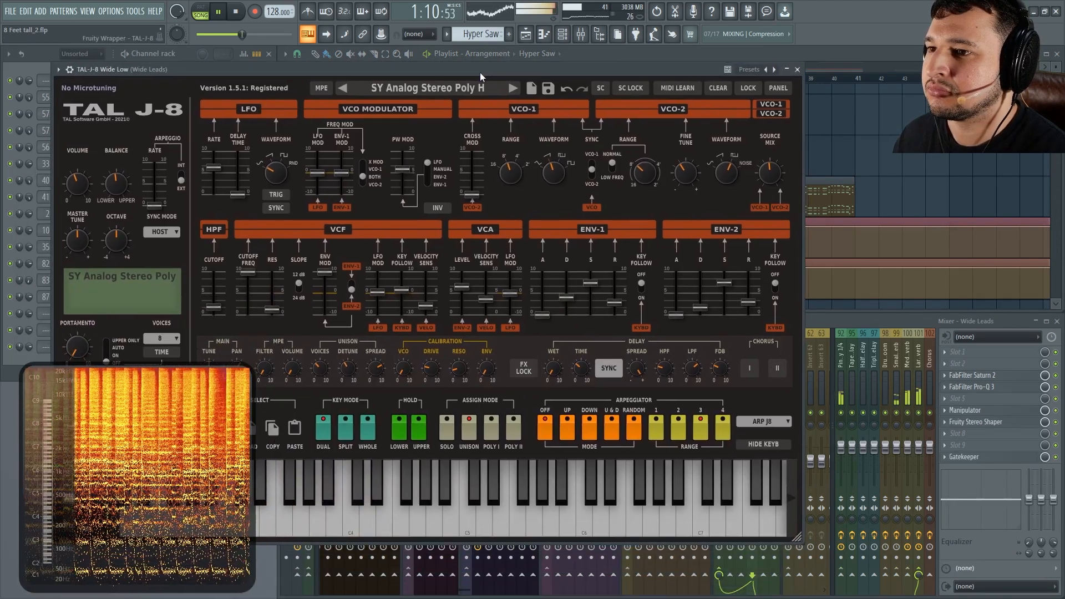
pyautogui.click(794, 69)
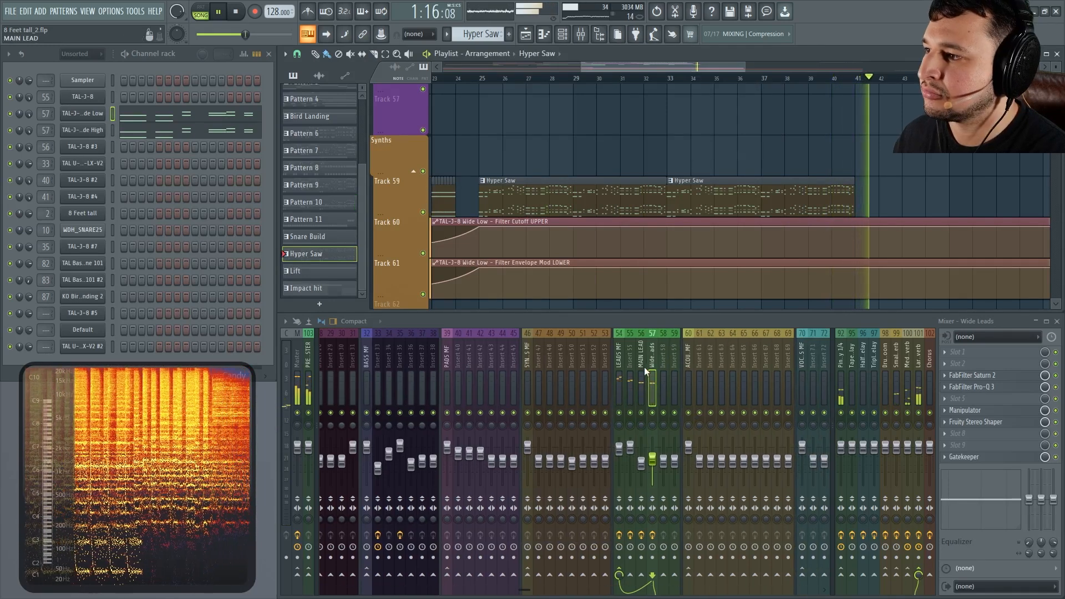
# Select the MAIN LEAD mixer track and stop the song playback.
pyautogui.click(641, 382)
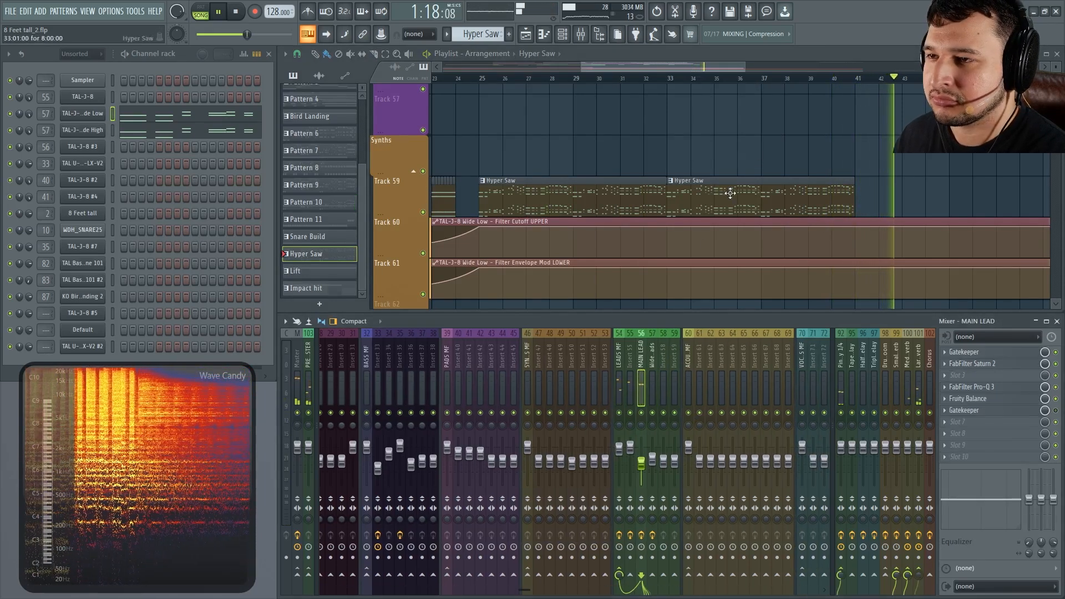
pyautogui.press('space')
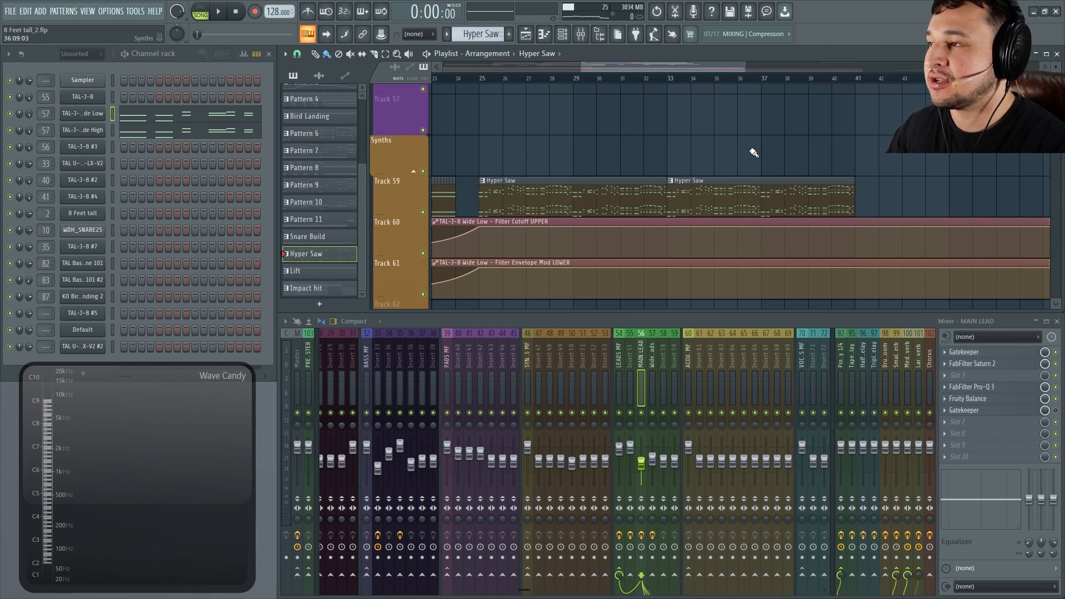
# Show the TAL-J-8 and TAL-U-NO-LX-V2 #2 synth windows for comparison and close the latter.
pyautogui.click(83, 97)
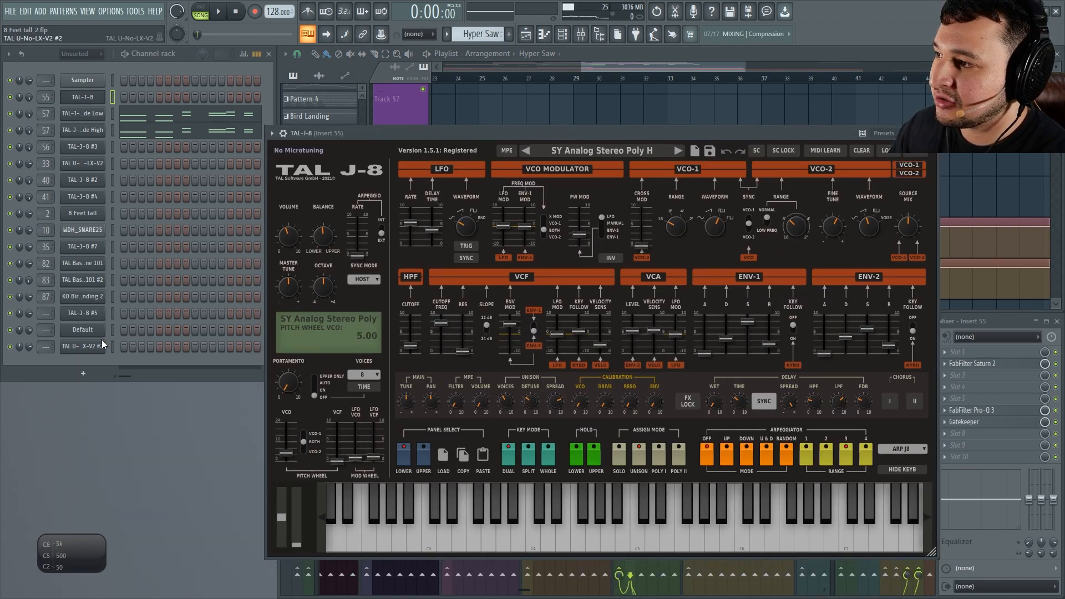
pyautogui.click(103, 345)
pyautogui.click(701, 147)
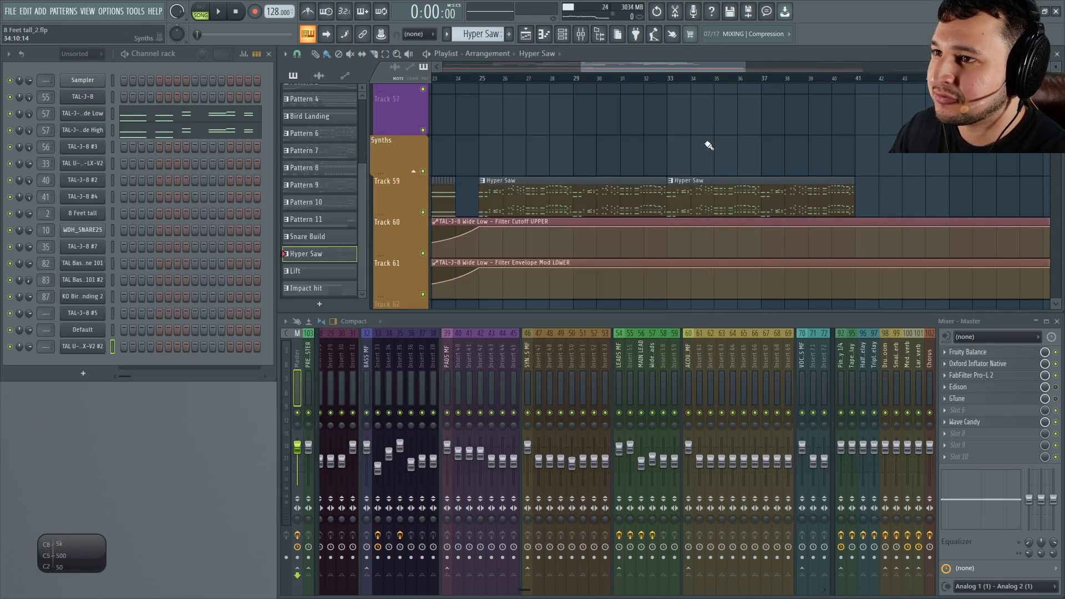
# Open the TAL-J-8 #5 synth with the Default preset and move its window slightly lower.
pyautogui.click(95, 313)
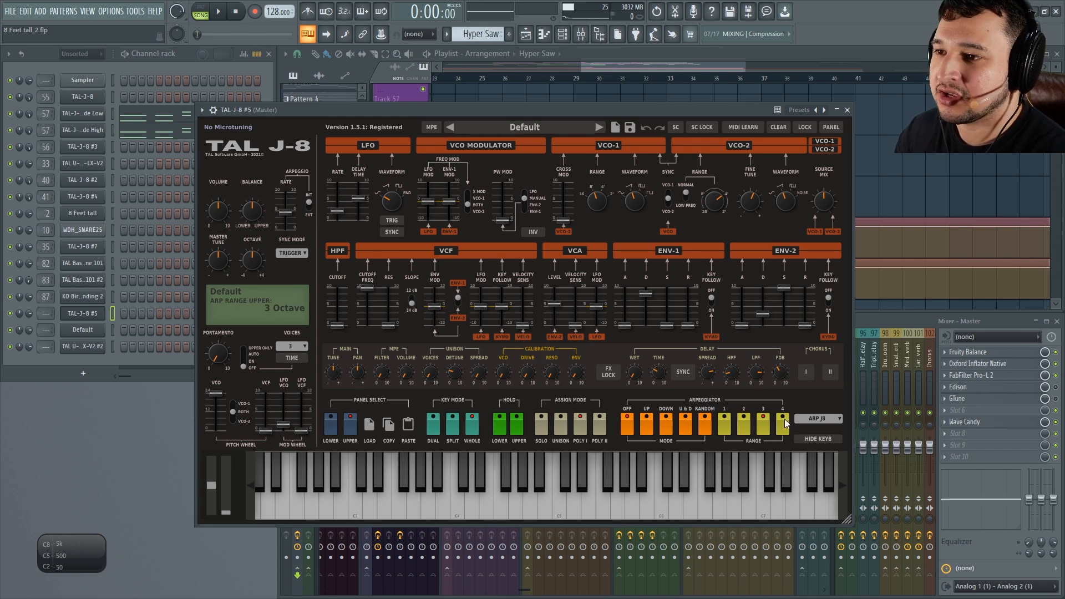
pyautogui.moveTo(342, 110); pyautogui.dragTo(335, 136)
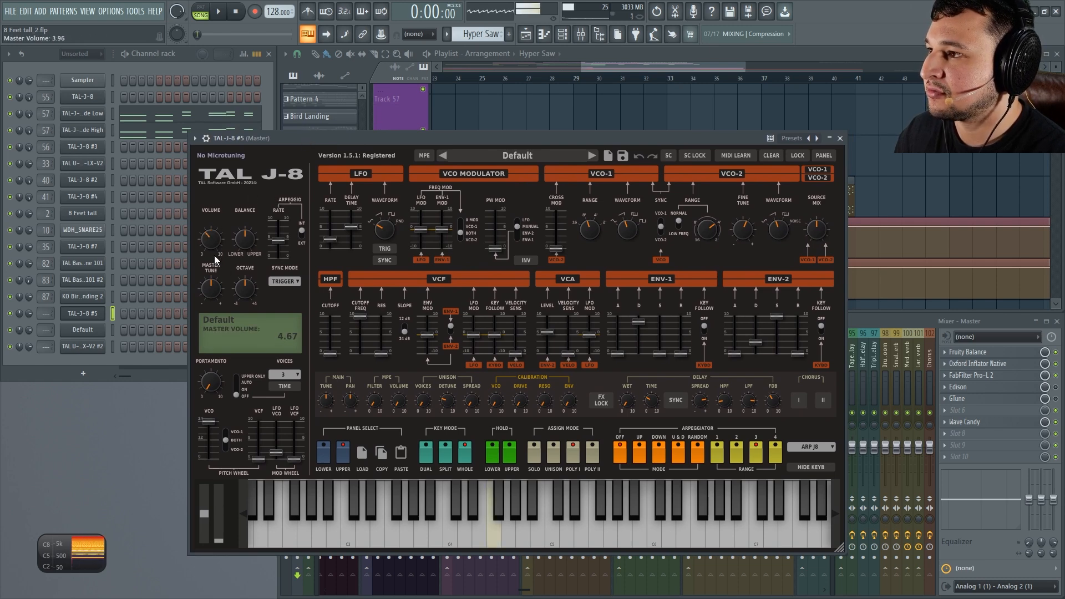
# Try the master tune and octave controls on the Default patch, resetting master tune to its default.
pyautogui.moveTo(209, 291); pyautogui.dragTo(251, 388)
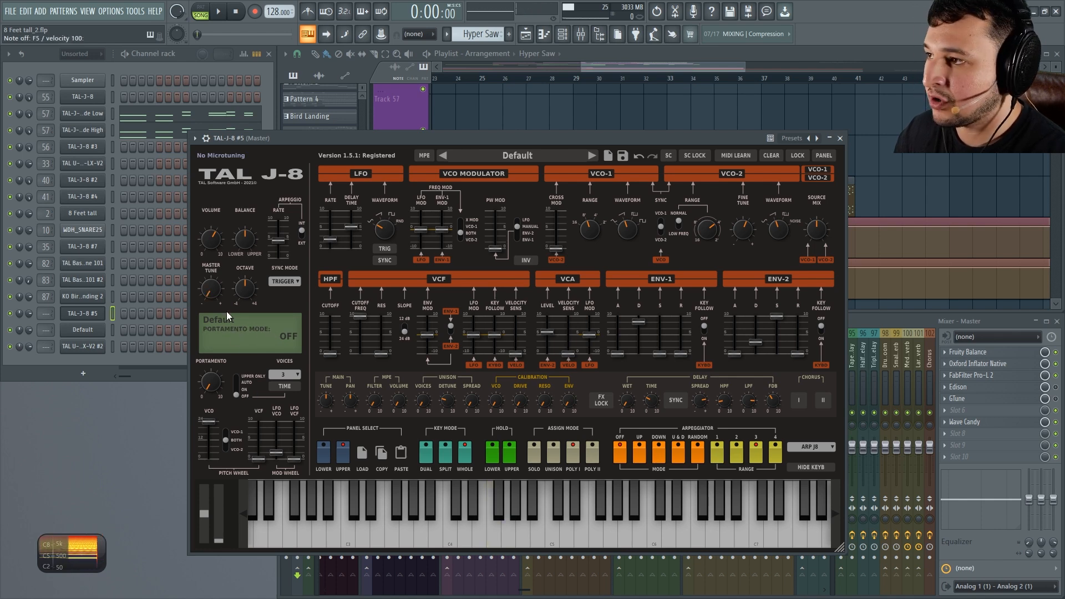
pyautogui.doubleClick(217, 281)
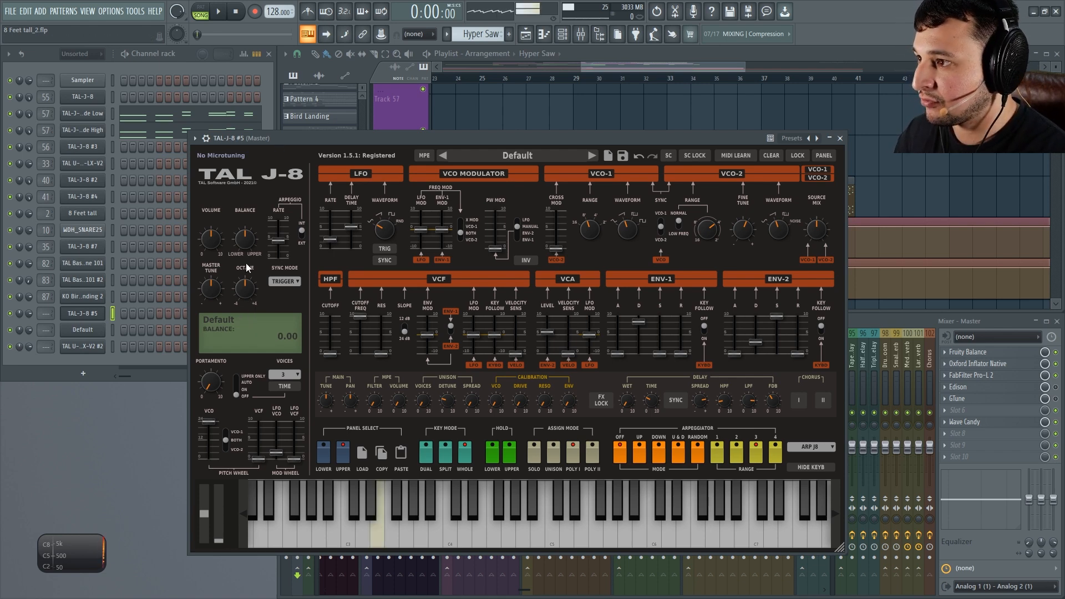
pyautogui.moveTo(247, 291)
pyautogui.mouseDown()
pyautogui.moveTo(270, 355)
pyautogui.moveTo(245, 246)
pyautogui.moveTo(268, 285)
pyautogui.mouseUp()
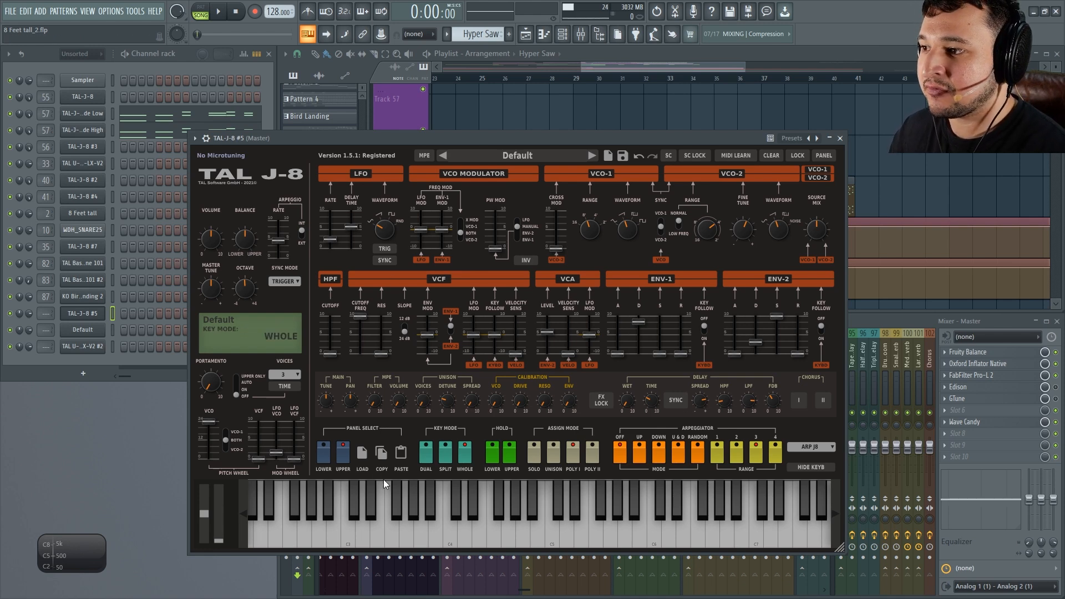
# Switch the panel selection between Lower and Upper to compare the two layers' settings, ending on Lower.
pyautogui.click(323, 451)
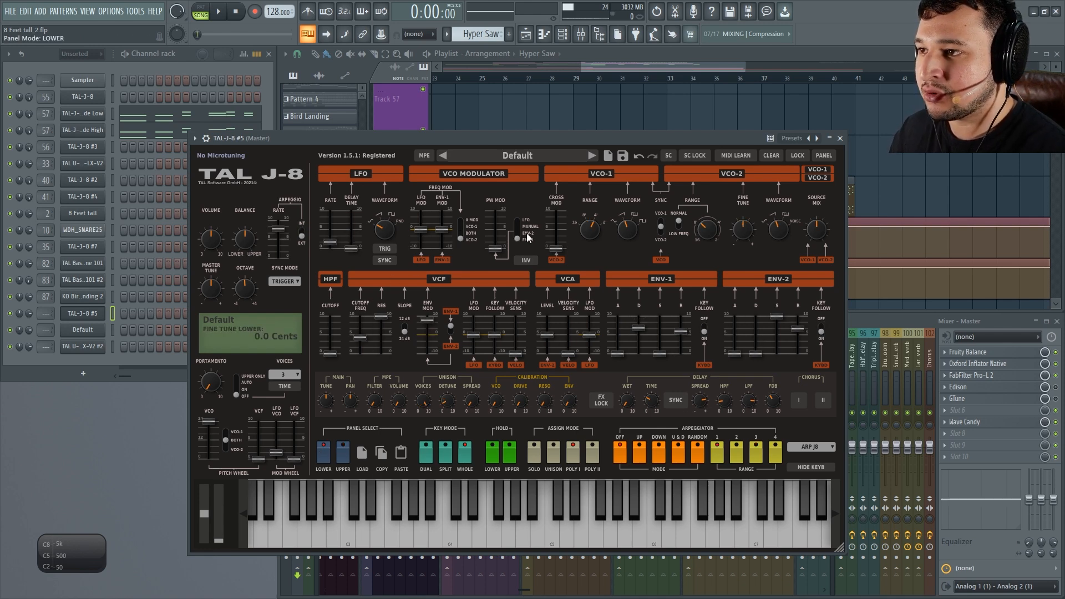
pyautogui.click(339, 453)
pyautogui.click(320, 449)
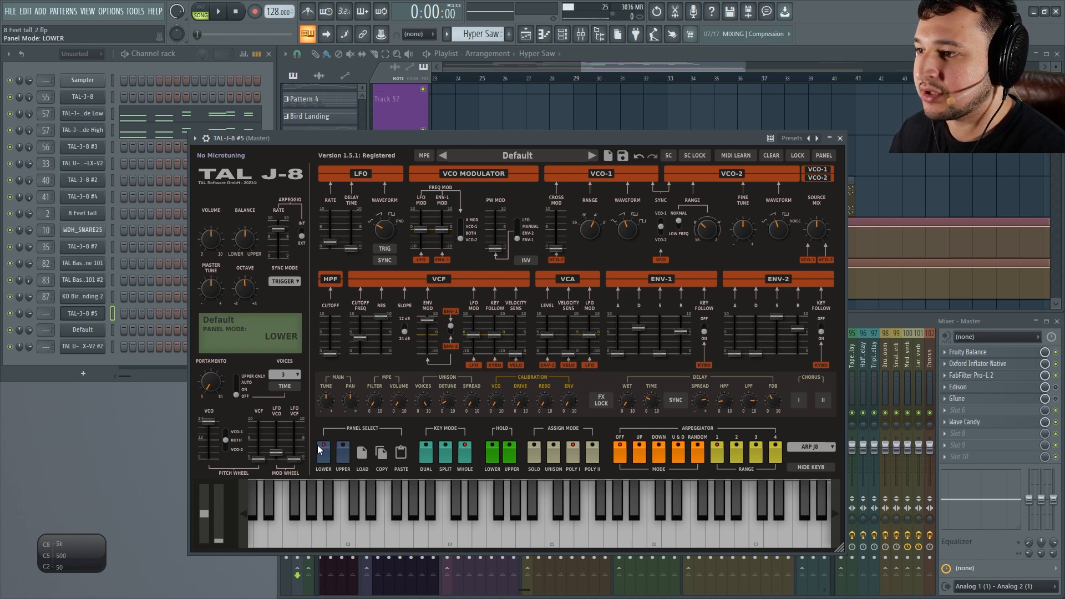
# Cycle the key mode through Dual, Split and Whole, and switch the panel selection from Lower back to Upper.
pyautogui.click(425, 454)
pyautogui.click(444, 455)
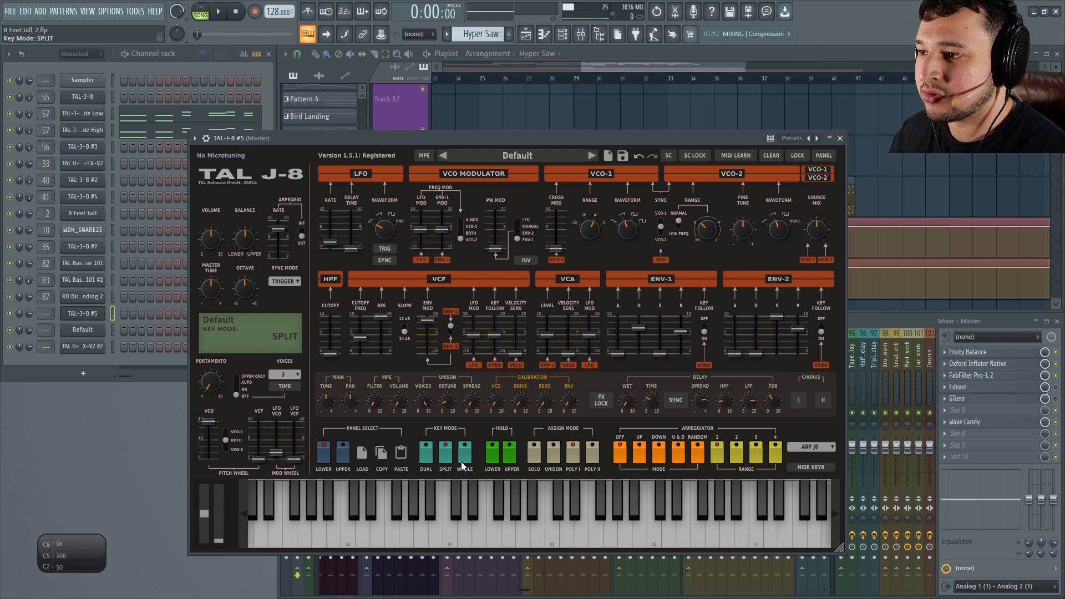
pyautogui.click(463, 455)
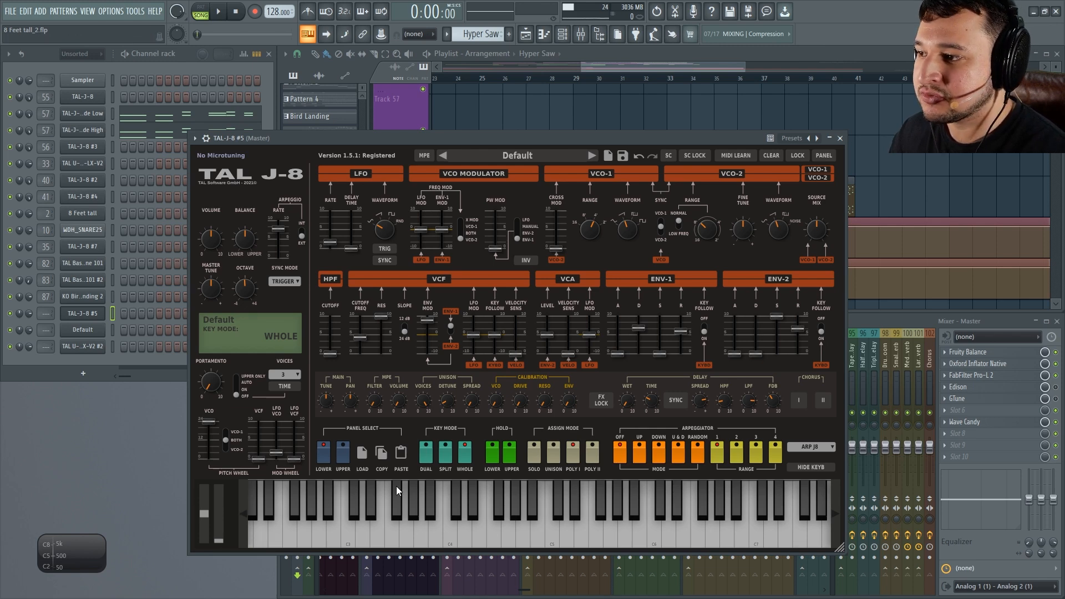
pyautogui.click(321, 460)
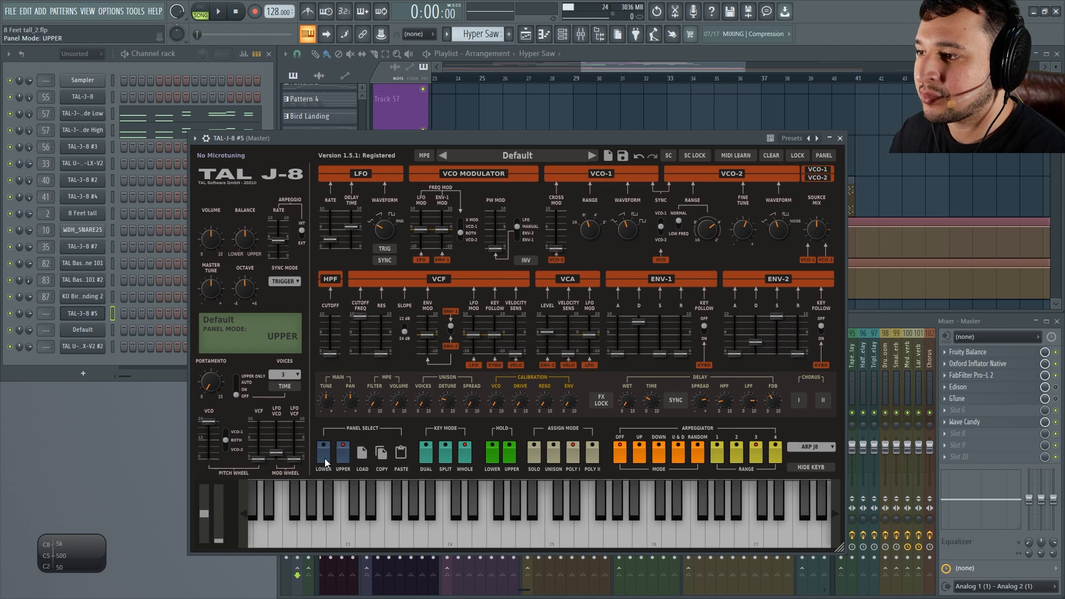
pyautogui.click(338, 459)
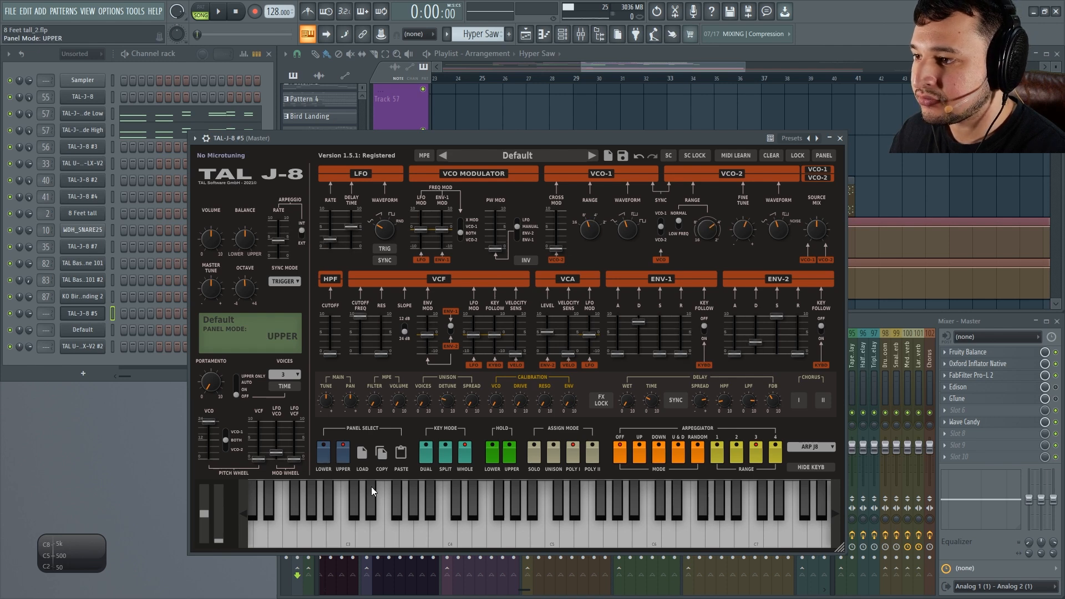
# Set the key mode to Dual and audition several notes on the synth keyboard with the Upper panel selected.
pyautogui.click(427, 460)
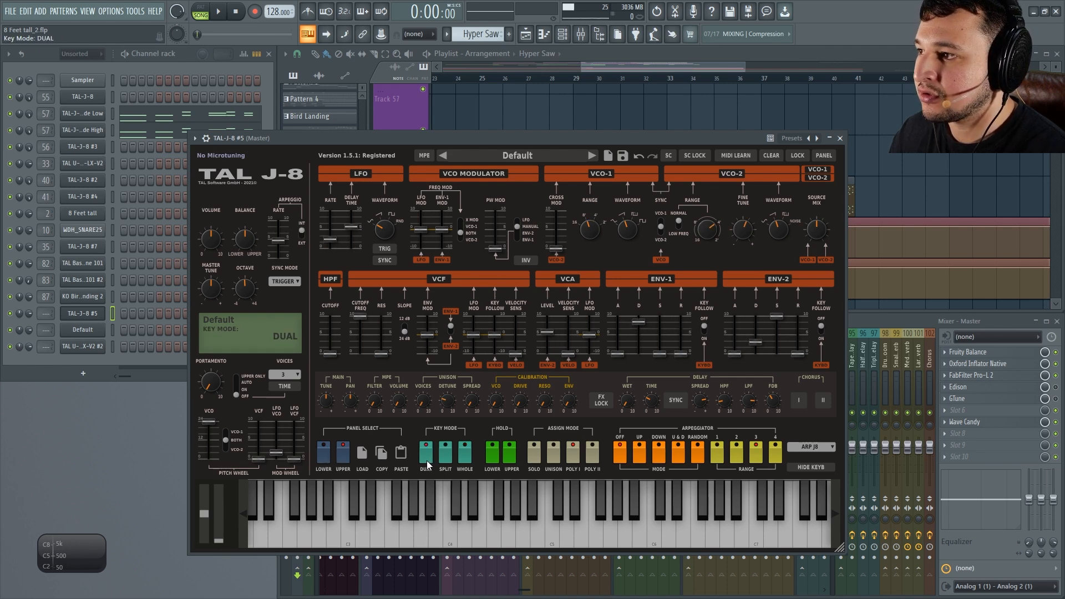
pyautogui.click(515, 544)
pyautogui.click(513, 544)
pyautogui.click(484, 540)
pyautogui.click(411, 541)
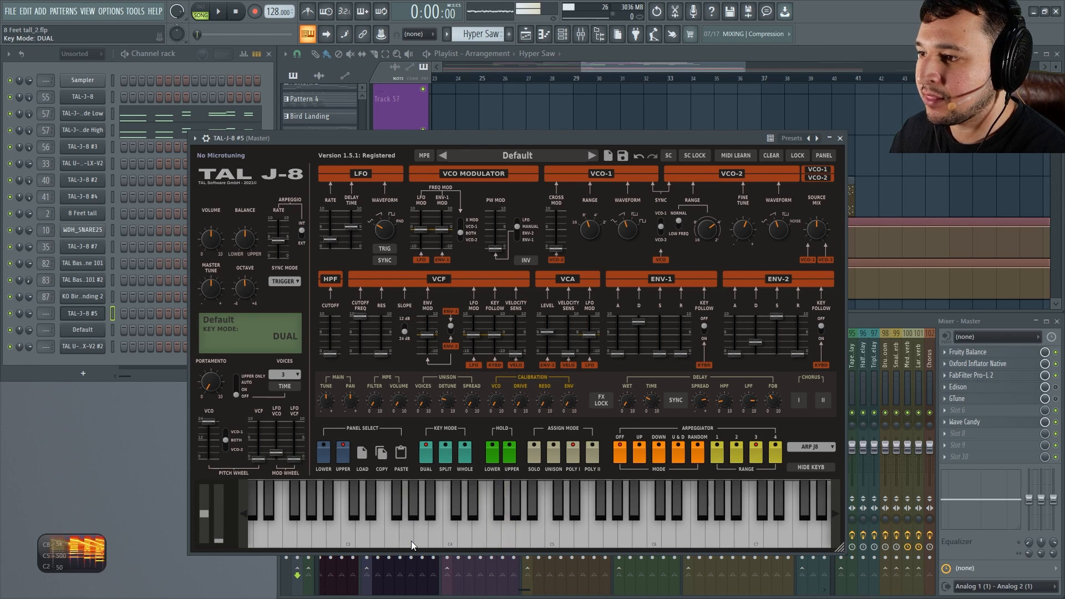
pyautogui.click(339, 455)
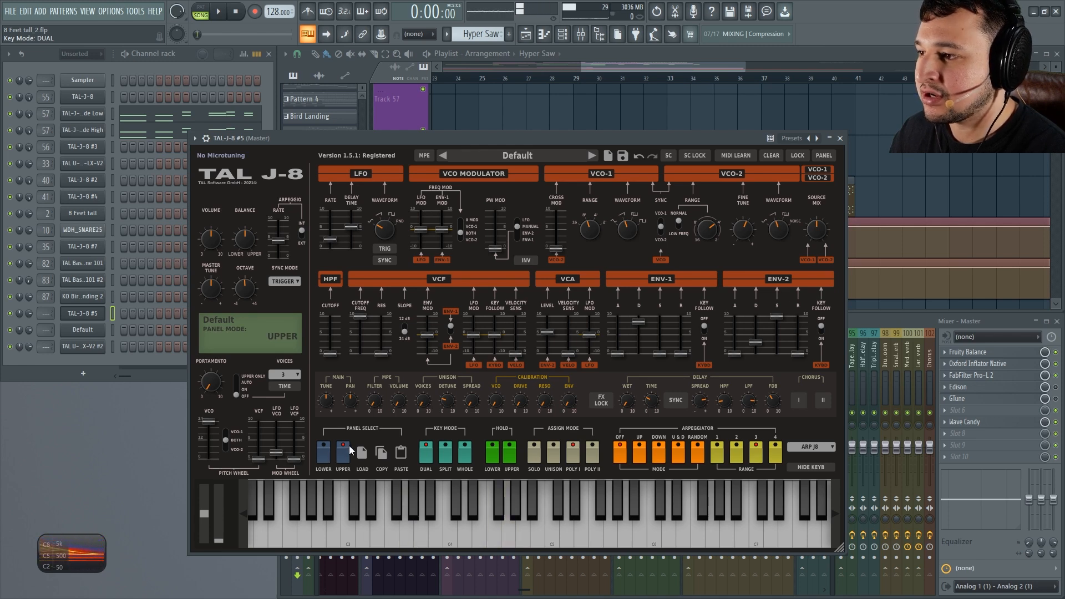
pyautogui.click(475, 523)
pyautogui.click(425, 504)
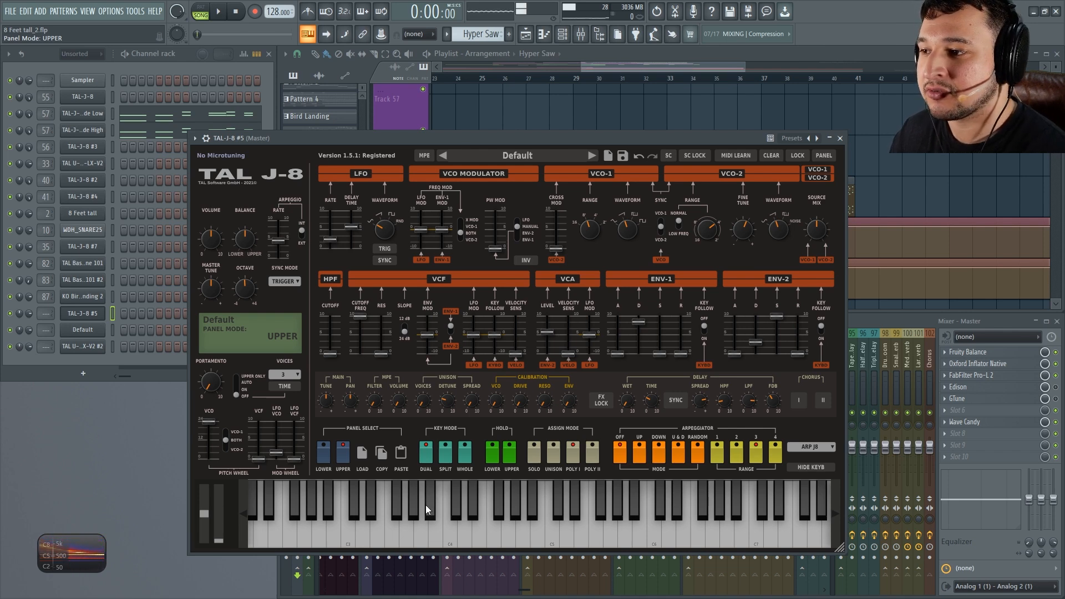
pyautogui.click(379, 521)
# Audition the Whole key mode, change it to Split, and play notes in the lower and higher keyboard ranges.
pyautogui.click(466, 453)
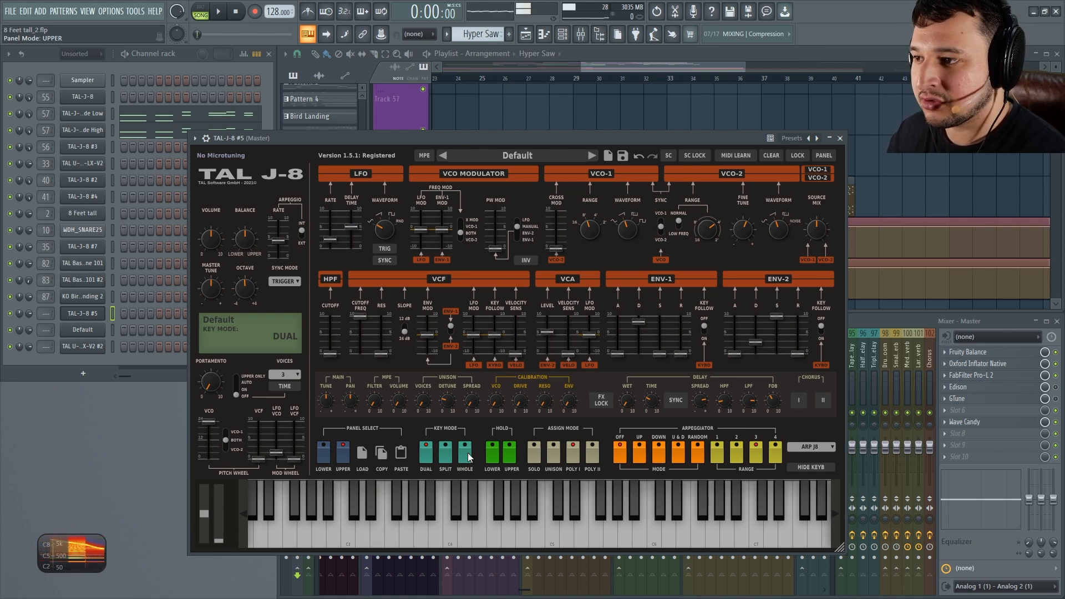
pyautogui.click(481, 534)
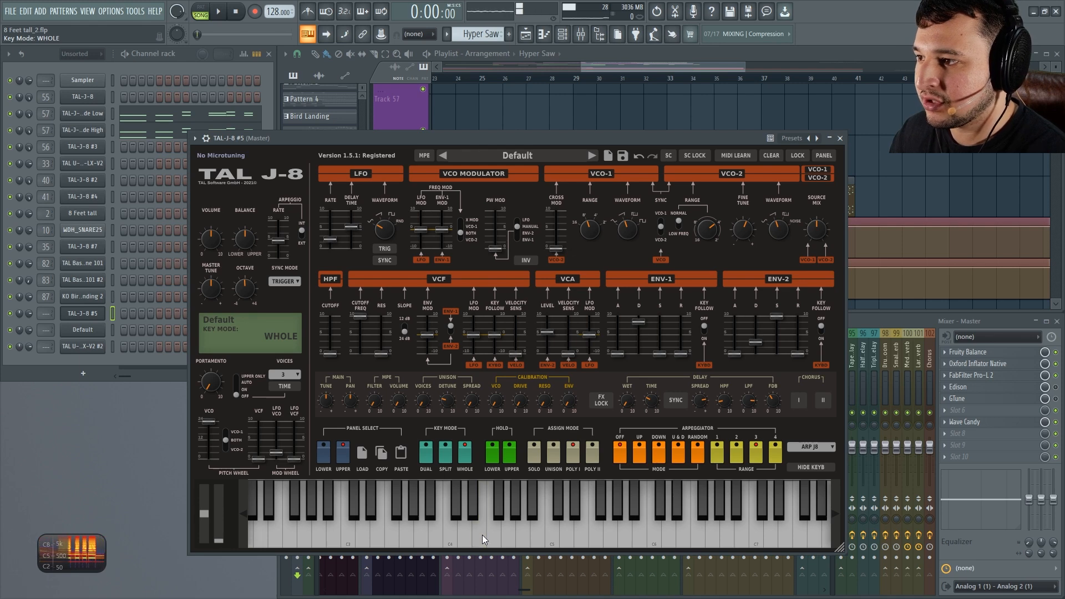
pyautogui.click(422, 458)
pyautogui.click(445, 453)
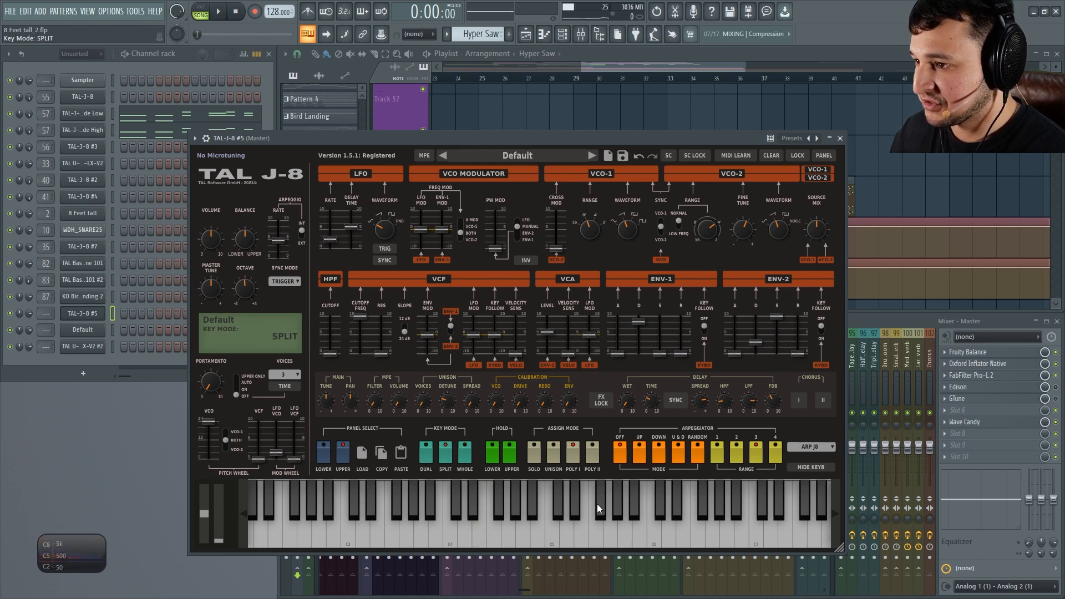
pyautogui.click(348, 532)
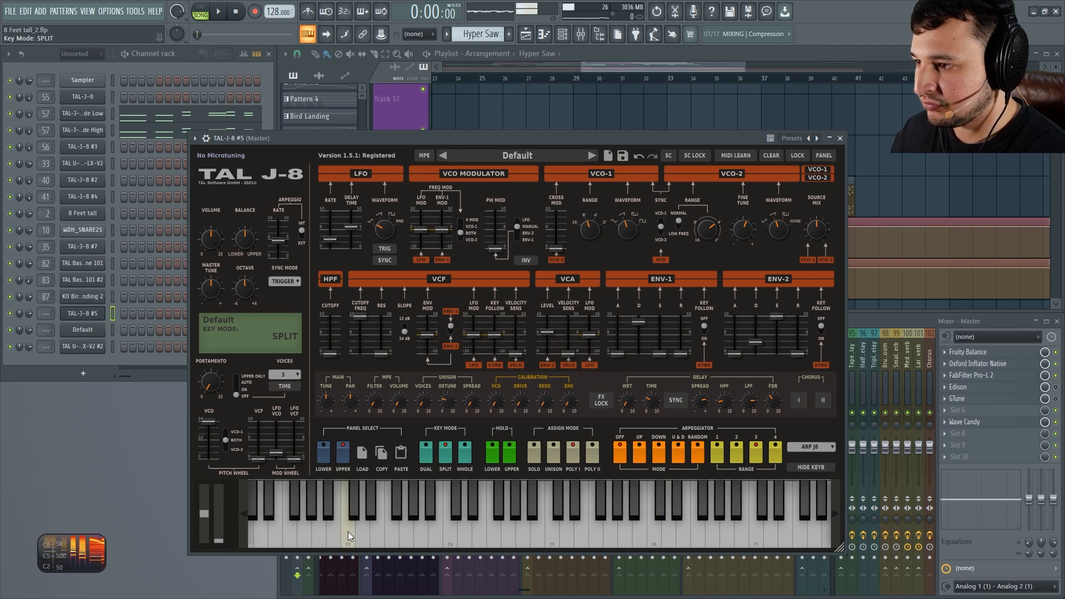
pyautogui.click(452, 538)
pyautogui.click(438, 536)
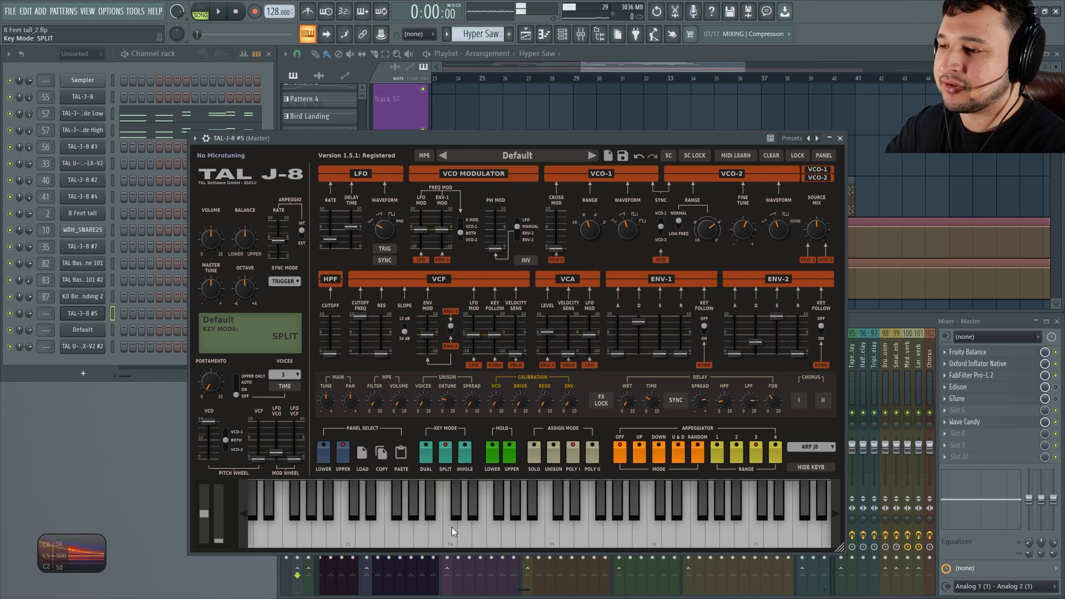
# Raise the Lower layer's filter cutoff, set its resonance to about 7.12, and compare notes across the keyboard split.
pyautogui.click(324, 453)
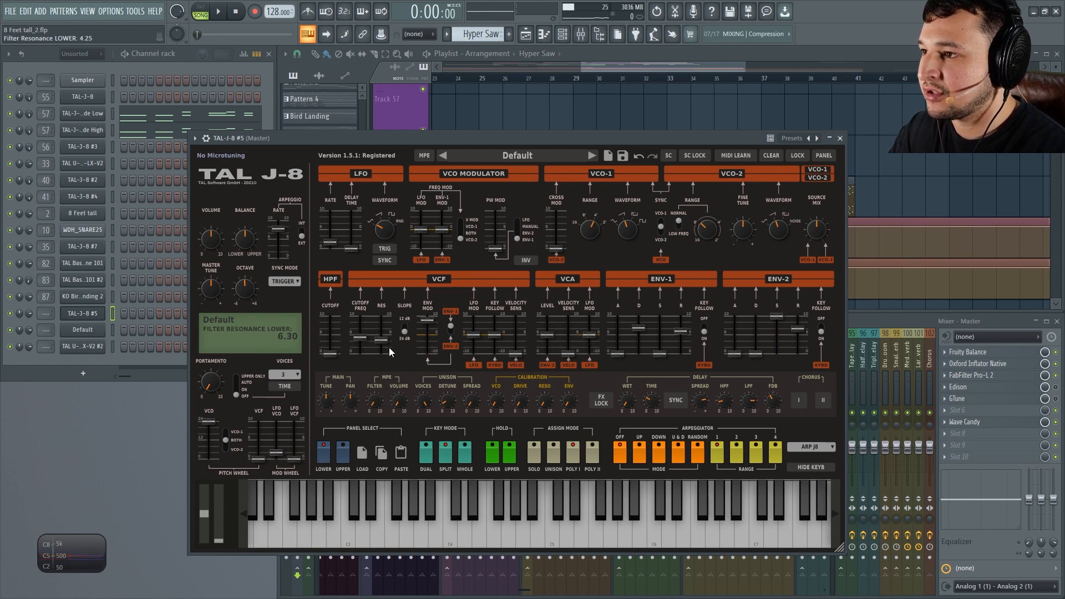
pyautogui.click(376, 530)
pyautogui.moveTo(359, 336)
pyautogui.mouseDown()
pyautogui.moveTo(360, 325)
pyautogui.moveTo(378, 329)
pyautogui.mouseUp()
pyautogui.click(368, 533)
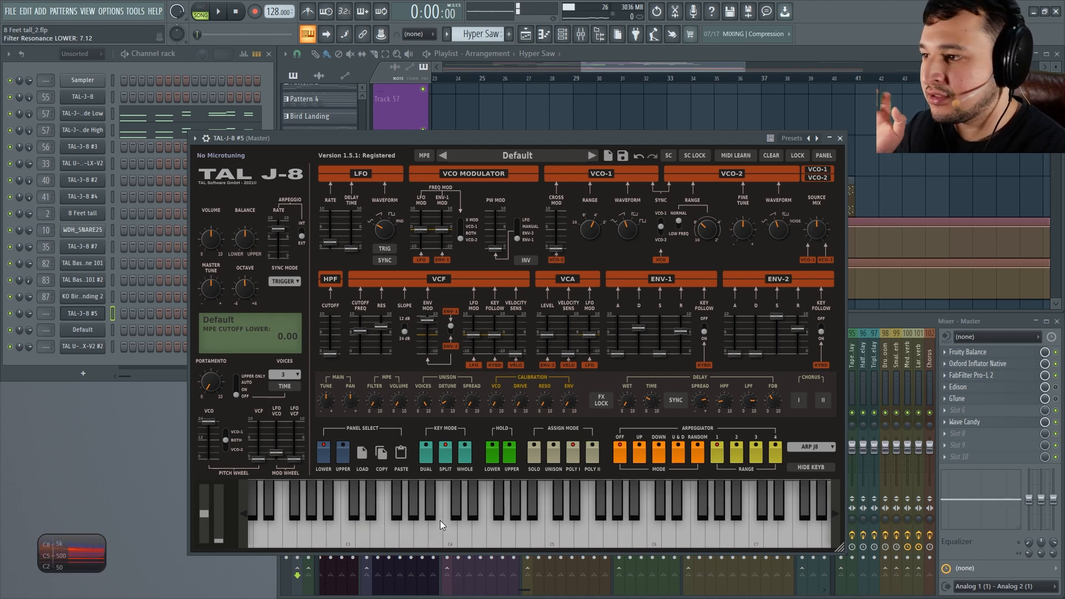
pyautogui.click(587, 537)
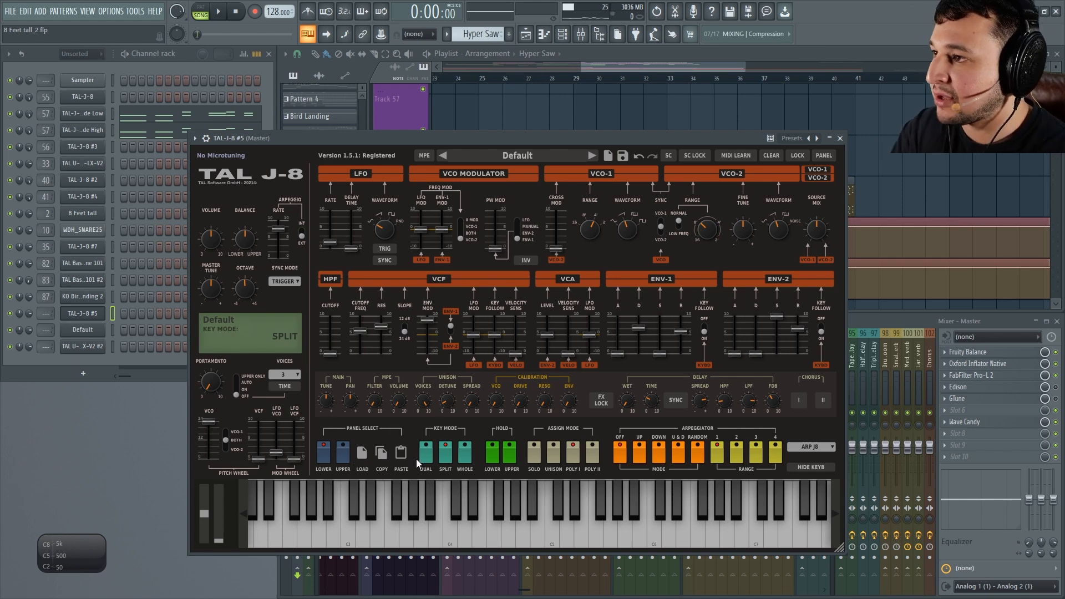
# Try shifting the balance towards Lower, reset it to centre, and audition a note in Dual key mode.
pyautogui.moveTo(245, 238); pyautogui.dragTo(247, 262)
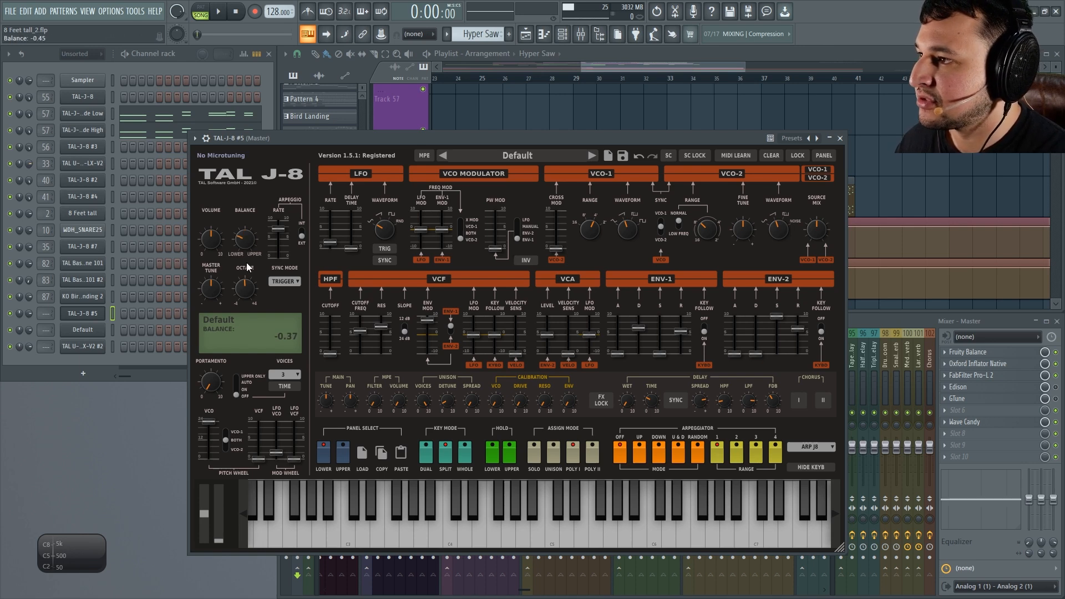
pyautogui.doubleClick(245, 229)
pyautogui.click(427, 456)
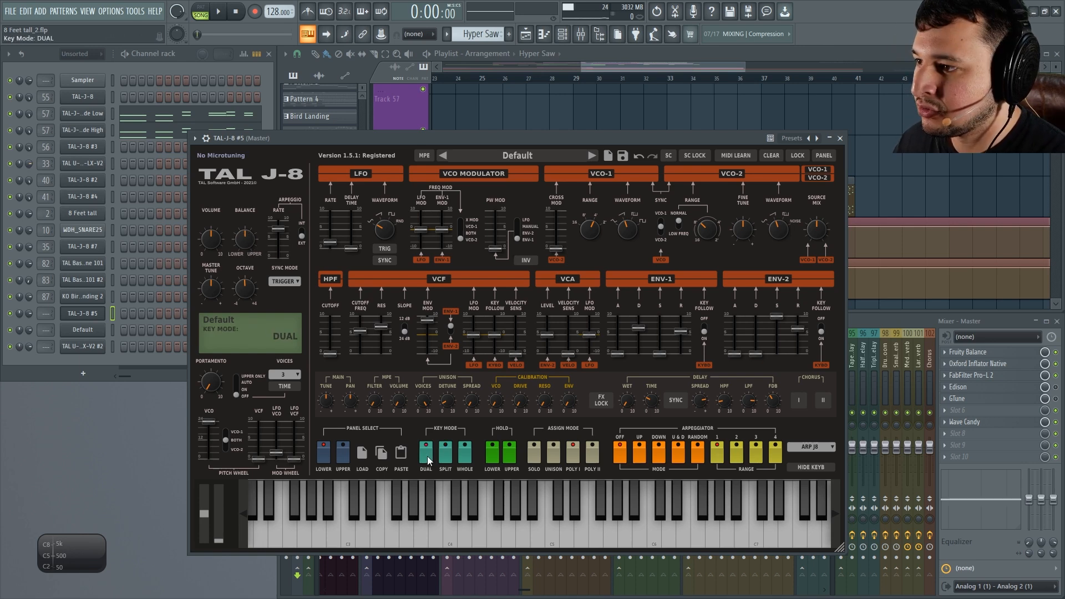
pyautogui.click(491, 532)
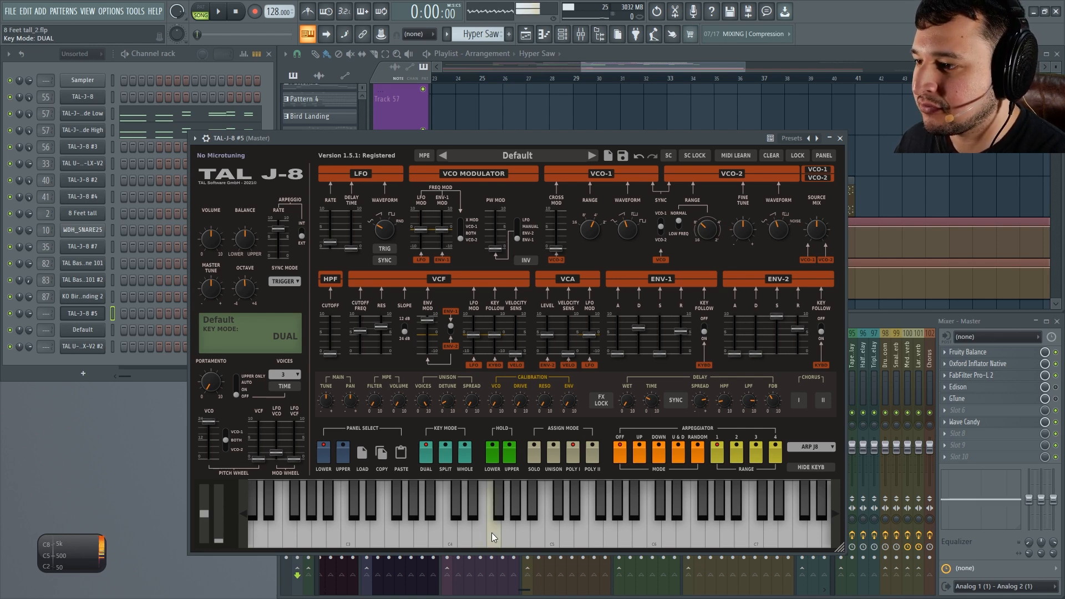
# Audition the layer balance at about -0.50 towards Lower and at about 0.85 towards Upper.
pyautogui.moveTo(240, 239); pyautogui.dragTo(245, 253)
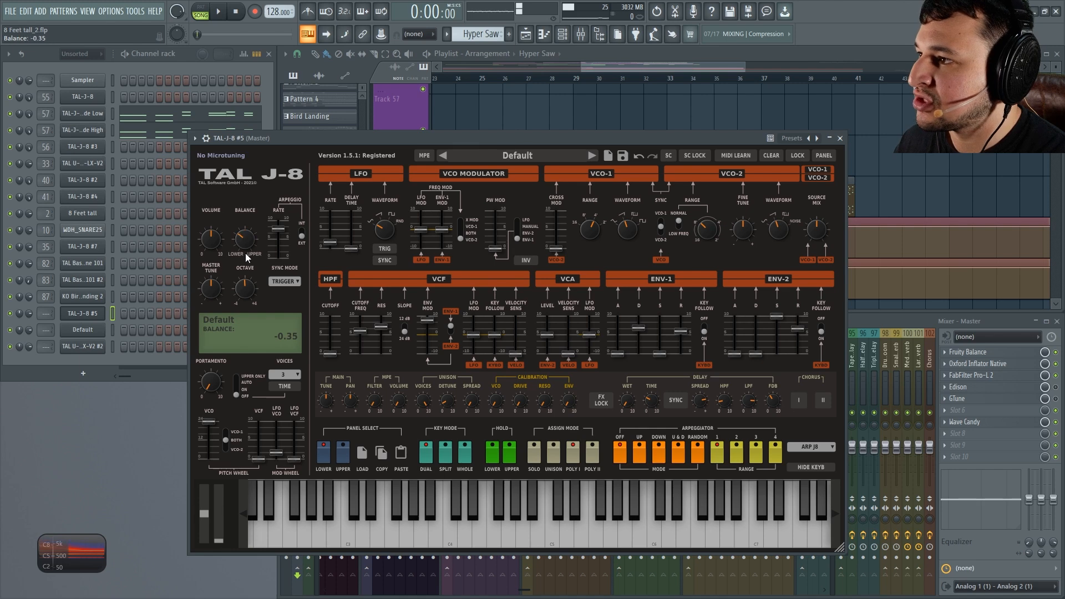
pyautogui.click(497, 539)
pyautogui.click(497, 539)
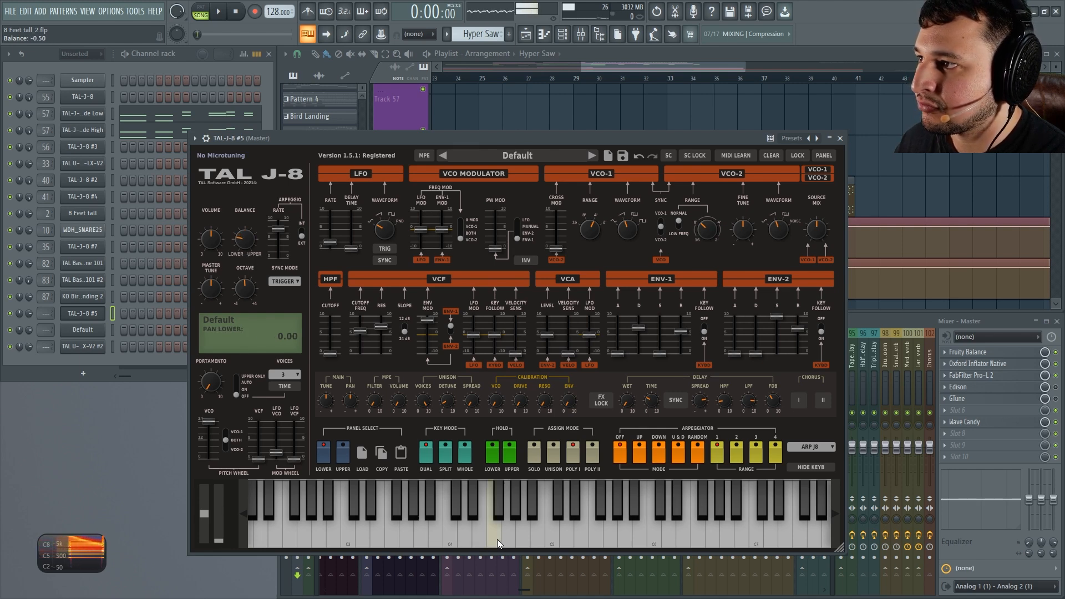
pyautogui.moveTo(255, 249); pyautogui.dragTo(248, 204)
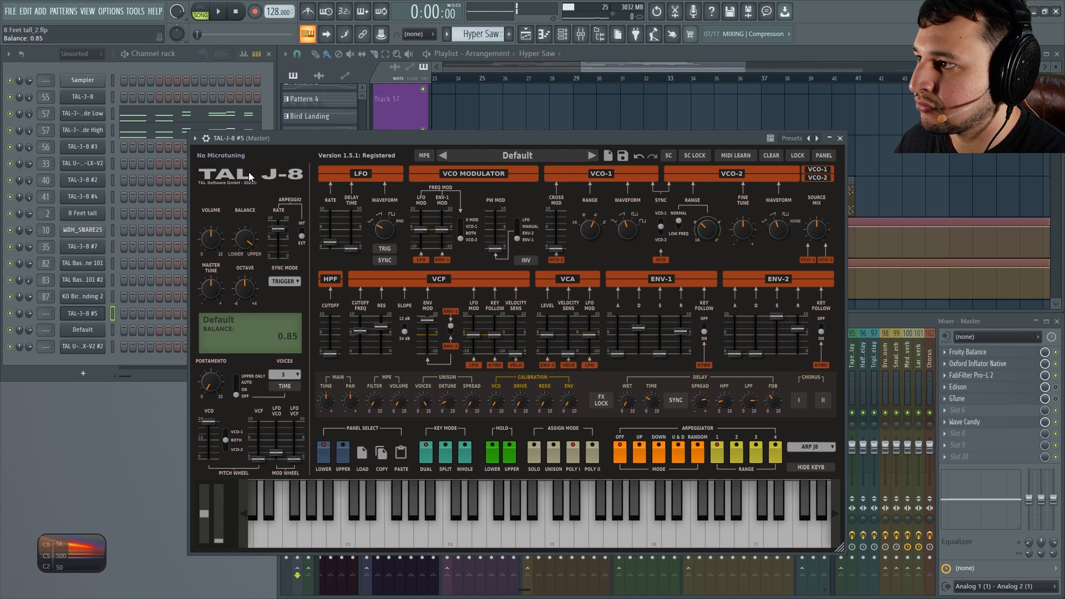
pyautogui.click(494, 543)
pyautogui.click(494, 543)
# Turn the balance fully towards Lower, play a few notes, and reset the balance to centre.
pyautogui.moveTo(244, 239); pyautogui.dragTo(247, 310)
pyautogui.click(489, 537)
pyautogui.click(504, 531)
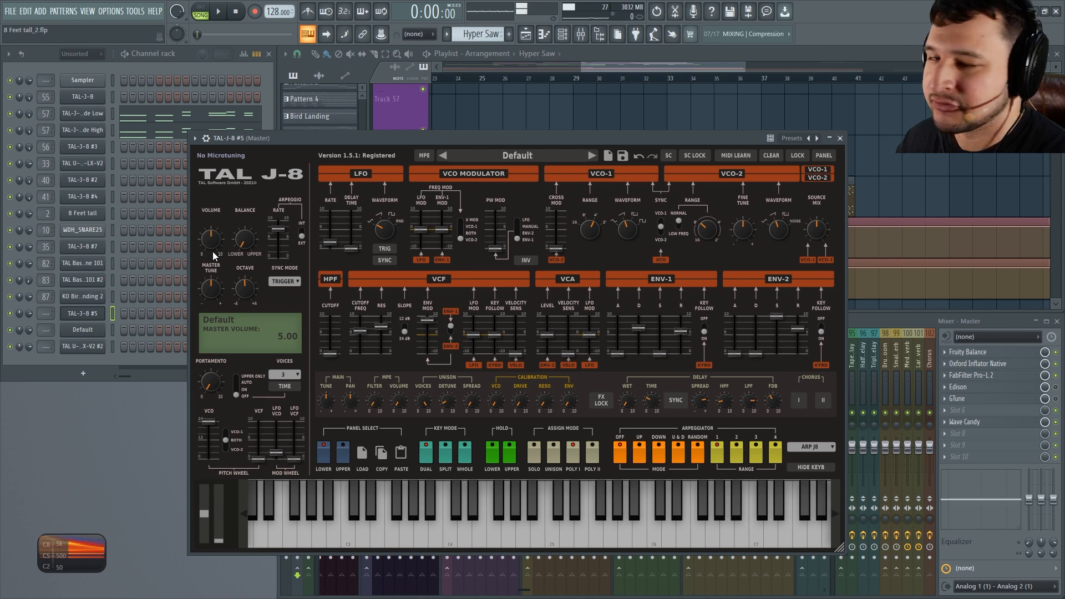
pyautogui.doubleClick(246, 242)
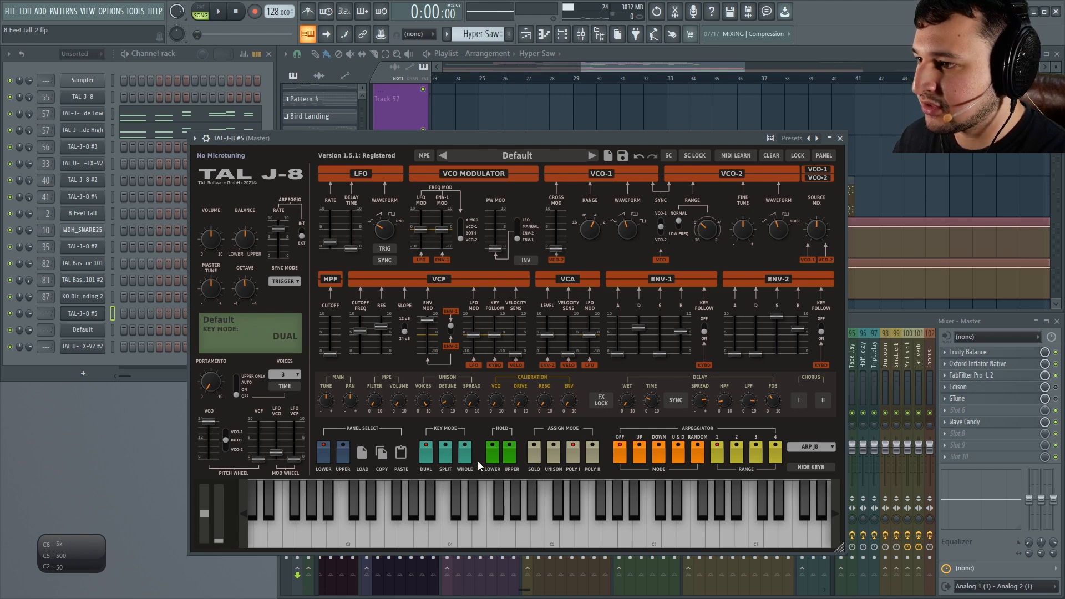
# Set the key mode to Whole, select the Upper panel, and play notes with the arpeggiator off.
pyautogui.click(463, 455)
pyautogui.click(342, 450)
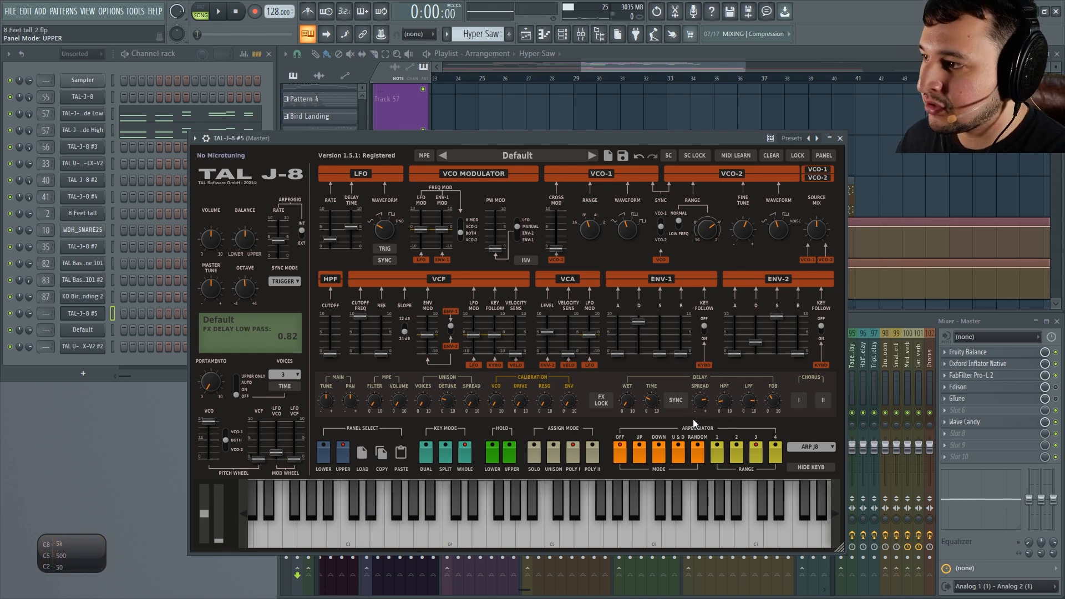
pyautogui.click(638, 459)
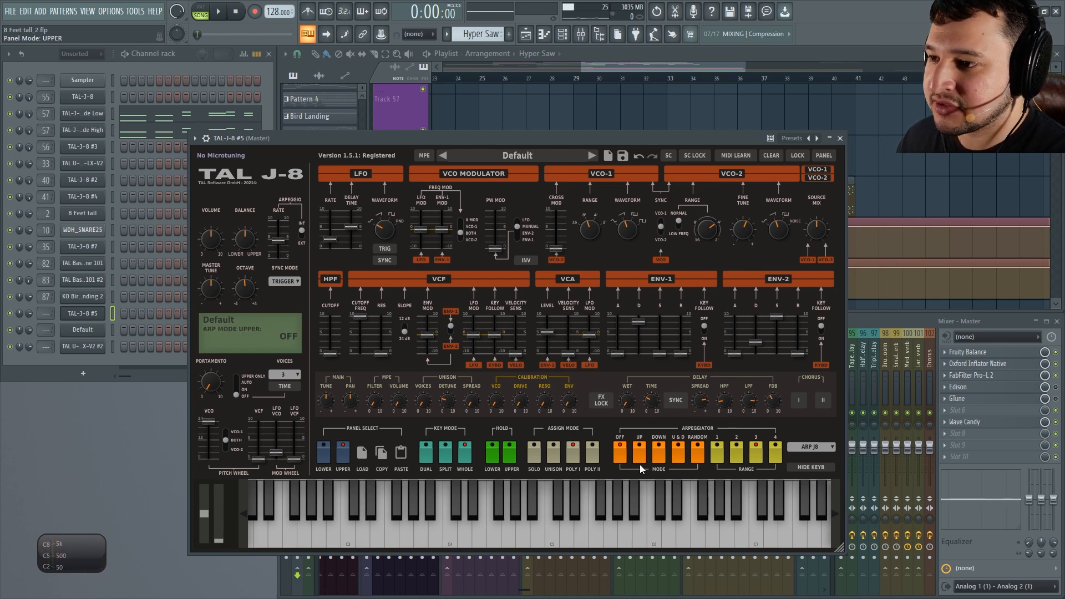
pyautogui.press('b')
pyautogui.press('c')
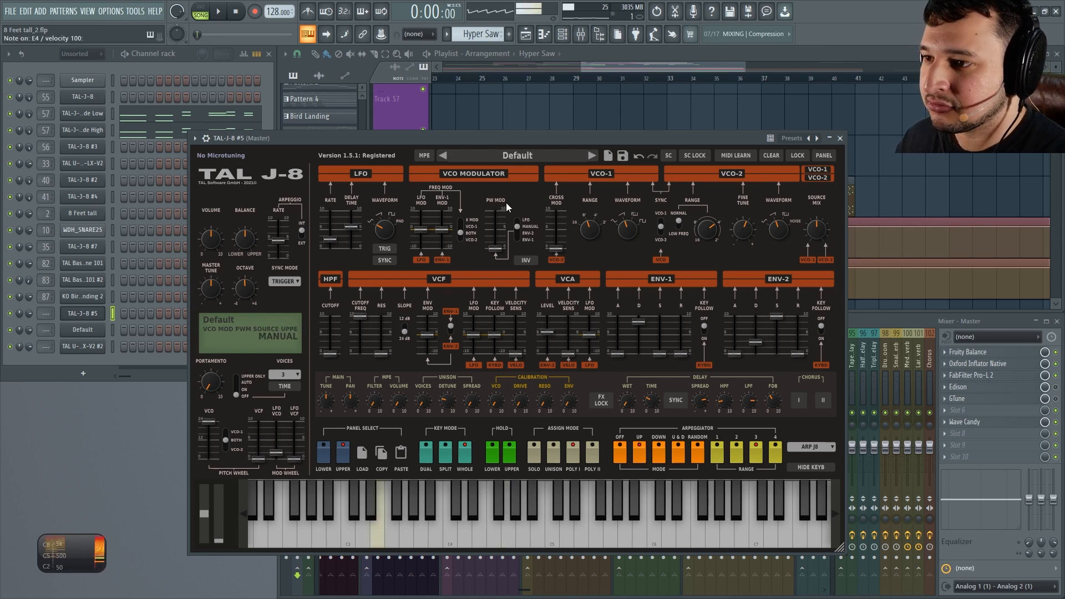
# Shape the Upper sound with a shorter ENV-1 decay, lower ENV-2 sustain, filter cutoff about 6.57 and more filter envelope modulation.
pyautogui.moveTo(638, 321); pyautogui.dragTo(679, 341)
pyautogui.moveTo(773, 318); pyautogui.dragTo(789, 336)
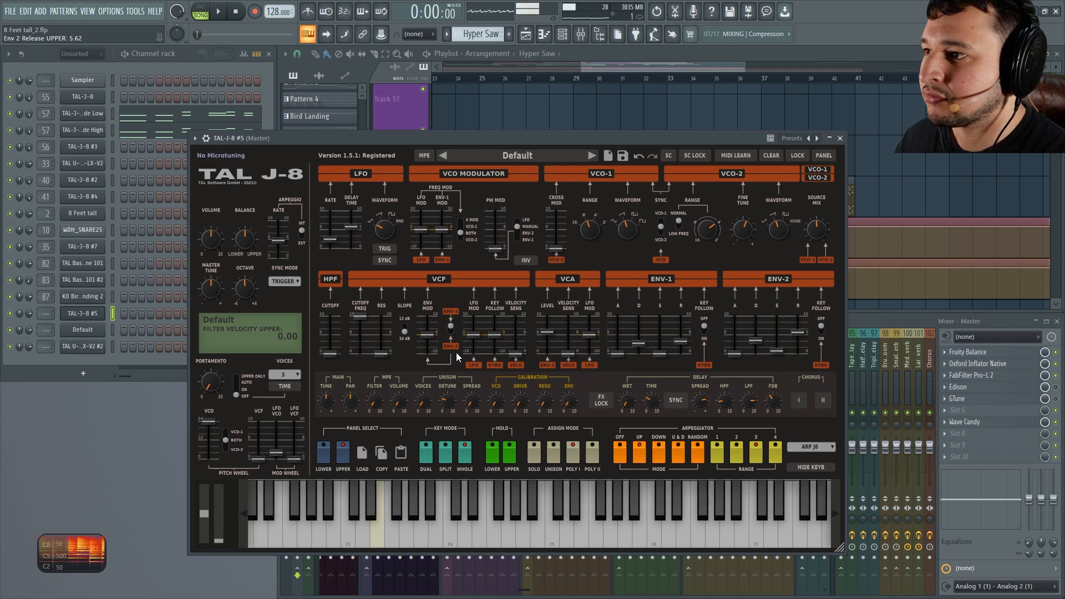
pyautogui.moveTo(361, 322); pyautogui.dragTo(358, 335)
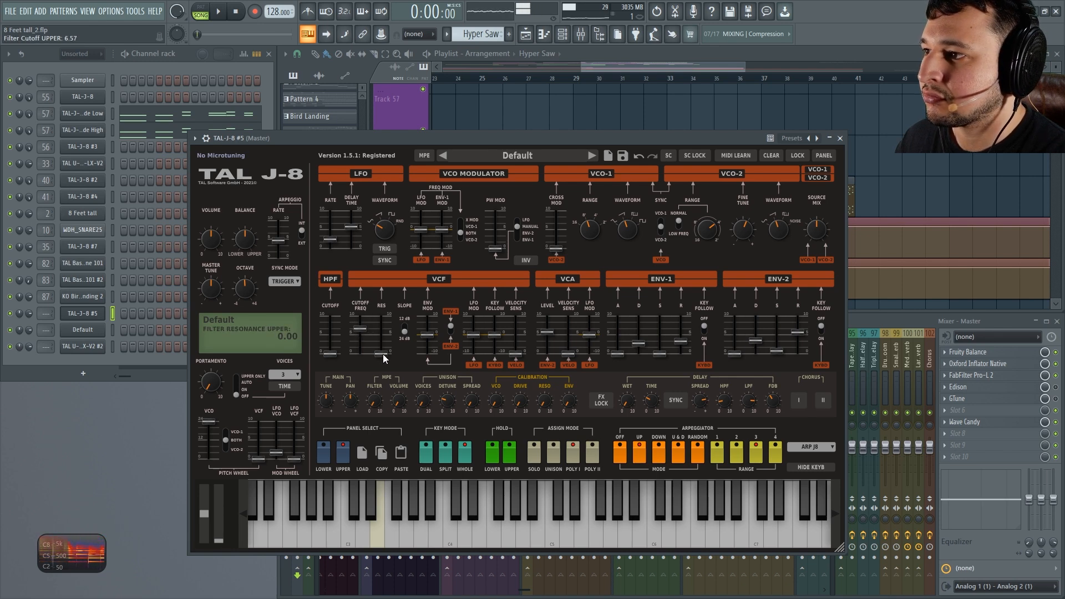
pyautogui.moveTo(427, 334); pyautogui.dragTo(422, 315)
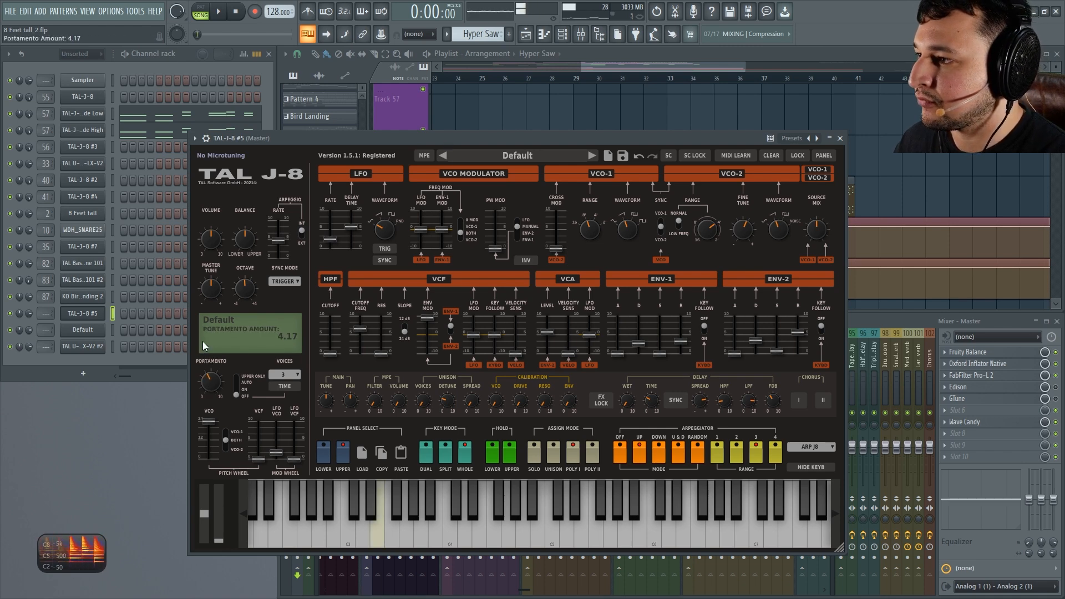
# Switch the portamento mode to On, set its amount to about 1.64, and play notes to hear the glide.
pyautogui.click(237, 389)
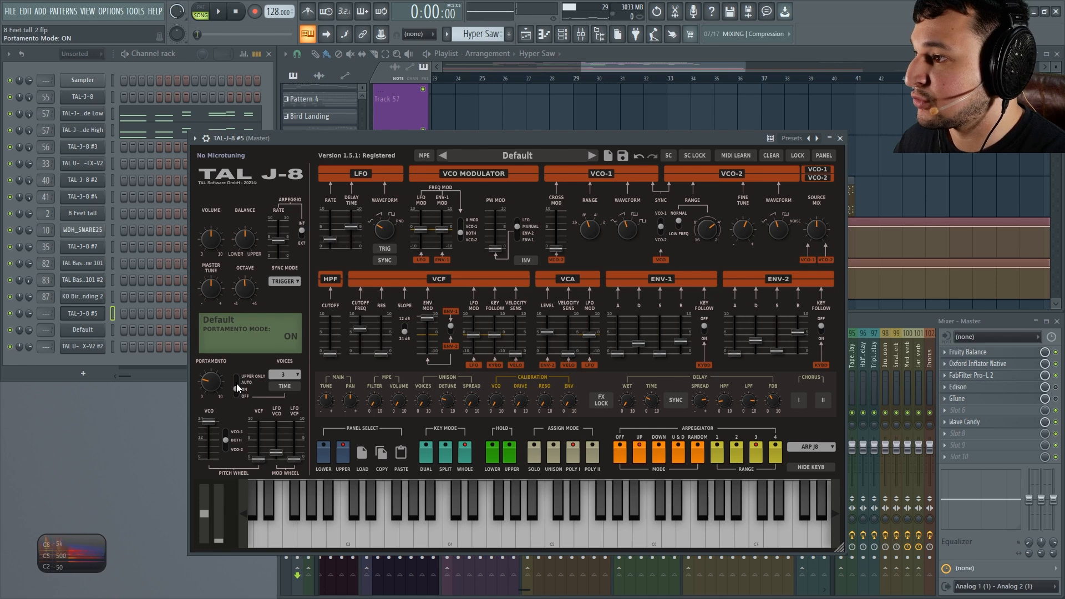
pyautogui.moveTo(217, 378); pyautogui.dragTo(217, 388)
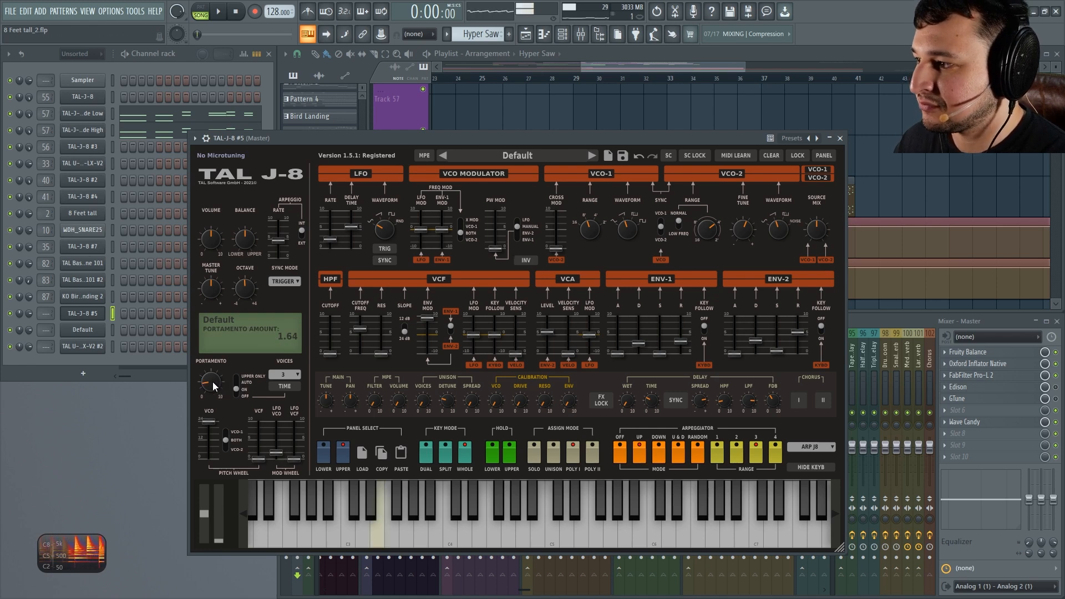
pyautogui.scroll(3, 208, 381)
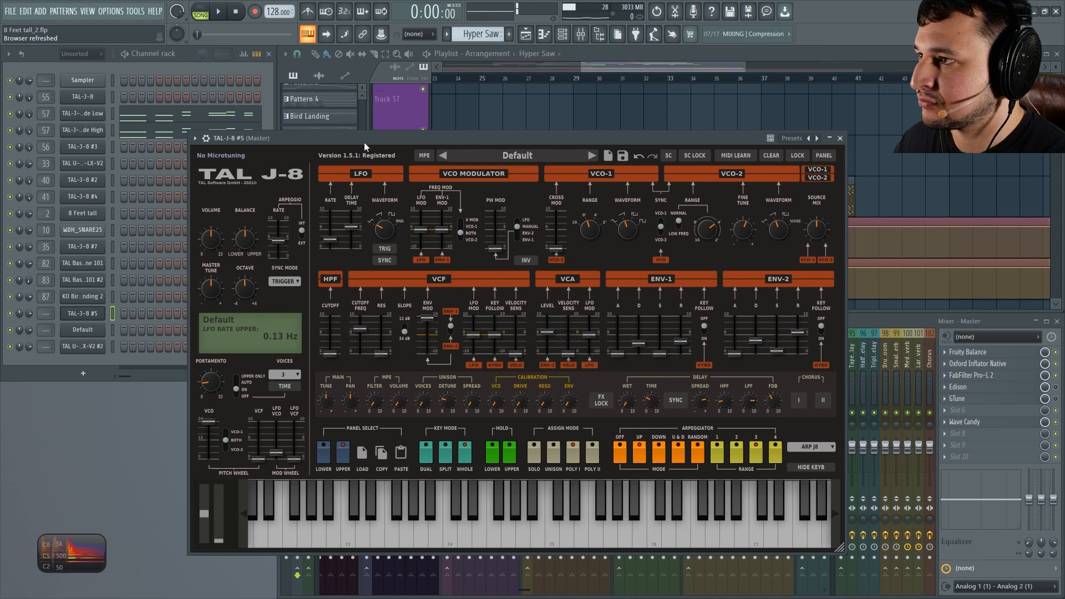
pyautogui.press('c')
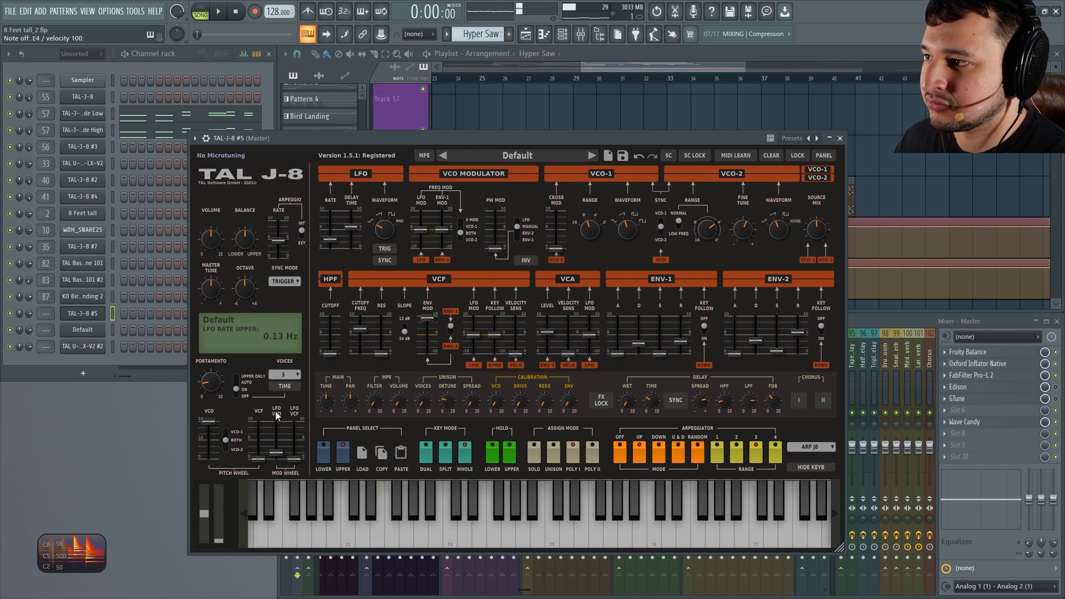
# Try the Upper Only portamento mode, switch to Auto, and play notes with the portamento amount at about 2.19.
pyautogui.click(235, 382)
pyautogui.click(235, 376)
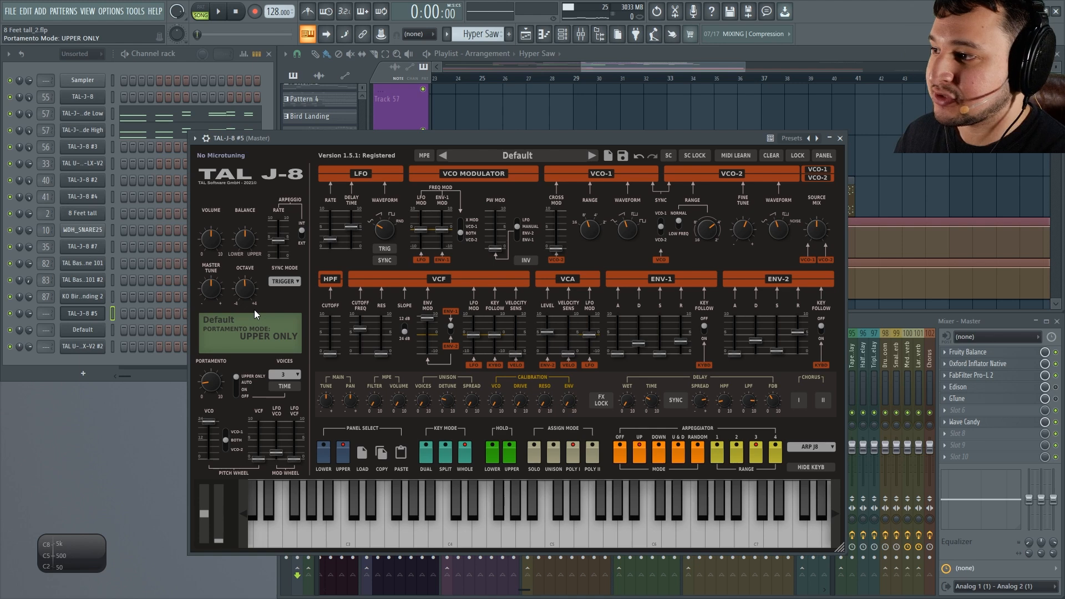
pyautogui.click(237, 383)
pyautogui.moveTo(374, 143); pyautogui.dragTo(374, 141)
pyautogui.press('c')
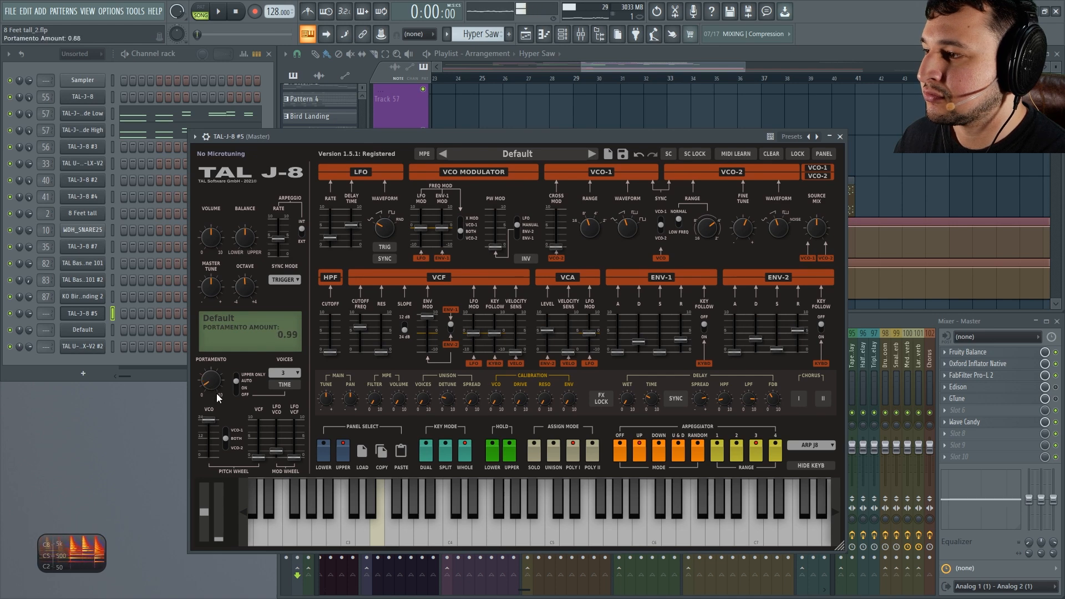
pyautogui.moveTo(215, 391); pyautogui.dragTo(214, 380)
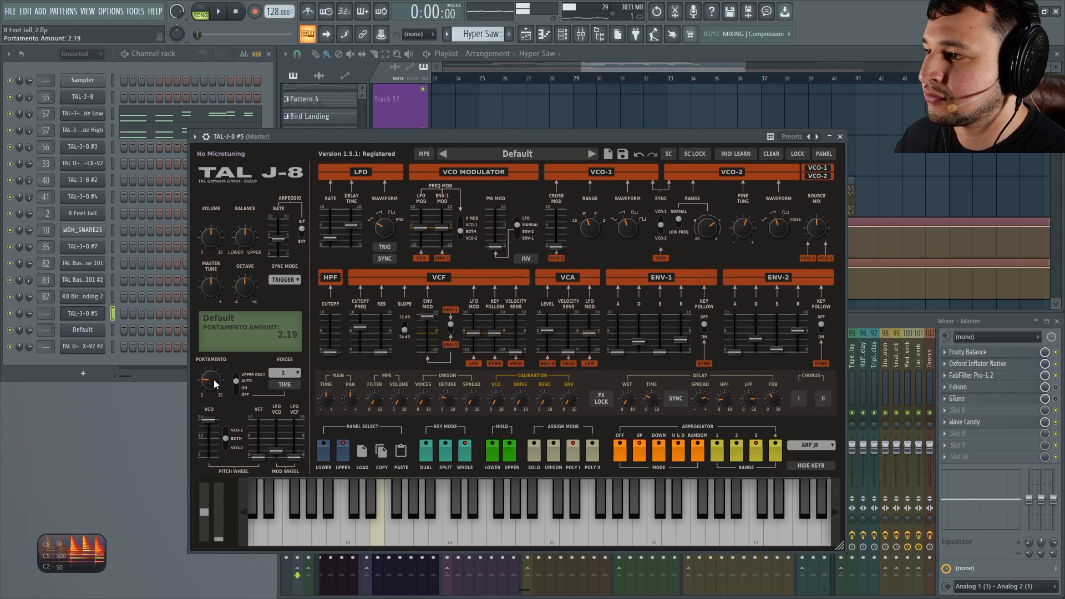
# Toggle the portamento time mode on and off, set the voices to 8, and switch the portamento mode to On.
pyautogui.click(278, 385)
pyautogui.click(284, 385)
pyautogui.click(288, 374)
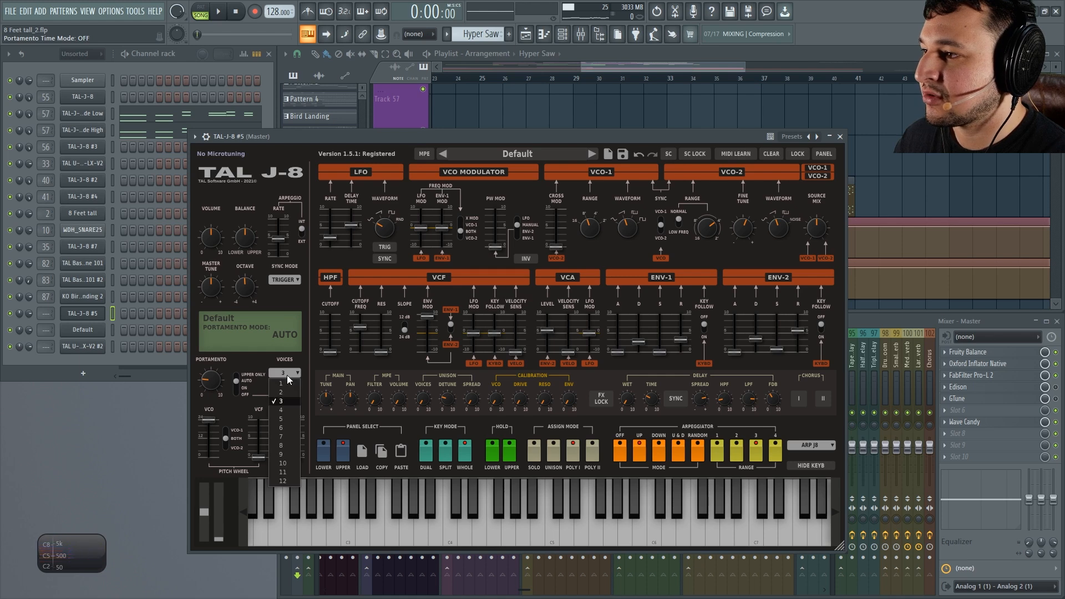
pyautogui.click(293, 443)
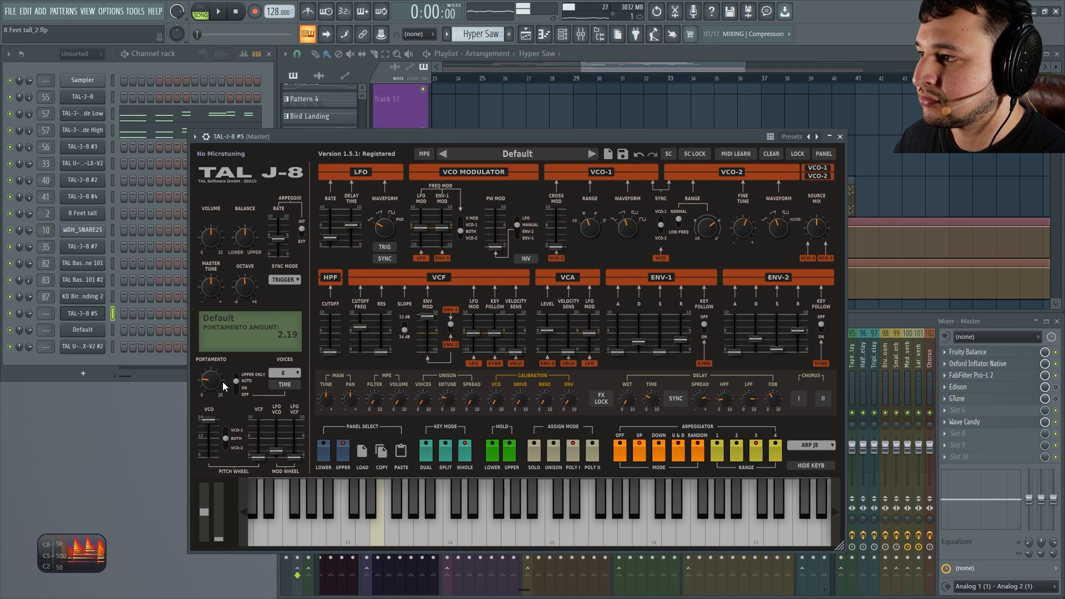
pyautogui.click(238, 388)
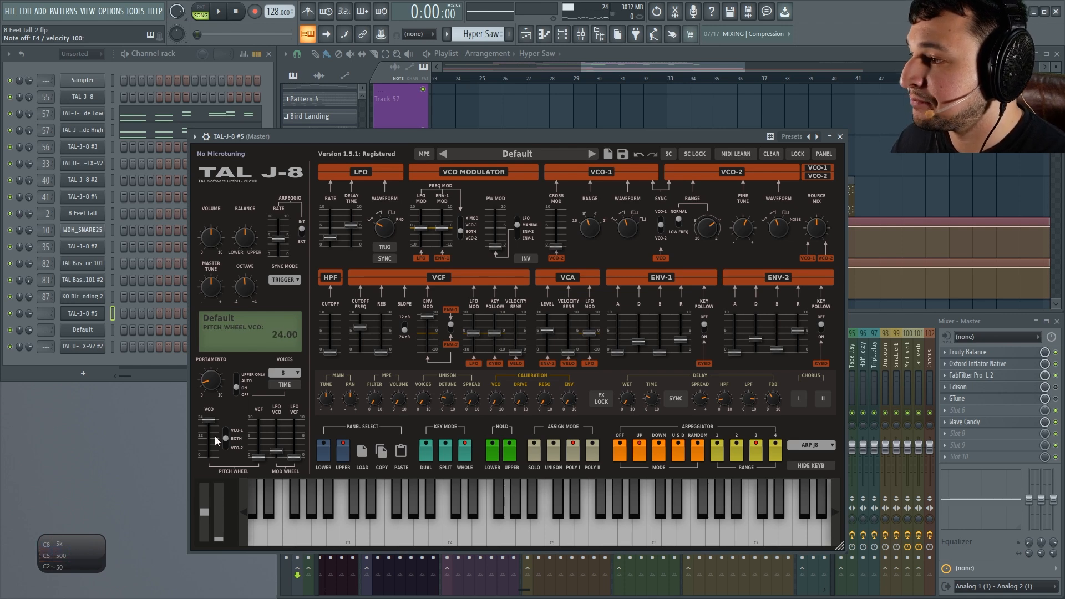
# Try a pitch wheel VCO range of about 13.48, restore it to 24, and bend a played note with the pitch wheel.
pyautogui.moveTo(211, 420); pyautogui.dragTo(274, 227)
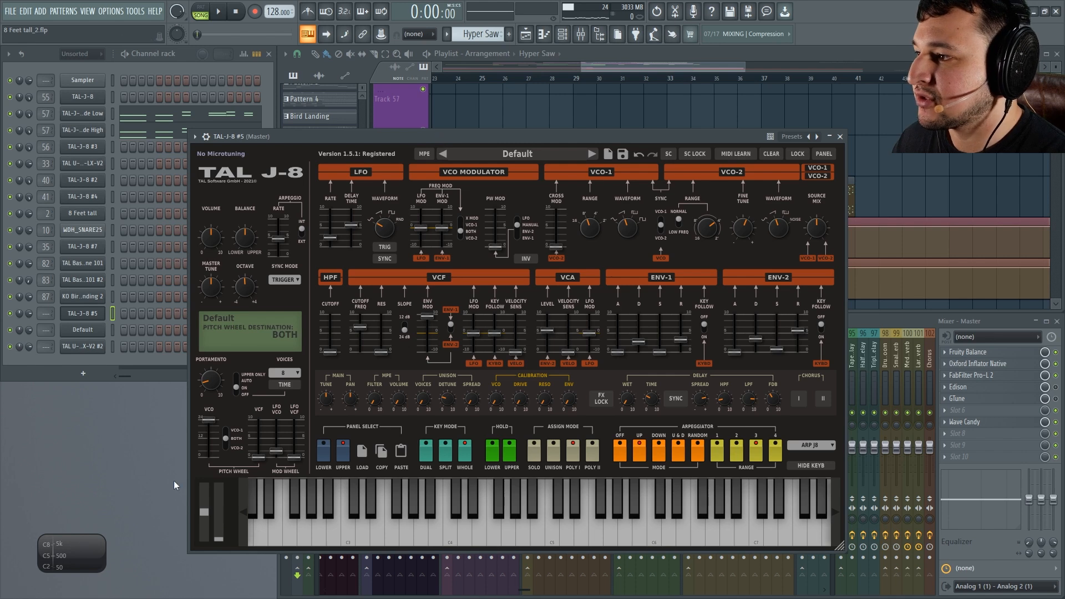
pyautogui.moveTo(212, 418); pyautogui.dragTo(218, 437)
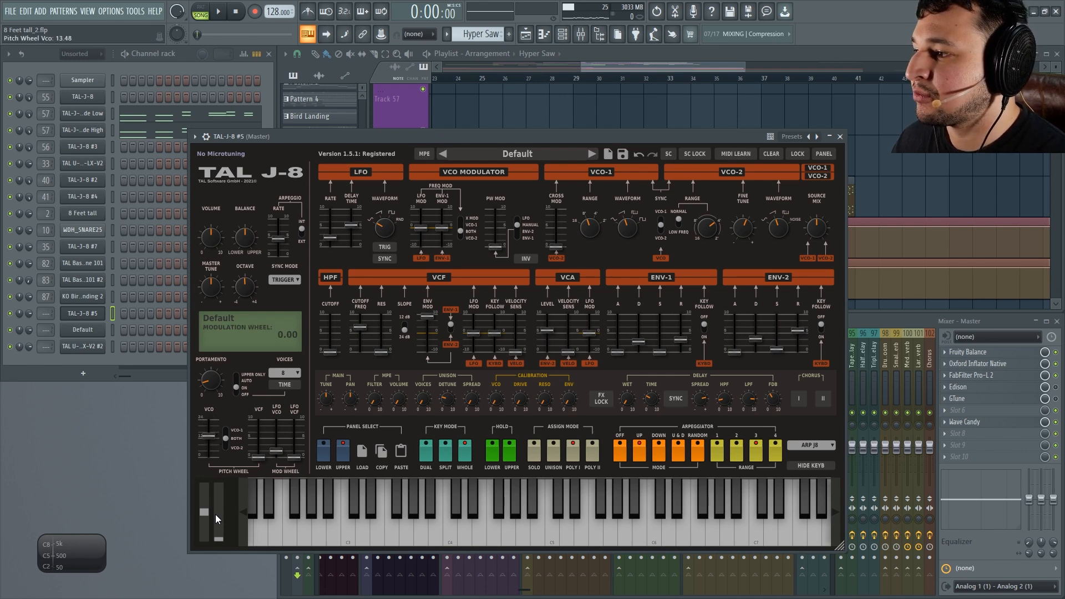
pyautogui.moveTo(215, 440); pyautogui.dragTo(228, 357)
pyautogui.moveTo(202, 511); pyautogui.dragTo(211, 462)
pyautogui.moveTo(214, 507)
pyautogui.mouseDown()
pyautogui.moveTo(208, 527)
pyautogui.moveTo(204, 448)
pyautogui.moveTo(204, 516)
pyautogui.mouseUp()
pyautogui.click(511, 135)
pyautogui.press('c')
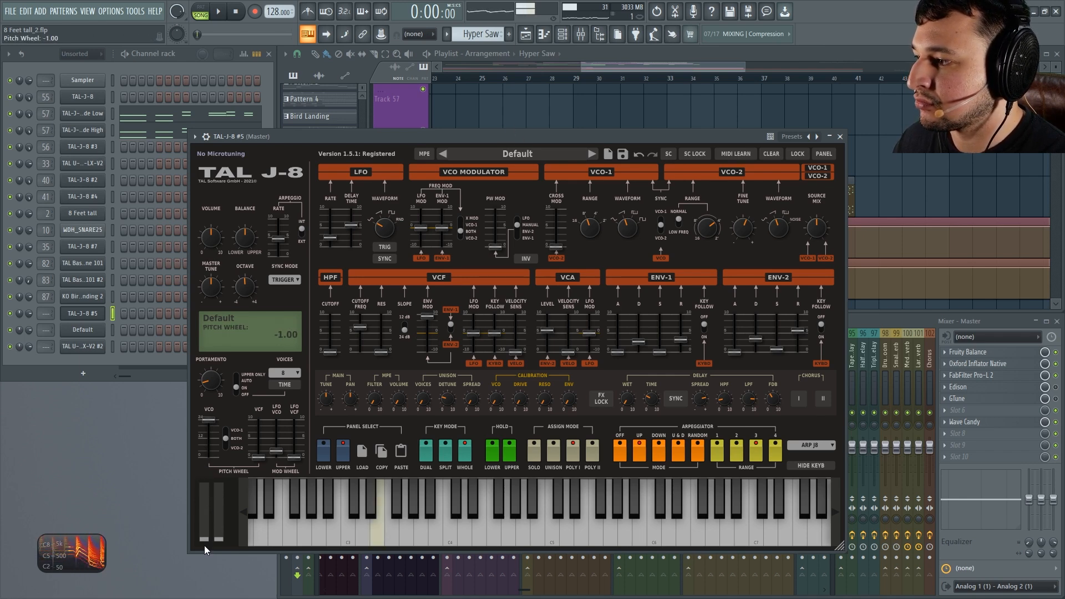
# Set the pitch wheel VCO range to about 11.83, bend a played note, and reduce the range nearly to zero.
pyautogui.moveTo(208, 419); pyautogui.dragTo(215, 439)
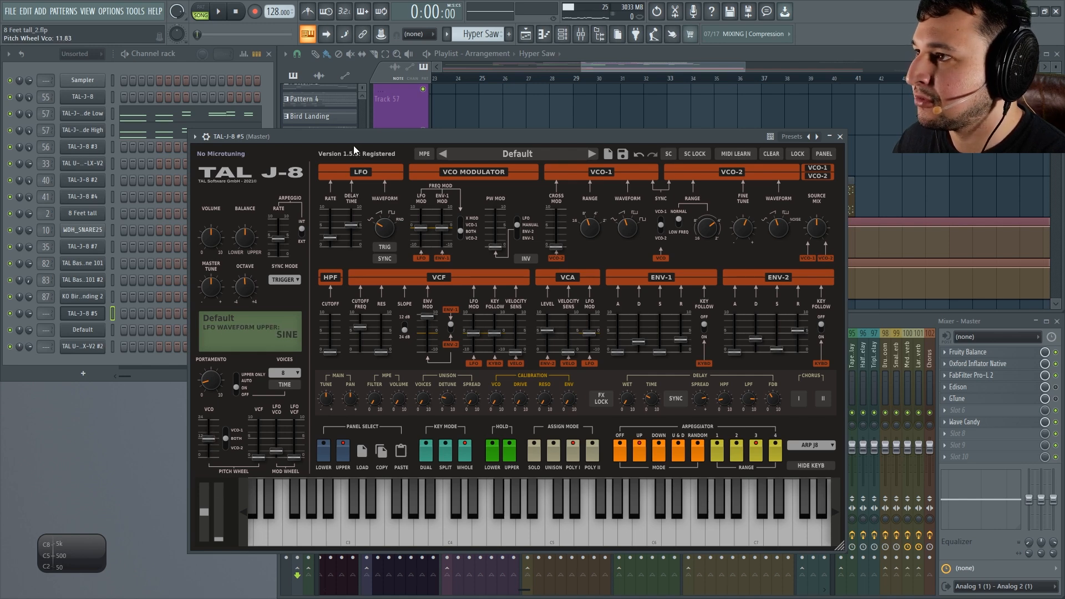
pyautogui.press('c')
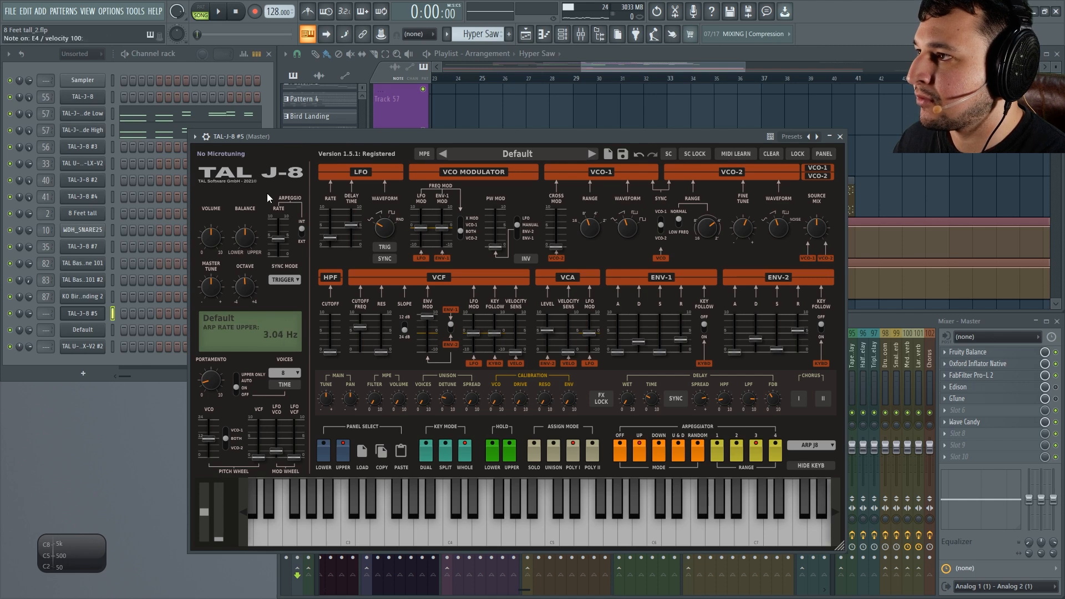
pyautogui.moveTo(211, 521); pyautogui.dragTo(218, 560)
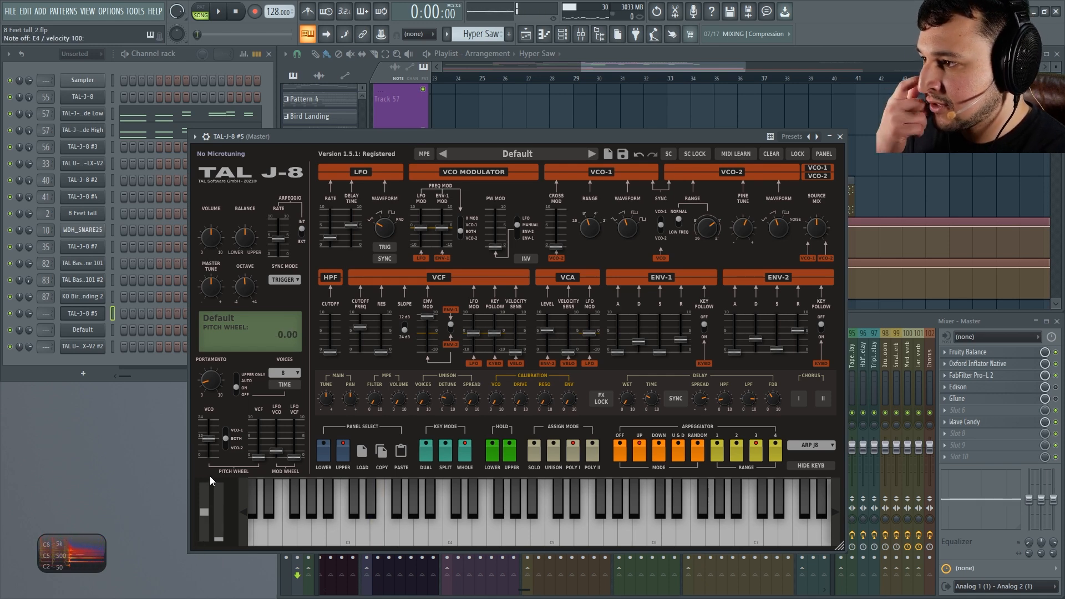
pyautogui.moveTo(202, 443); pyautogui.dragTo(206, 450)
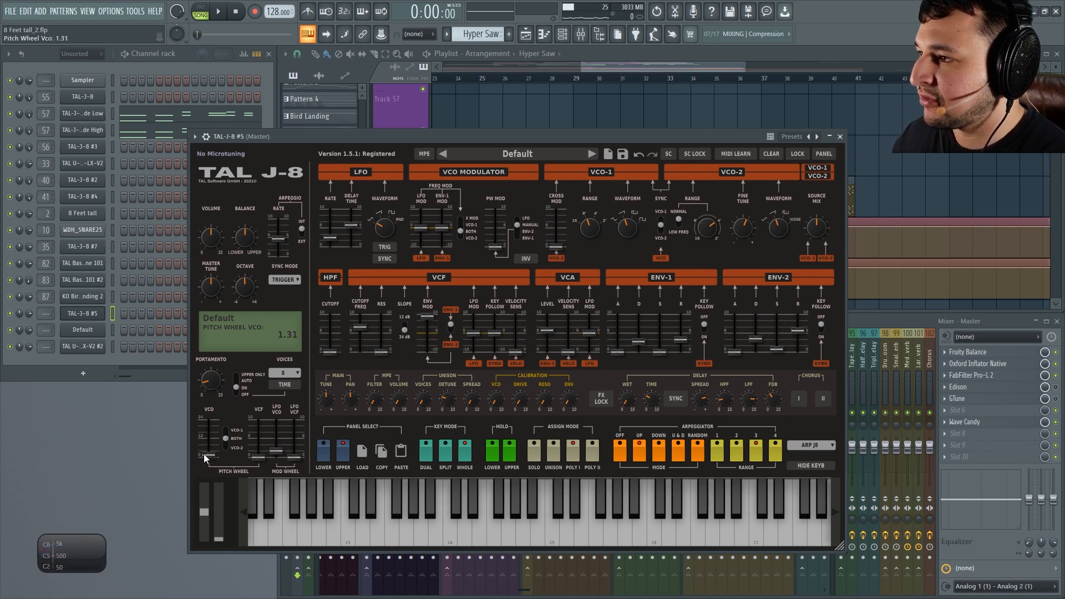
pyautogui.moveTo(205, 454); pyautogui.dragTo(205, 456)
# Set the mod wheel VCO amount to about 8.11, the LFO rate to 40 Hz and LFO delay to about 0.09, and play a note.
pyautogui.moveTo(275, 460); pyautogui.dragTo(267, 427)
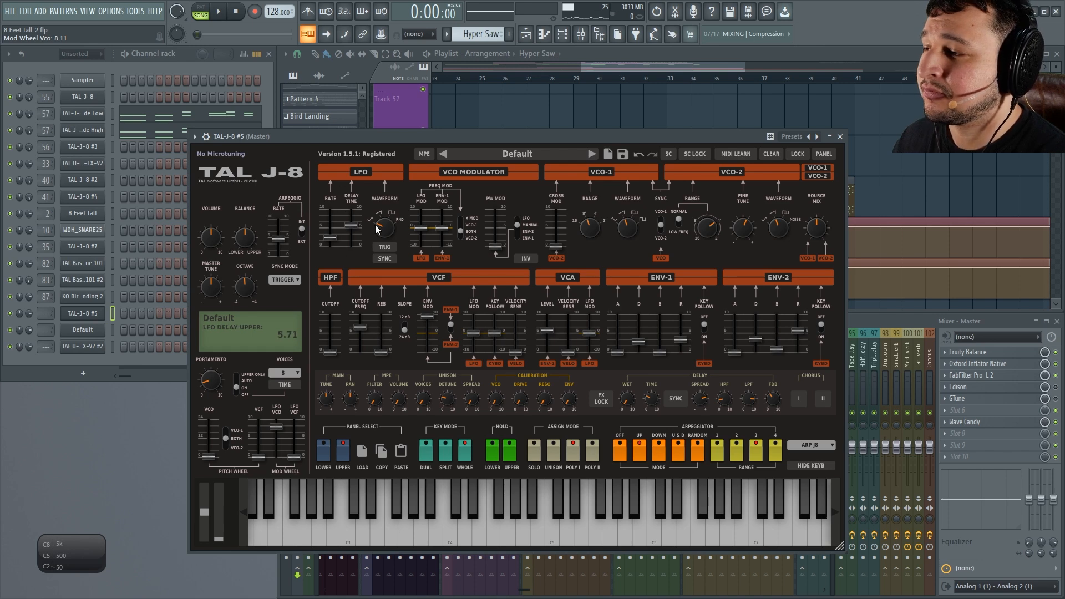
pyautogui.moveTo(330, 239); pyautogui.dragTo(339, 178)
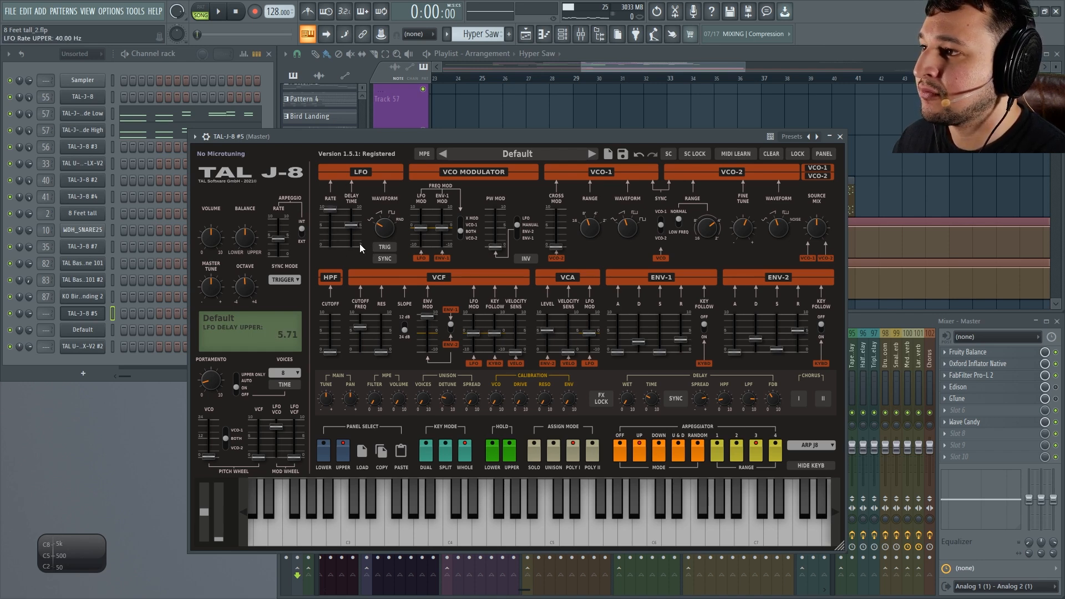
pyautogui.moveTo(351, 227); pyautogui.dragTo(358, 255)
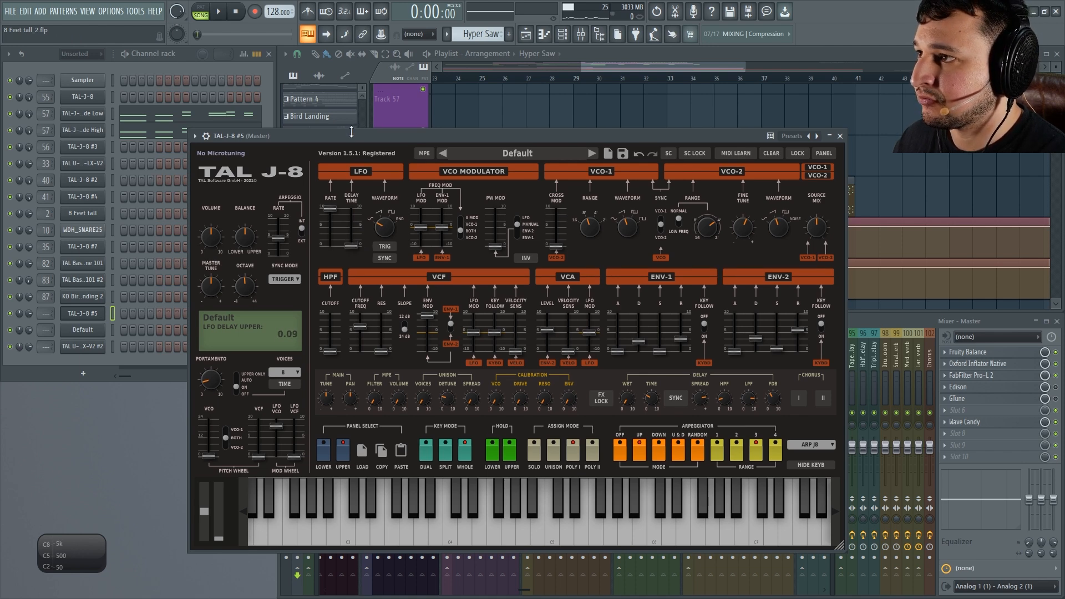
pyautogui.moveTo(351, 132); pyautogui.dragTo(354, 132)
pyautogui.press('b')
pyautogui.press('b')
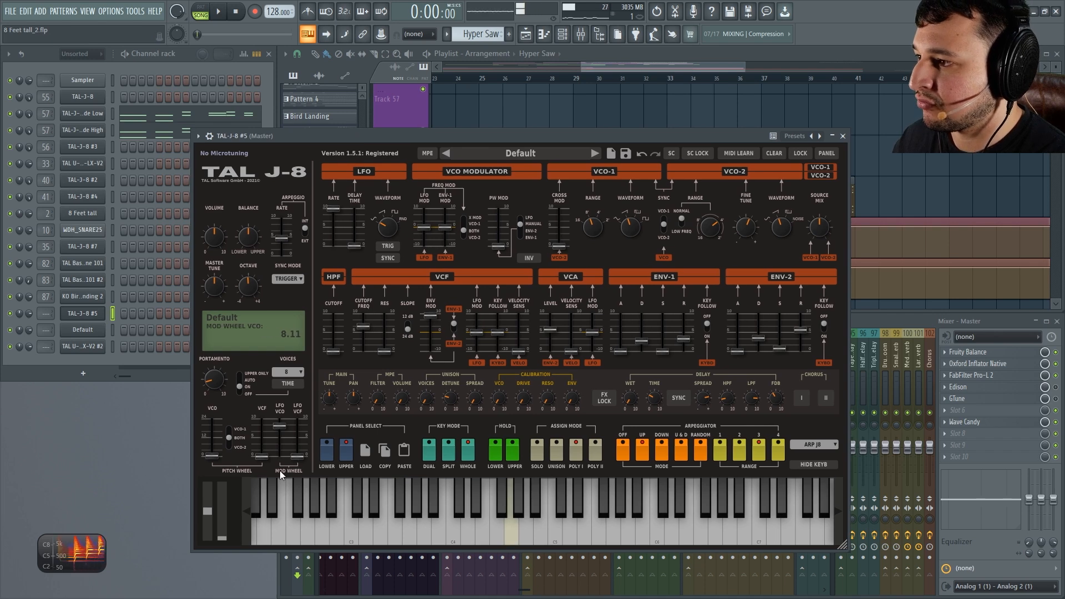
# Raise the mod wheel VCO amount to maximum, increase the pitch wheel VCO range, and try the Saw LFO waveform.
pyautogui.moveTo(279, 425); pyautogui.dragTo(280, 399)
pyautogui.moveTo(206, 453); pyautogui.dragTo(205, 426)
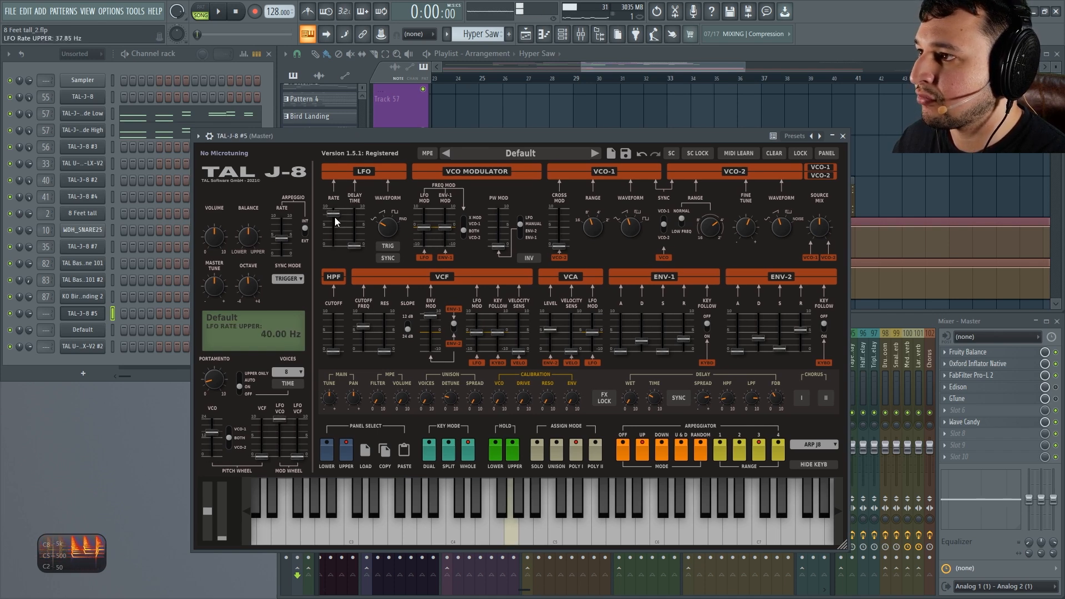
pyautogui.moveTo(387, 209)
pyautogui.mouseDown()
pyautogui.moveTo(387, 198)
pyautogui.moveTo(384, 233)
pyautogui.moveTo(381, 217)
pyautogui.mouseUp()
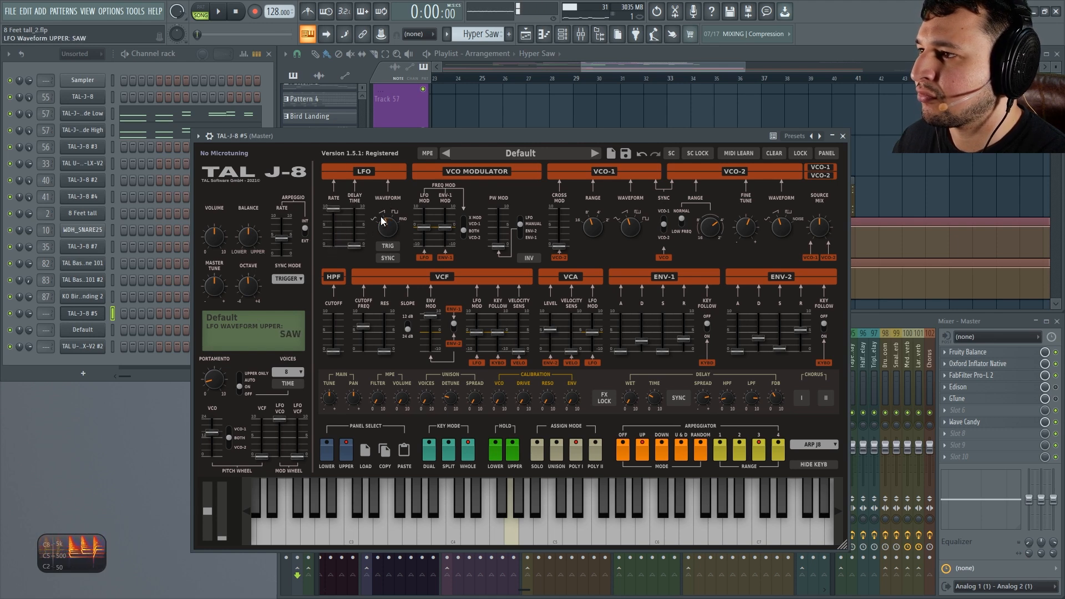
# Audition the pitch and modulation wheels, lower the mod wheel VCO amount to about 1.50, and raise the modulation wheel fully.
pyautogui.moveTo(208, 505); pyautogui.dragTo(207, 463)
pyautogui.moveTo(222, 534)
pyautogui.mouseDown()
pyautogui.moveTo(220, 467)
pyautogui.moveTo(212, 531)
pyautogui.mouseUp()
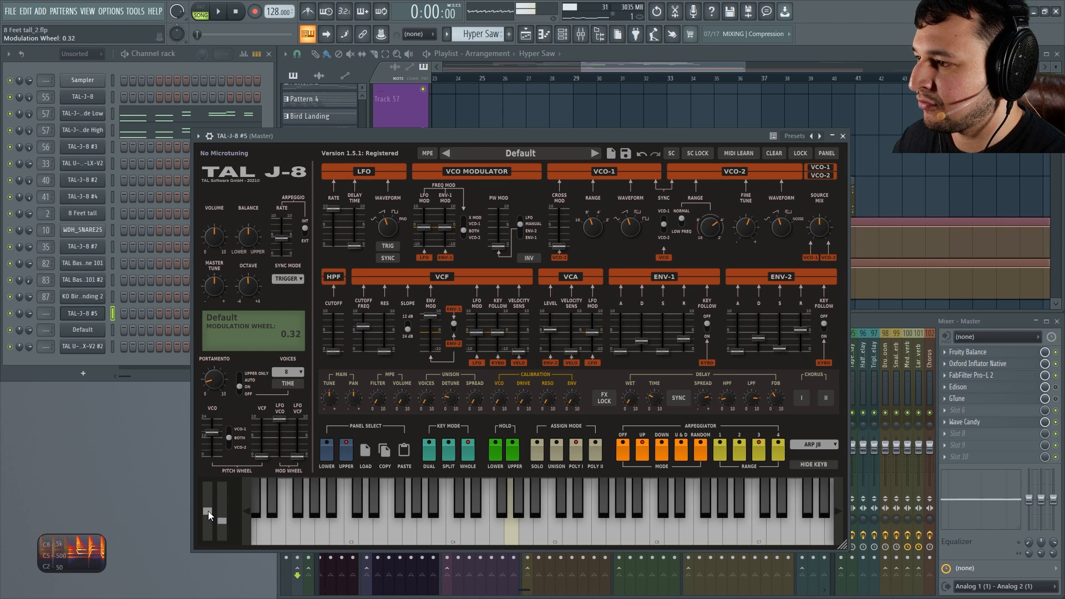
pyautogui.moveTo(208, 456)
pyautogui.mouseDown()
pyautogui.moveTo(214, 440)
pyautogui.moveTo(215, 454)
pyautogui.mouseUp()
pyautogui.moveTo(221, 517)
pyautogui.mouseDown()
pyautogui.moveTo(218, 471)
pyautogui.moveTo(221, 524)
pyautogui.mouseUp()
pyautogui.moveTo(277, 423); pyautogui.dragTo(276, 441)
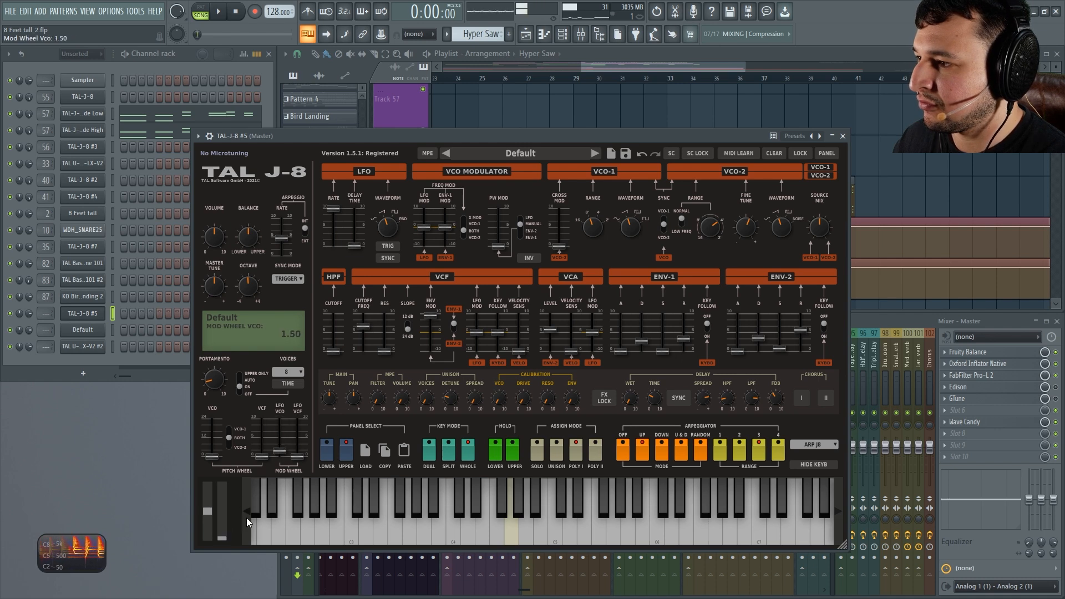
pyautogui.moveTo(222, 514); pyautogui.dragTo(227, 466)
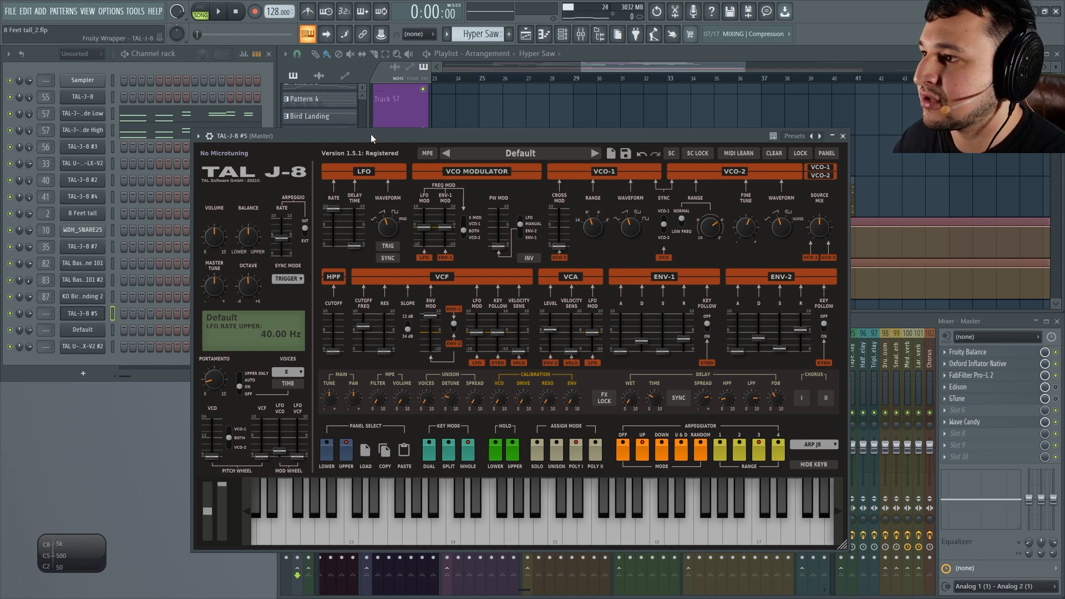
# Raise the ENV-1 decay and sustain, set the ENV-2 sustain to about 3.97, and lower the modulation wheel partway.
pyautogui.moveTo(644, 352); pyautogui.dragTo(643, 340)
pyautogui.moveTo(662, 356); pyautogui.dragTo(663, 342)
pyautogui.moveTo(779, 348); pyautogui.dragTo(780, 336)
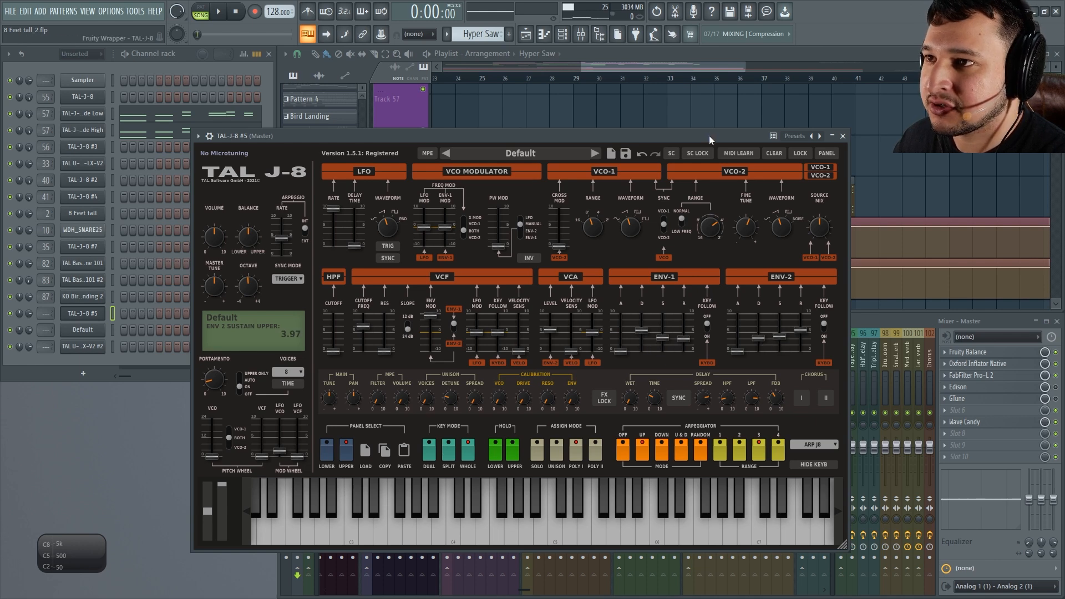
pyautogui.moveTo(229, 501); pyautogui.dragTo(231, 534)
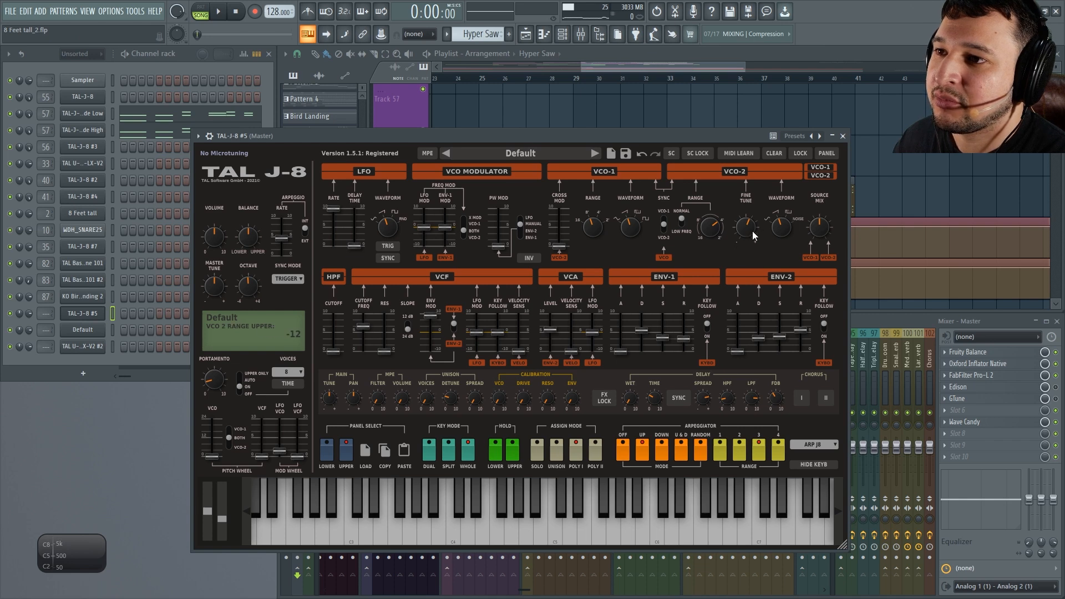
# Fine-tune VCO-2 to about 27.1 cents and lower the VCO-2 range while a note plays.
pyautogui.moveTo(748, 224)
pyautogui.mouseDown()
pyautogui.moveTo(739, 207)
pyautogui.moveTo(737, 251)
pyautogui.moveTo(731, 225)
pyautogui.mouseUp()
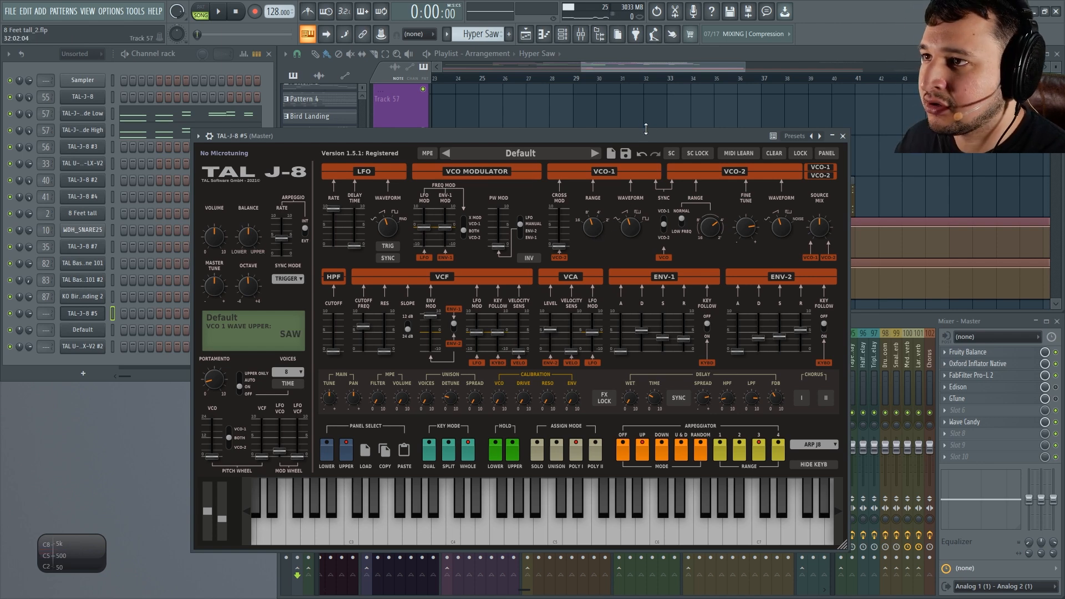
pyautogui.moveTo(647, 131); pyautogui.dragTo(649, 131)
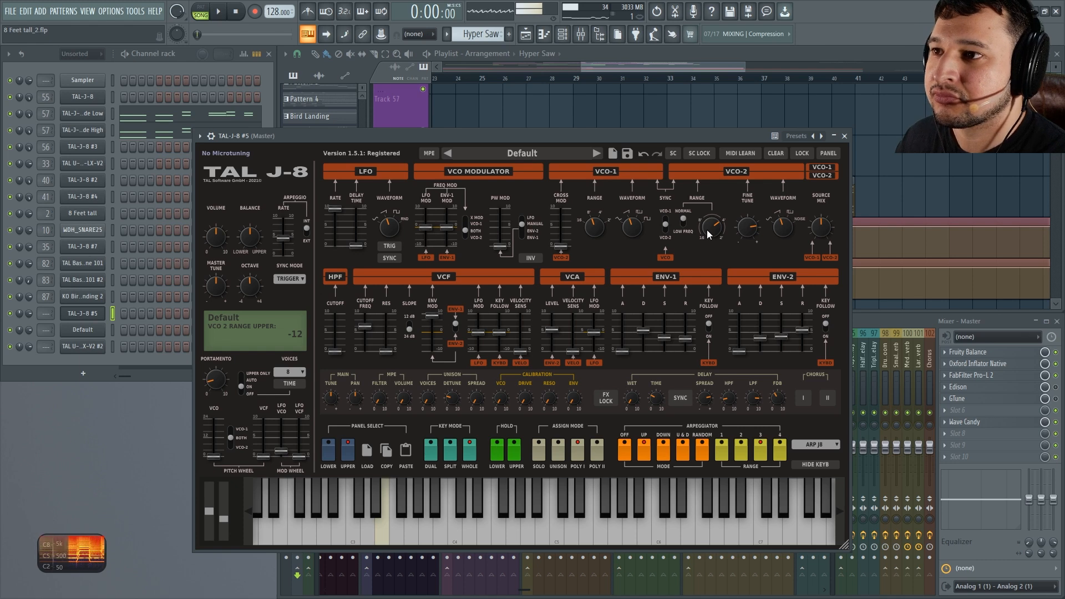
pyautogui.moveTo(706, 230); pyautogui.dragTo(713, 250)
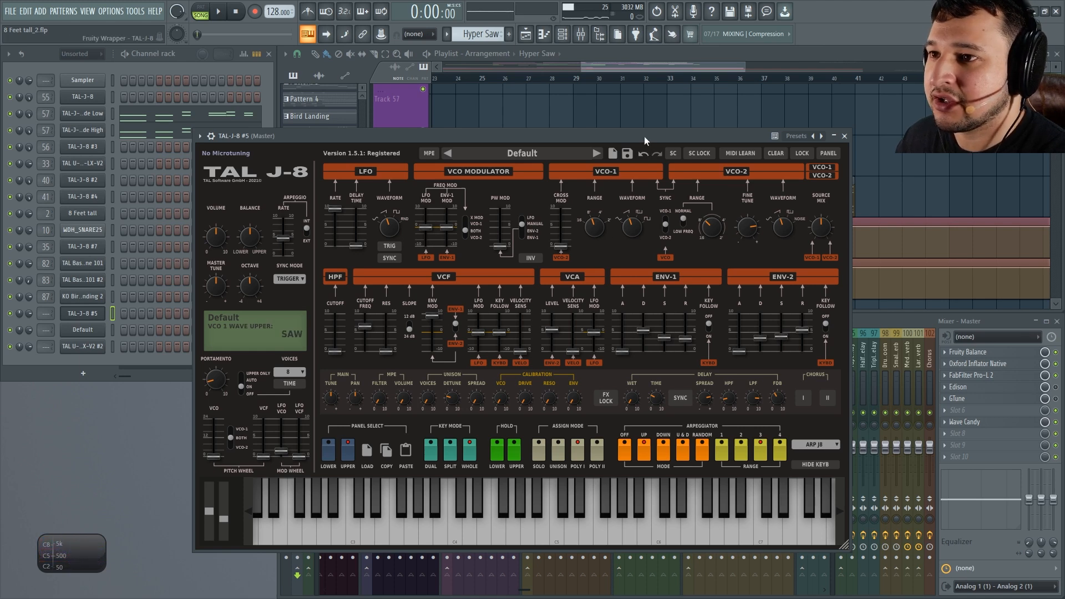
# Switch the VCO-2 range to Low Freq and turn the source mix fully towards VCO-1.
pyautogui.click(682, 225)
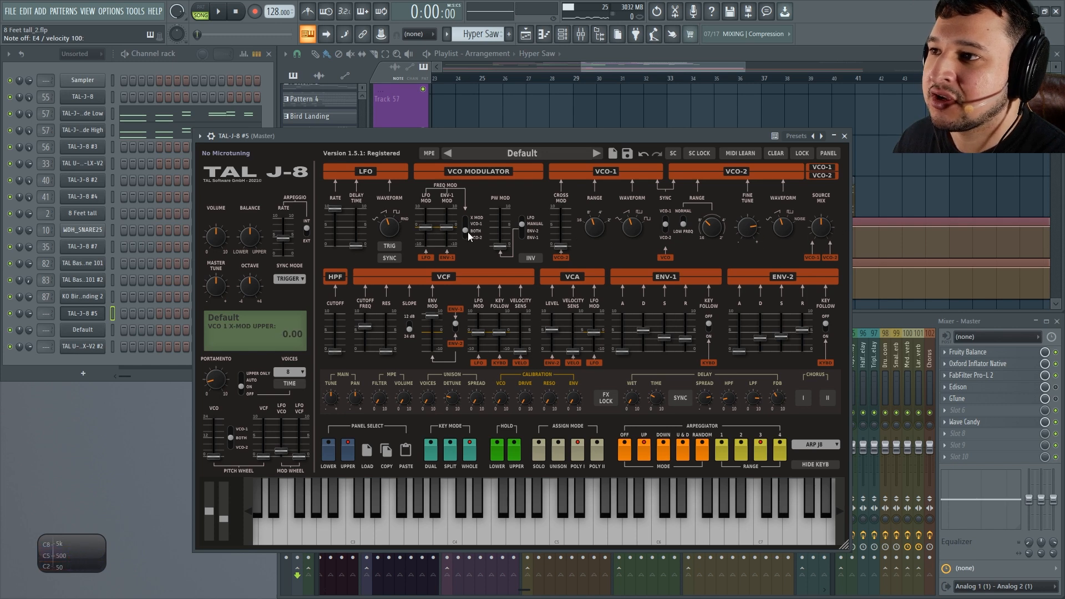
pyautogui.moveTo(820, 232); pyautogui.dragTo(824, 307)
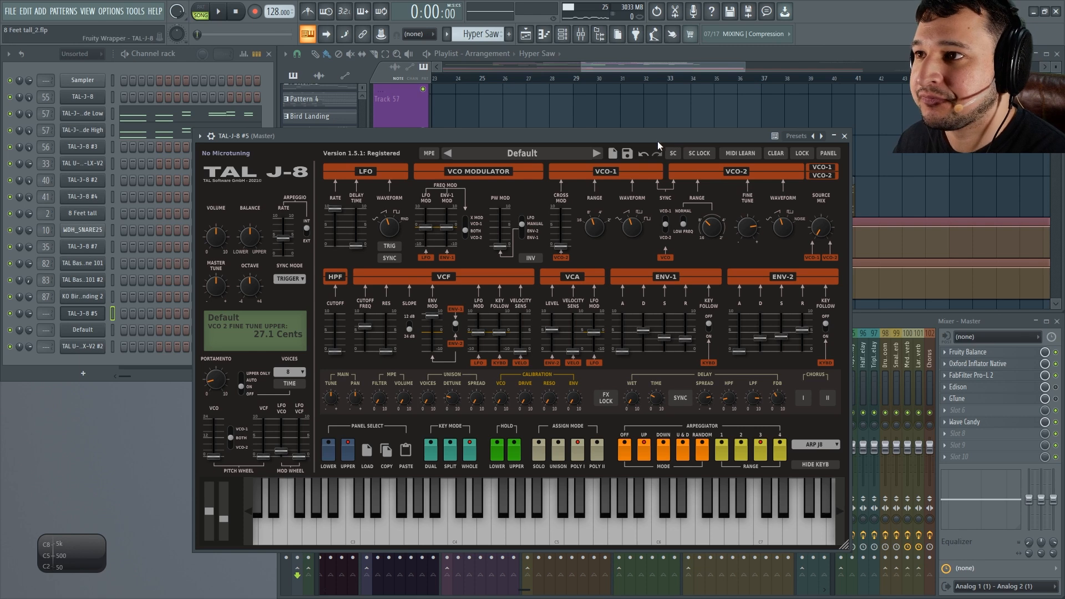
pyautogui.moveTo(658, 141); pyautogui.dragTo(652, 140)
# Raise the VCO-1 cross modulation, sweep the low-frequency VCO-2 range, and reduce the cross modulation to about 0.81.
pyautogui.moveTo(558, 244); pyautogui.dragTo(557, 195)
pyautogui.moveTo(722, 238); pyautogui.dragTo(704, 191)
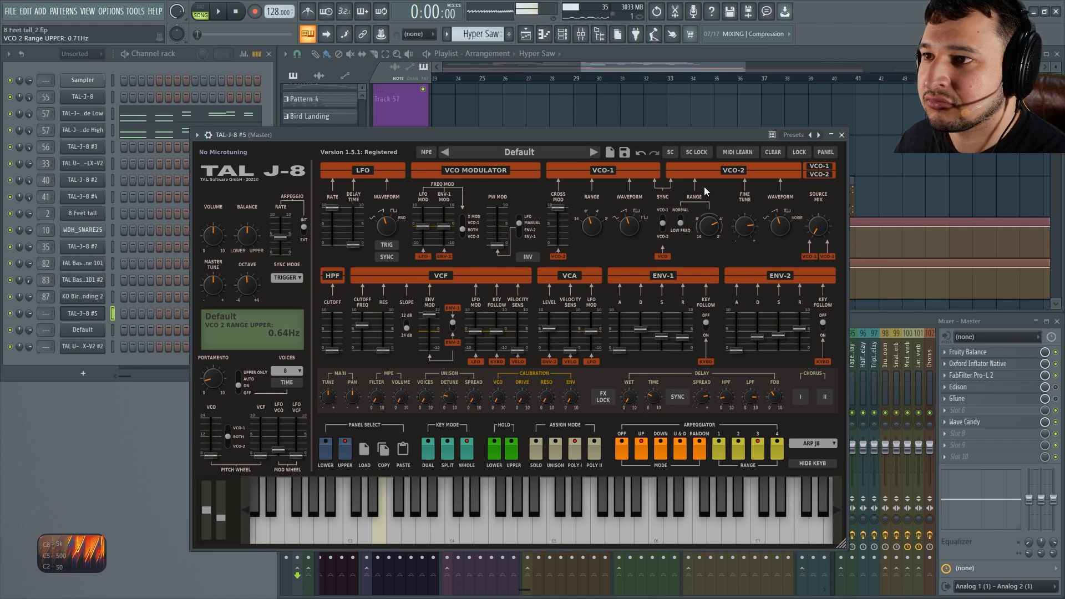
pyautogui.moveTo(557, 209); pyautogui.dragTo(561, 238)
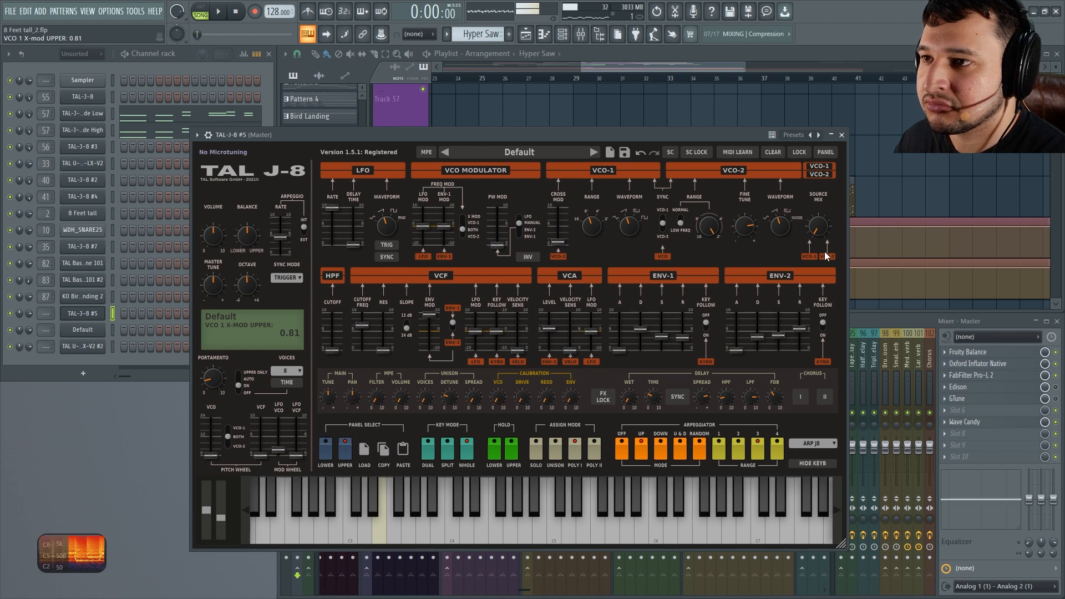
# Try the VCO-2 waveforms while playing notes and lower the VCO-1 cross modulation to 0.
pyautogui.moveTo(738, 231); pyautogui.dragTo(780, 223)
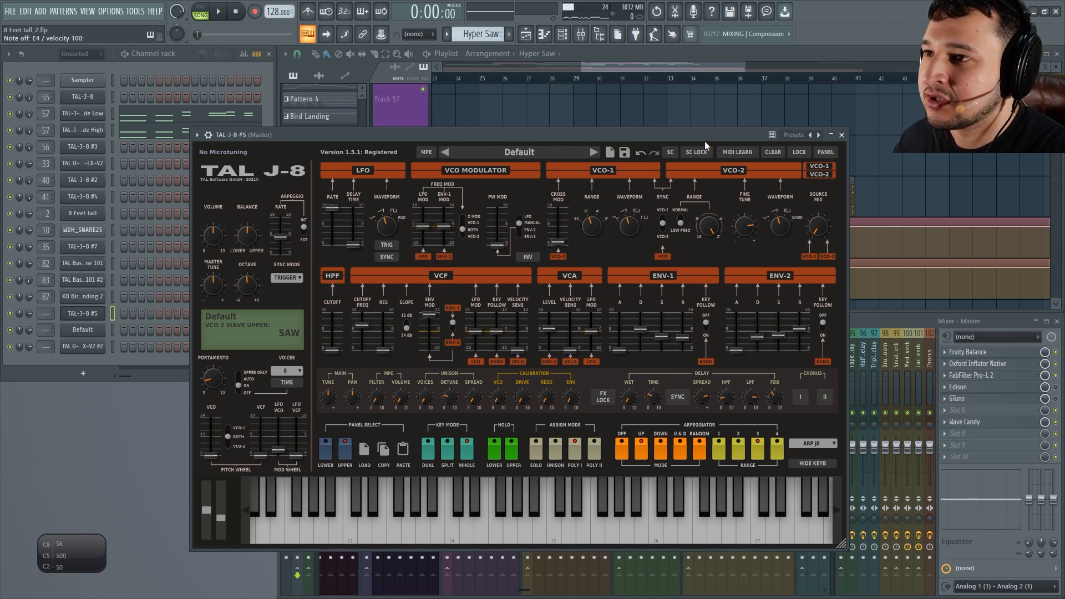
pyautogui.moveTo(779, 226); pyautogui.dragTo(777, 167)
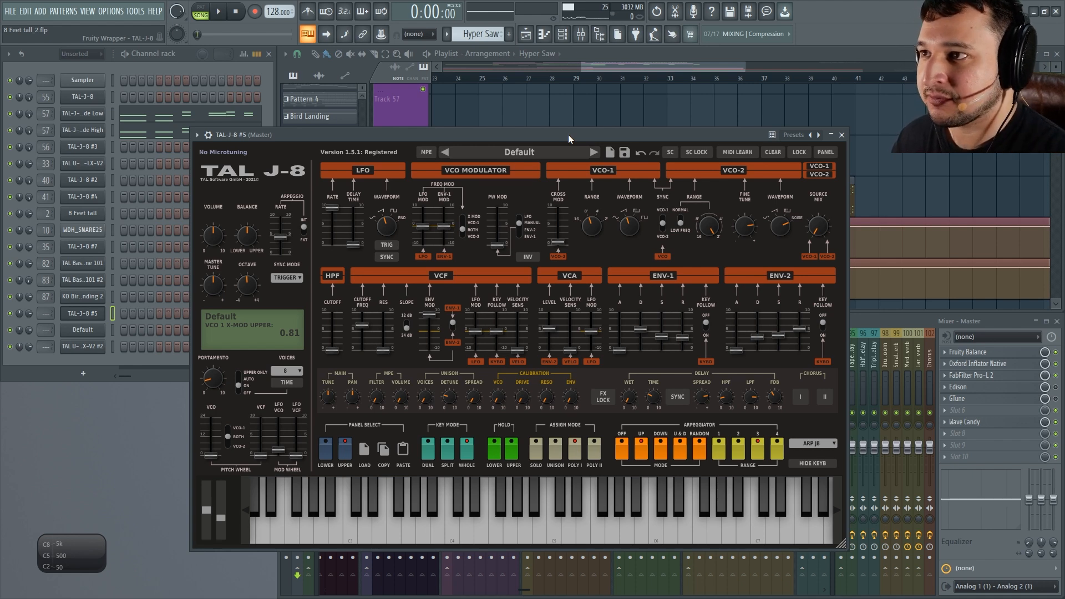
pyautogui.moveTo(559, 243); pyautogui.dragTo(557, 261)
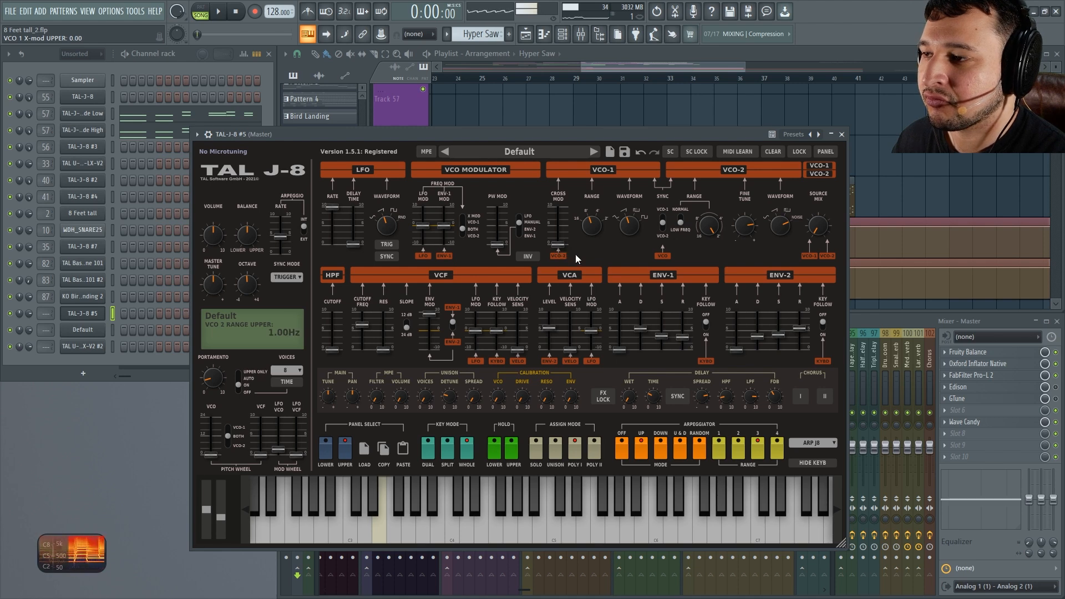
pyautogui.moveTo(556, 246); pyautogui.dragTo(556, 246)
# Lower the VCO-2 range to 0 Hz, switch it to Normal, and set the VCO-1 cross modulation to about 0.41.
pyautogui.moveTo(709, 226); pyautogui.dragTo(705, 330)
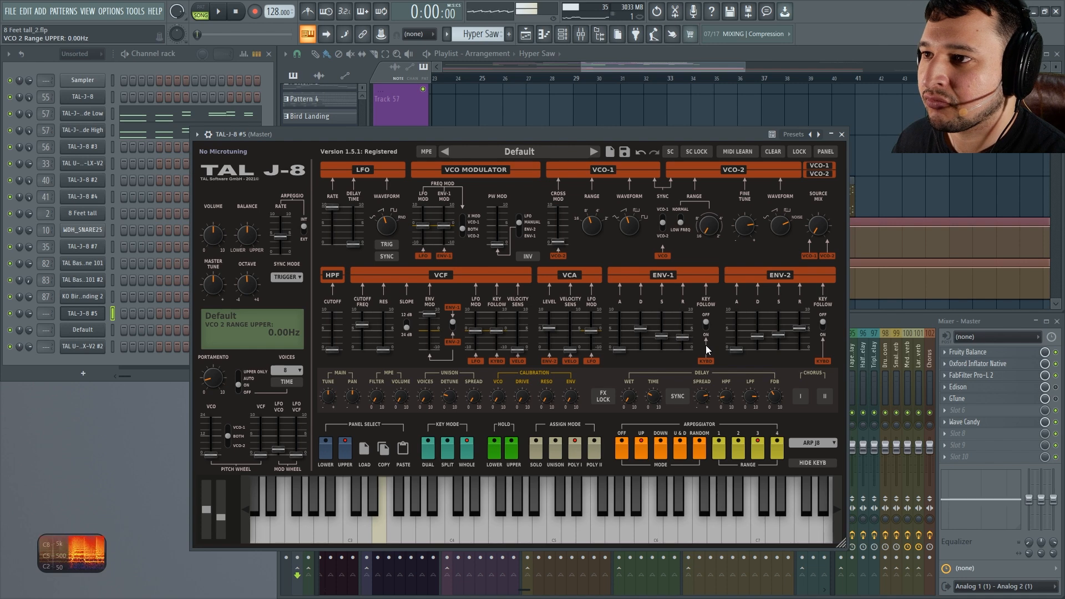
pyautogui.click(680, 223)
pyautogui.moveTo(558, 243); pyautogui.dragTo(558, 222)
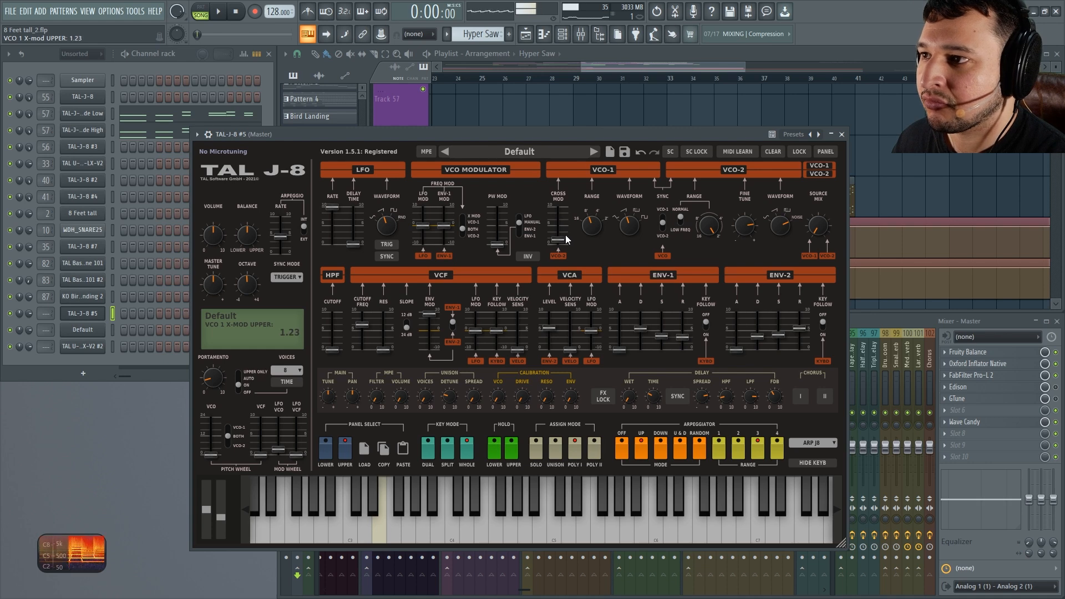
pyautogui.moveTo(565, 235); pyautogui.dragTo(558, 253)
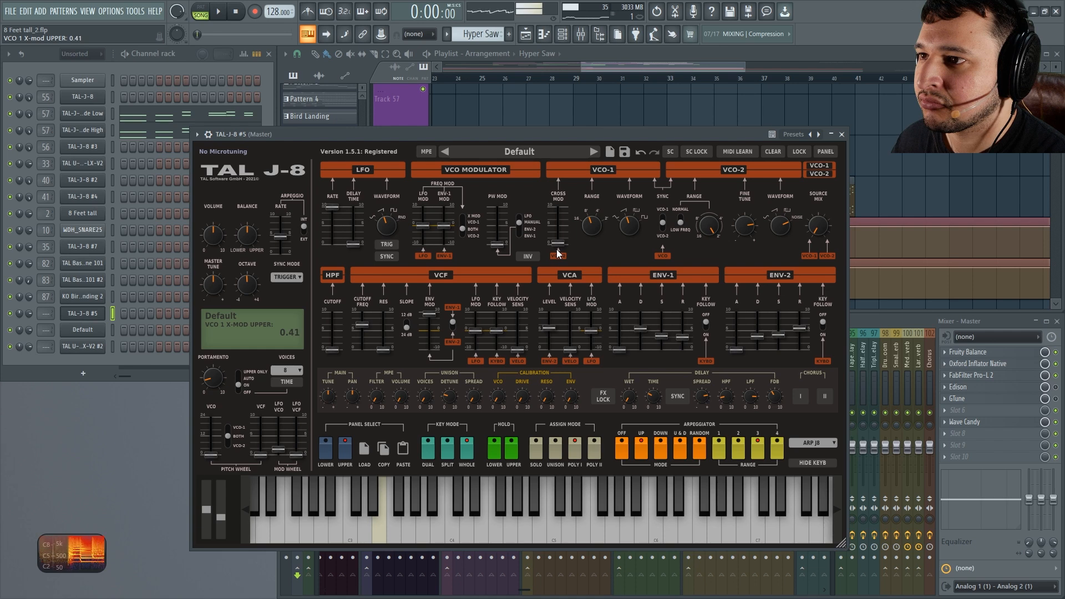
# Bring the modulation wheel down to 0 and adjust the VCO-1 range.
pyautogui.moveTo(221, 517); pyautogui.dragTo(209, 597)
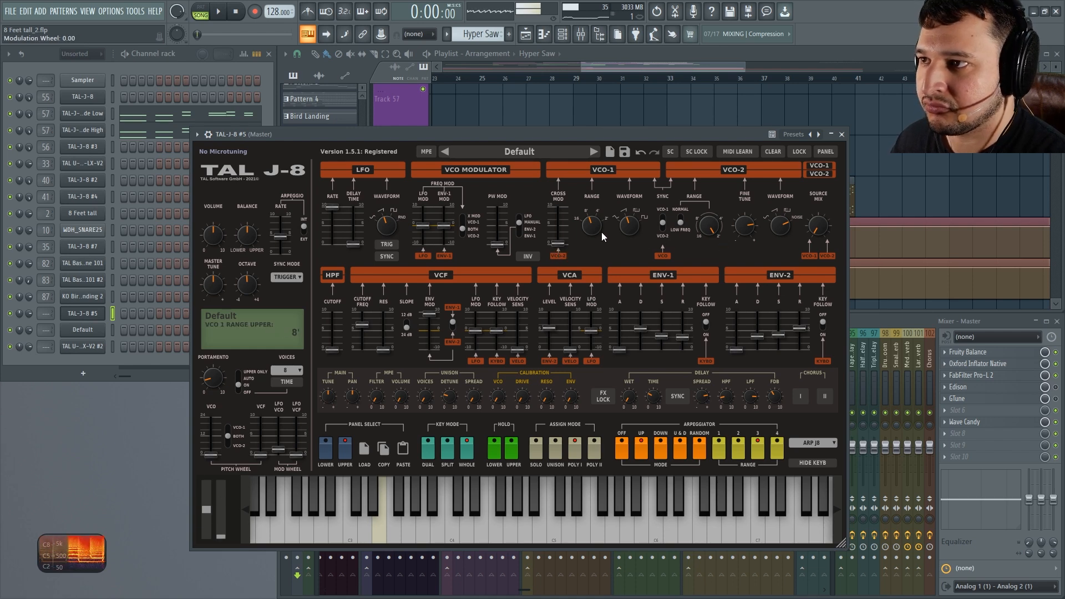
pyautogui.moveTo(600, 227); pyautogui.dragTo(595, 204)
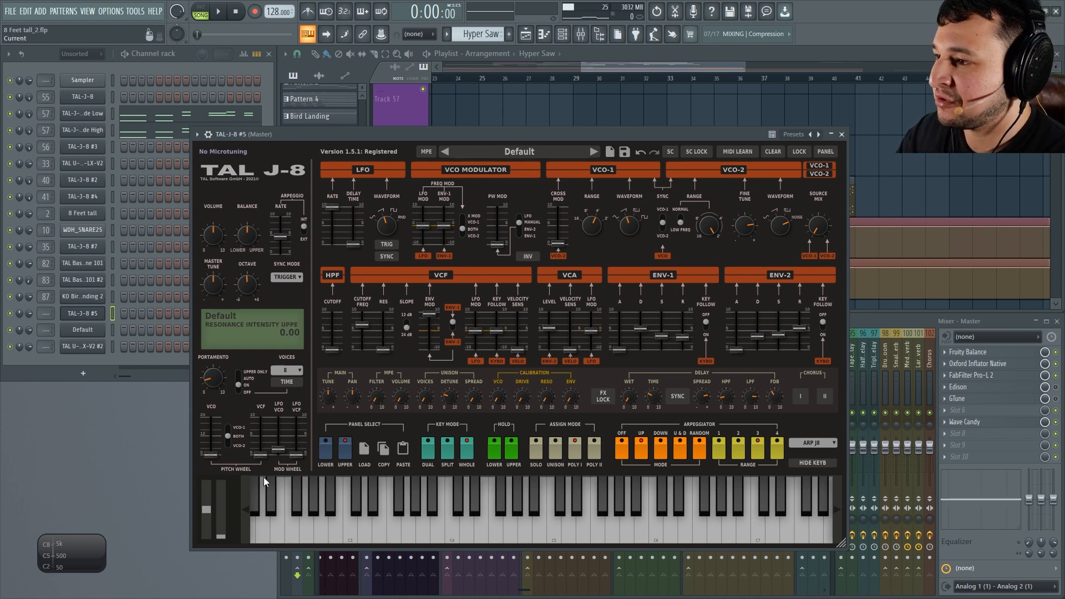
pyautogui.moveTo(220, 535); pyautogui.dragTo(194, 566)
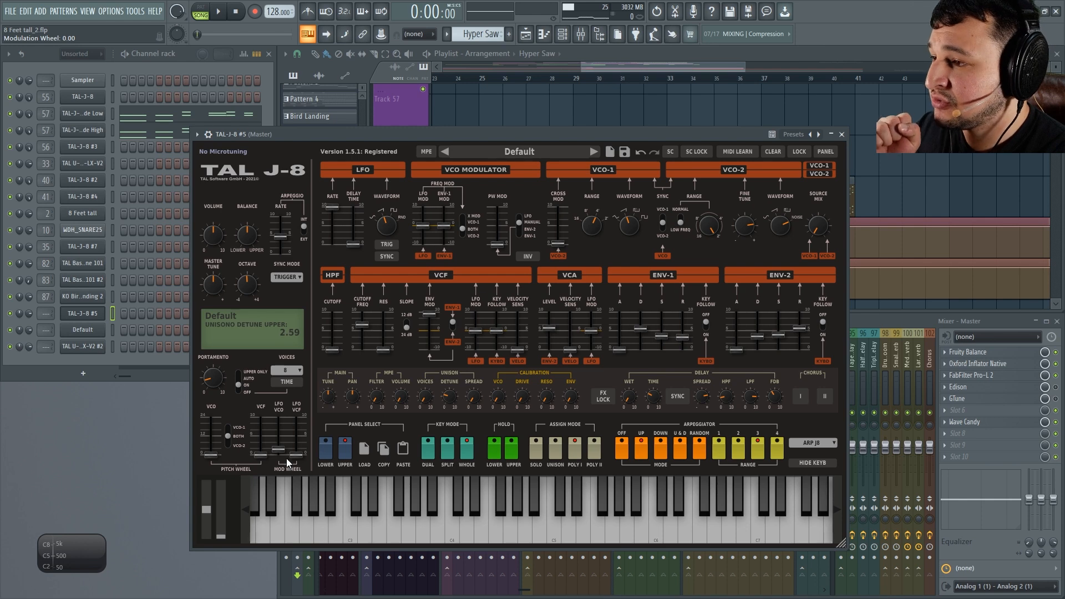
# Raise the modulation wheel to about 0.59 and lower its VCO and VCF modulation amounts to 0.
pyautogui.moveTo(276, 442)
pyautogui.mouseDown()
pyautogui.moveTo(262, 421)
pyautogui.moveTo(260, 447)
pyautogui.moveTo(280, 428)
pyautogui.moveTo(264, 454)
pyautogui.mouseUp()
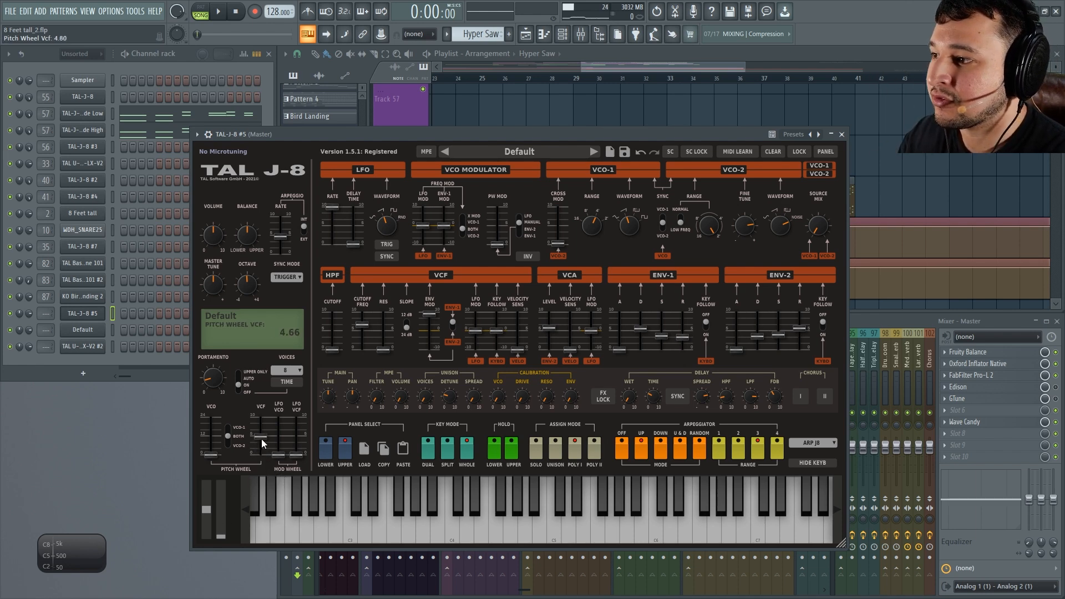
pyautogui.moveTo(225, 529); pyautogui.dragTo(212, 500)
pyautogui.moveTo(278, 455)
pyautogui.mouseDown()
pyautogui.moveTo(278, 431)
pyautogui.moveTo(295, 442)
pyautogui.moveTo(268, 430)
pyautogui.moveTo(272, 468)
pyautogui.mouseUp()
pyautogui.moveTo(278, 431); pyautogui.dragTo(290, 455)
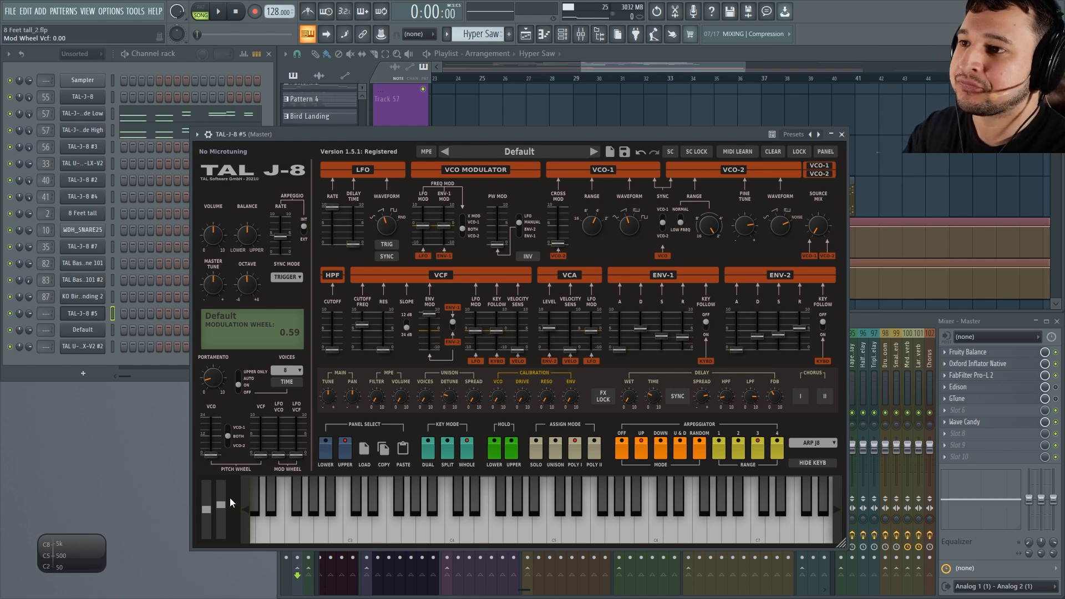
# Set the VCO-2 range to -24 and its fine tune to about 1.3 cents while playing test notes.
pyautogui.moveTo(714, 229); pyautogui.dragTo(711, 290)
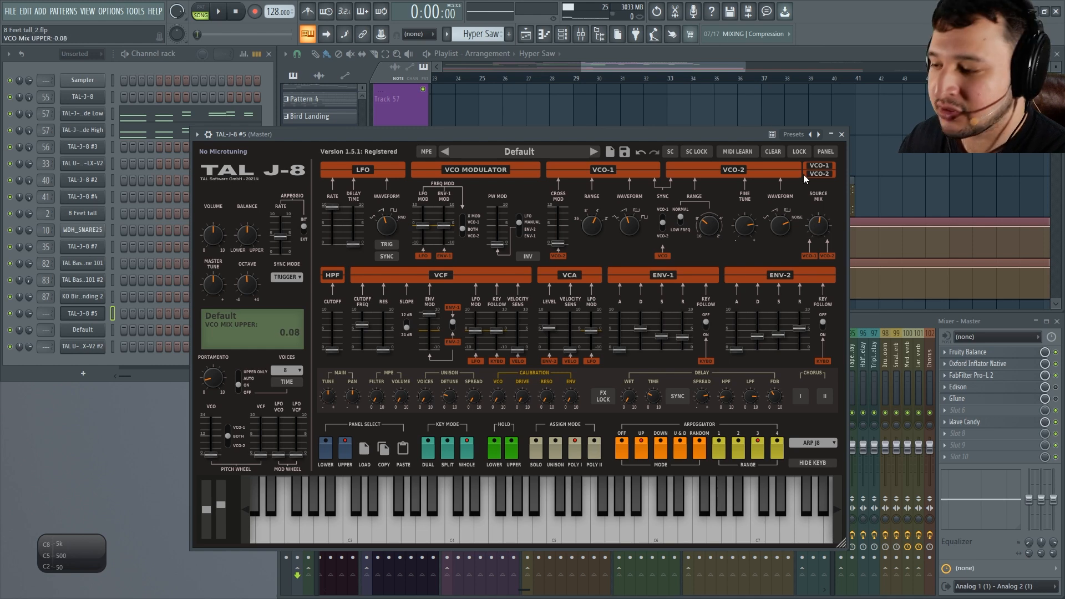
pyautogui.press('v')
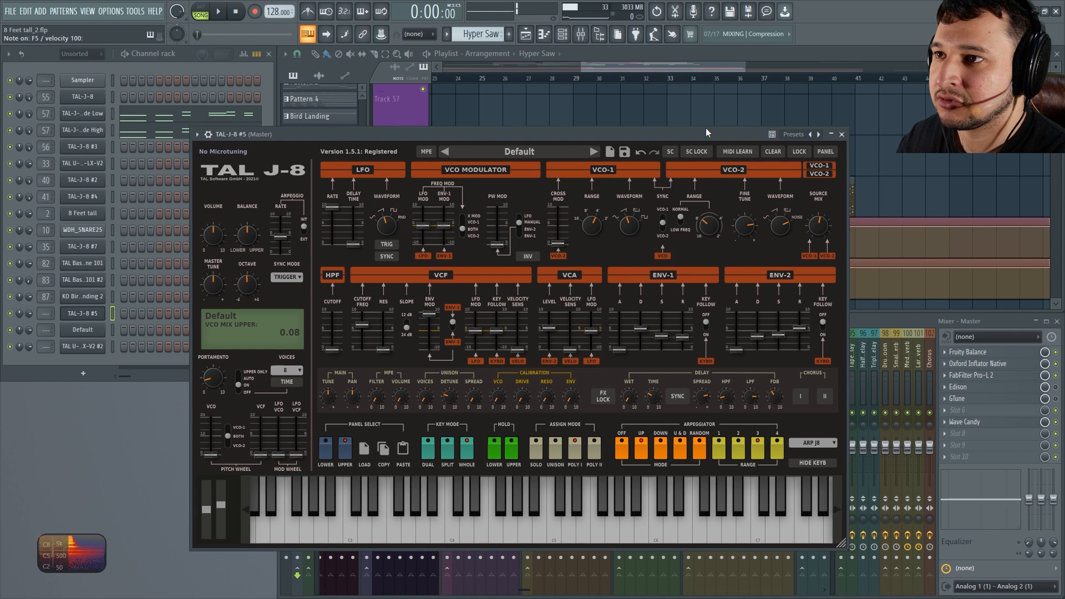
pyautogui.press('v')
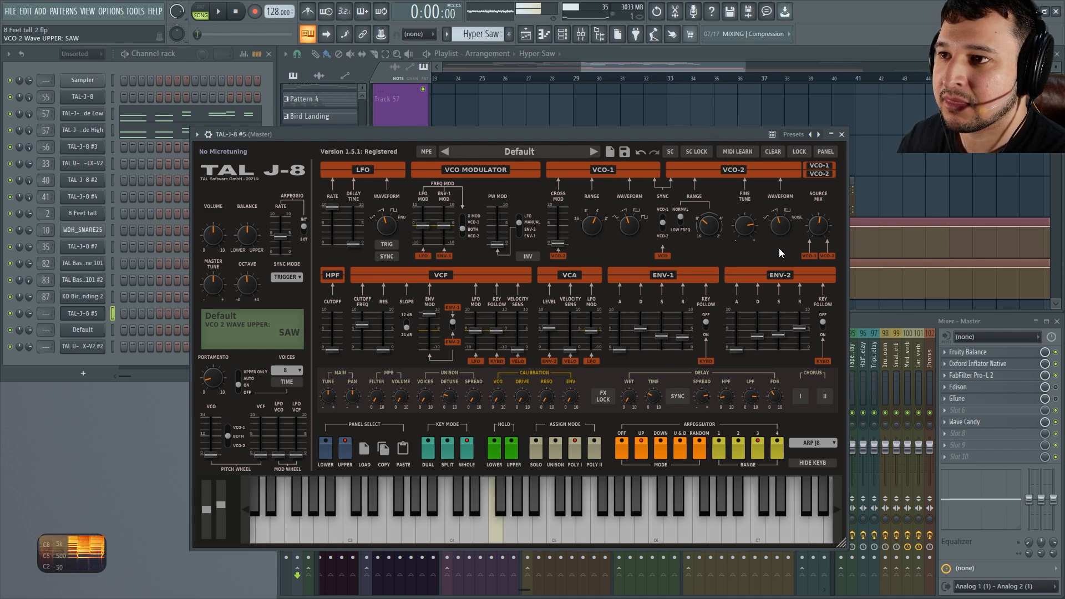
pyautogui.moveTo(741, 228); pyautogui.dragTo(744, 244)
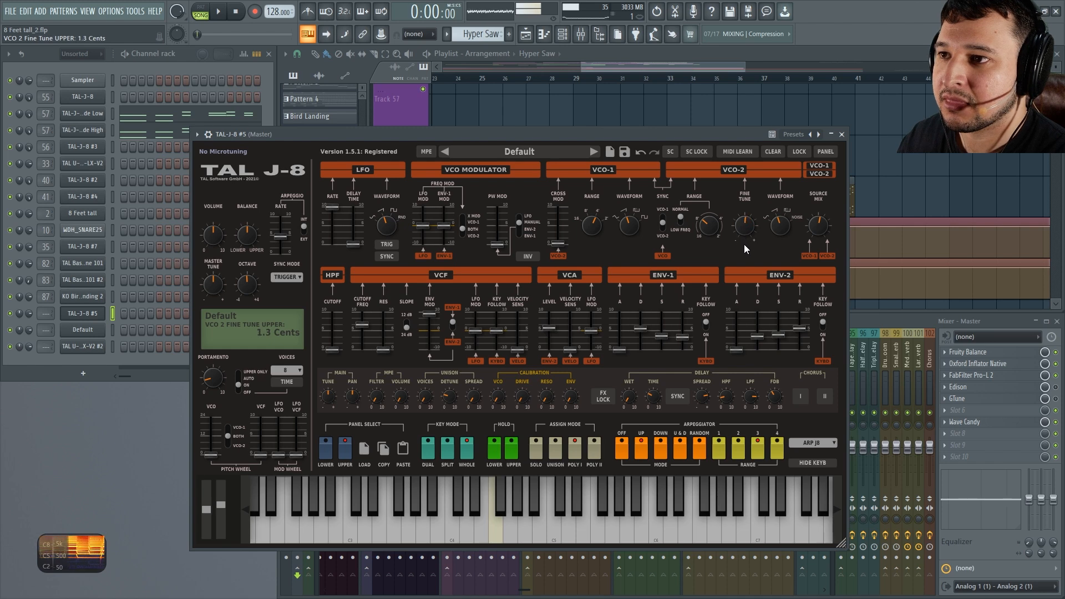
pyautogui.moveTo(708, 230); pyautogui.dragTo(708, 224)
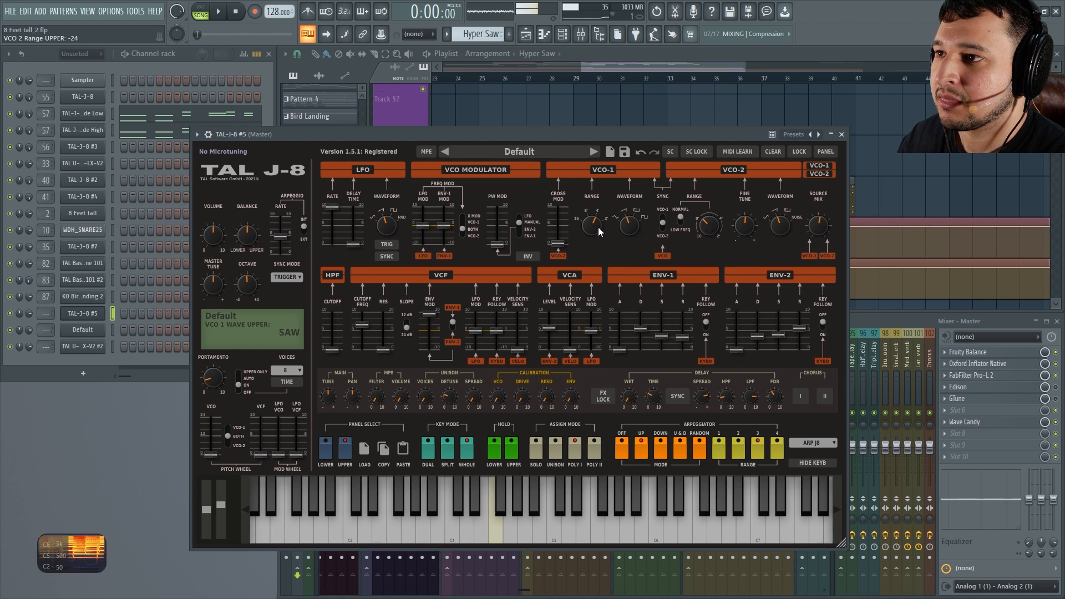
# Set the VCO-1 range to 16' and return the modulation wheel to 0, playing test notes to check the sound.
pyautogui.moveTo(592, 243); pyautogui.dragTo(591, 253)
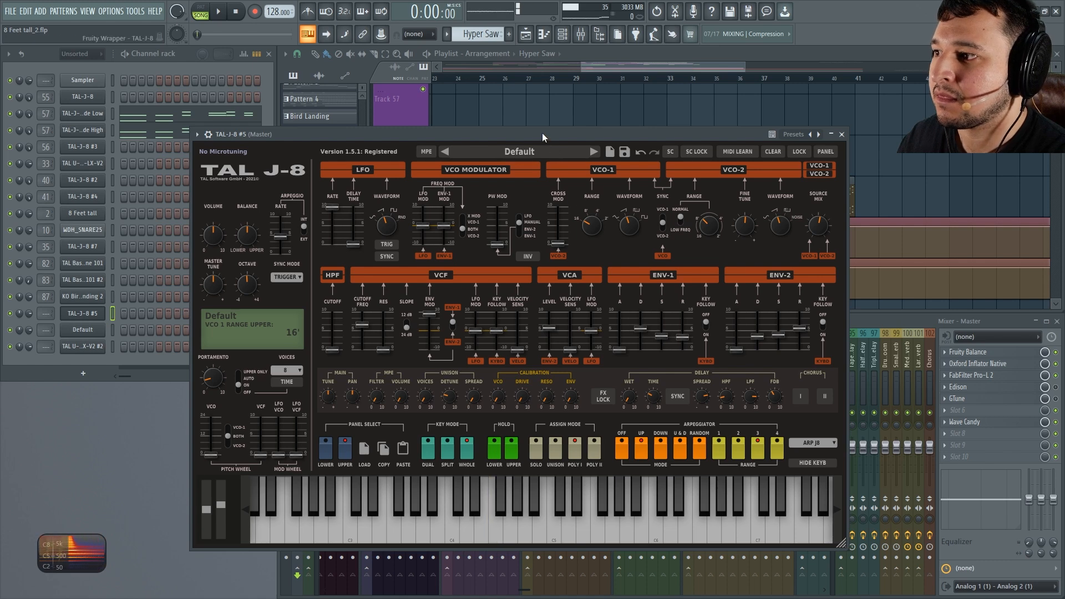
pyautogui.moveTo(224, 505); pyautogui.dragTo(230, 552)
pyautogui.press('b')
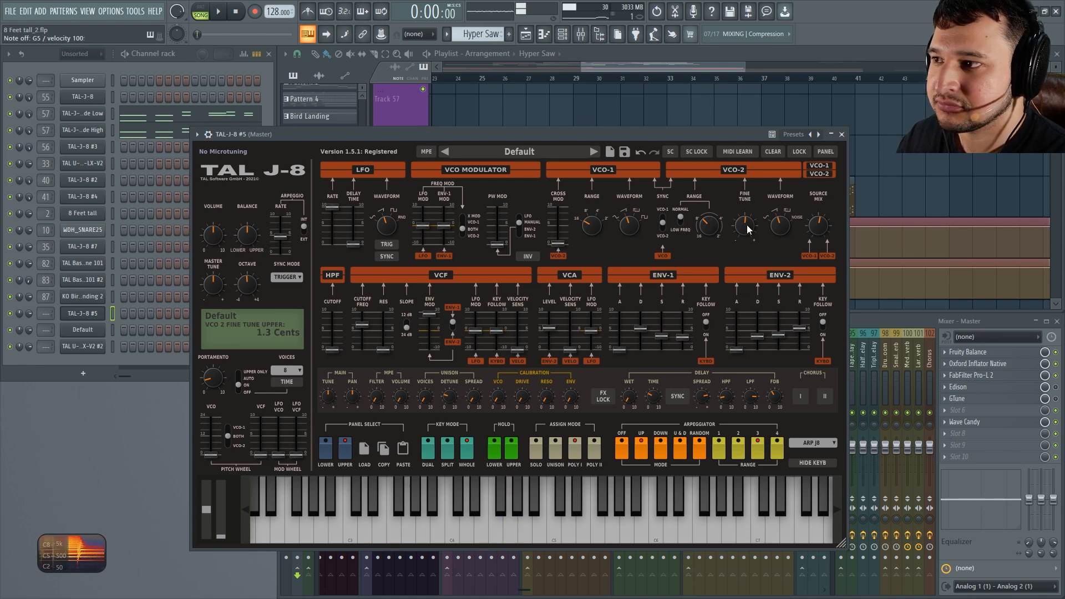
pyautogui.moveTo(749, 231); pyautogui.dragTo(747, 225)
pyautogui.press('b')
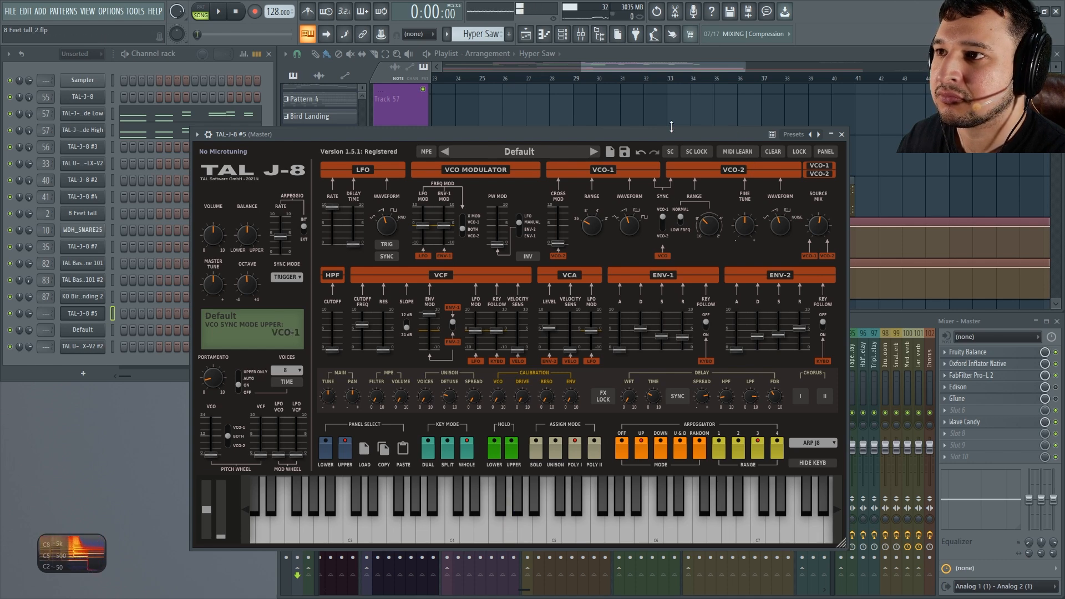
pyautogui.moveTo(671, 127); pyautogui.dragTo(671, 130)
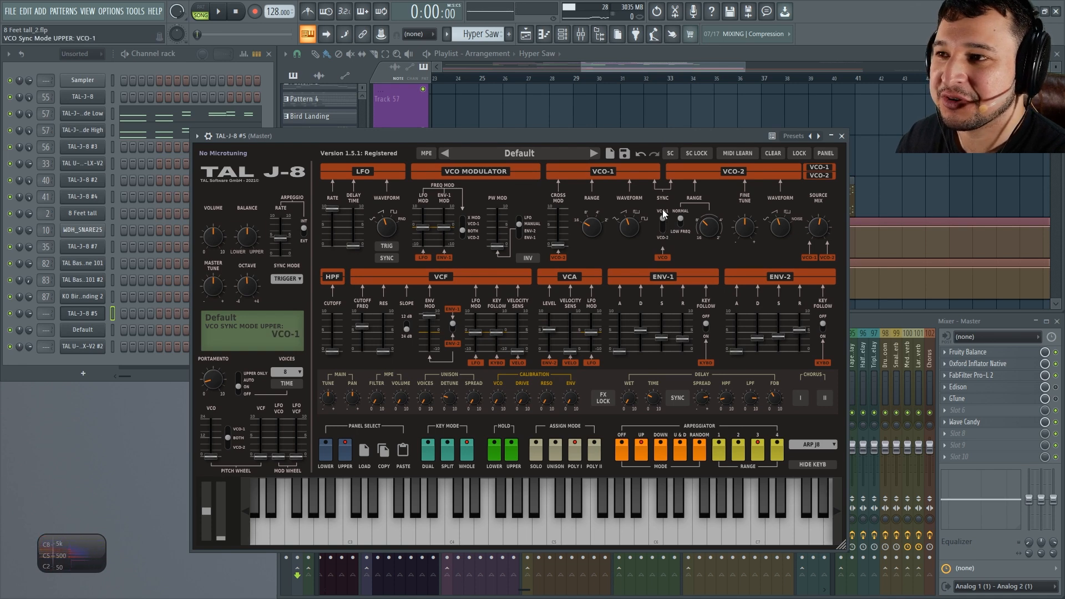
# Compare VCO sync off and on VCO-1 while playing repeated notes, leaving the sync mode on VCO-1.
pyautogui.click(662, 227)
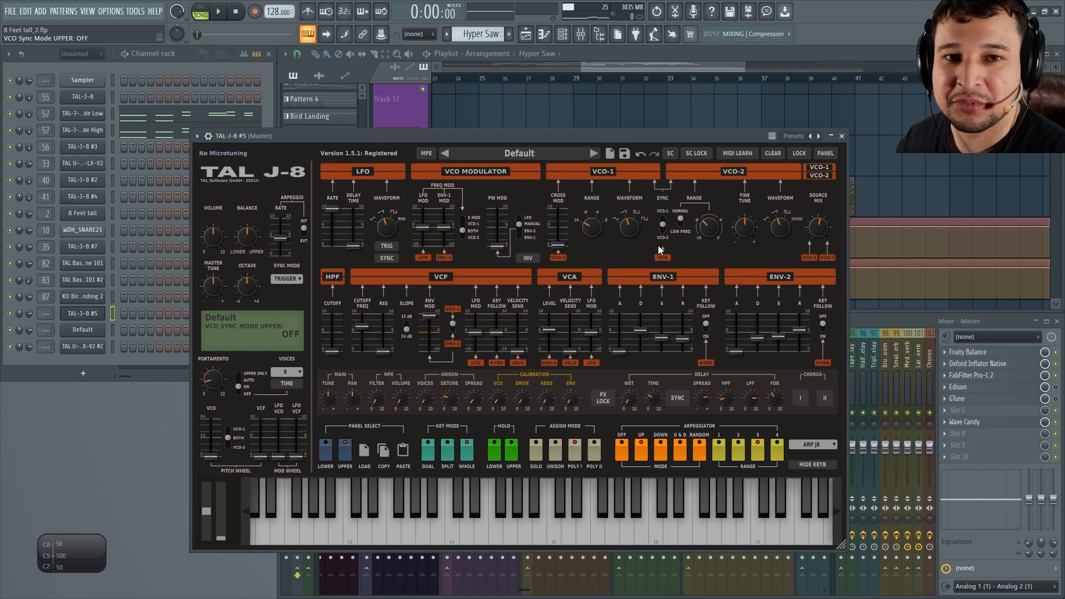
pyautogui.click(662, 219)
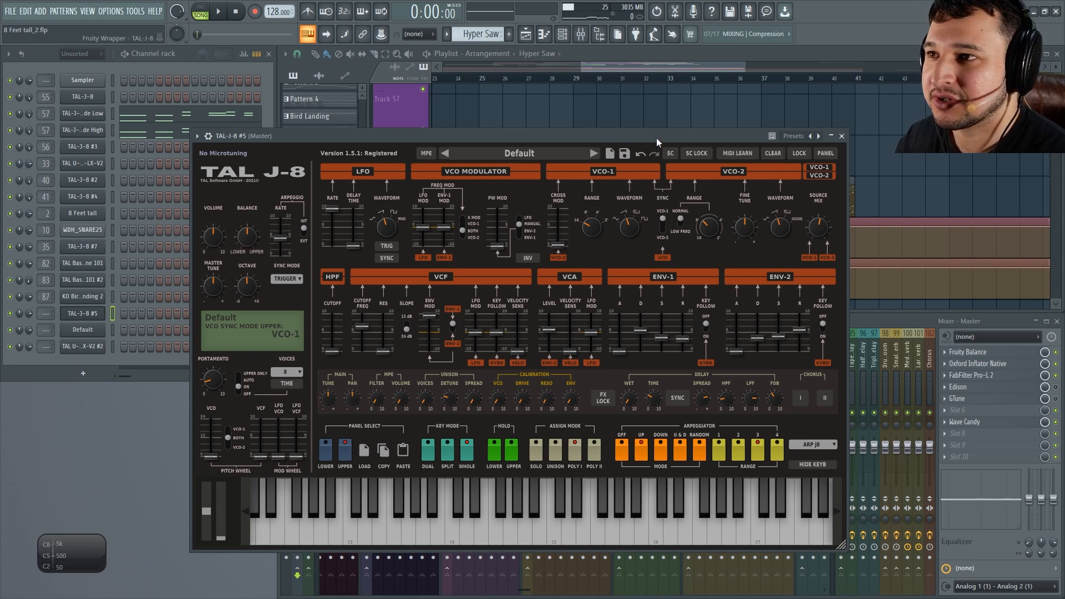
pyautogui.press('b')
pyautogui.click(663, 222)
pyautogui.click(662, 220)
pyautogui.press('g')
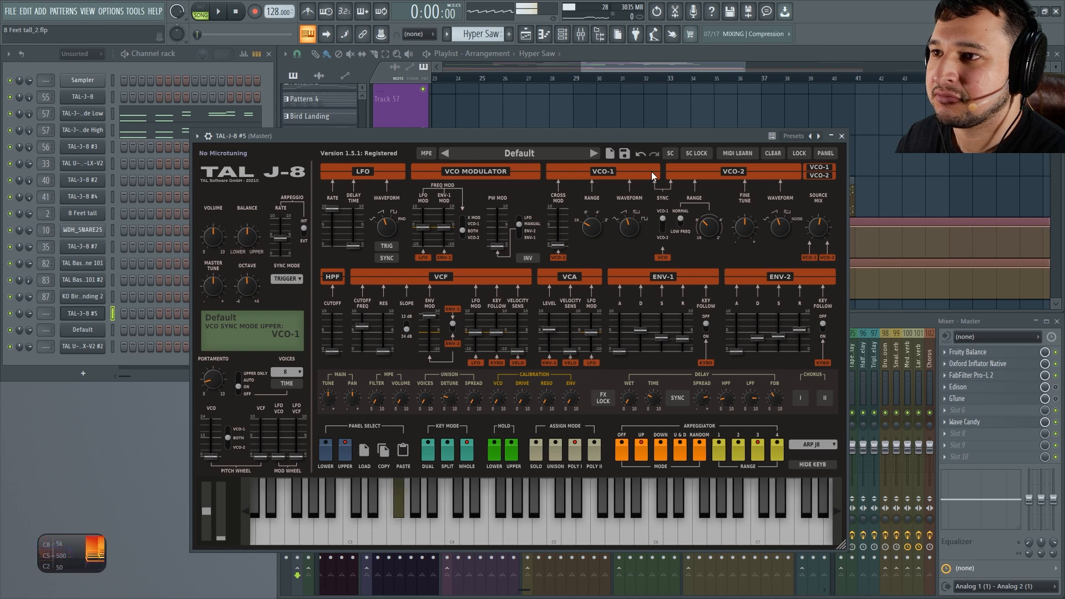
pyautogui.moveTo(664, 219)
pyautogui.mouseDown()
pyautogui.moveTo(665, 228)
pyautogui.moveTo(658, 169)
pyautogui.moveTo(663, 232)
pyautogui.mouseUp()
pyautogui.press('g')
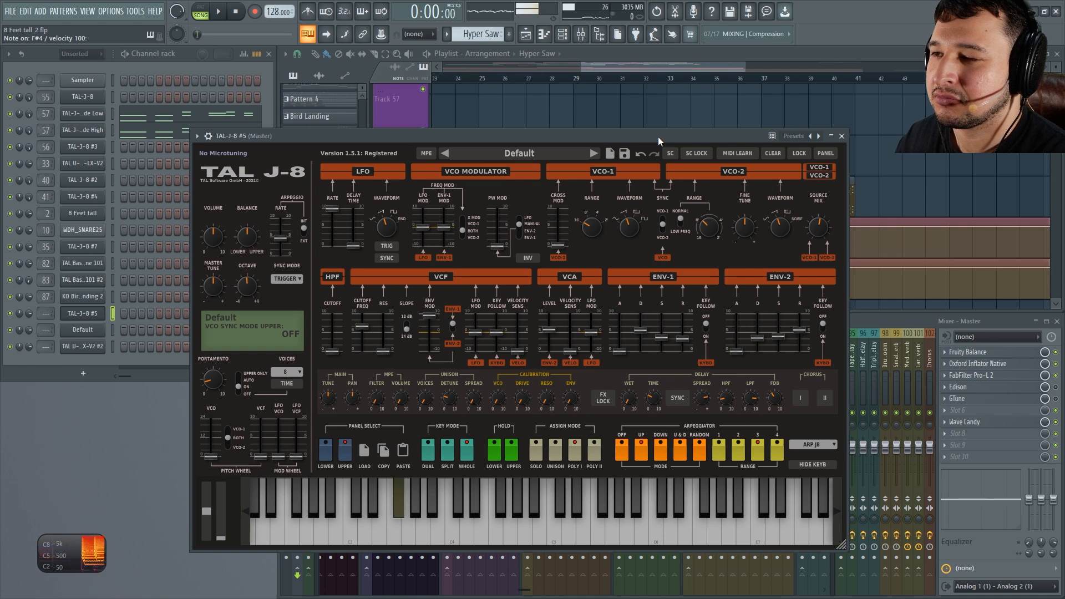
pyautogui.click(663, 224)
pyautogui.press('g')
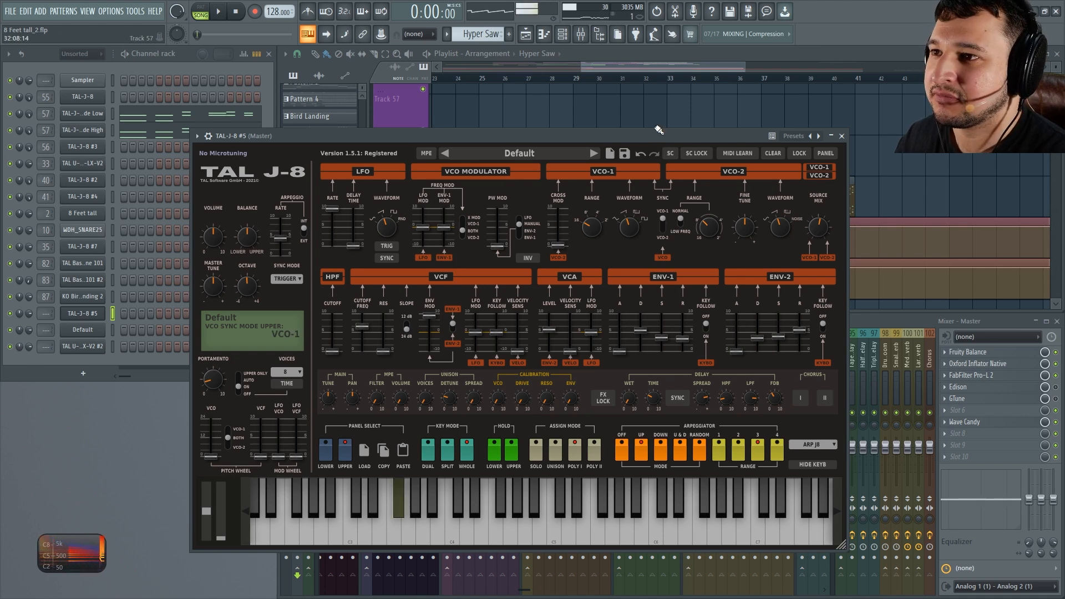
# Keep the VCO-1 waveform on Saw and raise the VCO-1 cross modulation to about 2.47.
pyautogui.moveTo(629, 228); pyautogui.dragTo(629, 257)
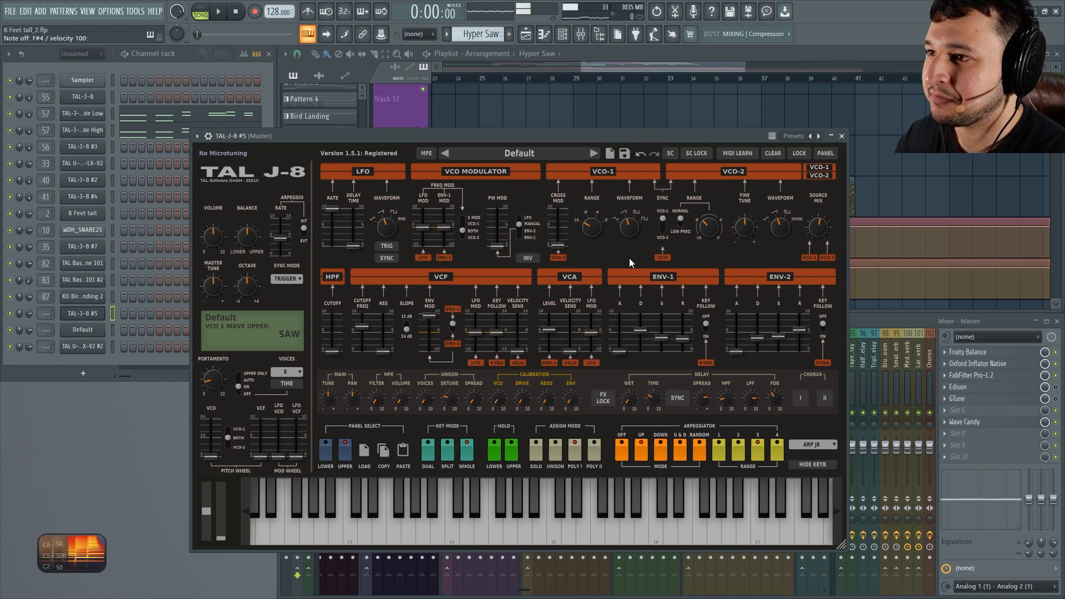
pyautogui.click(557, 245)
pyautogui.press('g')
pyautogui.moveTo(557, 244); pyautogui.dragTo(558, 230)
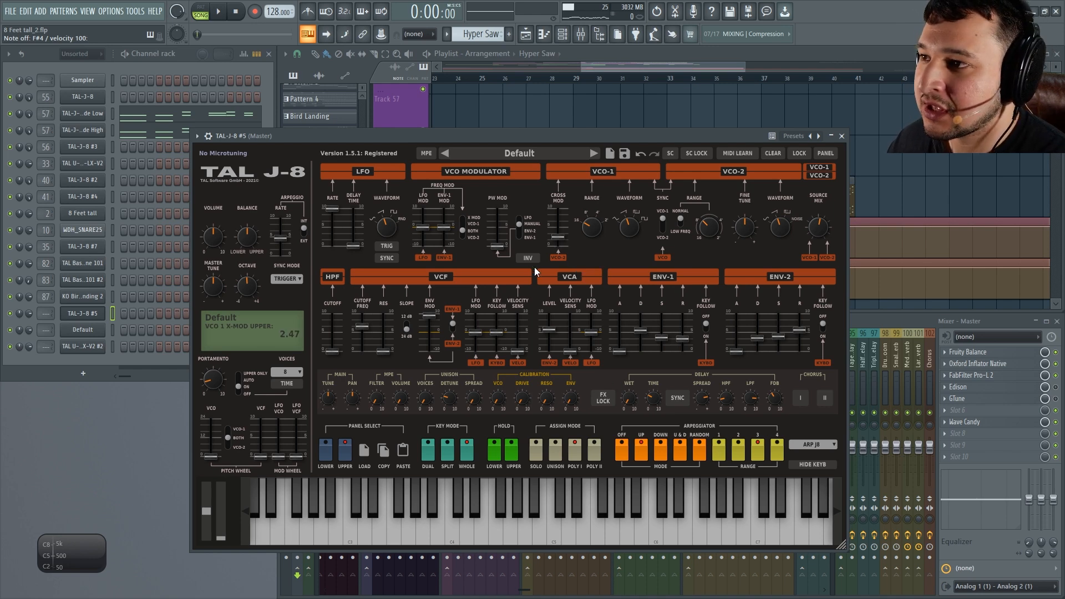
# Drive the pulse width modulation from ENV-2 at about 1.78 and raise the ENV-2 attack to about 3.84.
pyautogui.moveTo(495, 248); pyautogui.dragTo(528, 242)
pyautogui.click(521, 233)
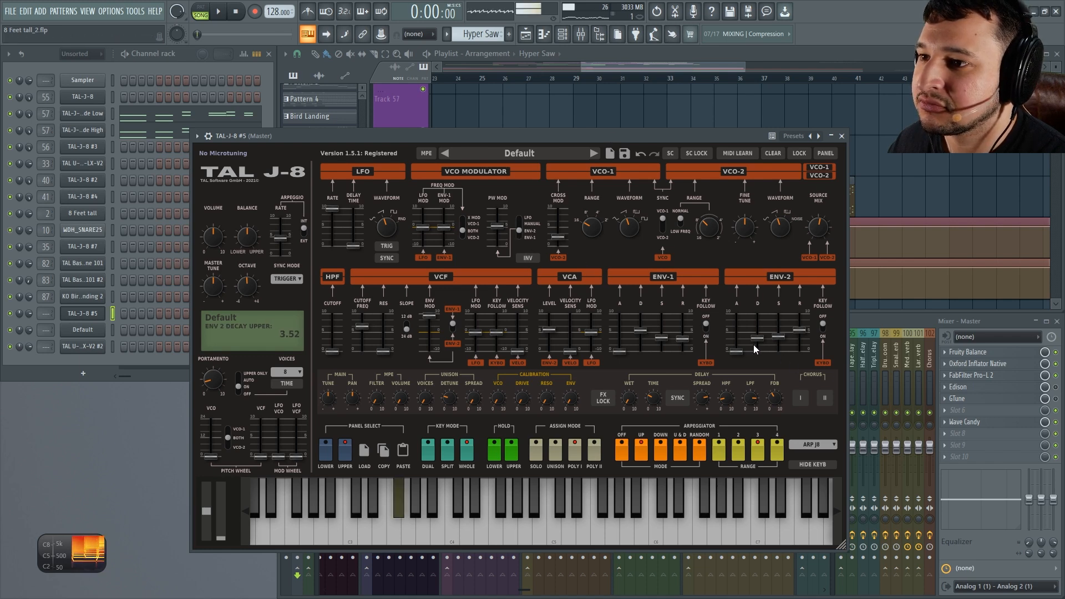
pyautogui.moveTo(736, 351); pyautogui.dragTo(736, 337)
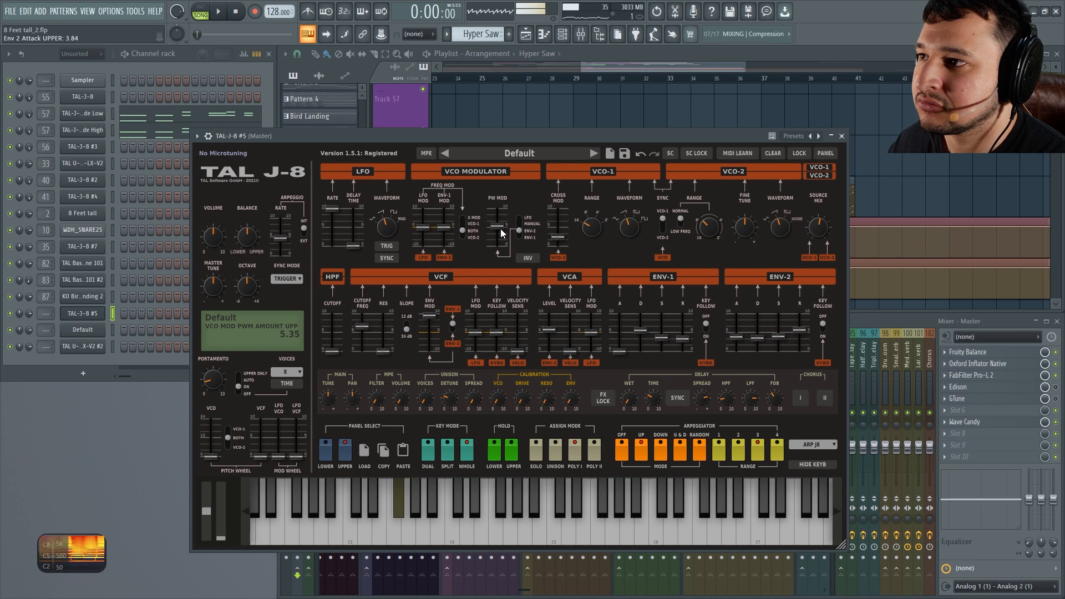
pyautogui.moveTo(498, 226); pyautogui.dragTo(497, 248)
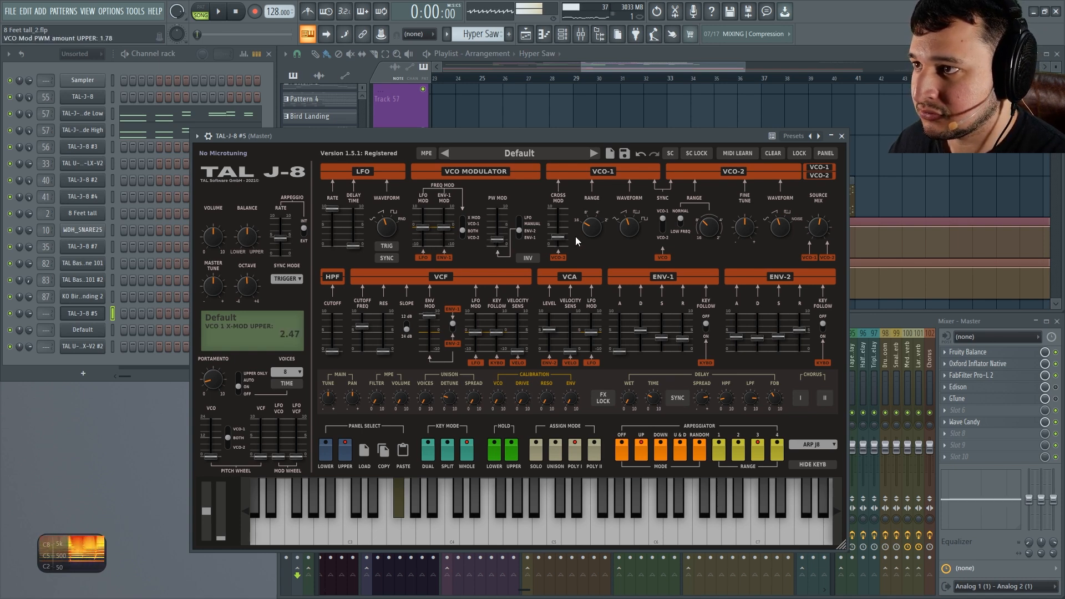
# Raise the VCO-1 cross modulation further, try a slower ENV-1 attack, and bring both envelope attacks down to minimum.
pyautogui.moveTo(557, 237); pyautogui.dragTo(560, 225)
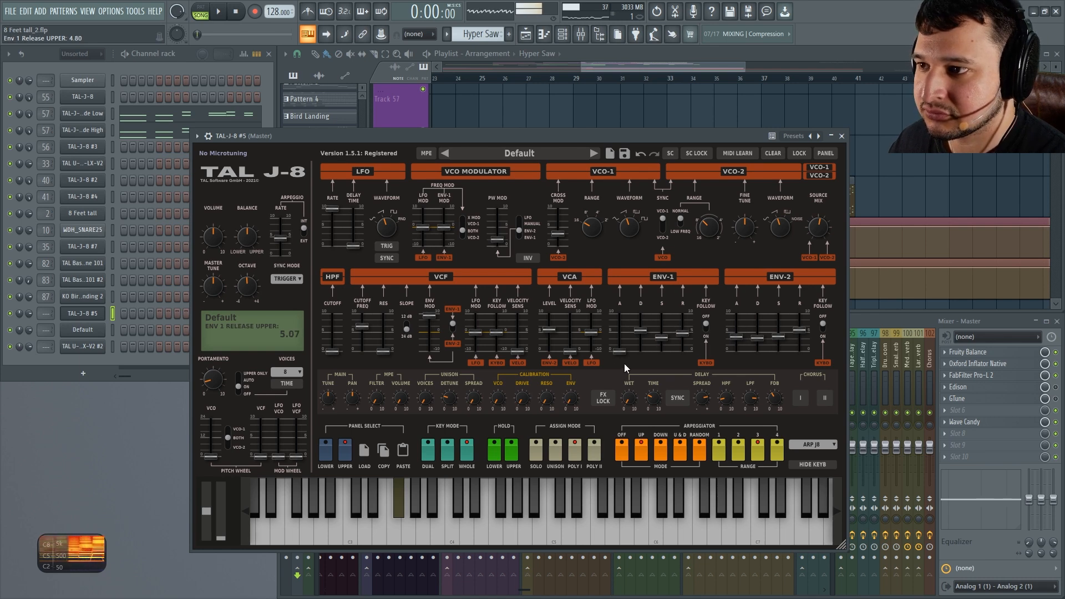
pyautogui.moveTo(618, 352); pyautogui.dragTo(611, 337)
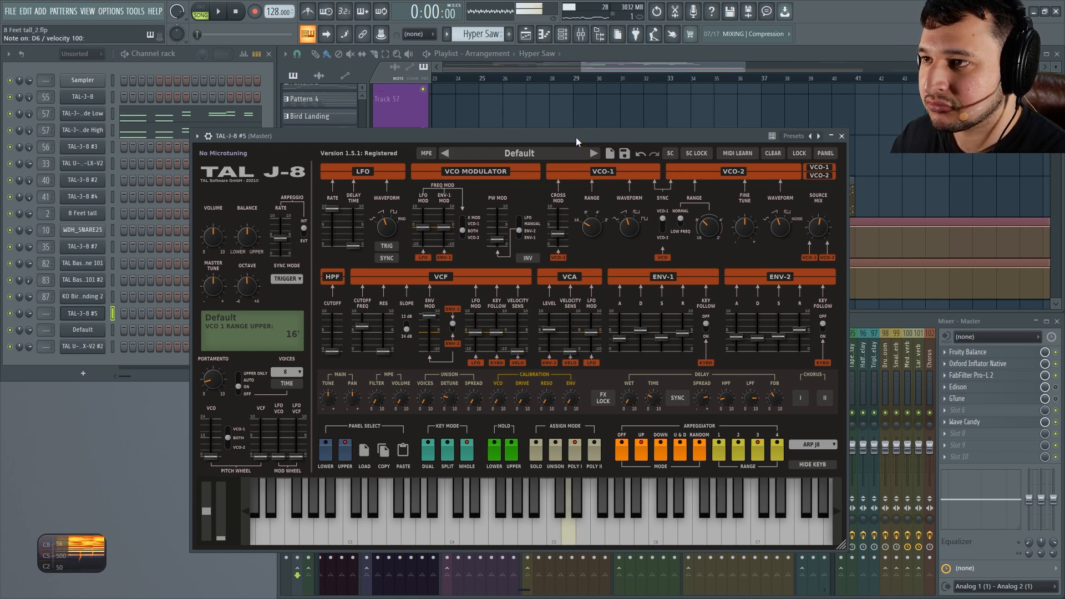
pyautogui.moveTo(736, 336); pyautogui.dragTo(736, 344)
pyautogui.moveTo(619, 338); pyautogui.dragTo(622, 358)
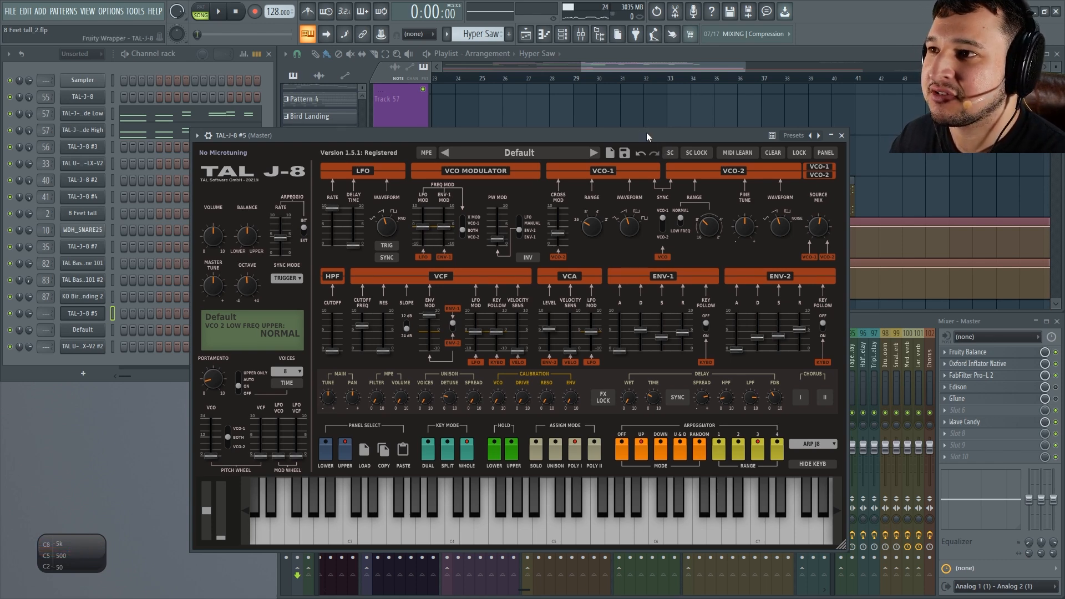
# Adjust the delay's wet level and turn on chorus II.
pyautogui.moveTo(629, 395); pyautogui.dragTo(626, 395)
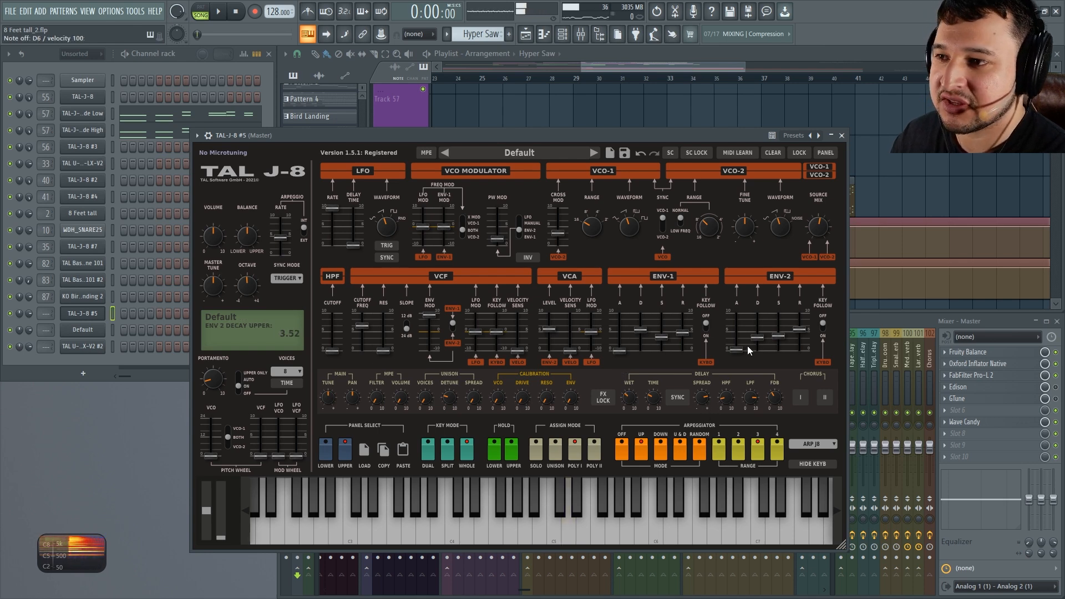
pyautogui.click(825, 397)
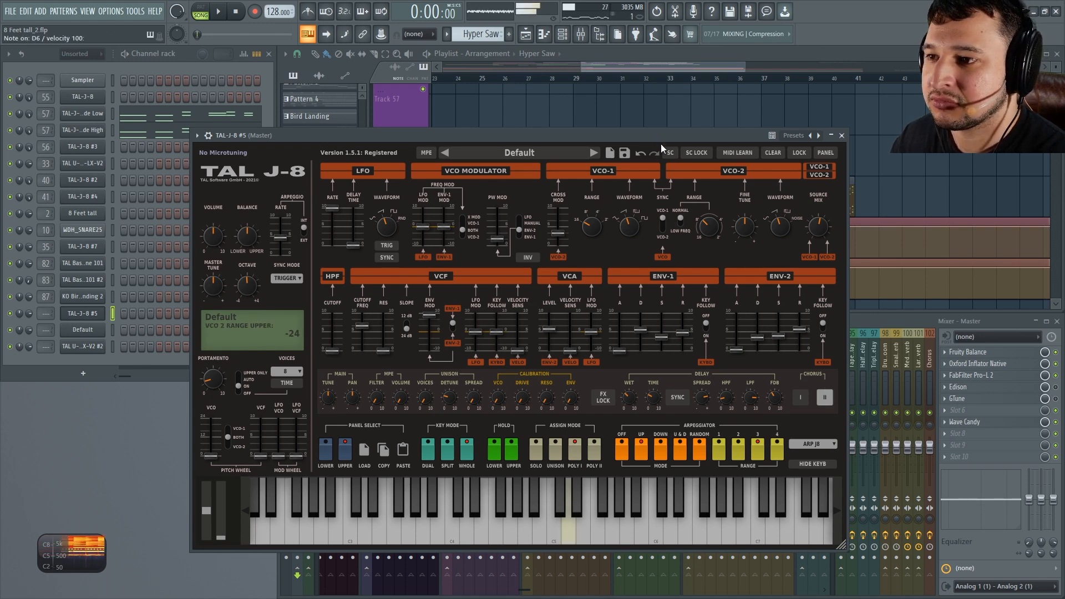
# Set the delay spread to about 0.51 and run chorus I and chorus II together after trying chorus I alone.
pyautogui.moveTo(701, 405); pyautogui.dragTo(702, 430)
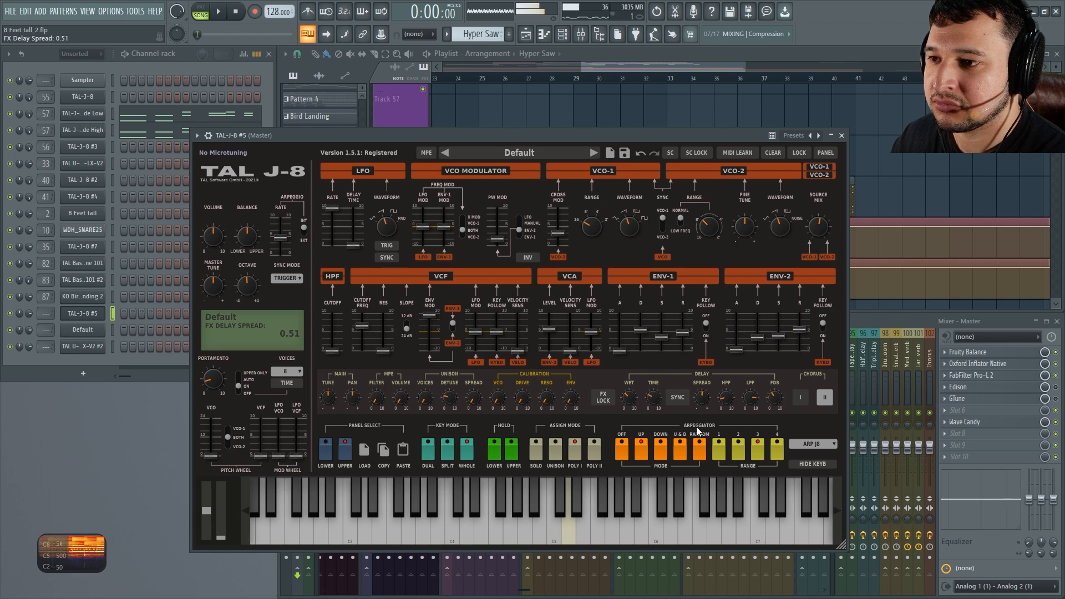
pyautogui.click(815, 402)
pyautogui.click(800, 397)
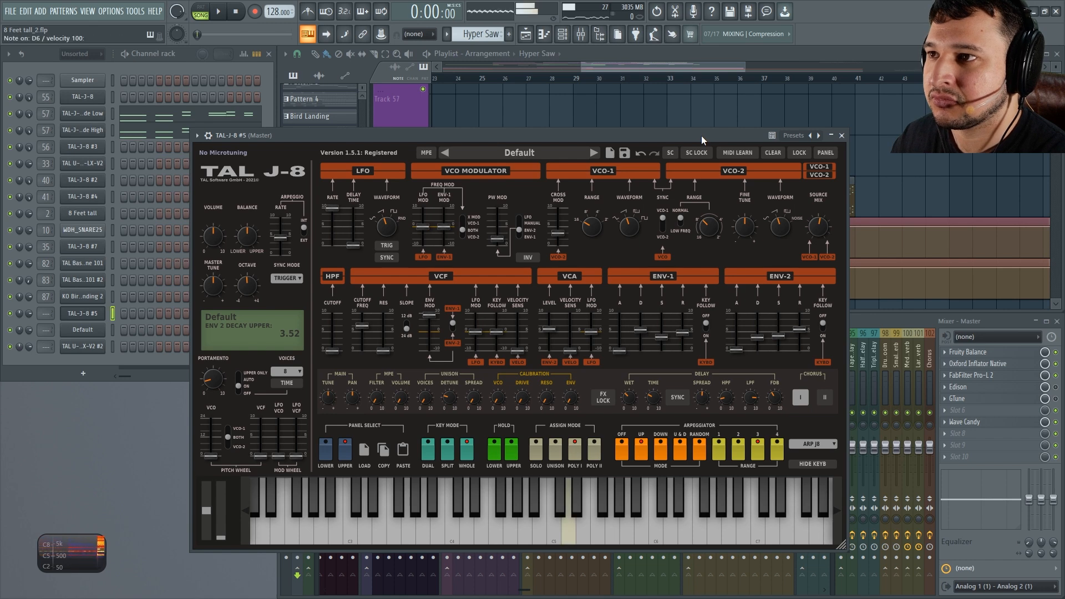
pyautogui.click(832, 392)
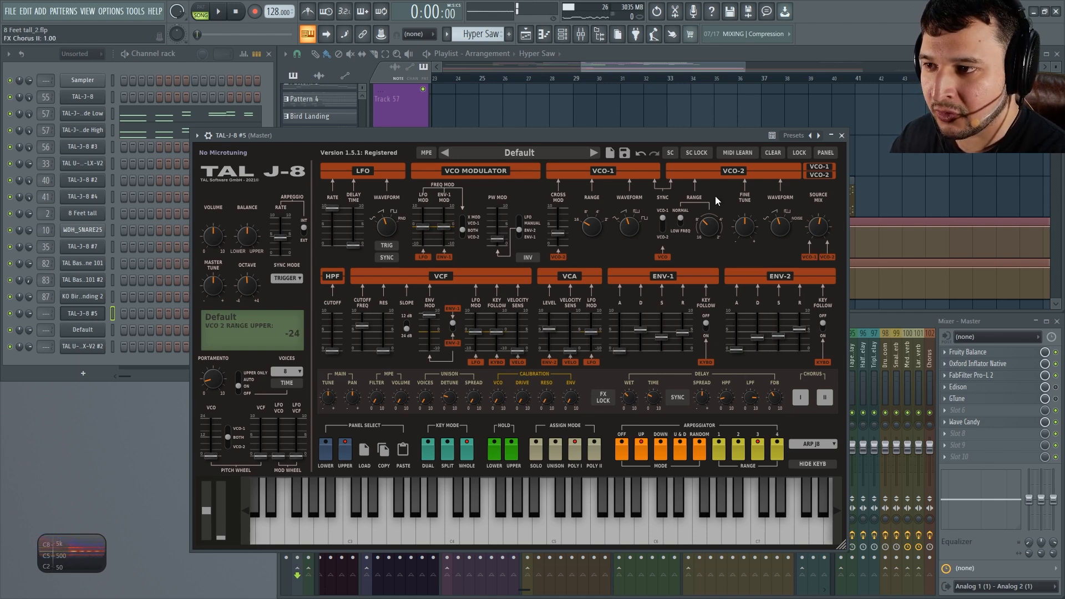
# Choose the up and down arpeggiator mode and audition the sound with the note D6.
pyautogui.click(679, 451)
pyautogui.press('w')
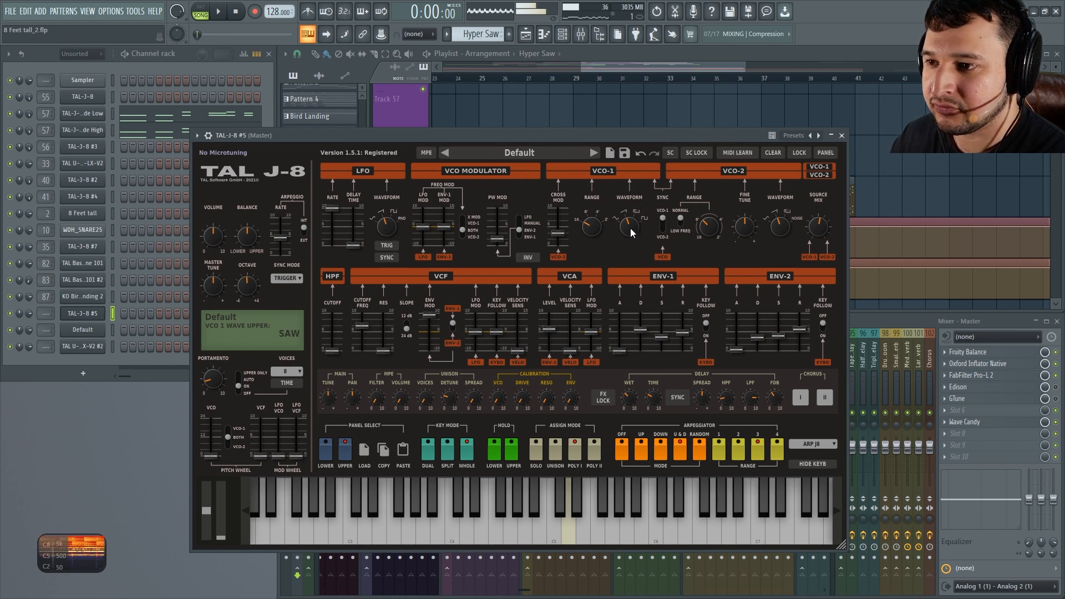
pyautogui.press('w')
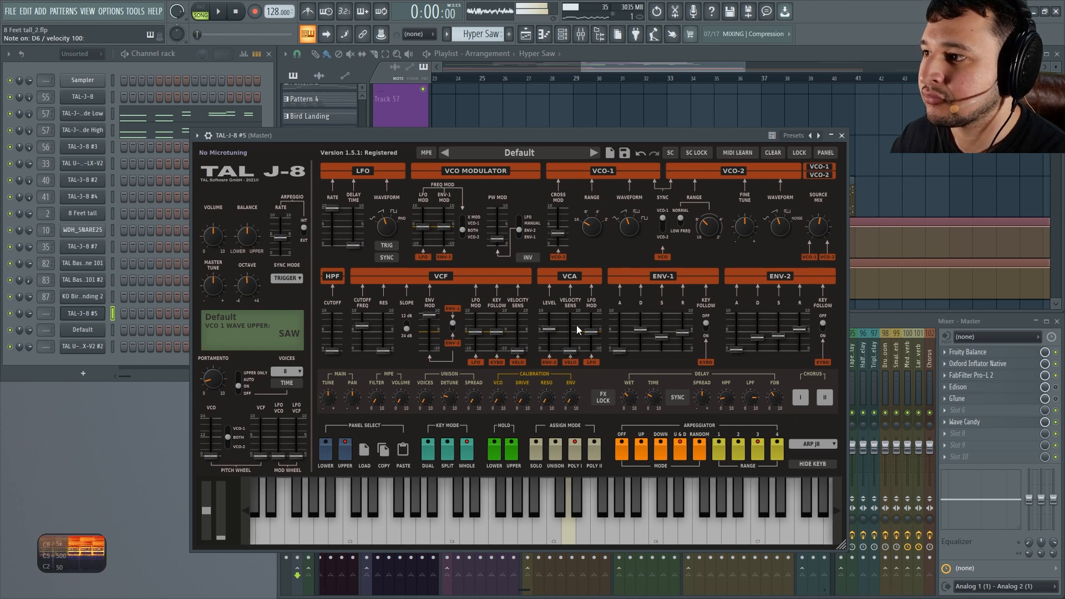
# Raise the ENV-1 attack to about 3.15, slow the ENV-2 attack as well, and audition D6.
pyautogui.moveTo(208, 386); pyautogui.dragTo(209, 384)
pyautogui.moveTo(616, 351); pyautogui.dragTo(615, 339)
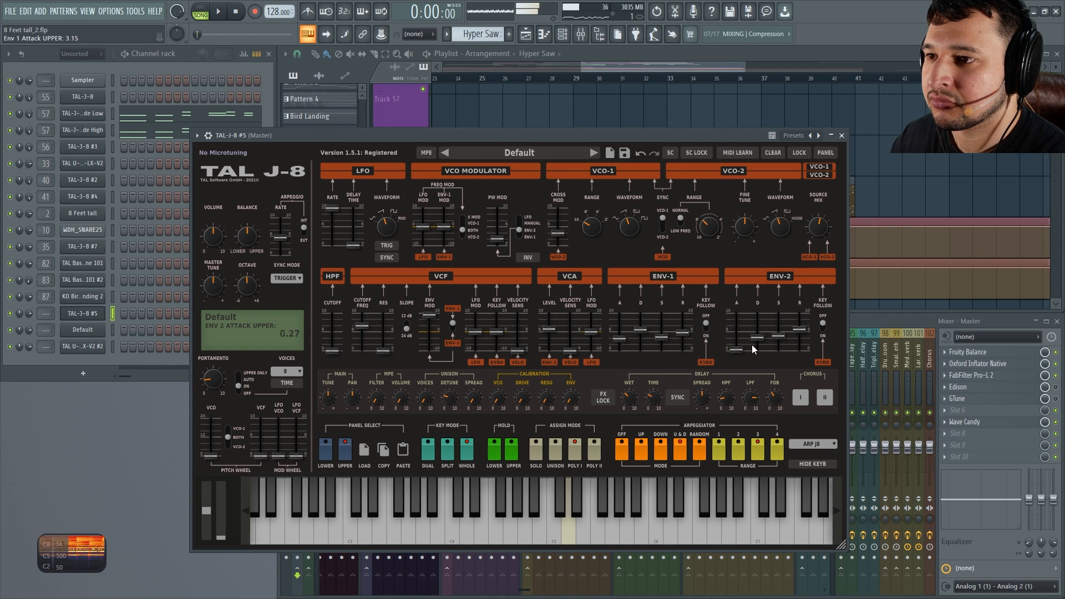
pyautogui.moveTo(736, 333); pyautogui.dragTo(733, 335)
pyautogui.press('w')
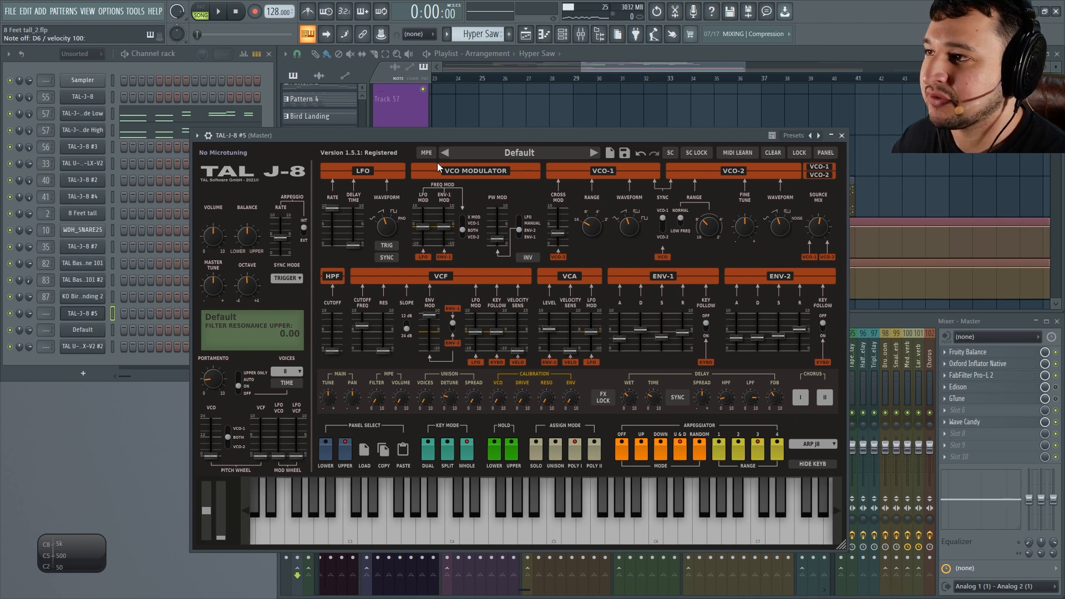
# Keep the filter resonance at 0.00 and toggle the filter slope, finishing on 24 dB.
pyautogui.moveTo(382, 350)
pyautogui.mouseDown()
pyautogui.moveTo(380, 328)
pyautogui.moveTo(368, 349)
pyautogui.moveTo(366, 325)
pyautogui.moveTo(387, 354)
pyautogui.mouseUp()
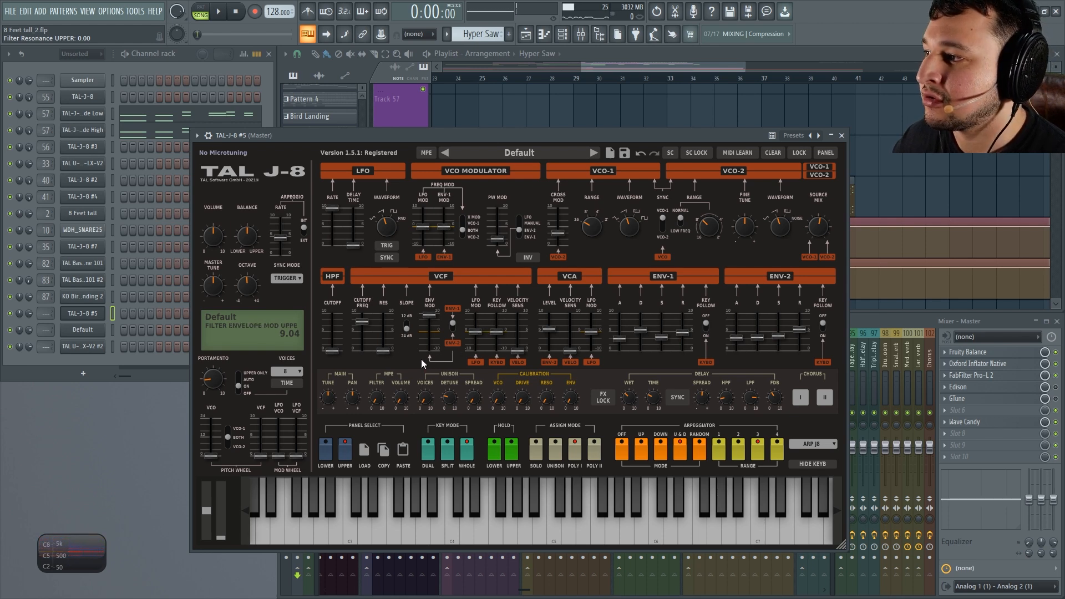
pyautogui.click(409, 327)
pyautogui.click(409, 327)
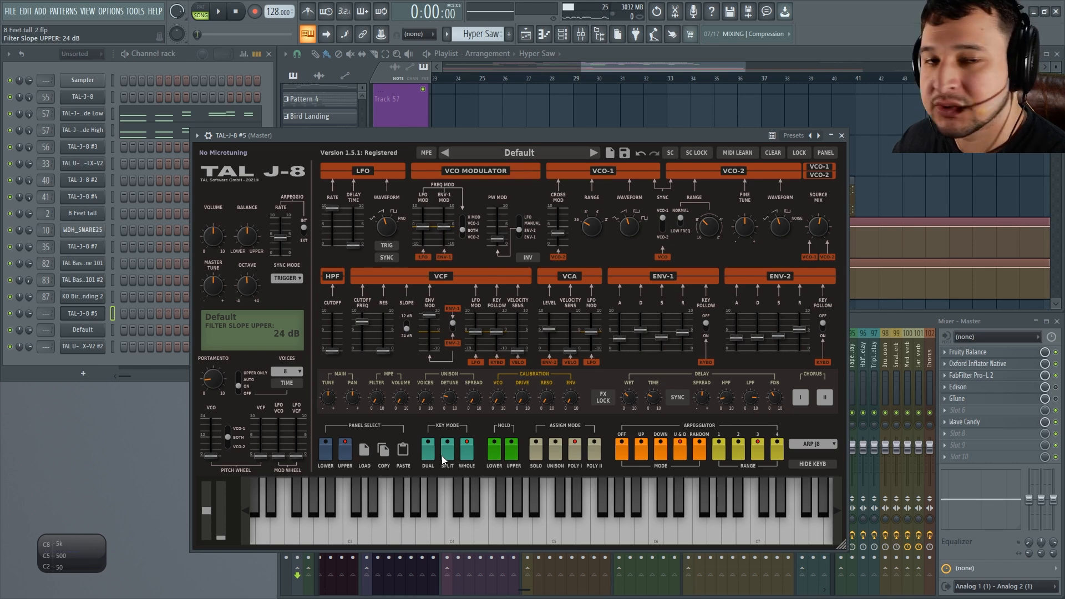
pyautogui.click(408, 327)
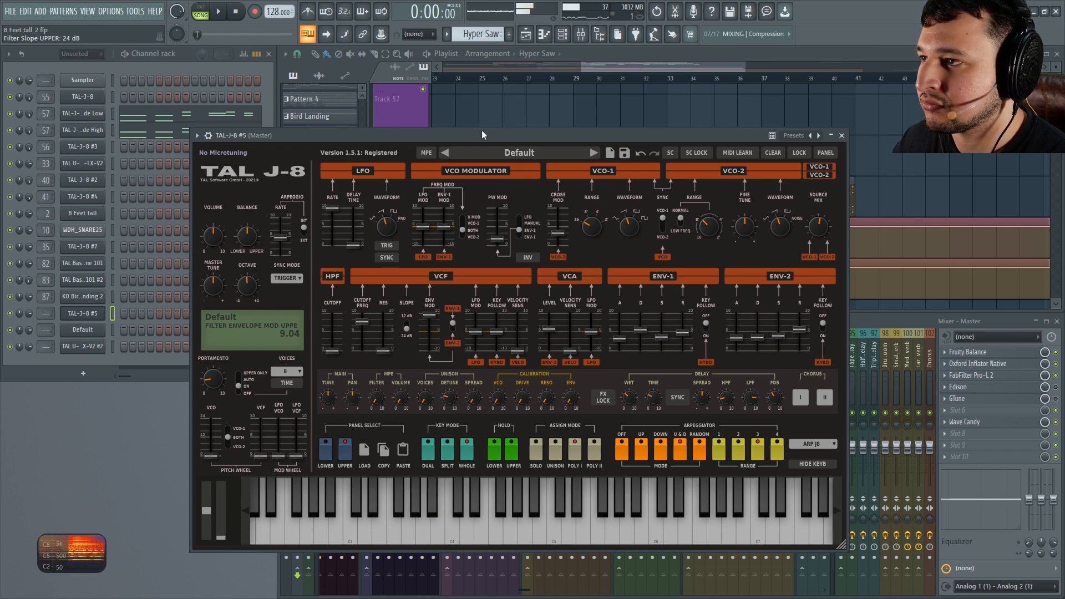
# Sweep the high-pass cutoff and return it to 0.00, and set the filter envelope modulation to a negative amount.
pyautogui.moveTo(485, 134); pyautogui.dragTo(486, 130)
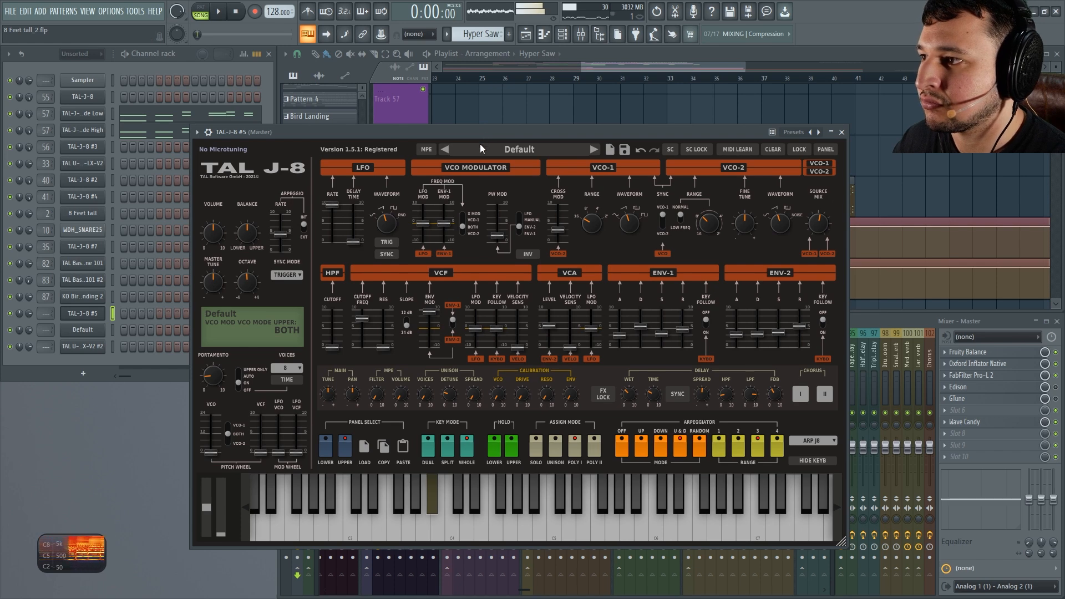
pyautogui.moveTo(333, 348); pyautogui.dragTo(326, 324)
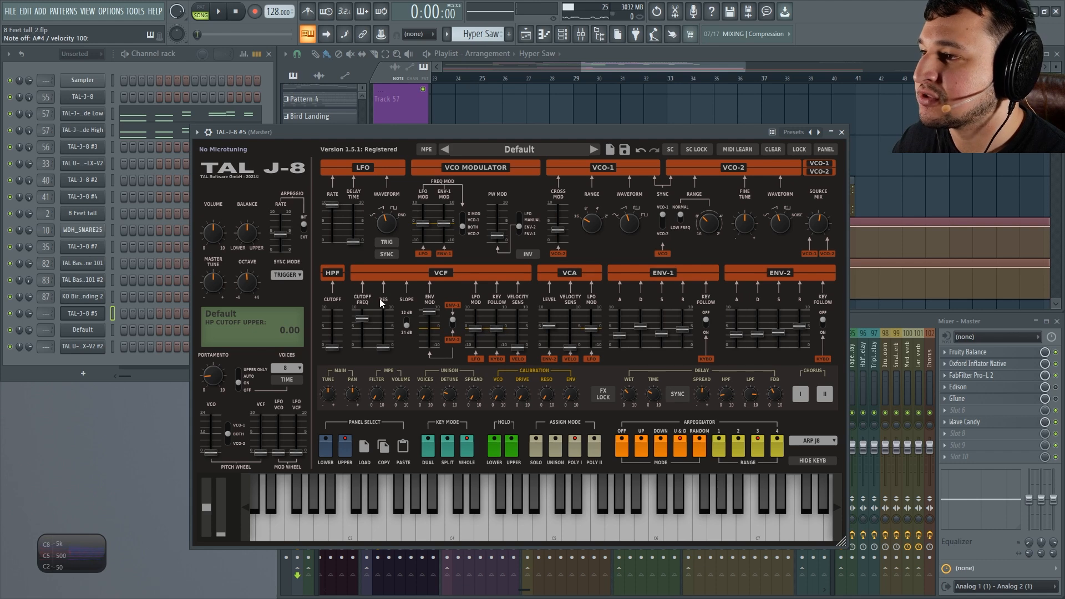
pyautogui.moveTo(434, 313); pyautogui.dragTo(422, 330)
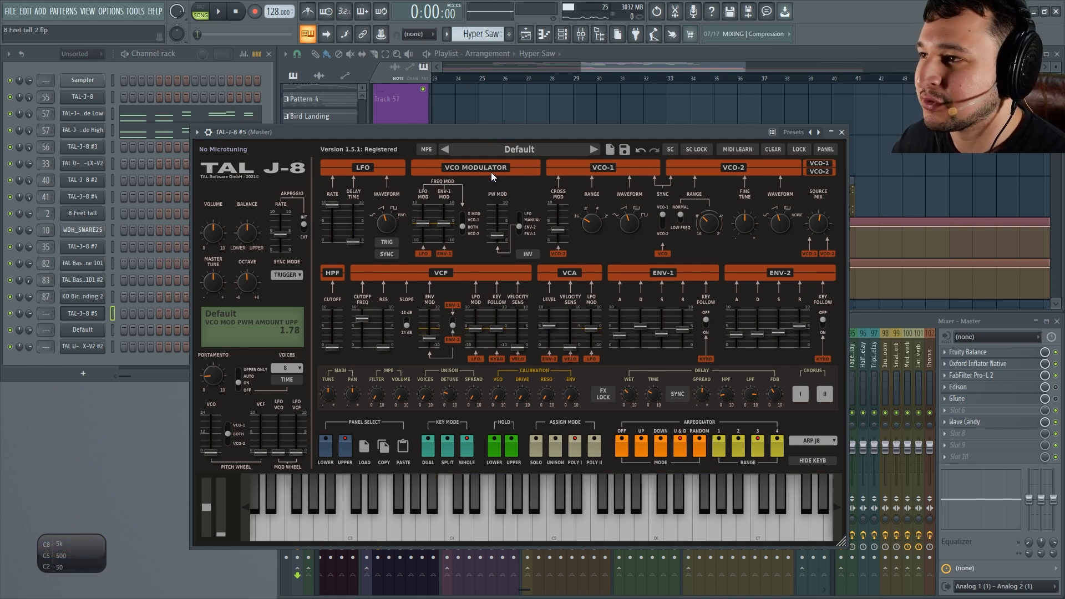
pyautogui.moveTo(435, 336); pyautogui.dragTo(434, 338)
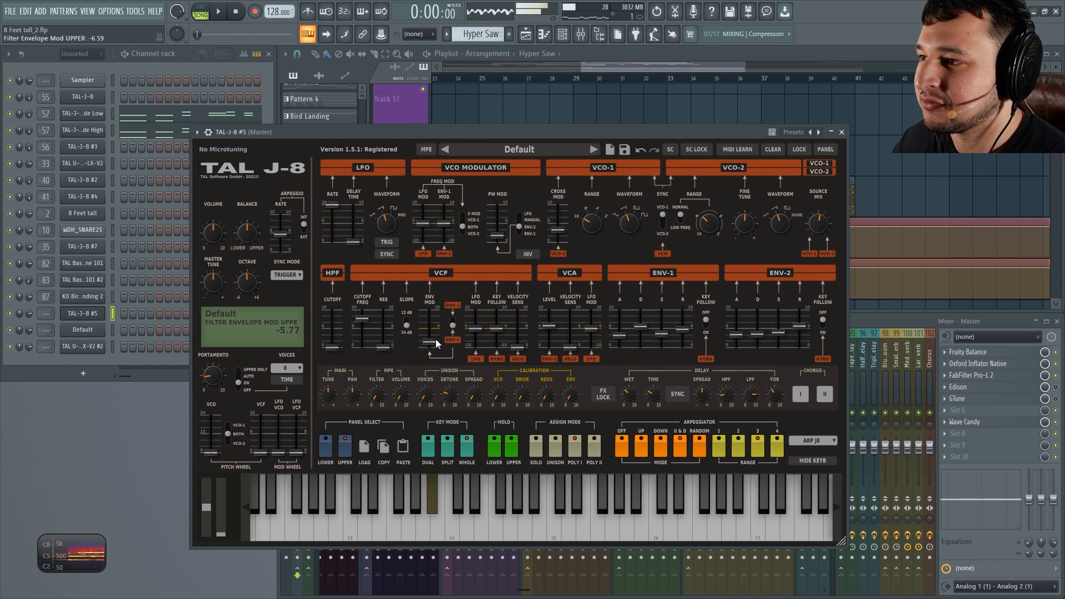
# Give ENV-2 a faster attack, longer decay, lower sustain and shorter release, and readjust the filter's envelope modulation and cutoff.
pyautogui.moveTo(738, 340); pyautogui.dragTo(738, 347)
pyautogui.moveTo(759, 338); pyautogui.dragTo(778, 338)
pyautogui.moveTo(798, 324); pyautogui.dragTo(797, 335)
pyautogui.moveTo(426, 340); pyautogui.dragTo(425, 334)
pyautogui.moveTo(361, 319)
pyautogui.mouseDown()
pyautogui.moveTo(362, 333)
pyautogui.moveTo(379, 331)
pyautogui.moveTo(361, 329)
pyautogui.moveTo(362, 318)
pyautogui.mouseUp()
# Set the filter LFO modulation to about 6.58 and slow the LFO rate to about 1.47 Hz.
pyautogui.click(470, 328)
pyautogui.moveTo(471, 328); pyautogui.dragTo(469, 336)
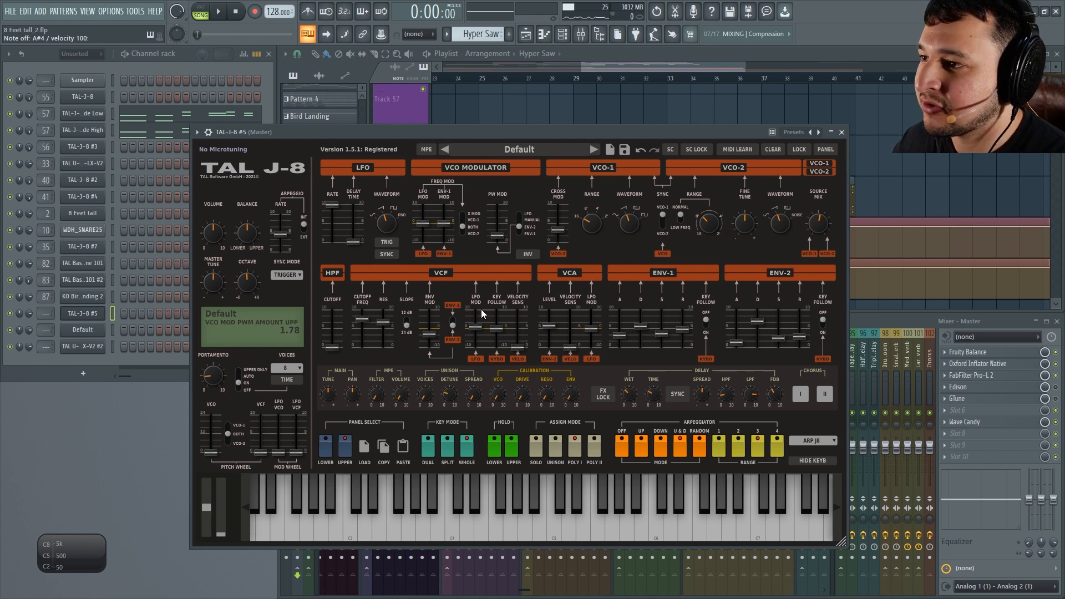
pyautogui.moveTo(481, 326); pyautogui.dragTo(477, 316)
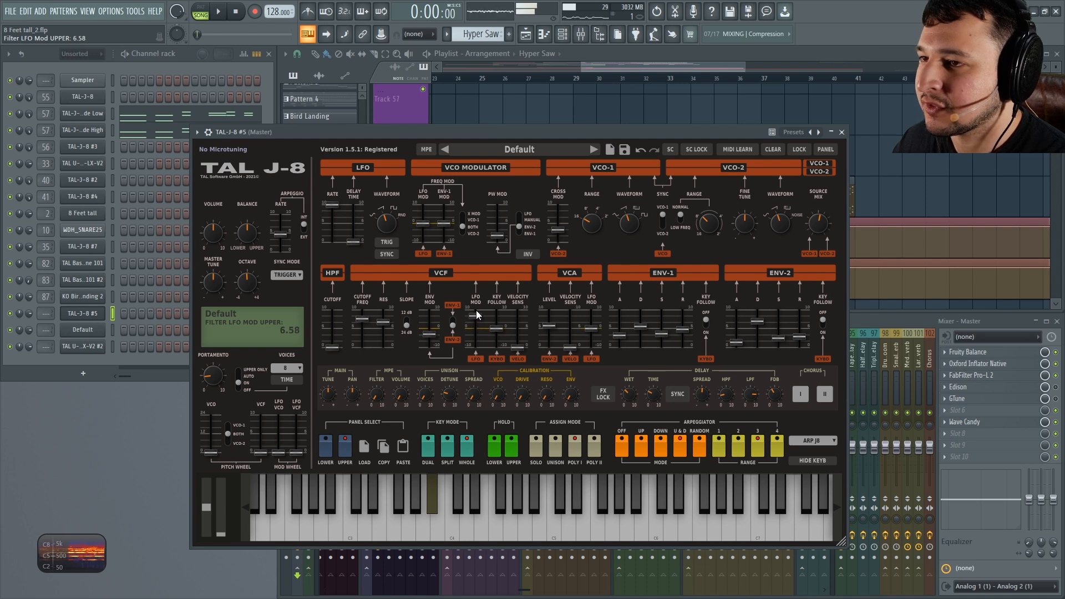
pyautogui.moveTo(332, 207); pyautogui.dragTo(334, 233)
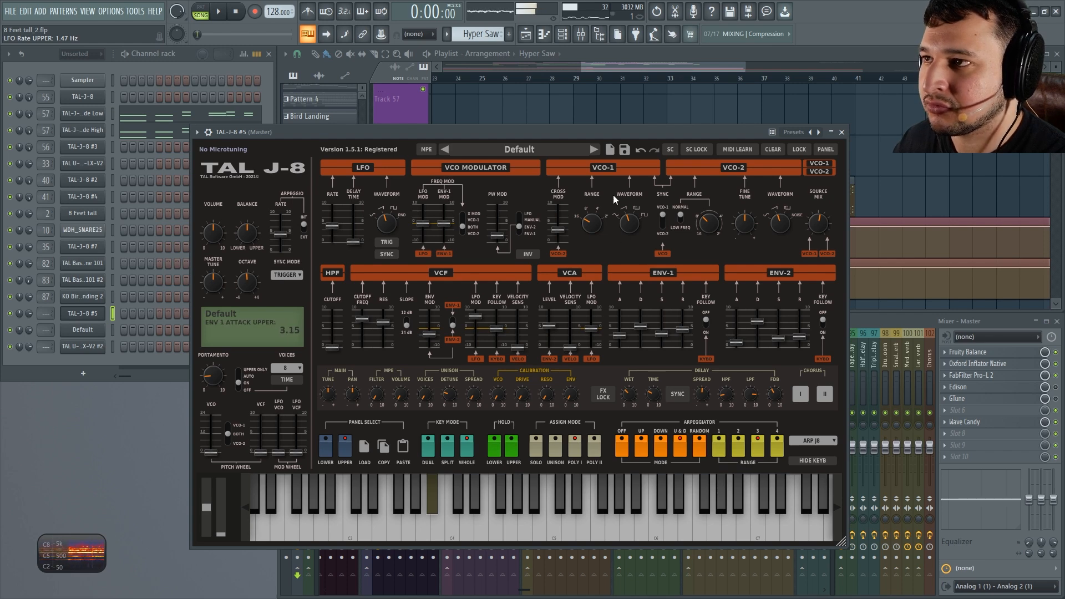
# Lower the filter cutoff slightly and audition the LFO-modulated patch with notes including A#4 and D4.
pyautogui.moveTo(474, 133); pyautogui.dragTo(434, 146)
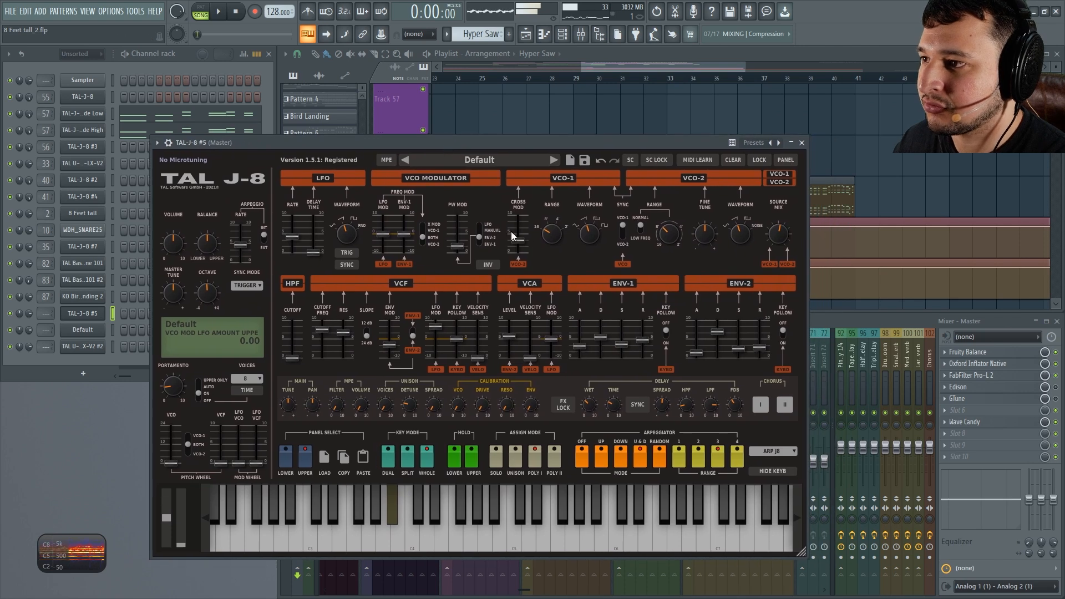
pyautogui.moveTo(321, 329)
pyautogui.mouseDown()
pyautogui.moveTo(321, 318)
pyautogui.moveTo(322, 331)
pyautogui.mouseUp()
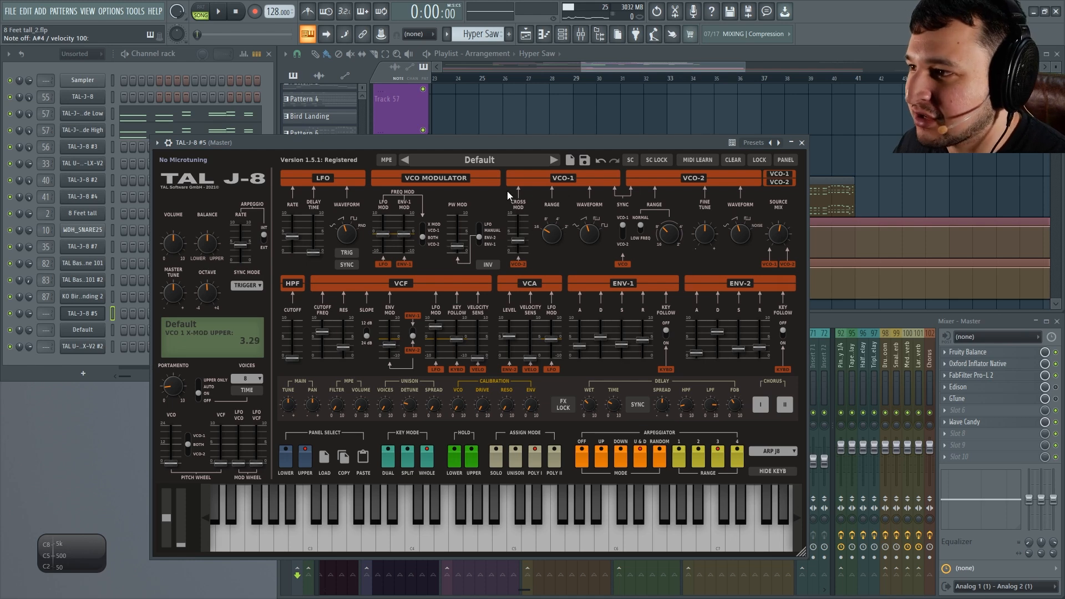
pyautogui.moveTo(503, 145); pyautogui.dragTo(520, 145)
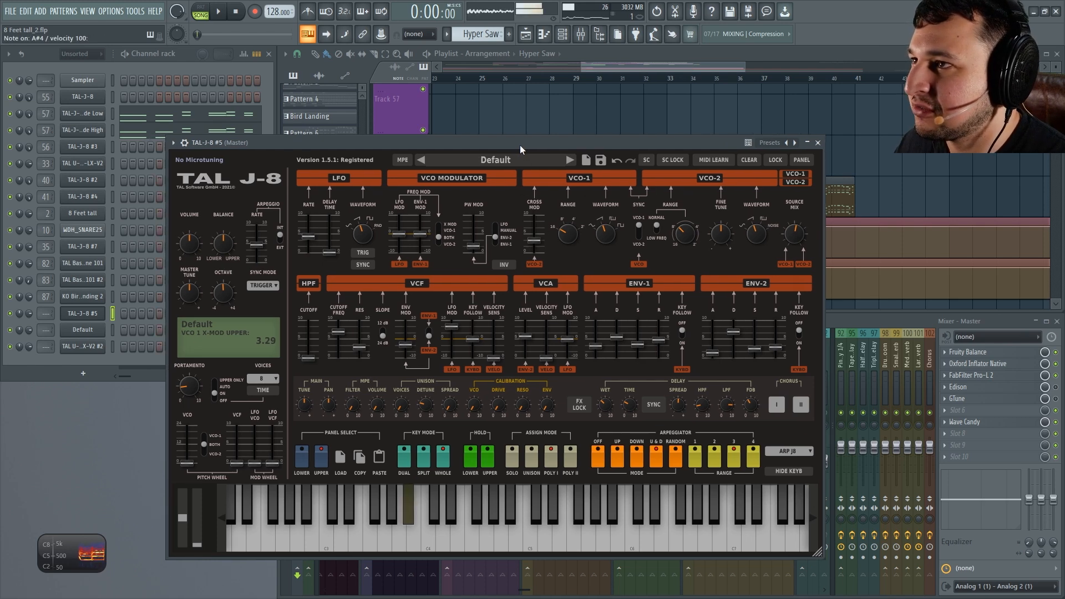
pyautogui.press('x')
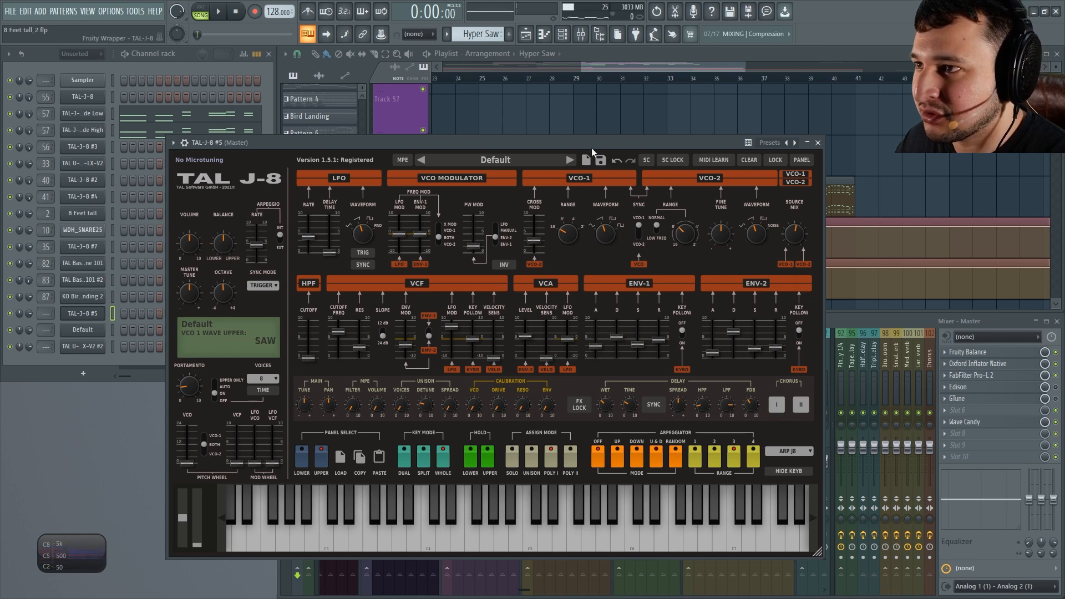
pyautogui.press('x')
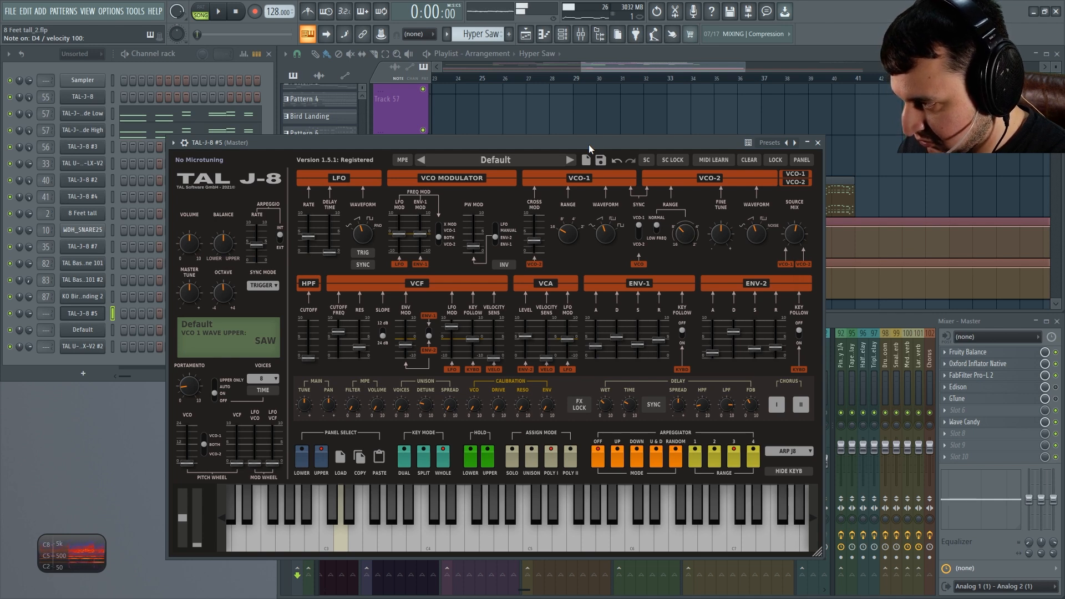
pyautogui.press('b')
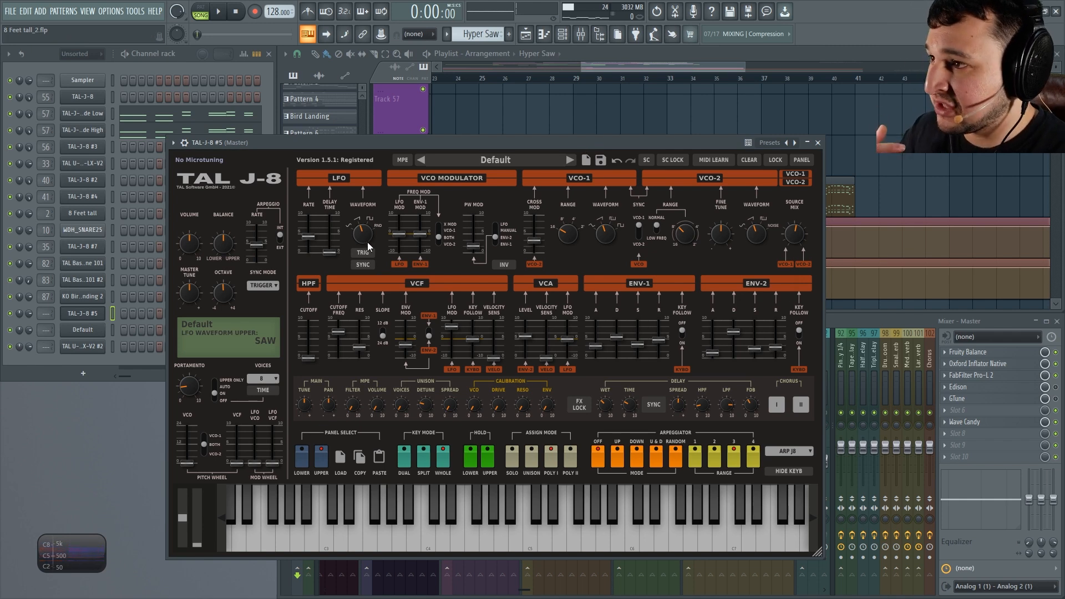
# Compare the sine and saw LFO waveforms, finish on pulse, and audition the result.
pyautogui.moveTo(363, 237)
pyautogui.mouseDown()
pyautogui.moveTo(367, 212)
pyautogui.moveTo(374, 250)
pyautogui.mouseUp()
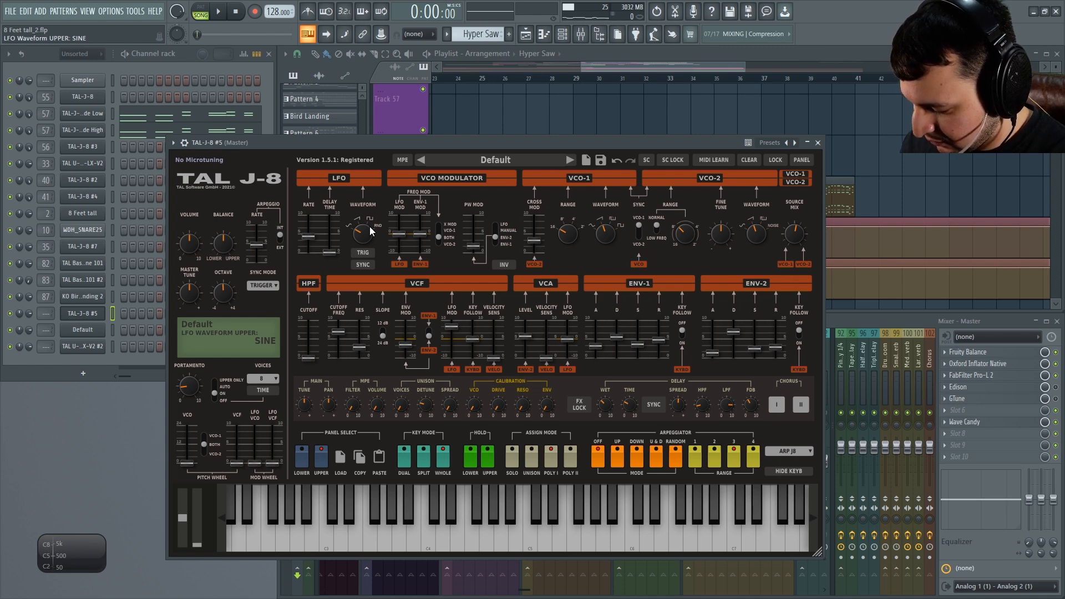
pyautogui.press('n')
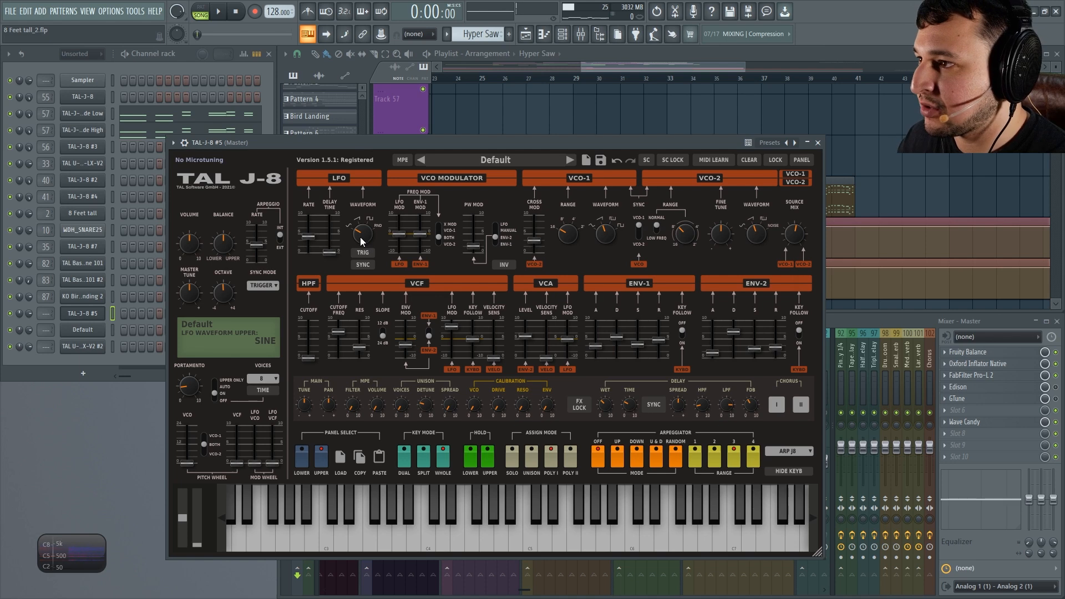
pyautogui.moveTo(371, 234); pyautogui.dragTo(370, 221)
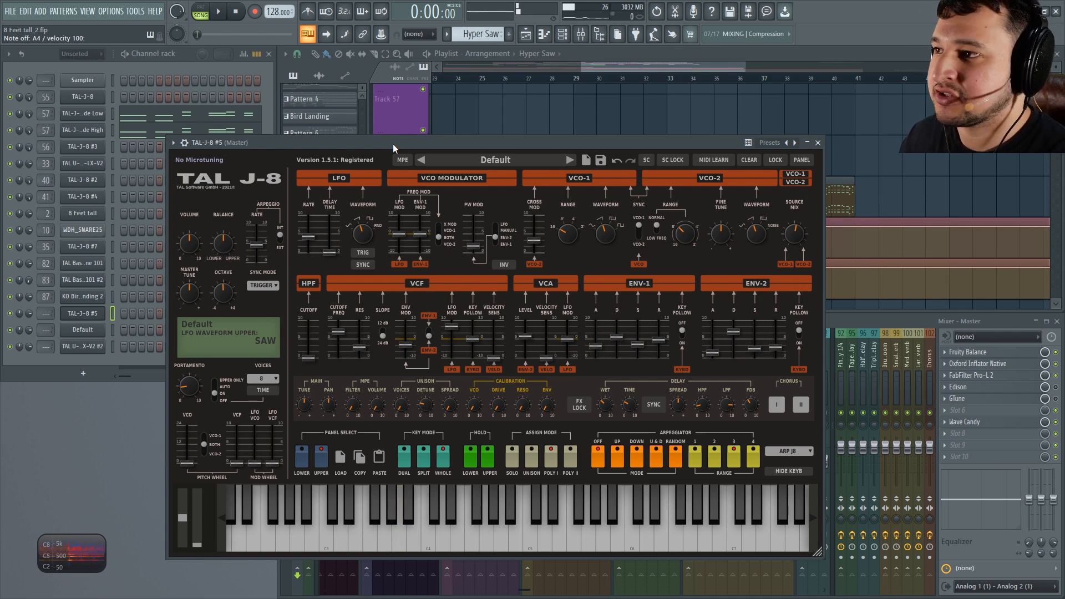
pyautogui.moveTo(365, 233)
pyautogui.mouseDown()
pyautogui.moveTo(367, 217)
pyautogui.moveTo(369, 228)
pyautogui.mouseUp()
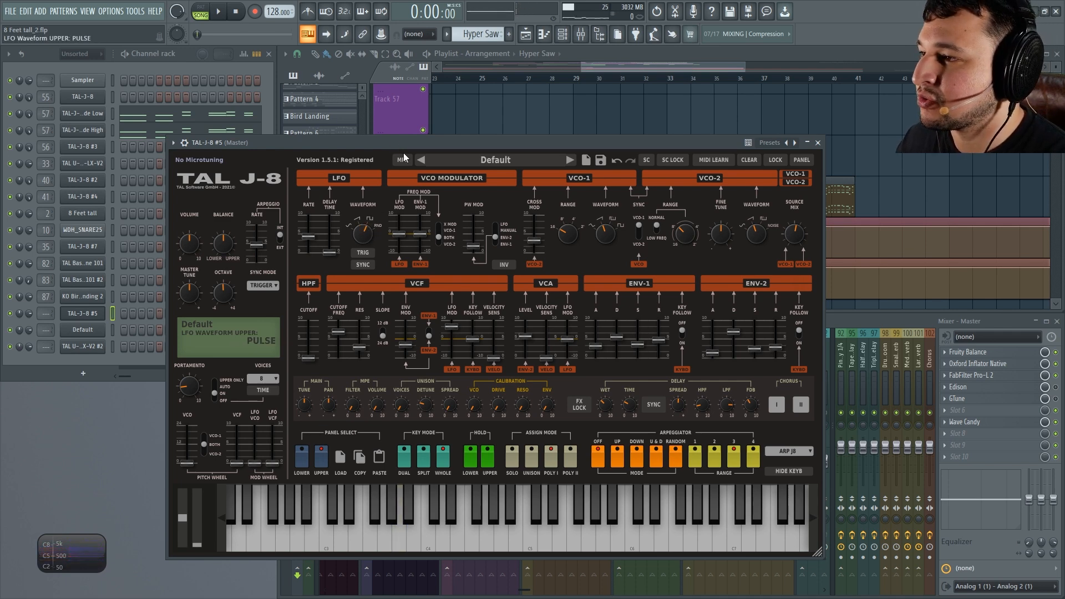
pyautogui.press('n')
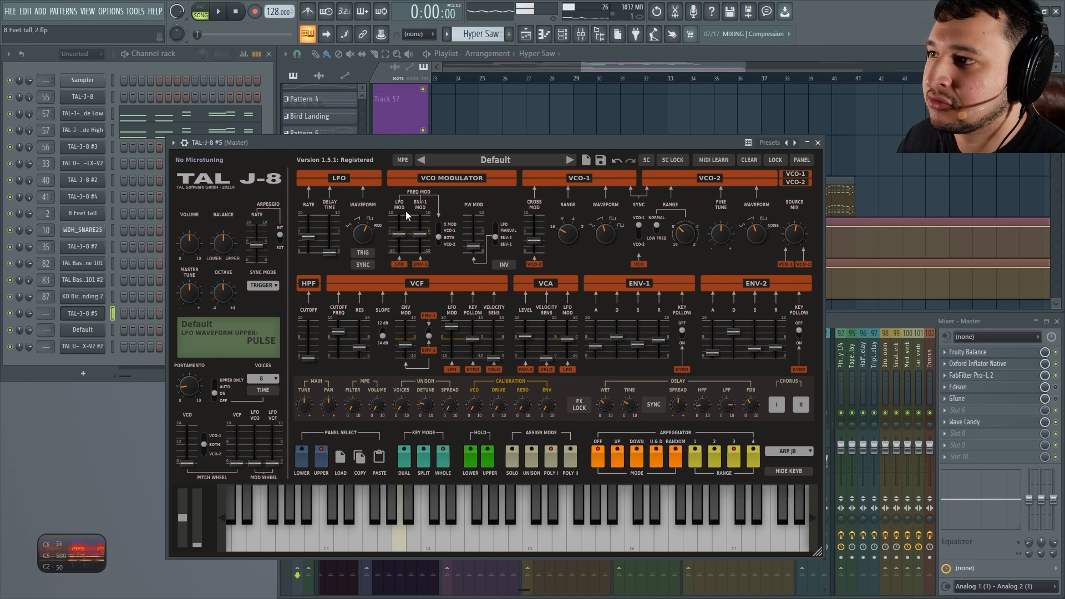
# Turn on LFO sync, set the LFO rate to 1/4, and audition the synced modulation.
pyautogui.click(368, 264)
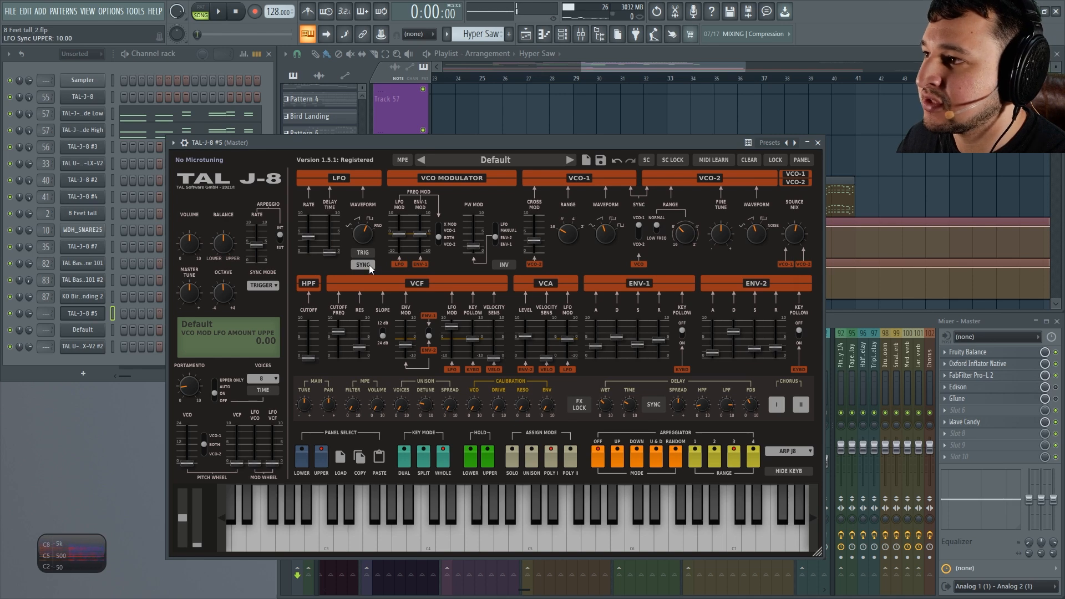
pyautogui.moveTo(307, 243)
pyautogui.mouseDown()
pyautogui.moveTo(305, 254)
pyautogui.moveTo(302, 210)
pyautogui.moveTo(322, 229)
pyautogui.mouseUp()
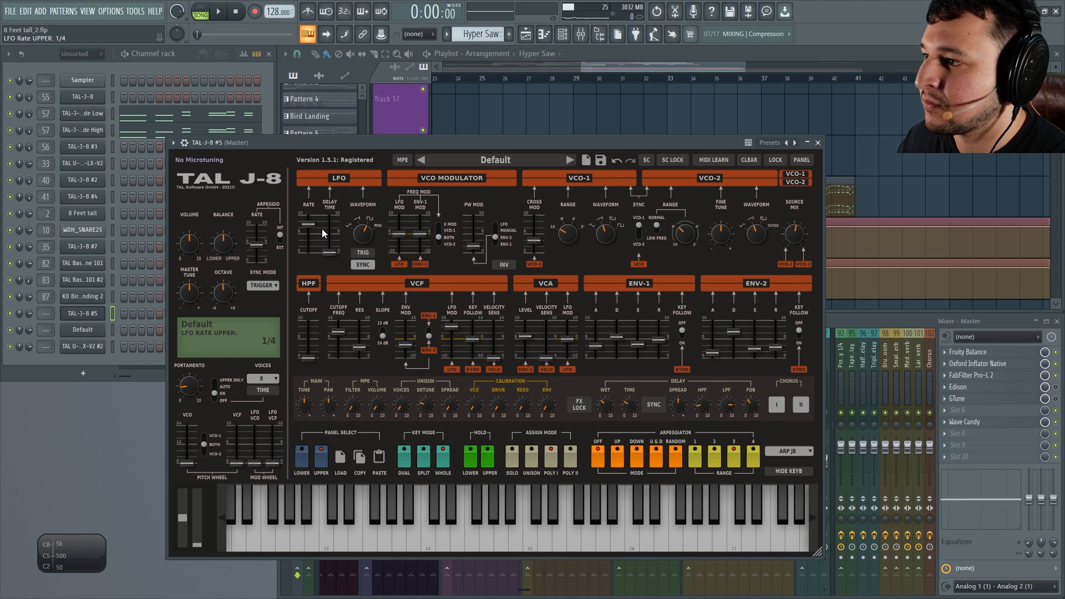
pyautogui.click(392, 138)
pyautogui.press('n')
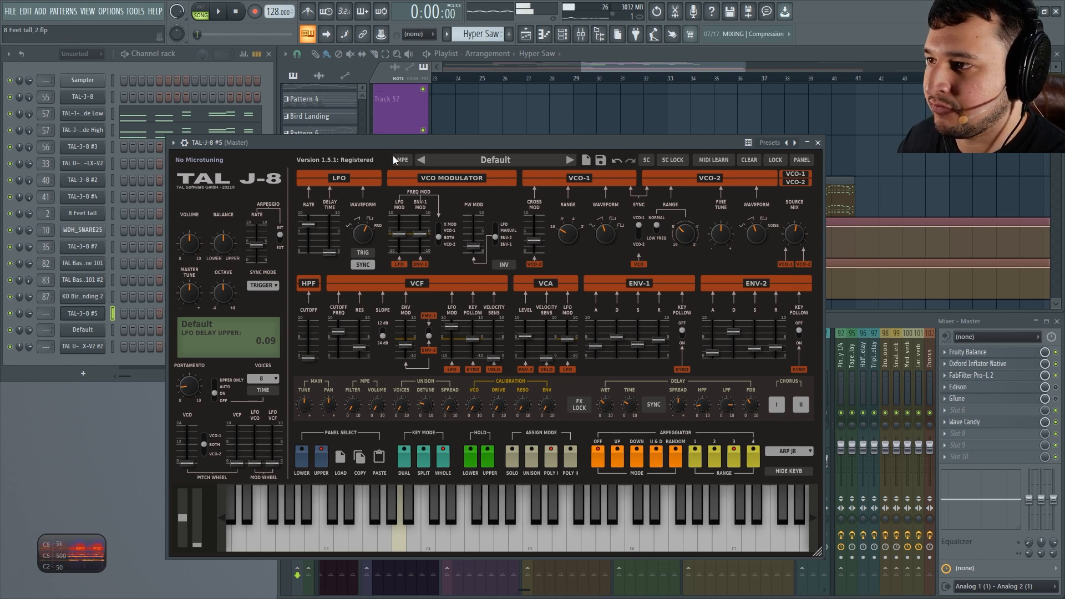
# Bring the filter resonance down to 0.00, raise the cutoff to about 8.8, and keep the slope at 24 dB.
pyautogui.moveTo(338, 332)
pyautogui.mouseDown()
pyautogui.moveTo(345, 325)
pyautogui.moveTo(348, 336)
pyautogui.mouseUp()
pyautogui.moveTo(362, 343); pyautogui.dragTo(341, 320)
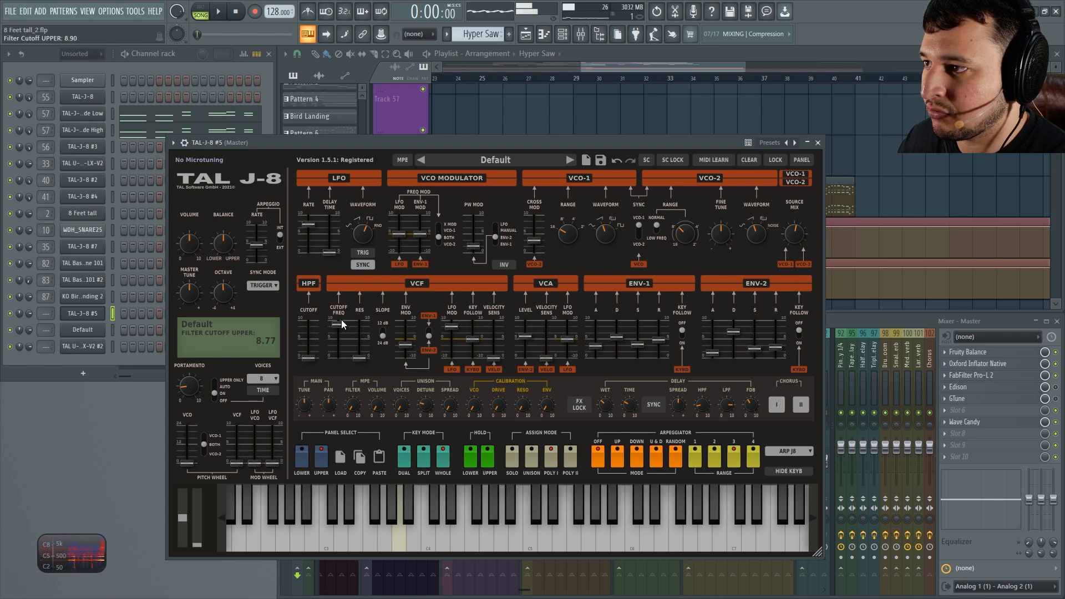
pyautogui.click(385, 327)
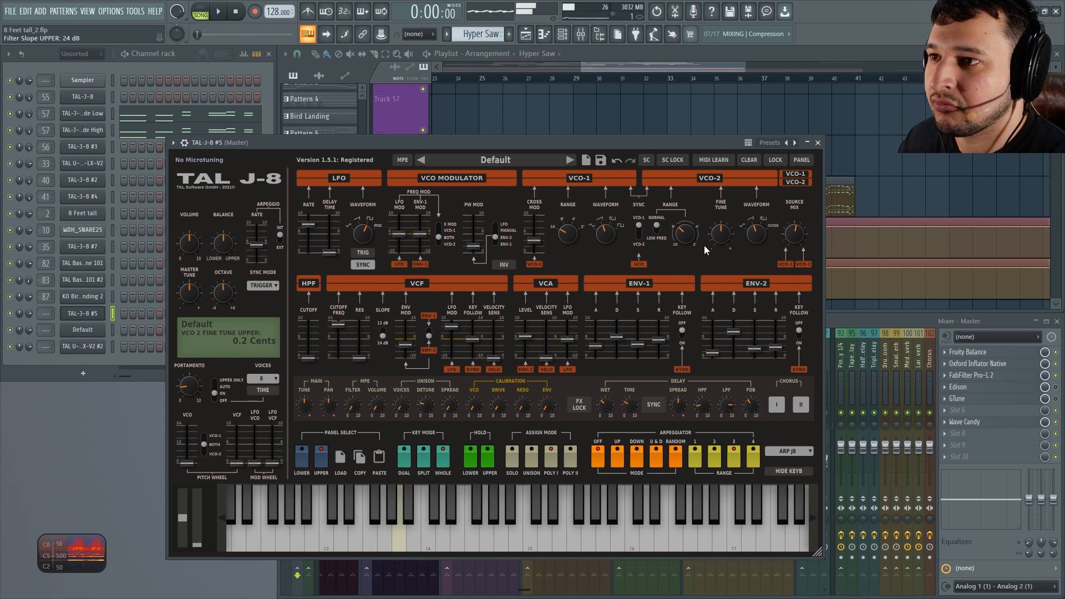
# Try the VCO source mix and VCO-1 cross modulation, and raise the filter key follow.
pyautogui.moveTo(783, 239); pyautogui.dragTo(801, 272)
pyautogui.moveTo(534, 241); pyautogui.dragTo(533, 246)
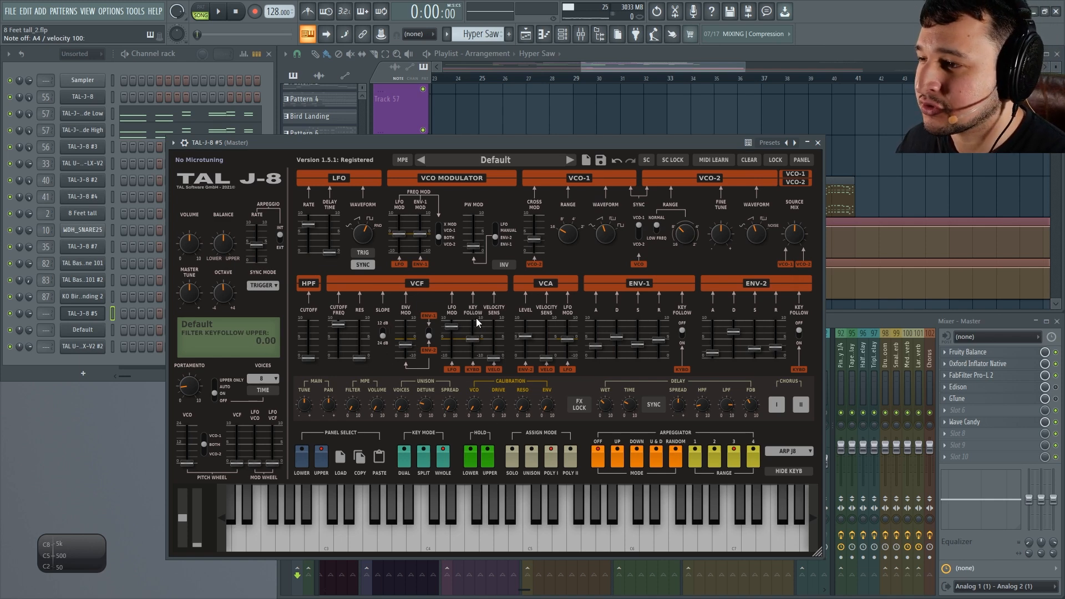
pyautogui.moveTo(472, 338); pyautogui.dragTo(472, 320)
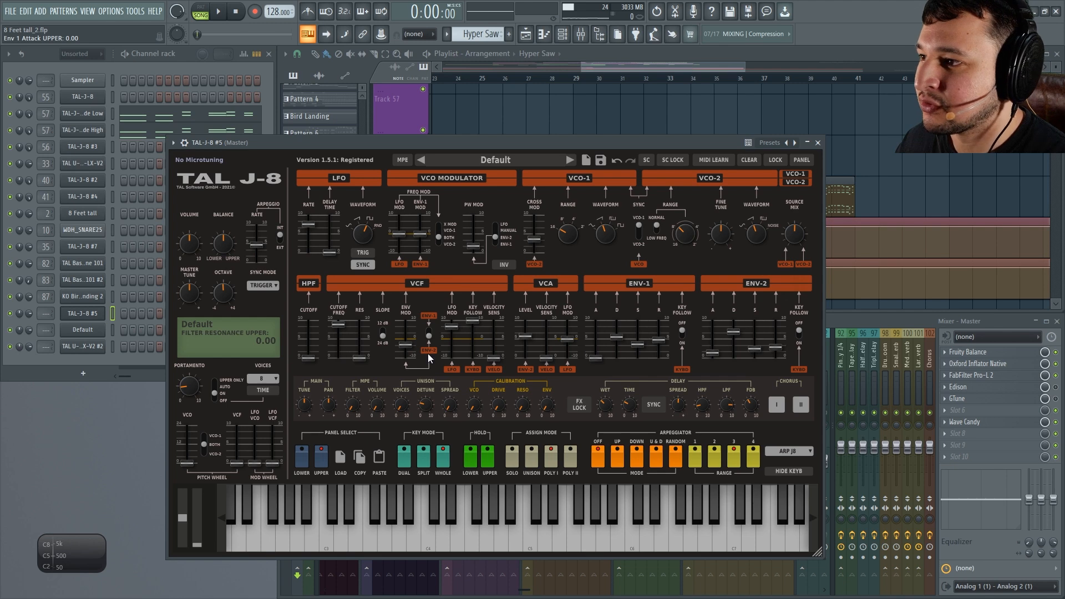
# Raise the VCF envelope modulation and audition low and high notes, including C4 and E6.
pyautogui.moveTo(411, 340); pyautogui.dragTo(411, 319)
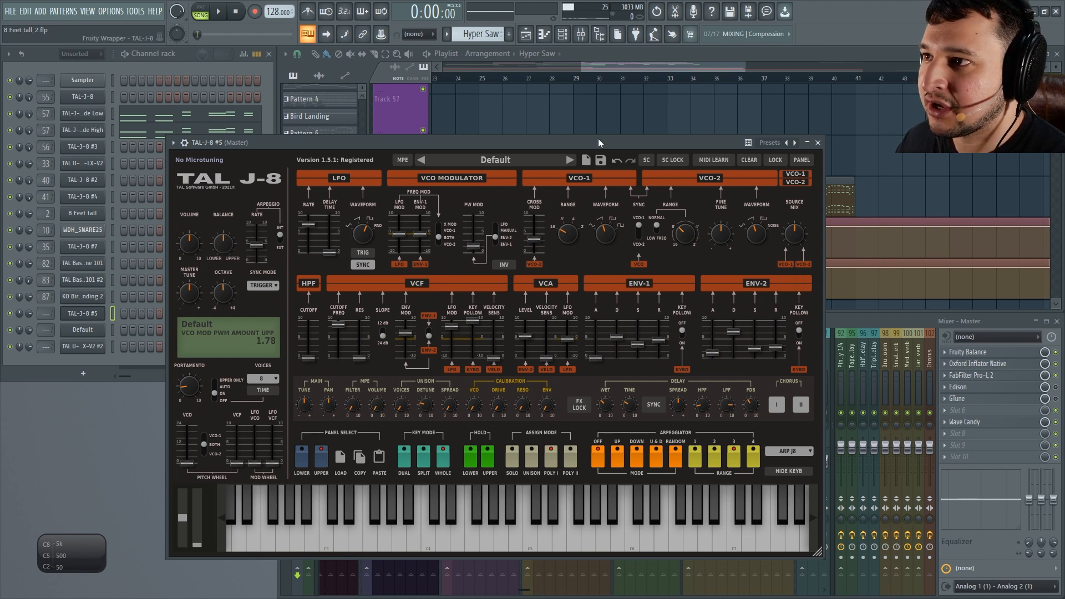
pyautogui.press('n')
pyautogui.press('p')
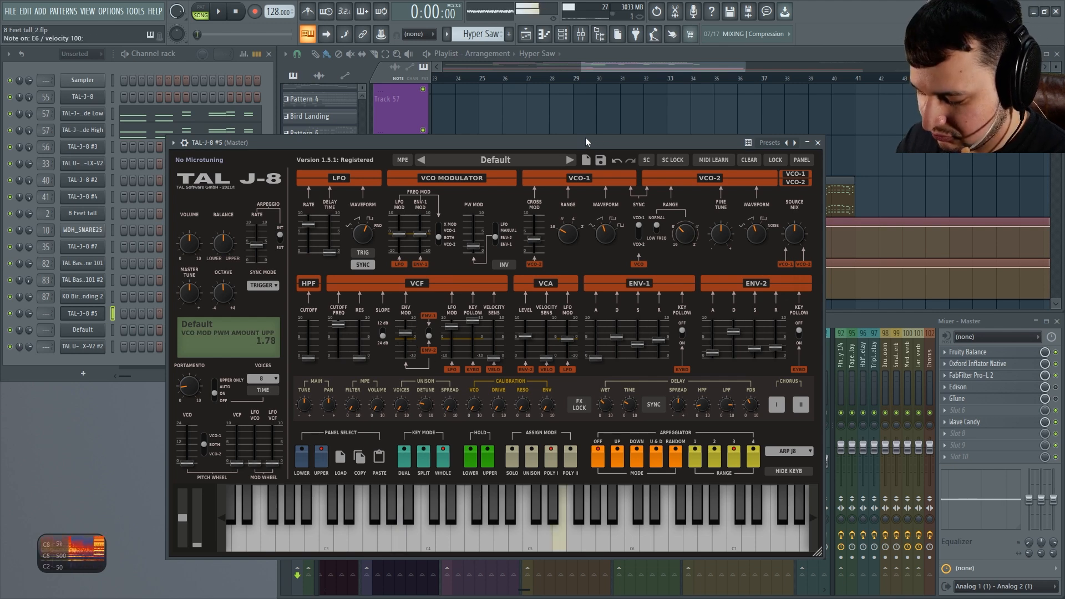
pyautogui.press('z')
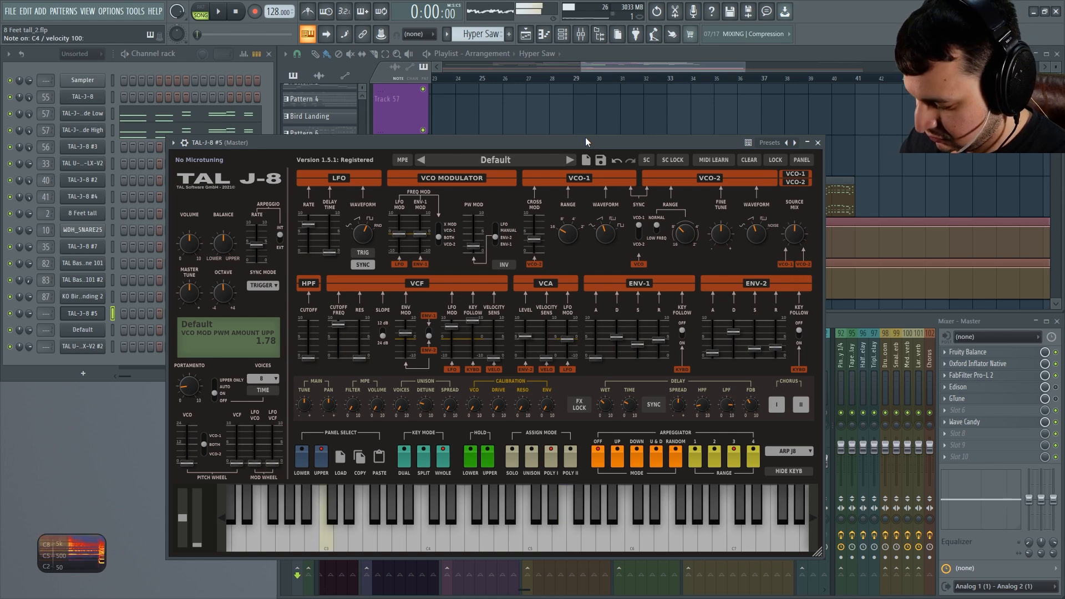
pyautogui.press('p')
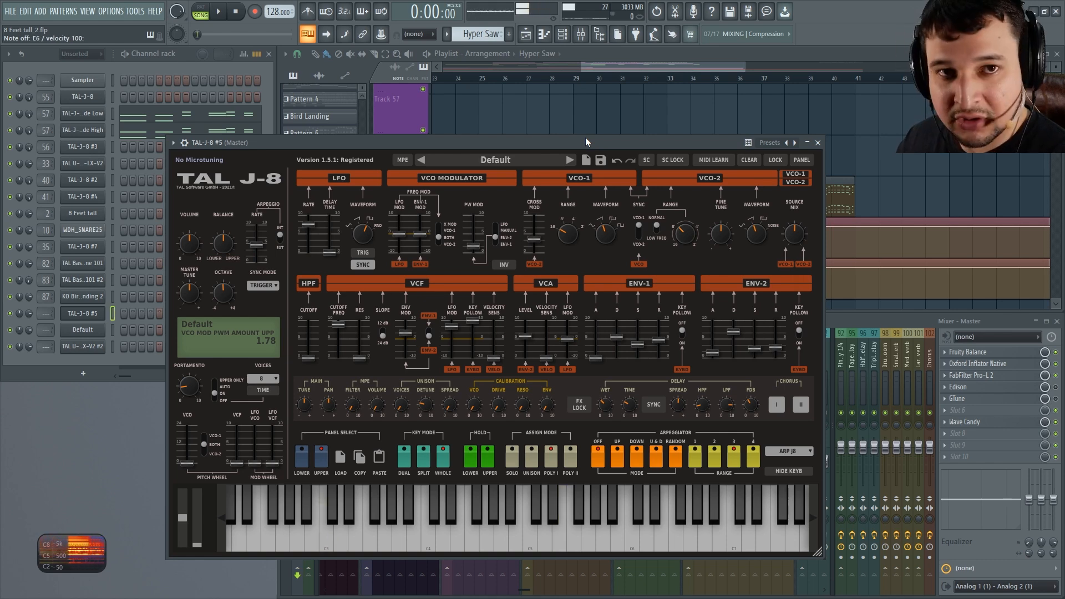
pyautogui.press('z')
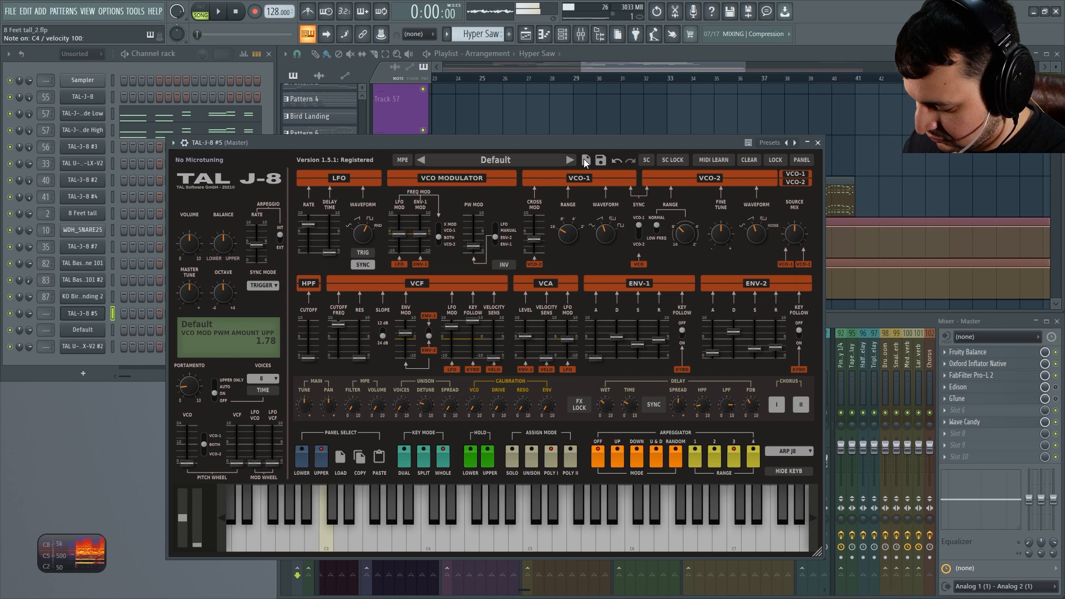
pyautogui.press('c')
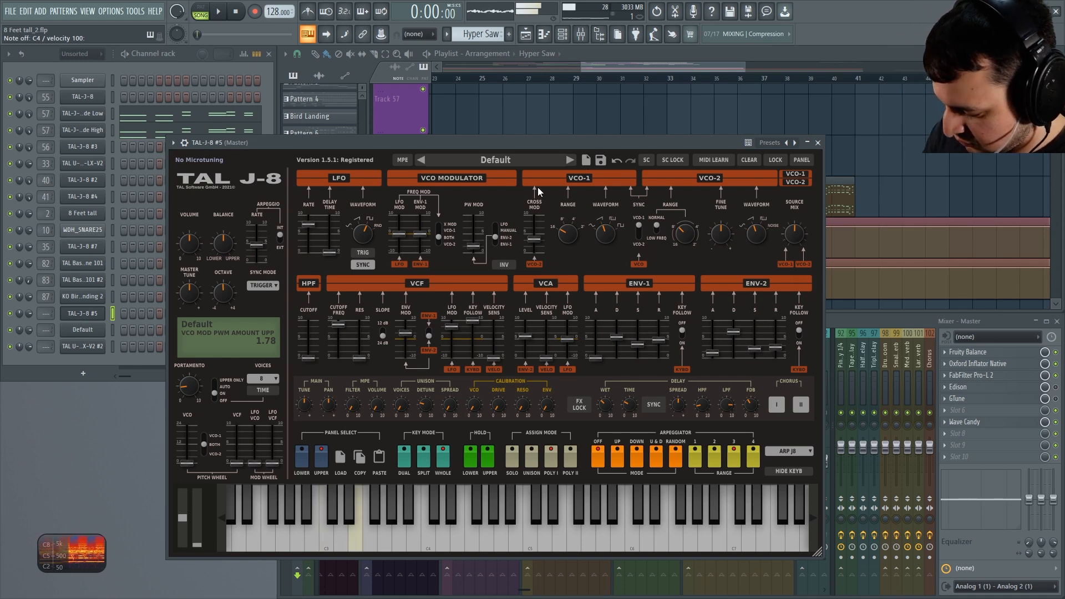
pyautogui.press('m')
pyautogui.press('e')
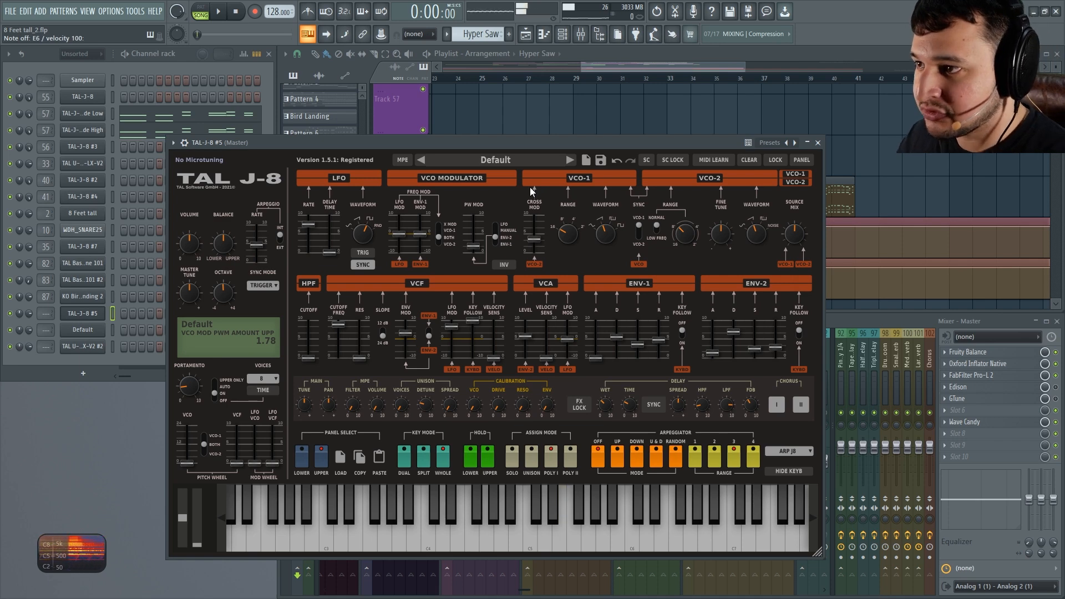
# Adjust the VCF velocity sensitivity and audition softer and harder hits on the synth's on-screen keyboard.
pyautogui.moveTo(474, 321); pyautogui.dragTo(498, 332)
pyautogui.click(530, 541)
pyautogui.click(527, 501)
# Open the TAL-J-8 #5 channel's piano roll, preview its keys and place a B5 note in bar 1.
pyautogui.rightClick(101, 312)
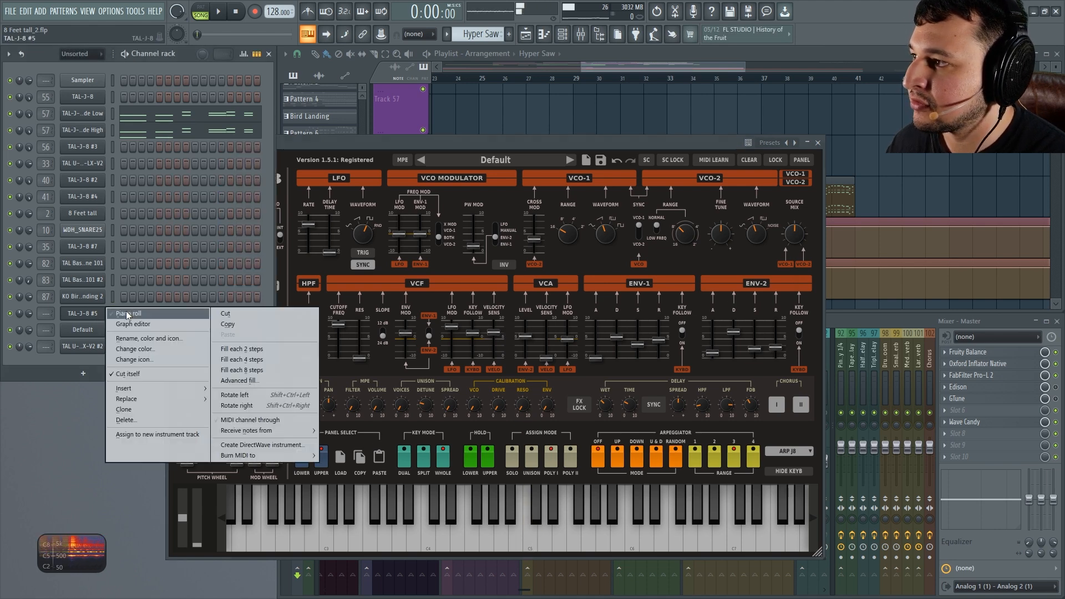
pyautogui.click(128, 315)
pyautogui.click(297, 208)
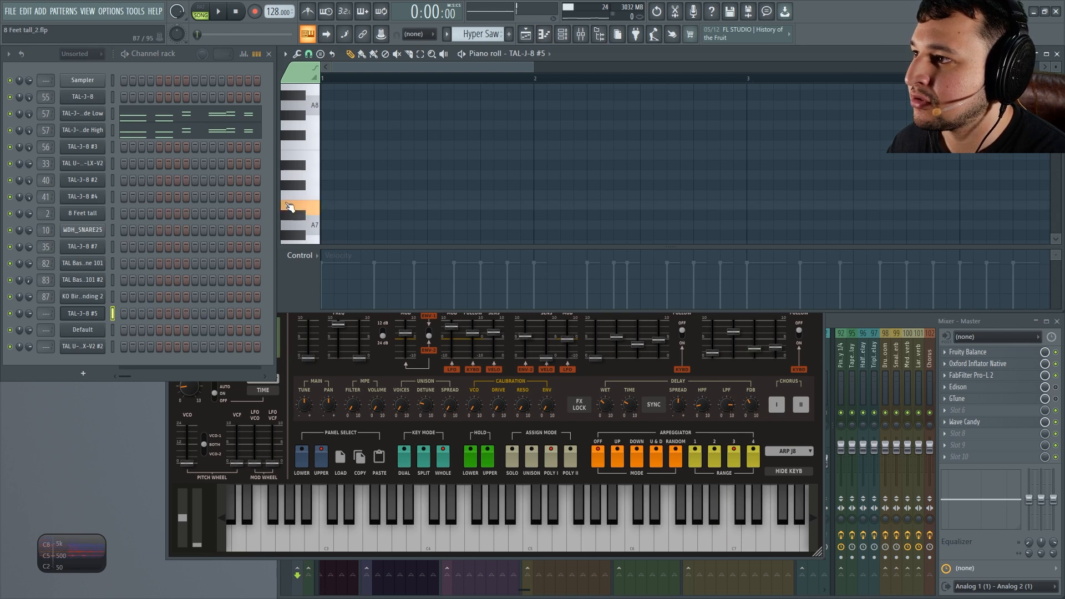
pyautogui.click(297, 207)
pyautogui.click(297, 208)
pyautogui.scroll(-6, 294, 209)
pyautogui.click(294, 209)
pyautogui.click(295, 209)
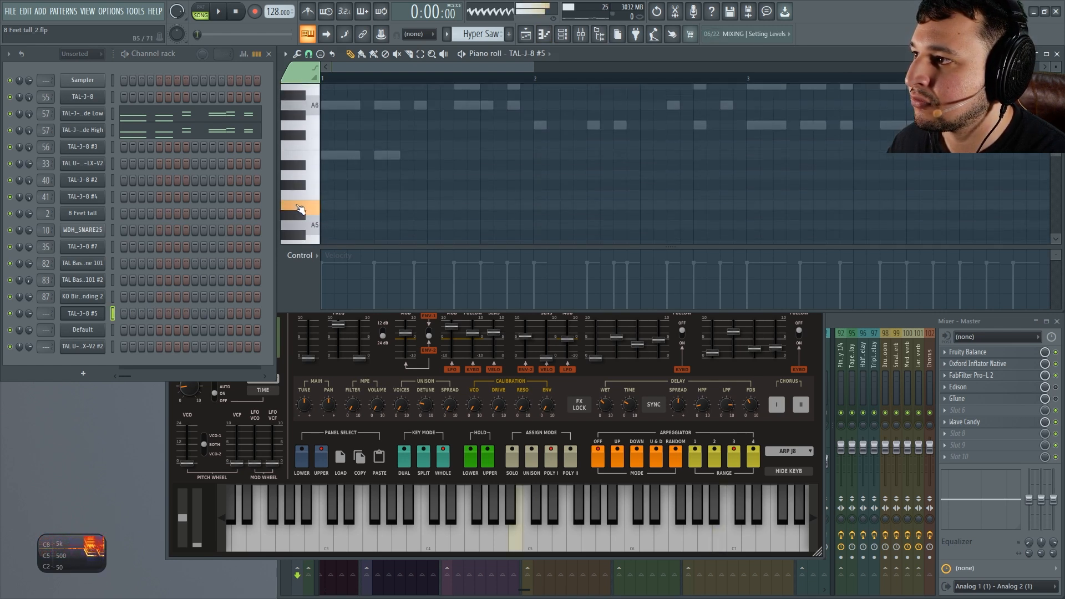
pyautogui.click(319, 211)
pyautogui.click(355, 206)
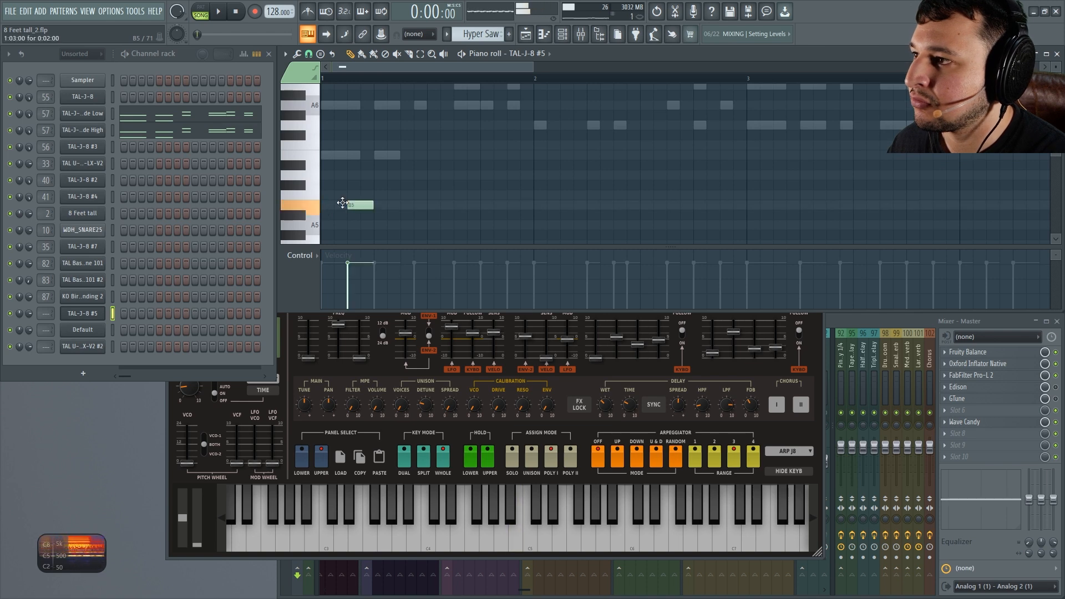
pyautogui.doubleClick(354, 207)
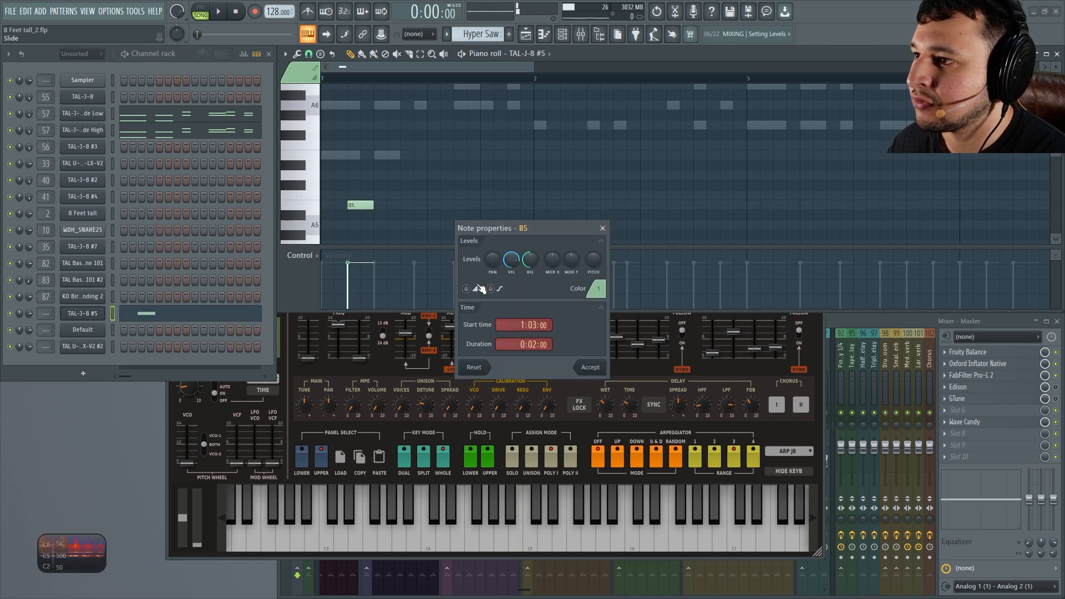
pyautogui.press('Escape')
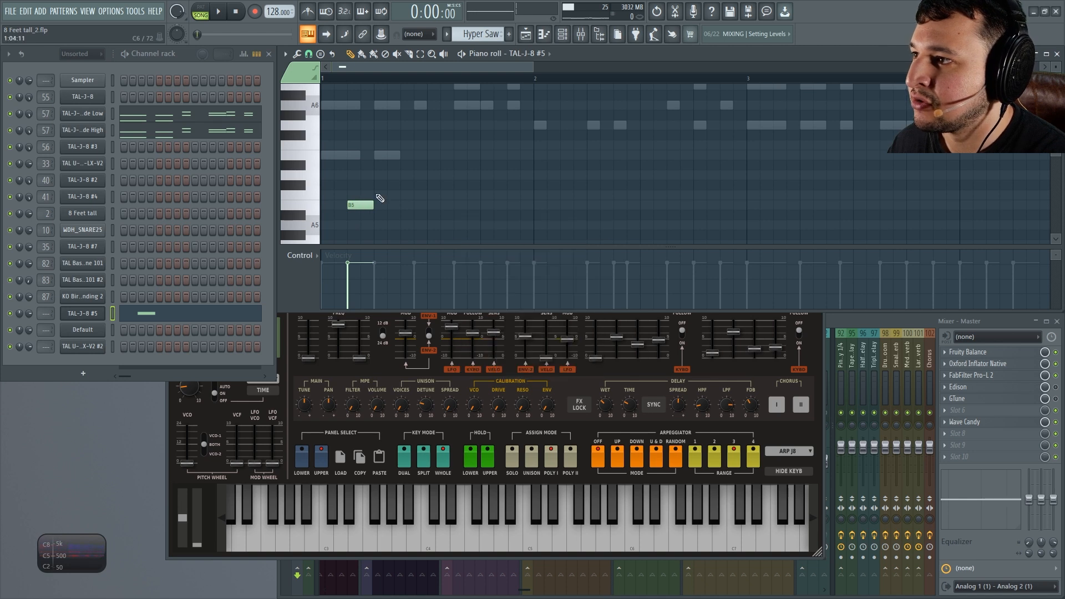
# Fill bar 1 with two half-bar B5 notes, lower the second note's velocity, and delete the stray A#5 note.
pyautogui.moveTo(370, 206); pyautogui.dragTo(425, 206)
pyautogui.click(460, 206)
pyautogui.doubleClick(455, 209)
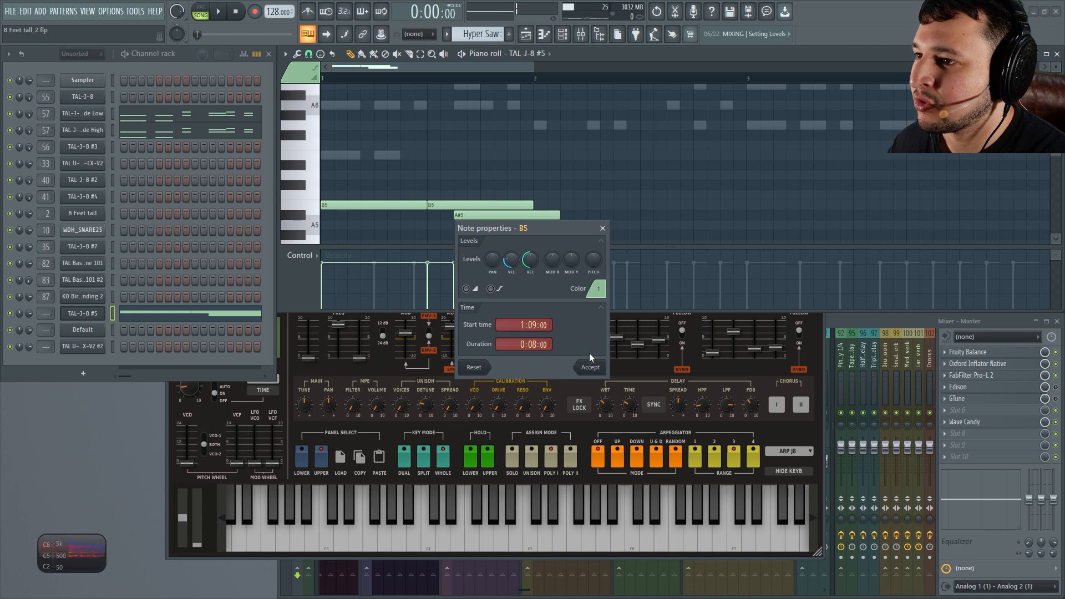
pyautogui.click(594, 366)
pyautogui.rightClick(535, 215)
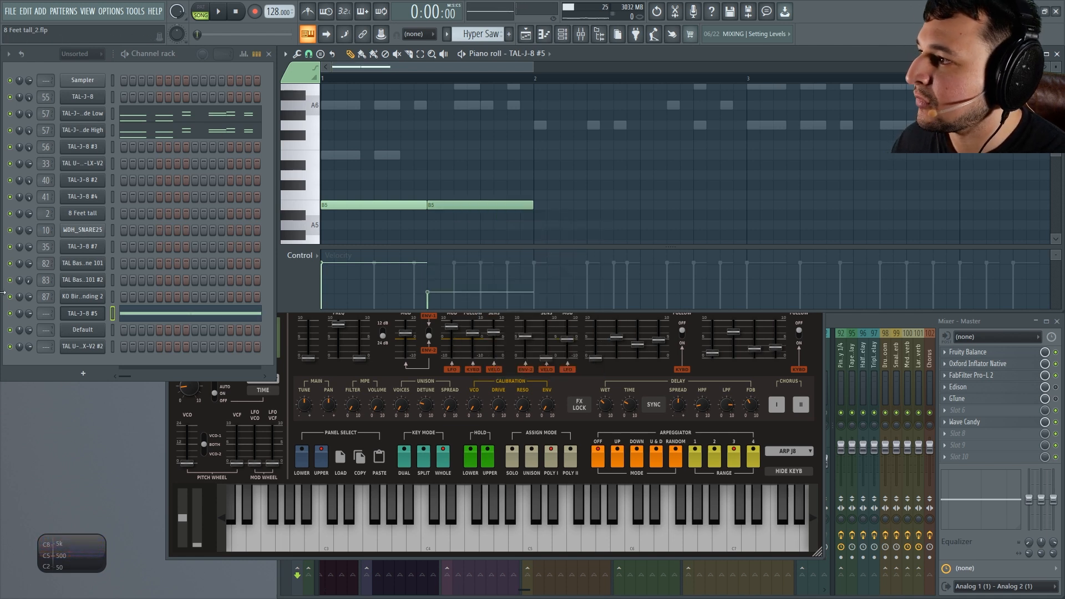
# Raise the VCF velocity sensitivity and play the two B5 notes to compare their response to velocity.
pyautogui.press('space')
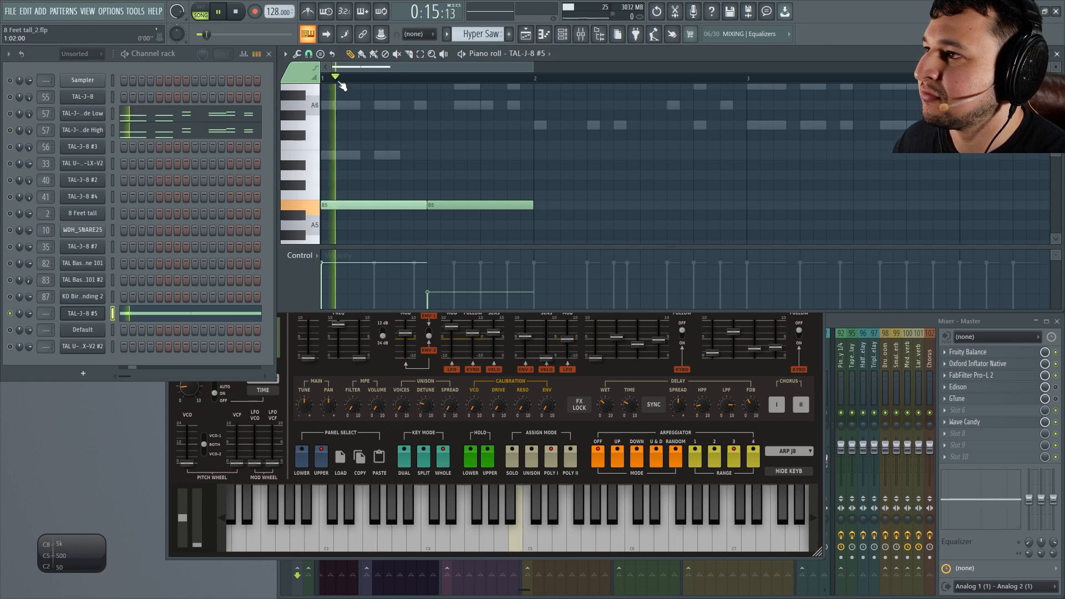
pyautogui.press('space')
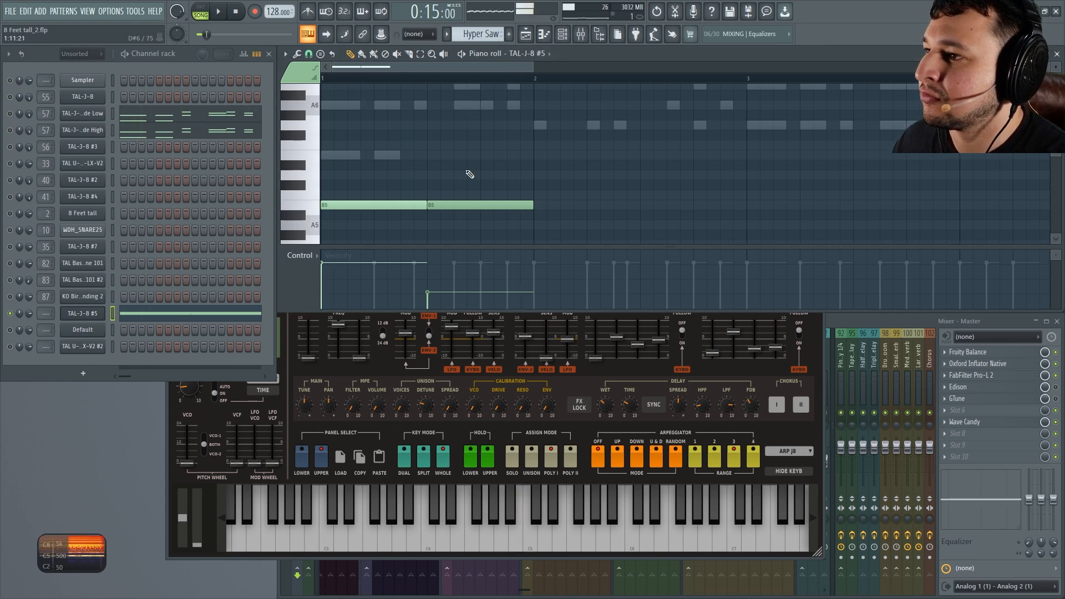
pyautogui.click(517, 339)
pyautogui.moveTo(493, 332); pyautogui.dragTo(492, 322)
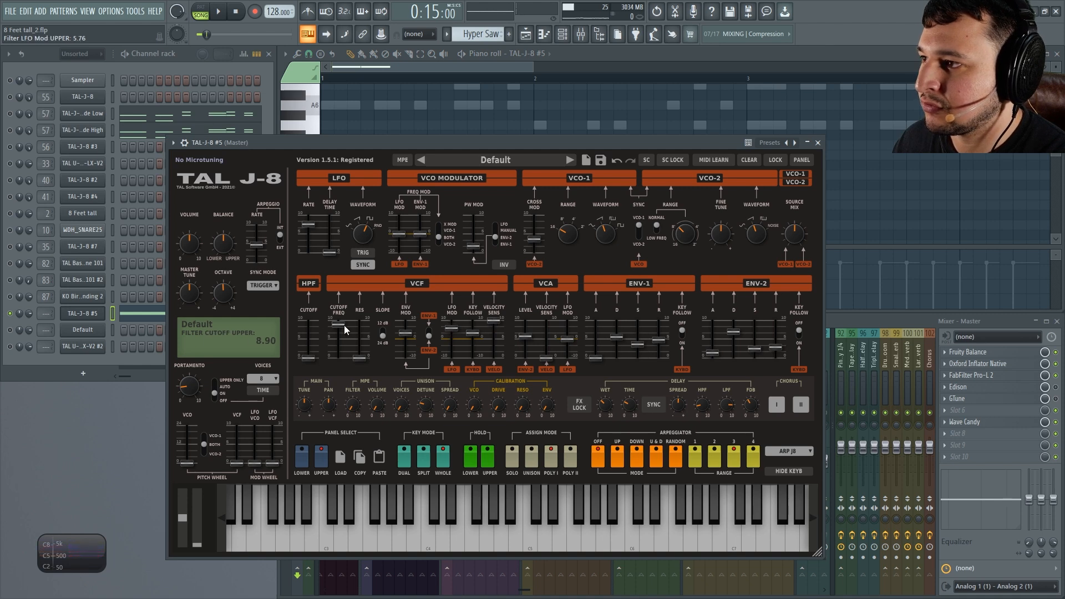
pyautogui.moveTo(487, 152); pyautogui.dragTo(475, 219)
pyautogui.press('space')
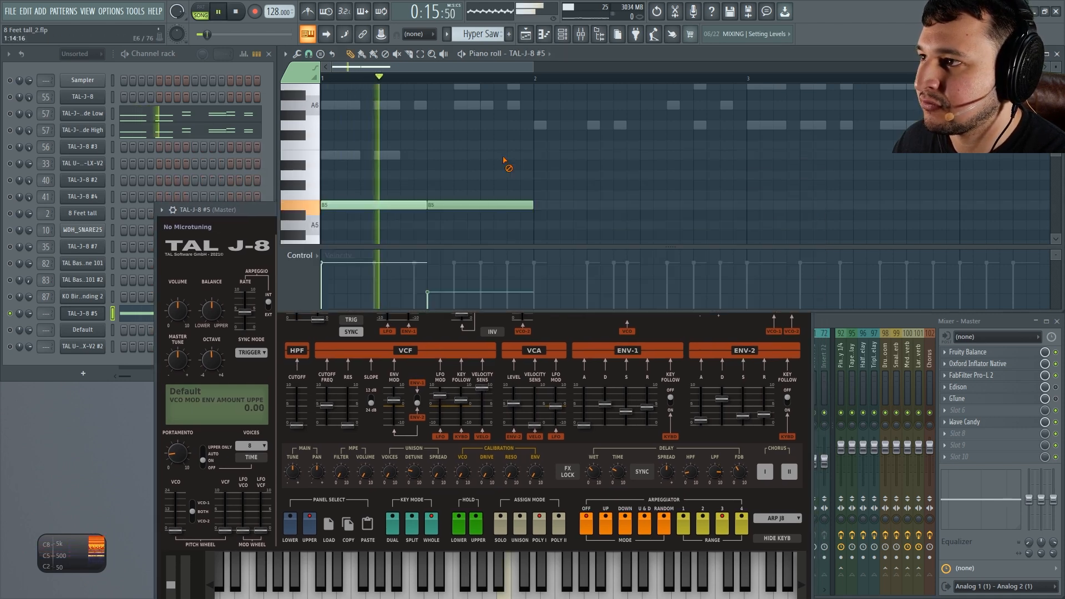
pyautogui.press('space')
# Lower the VCF LFO modulation and key follow, and bring the filter cutoff down to 2.16.
pyautogui.moveTo(440, 396); pyautogui.dragTo(461, 421)
pyautogui.press('space')
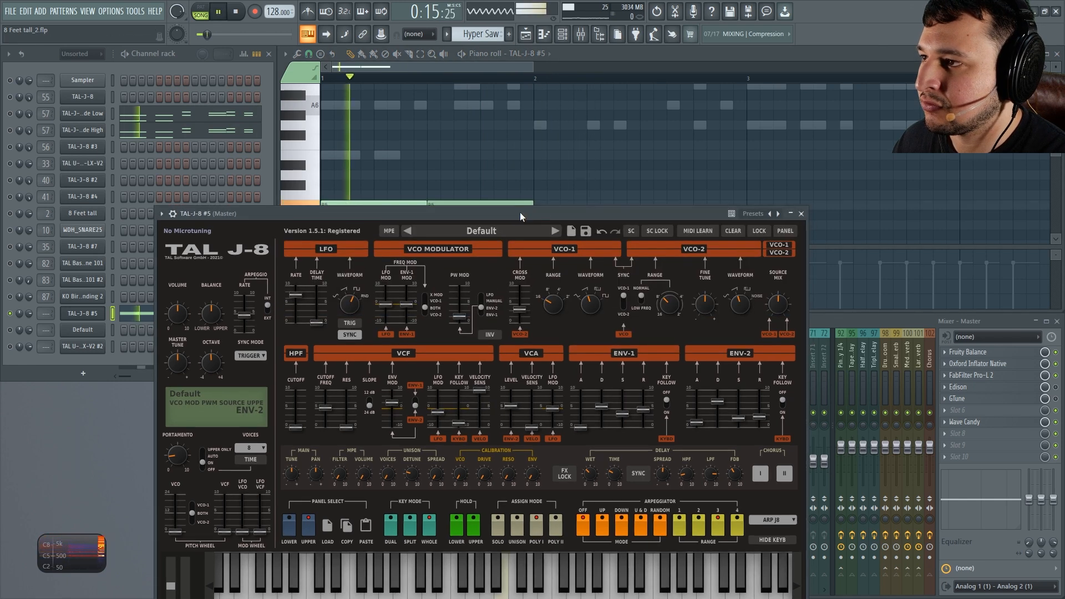
pyautogui.moveTo(520, 212); pyautogui.dragTo(521, 238)
pyautogui.press('space')
pyautogui.moveTo(386, 438); pyautogui.dragTo(396, 449)
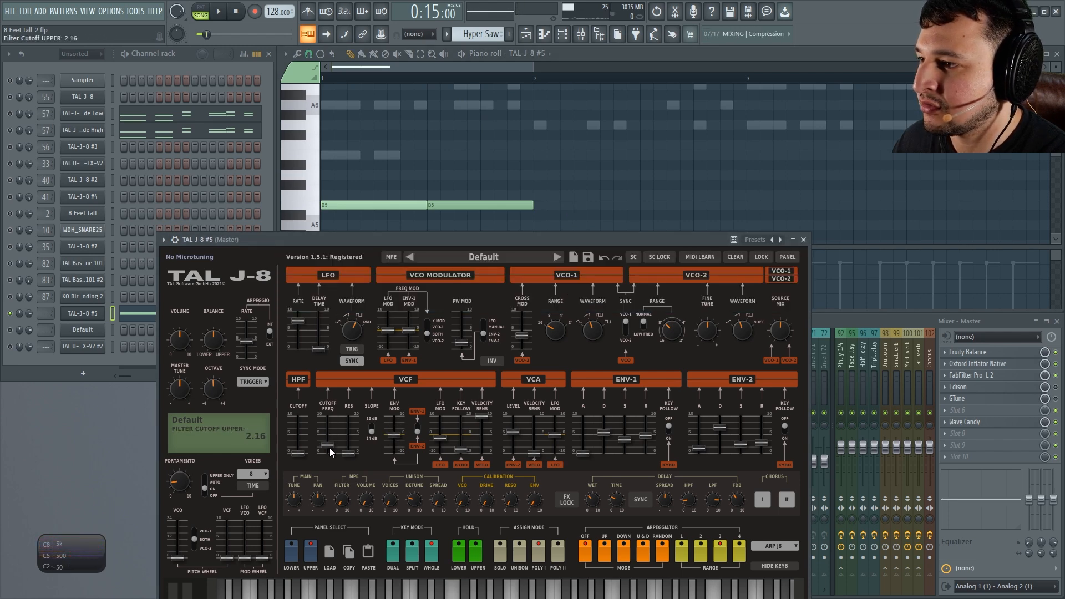
# Duplicate the pair of B5 notes twice to fill bars 1 to 3, and play the sequence.
pyautogui.scroll(-1, 503, 186)
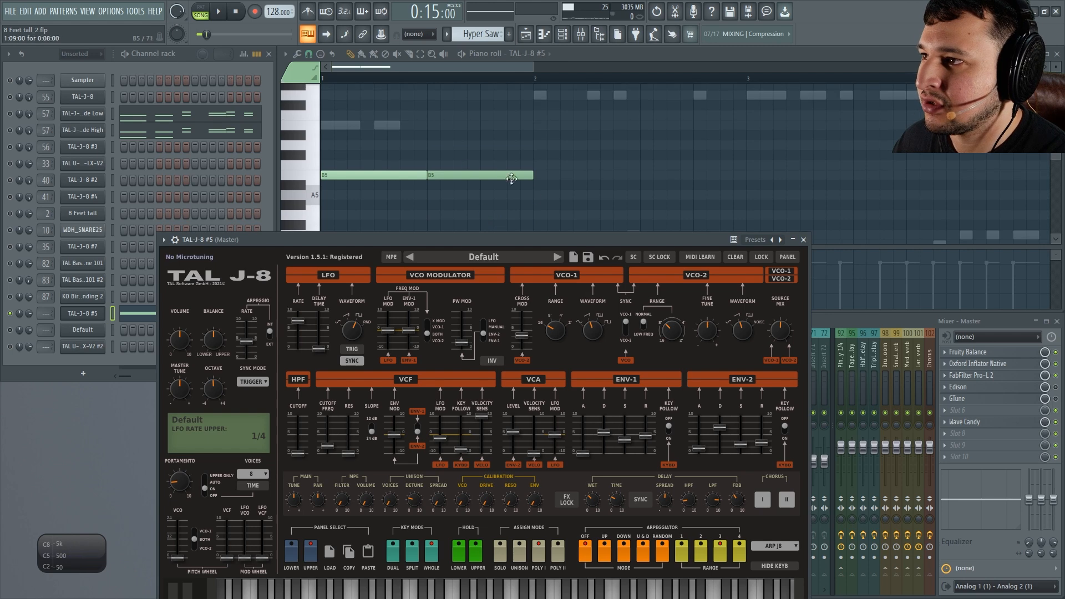
pyautogui.moveTo(546, 204); pyautogui.dragTo(374, 166)
pyautogui.hotkey('ctrl', 'b')
pyautogui.hotkey('ctrl', 'b')
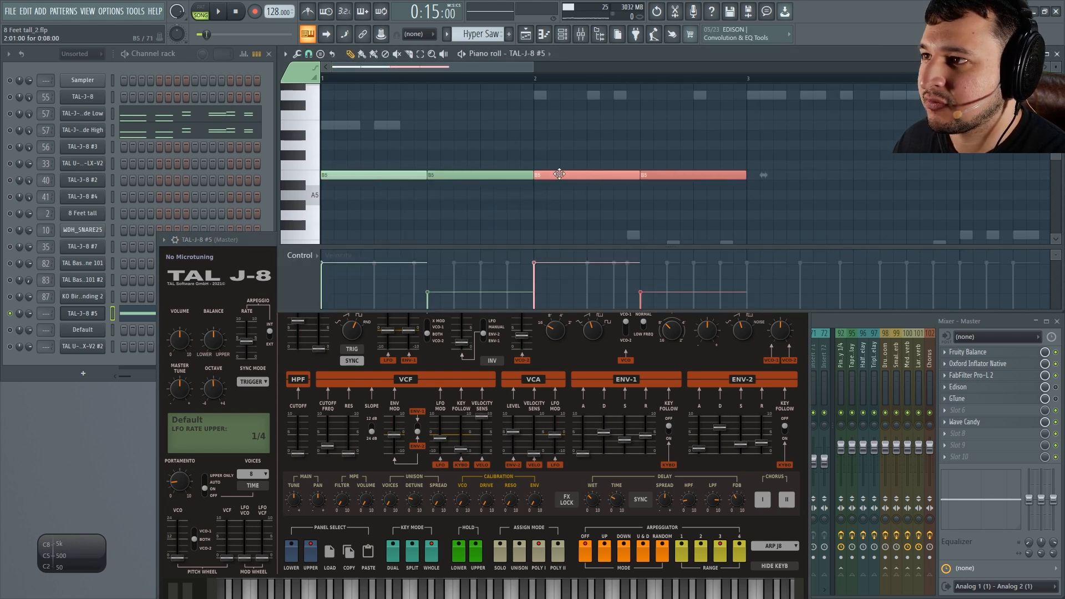
pyautogui.scroll(-5, 547, 188)
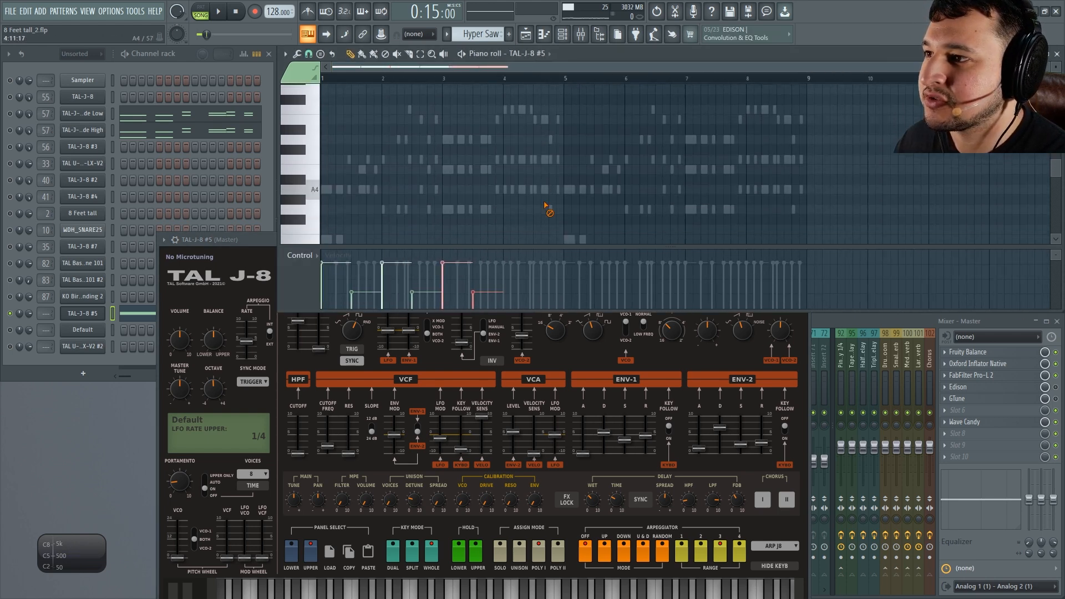
pyautogui.scroll(-1, 546, 200)
pyautogui.press('space')
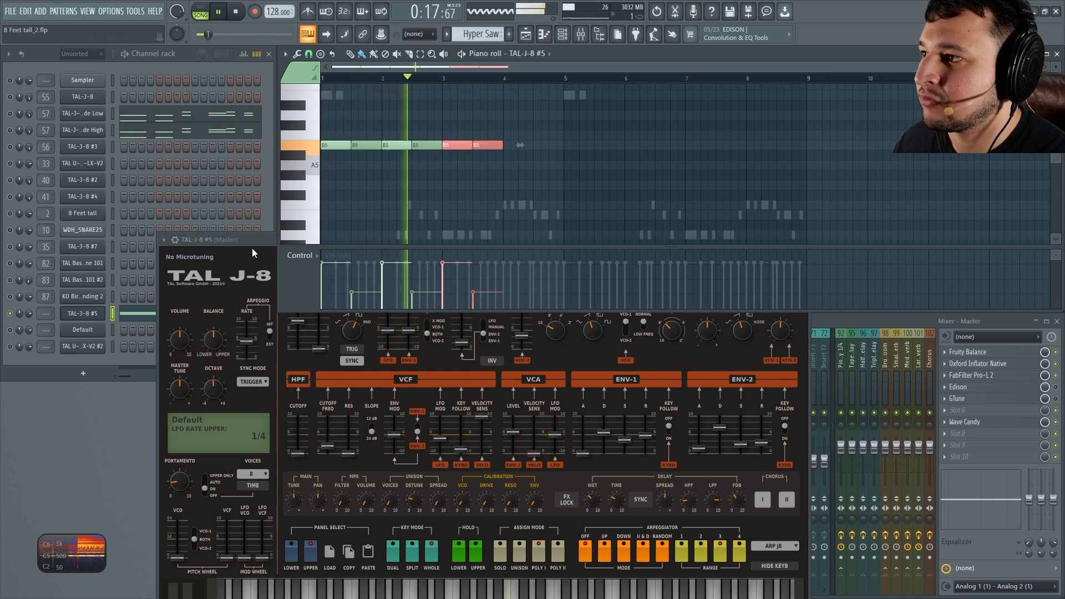
pyautogui.moveTo(261, 240); pyautogui.dragTo(248, 232)
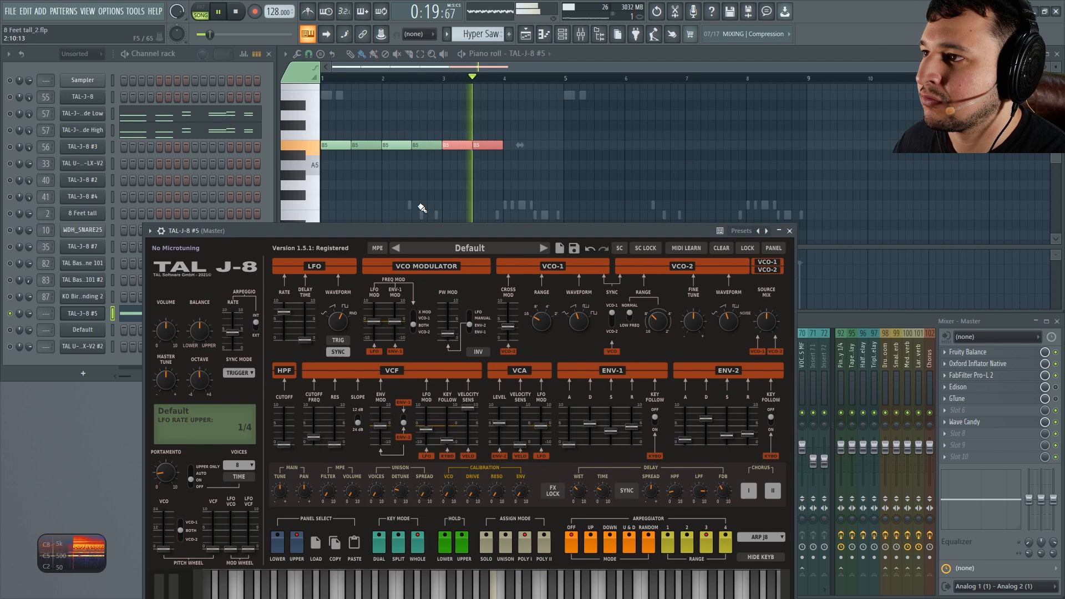
pyautogui.press('space')
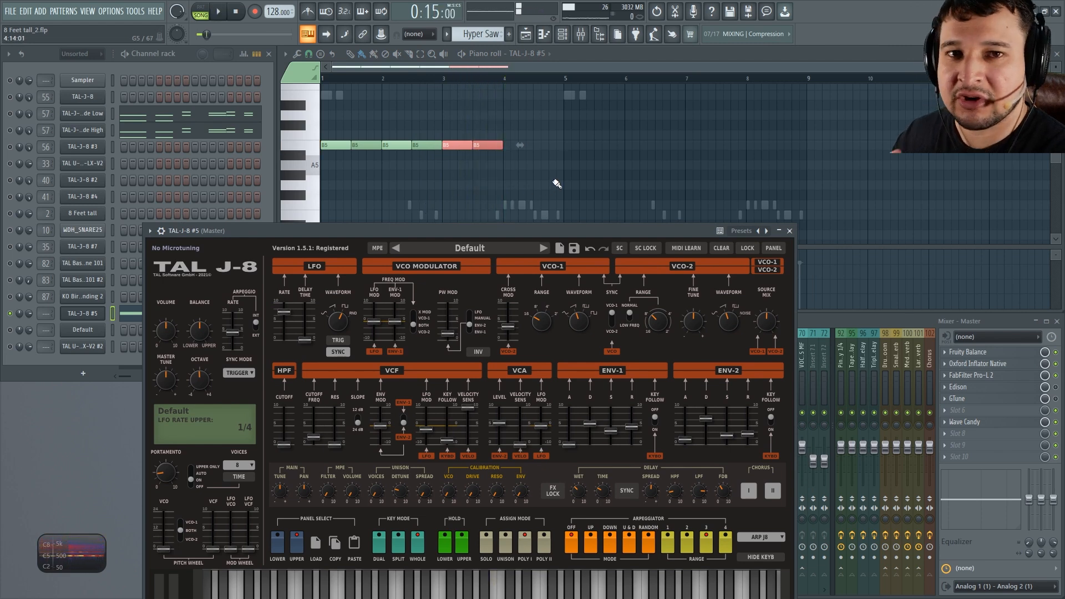
# Close the synth window and raise the last B5 note's velocity while playing the sequence.
pyautogui.scroll(-3, 570, 184)
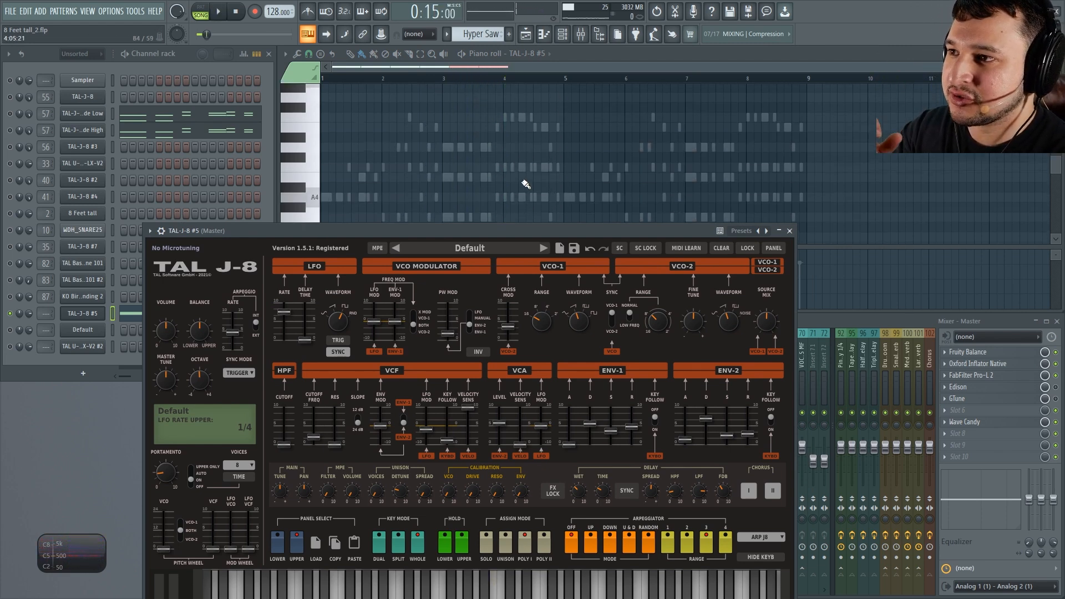
pyautogui.click(789, 230)
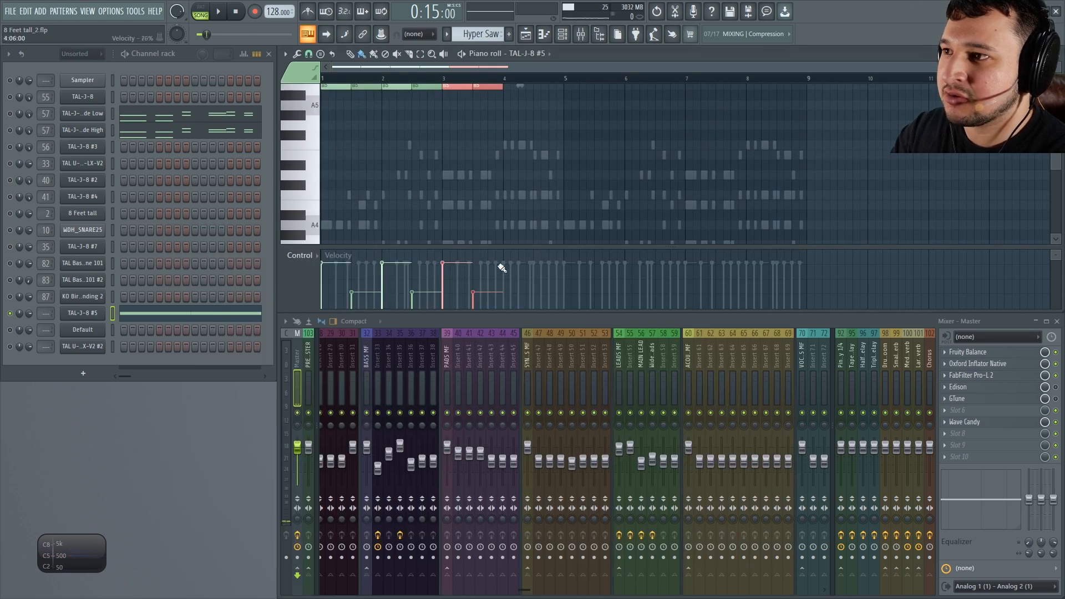
pyautogui.scroll(4, 423, 222)
pyautogui.press('space')
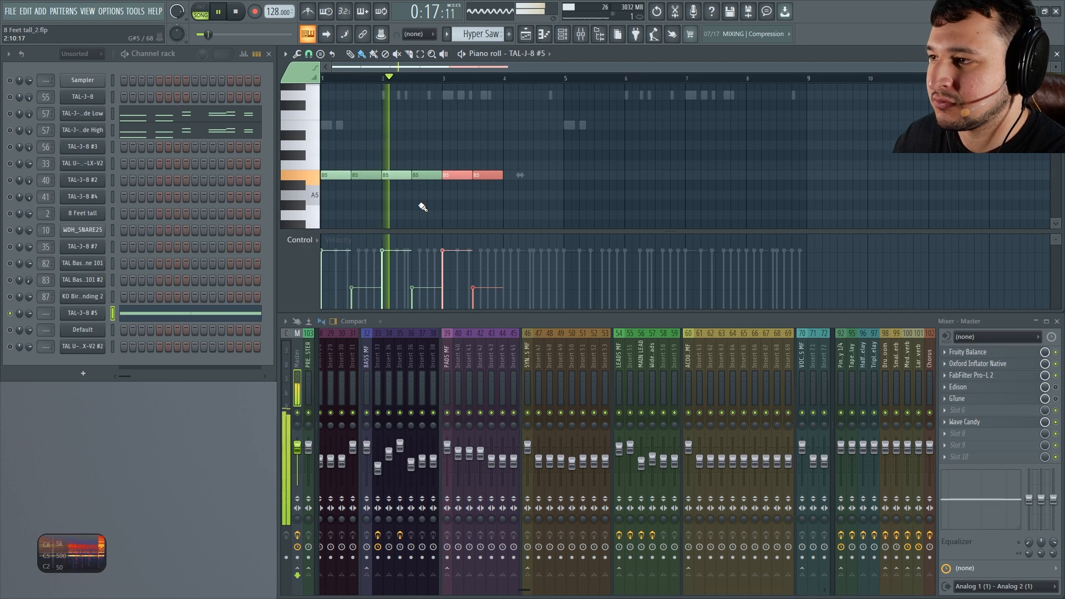
pyautogui.keyDown('ctrl'); pyautogui.click(423, 208); pyautogui.keyUp('ctrl')
pyautogui.moveTo(484, 251); pyautogui.dragTo(494, 267)
pyautogui.press('space')
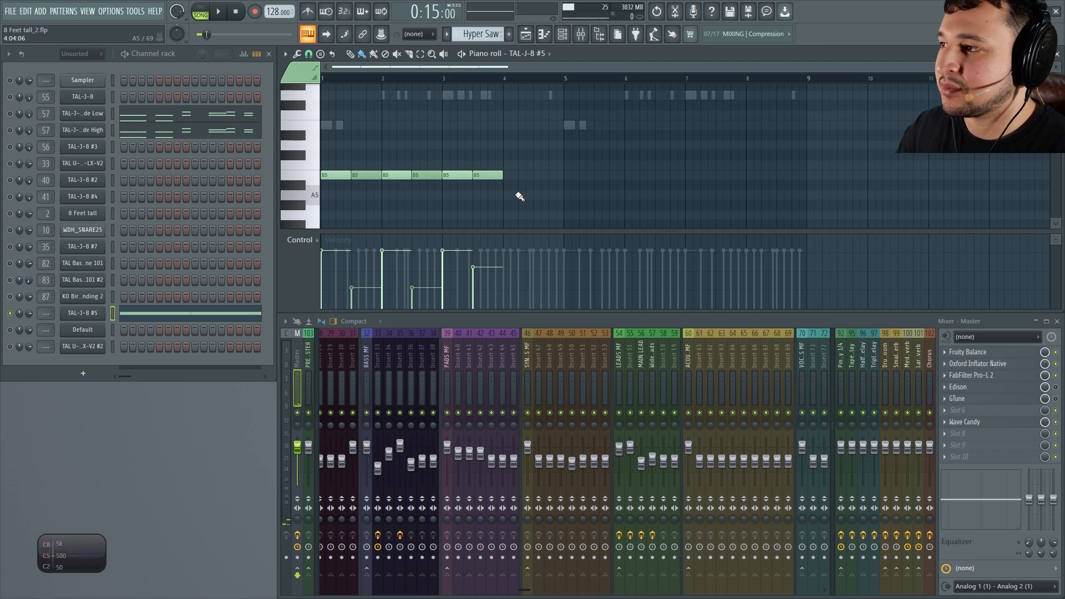
# Reopen the TAL-J-8 #5 synth and raise its VCA velocity sensitivity to 10.00 while playing the B5 sequence.
pyautogui.click(93, 314)
pyautogui.moveTo(284, 231); pyautogui.dragTo(287, 184)
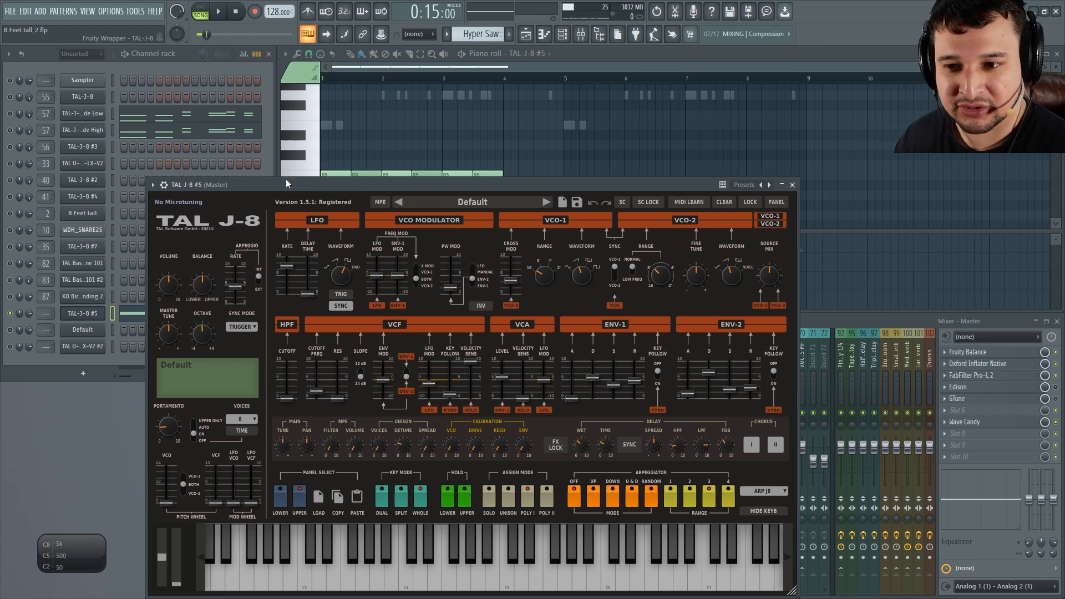
pyautogui.hotkey('ctrl', 's')
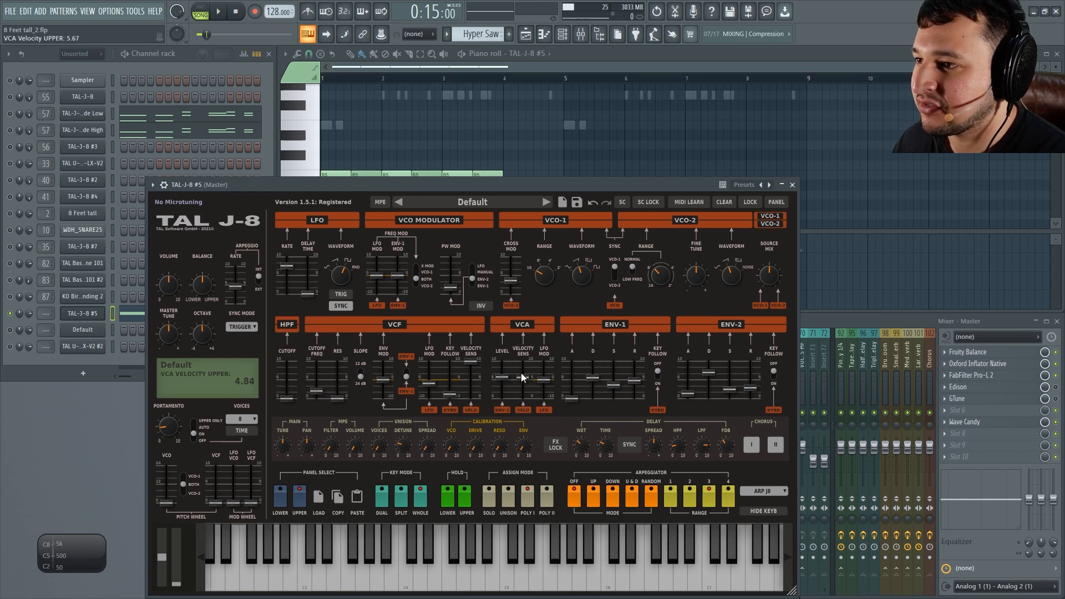
pyautogui.moveTo(537, 187); pyautogui.dragTo(534, 214)
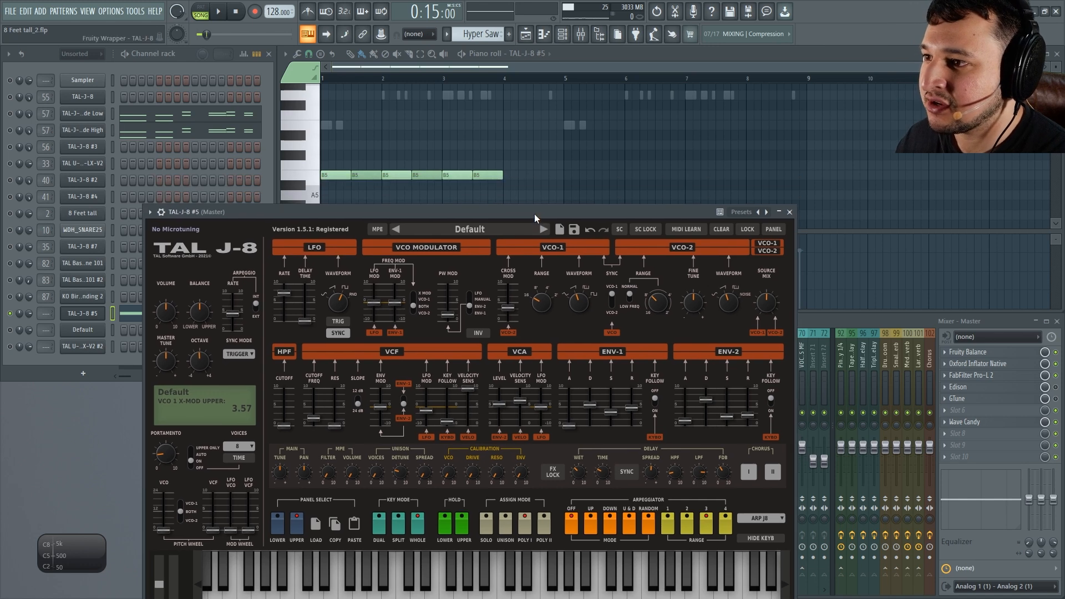
pyautogui.press('space')
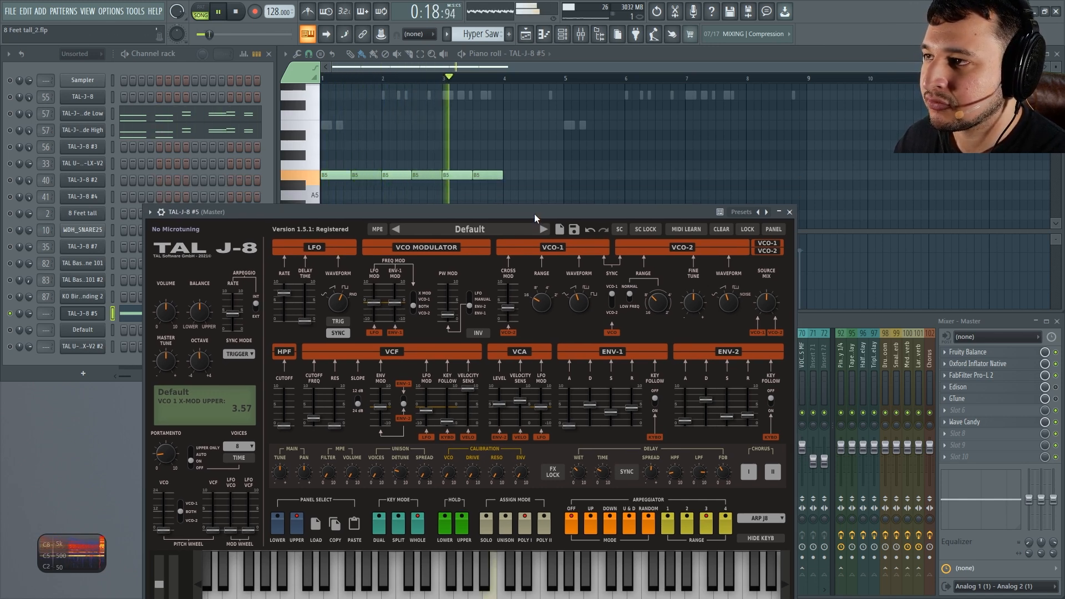
pyautogui.moveTo(521, 404); pyautogui.dragTo(513, 353)
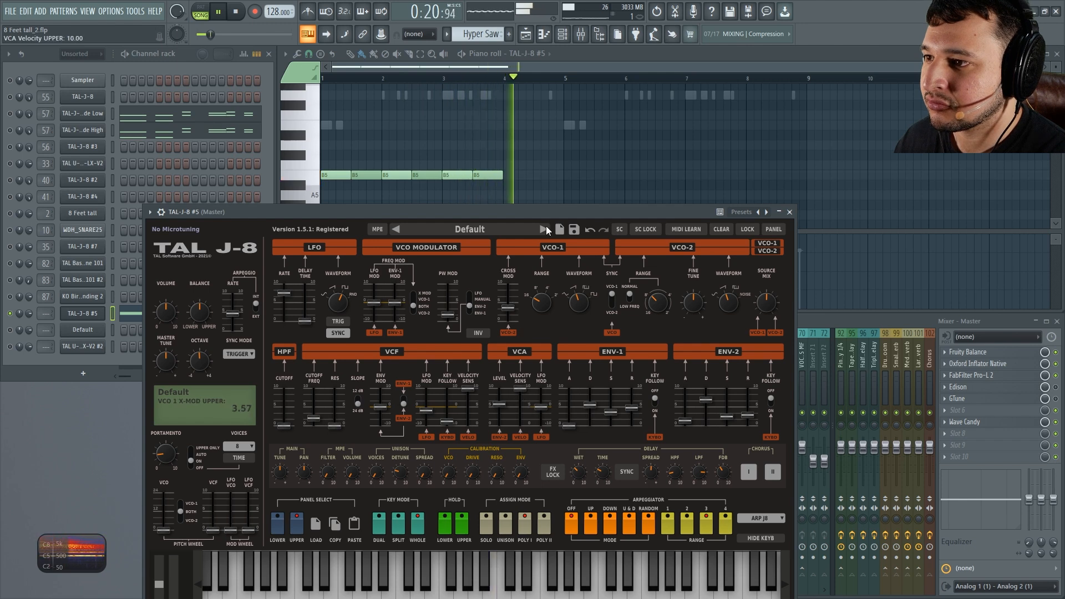
pyautogui.press('space')
# Raise the VCA LFO modulation and the LFO rate, playing the B5 sequence to hear the volume modulation.
pyautogui.moveTo(547, 409); pyautogui.dragTo(542, 396)
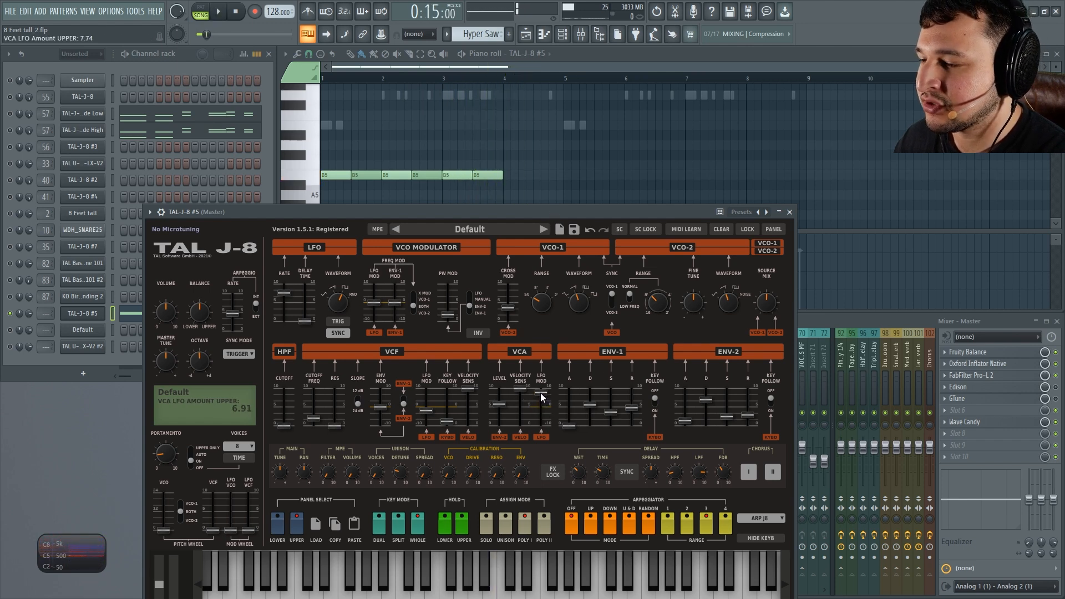
pyautogui.click(418, 206)
pyautogui.press('space')
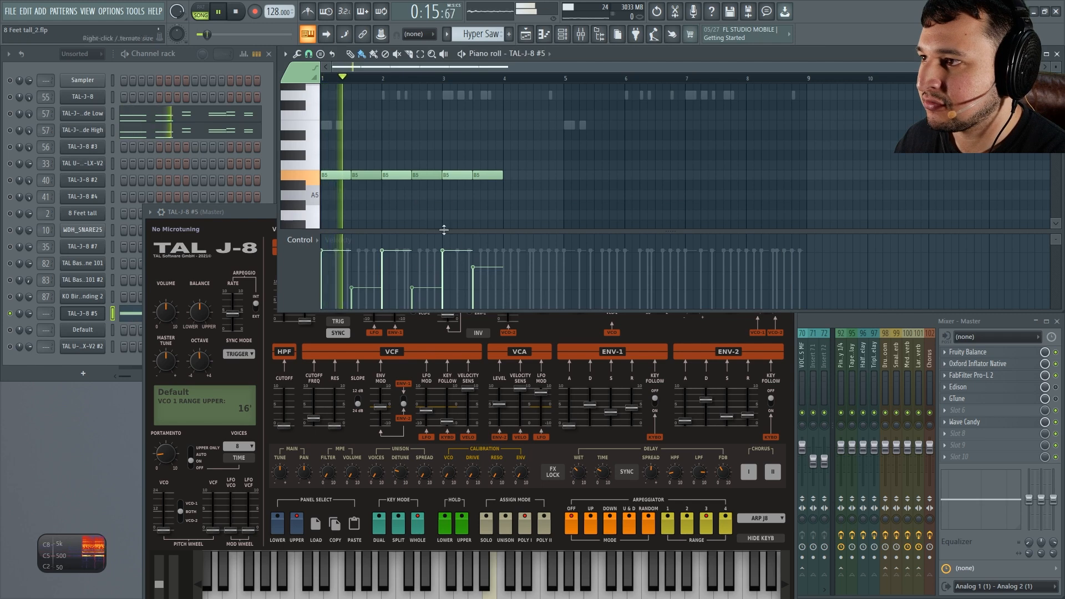
pyautogui.click(244, 212)
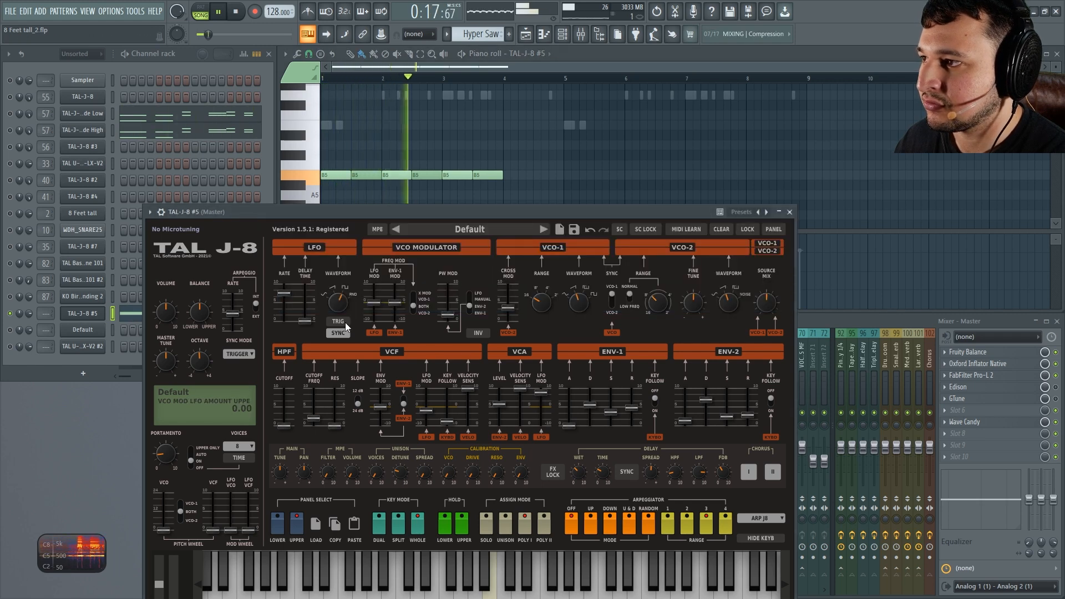
pyautogui.press('space')
pyautogui.moveTo(281, 291)
pyautogui.mouseDown()
pyautogui.moveTo(277, 283)
pyautogui.moveTo(291, 292)
pyautogui.mouseUp()
pyautogui.press('space')
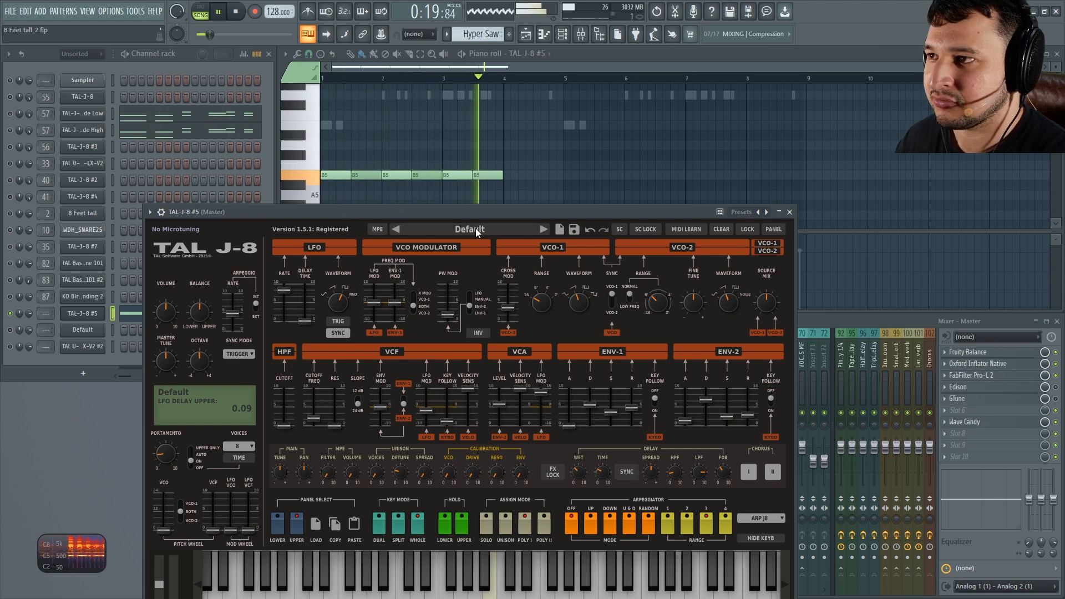
pyautogui.press('space')
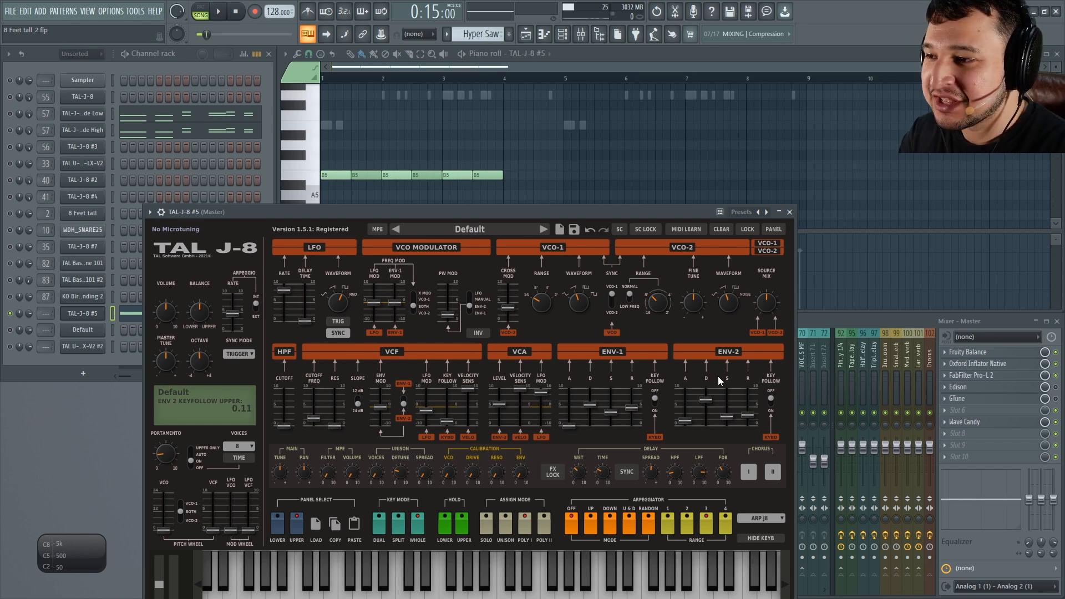
# Close the TAL-J-8 #5 synth window and bring up the playlist arrangement.
pyautogui.moveTo(529, 214); pyautogui.dragTo(556, 152)
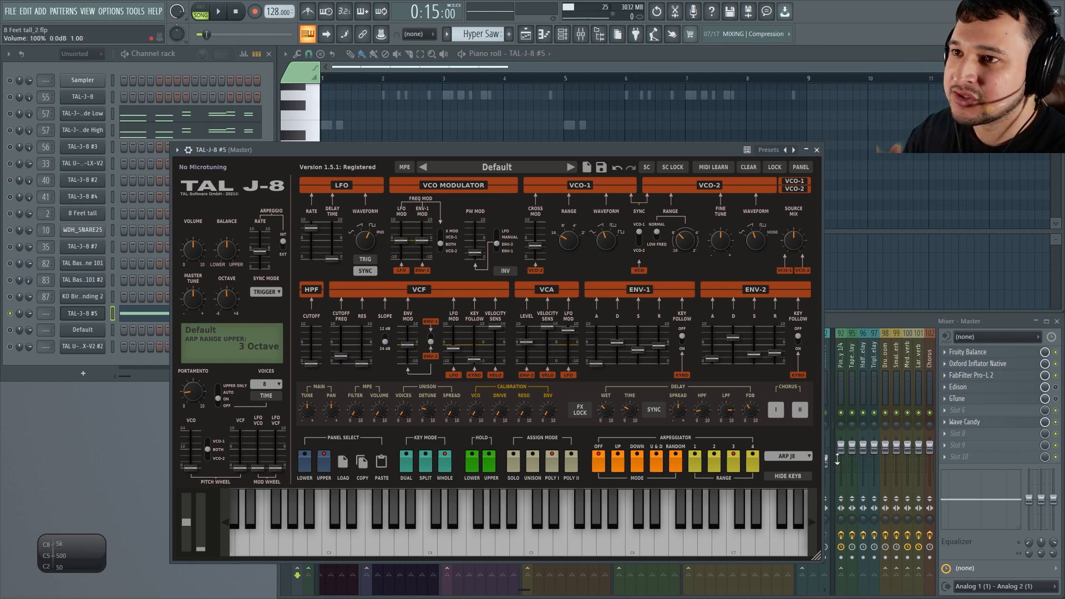
pyautogui.click(816, 149)
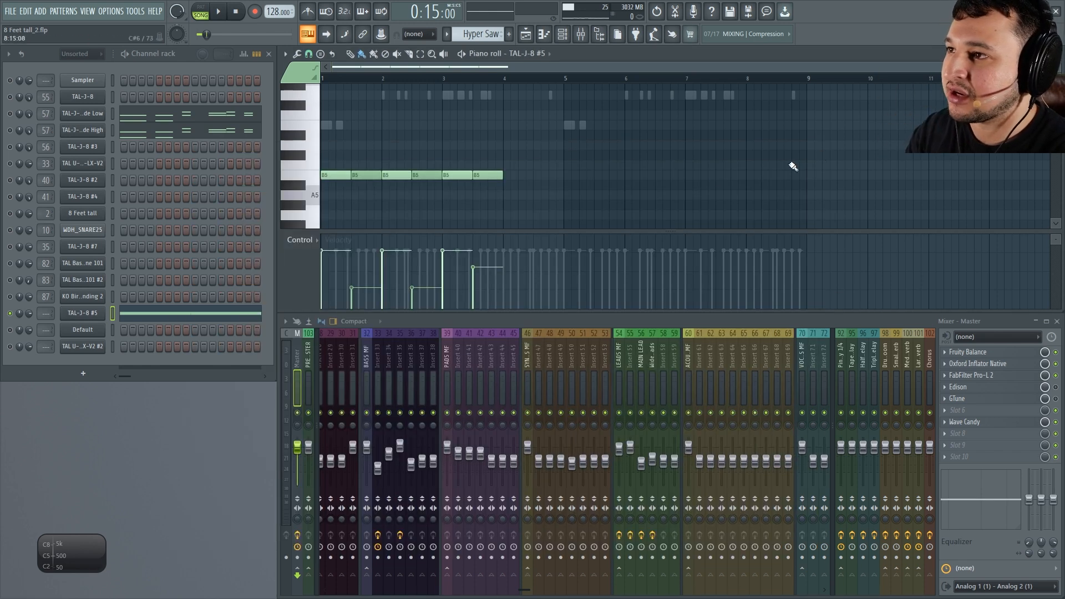
pyautogui.click(524, 35)
pyautogui.scroll(8, 614, 159)
pyautogui.scroll(-5, 613, 182)
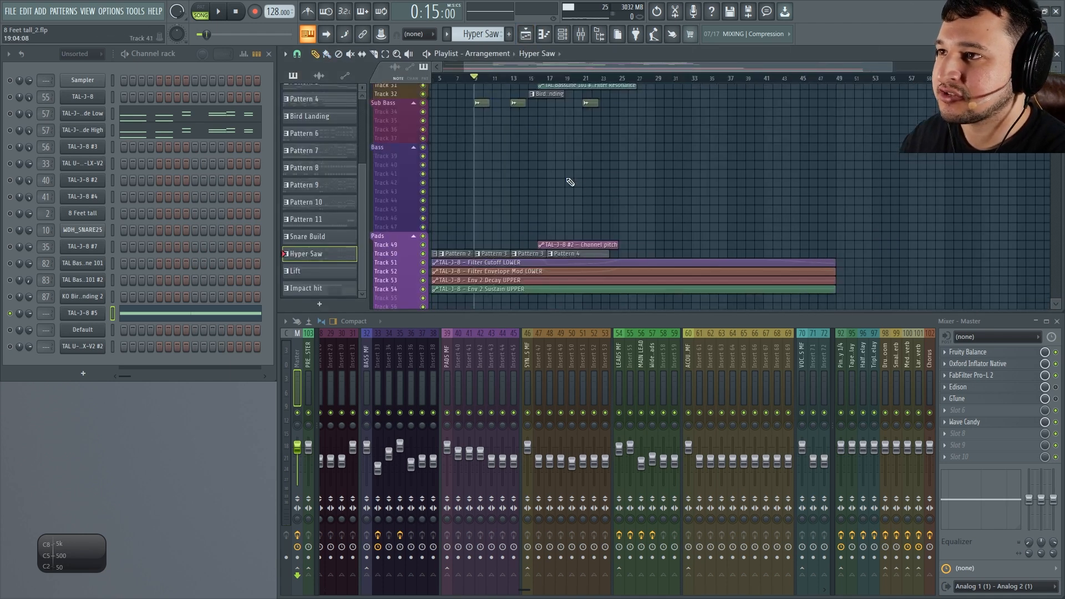
pyautogui.scroll(5, 582, 186)
pyautogui.scroll(-3, 582, 186)
# Cut the B5 notes from the TAL-J-8 #5 channel in the Hyper Saw pattern.
pyautogui.rightClick(77, 312)
pyautogui.click(265, 302)
pyautogui.rightClick(104, 317)
pyautogui.click(225, 313)
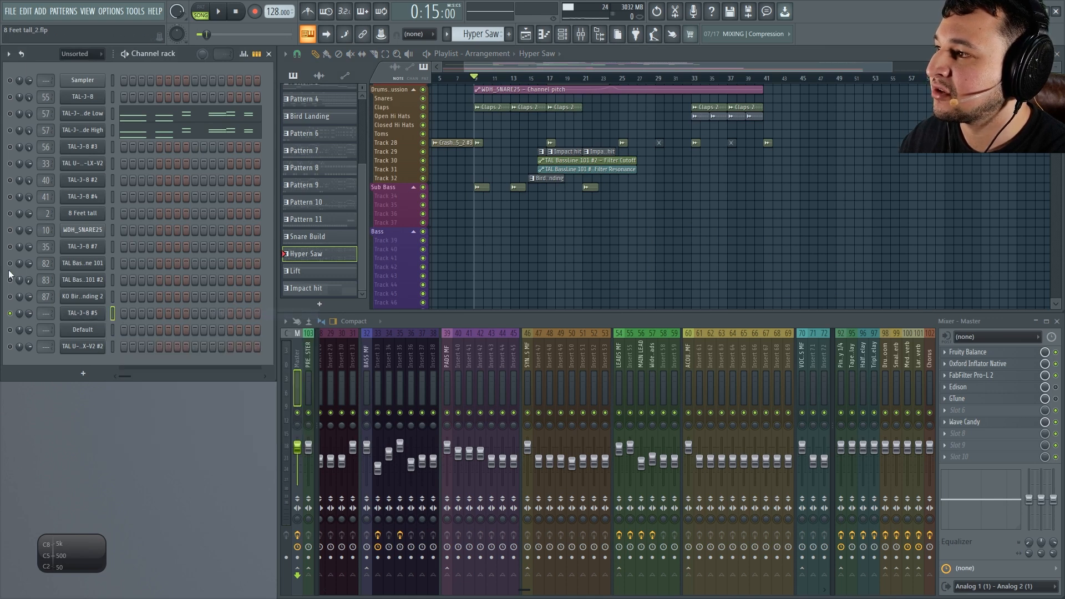
# Re-enable all channels and play the full arrangement from bar 1.
pyautogui.scroll(7, 540, 255)
pyautogui.scroll(4, 685, 216)
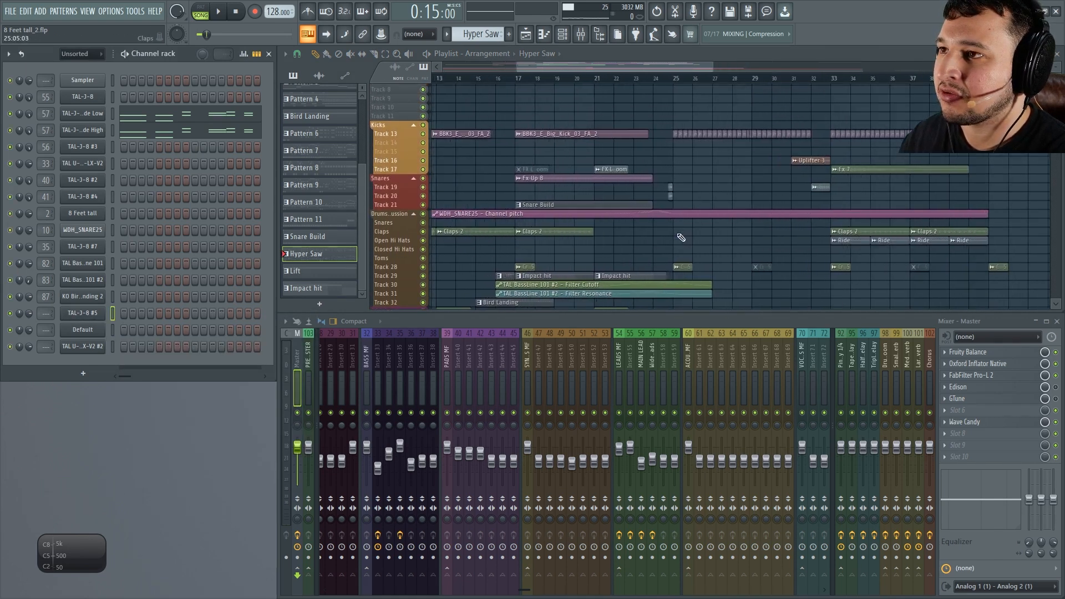
pyautogui.scroll(-5, 687, 234)
pyautogui.scroll(-6, 565, 238)
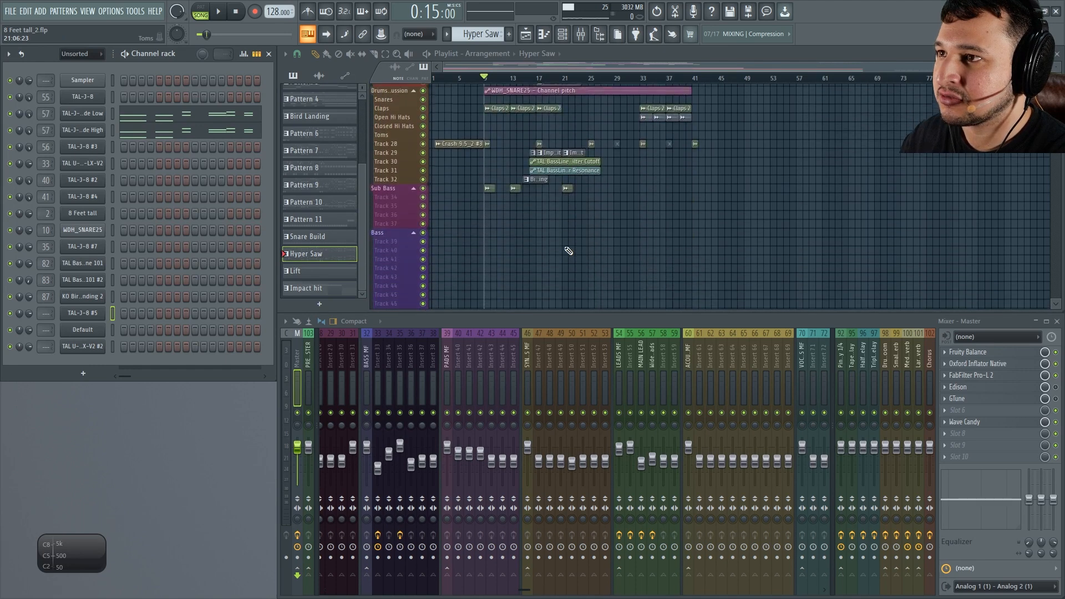
pyautogui.scroll(4, 568, 250)
pyautogui.scroll(5, 546, 245)
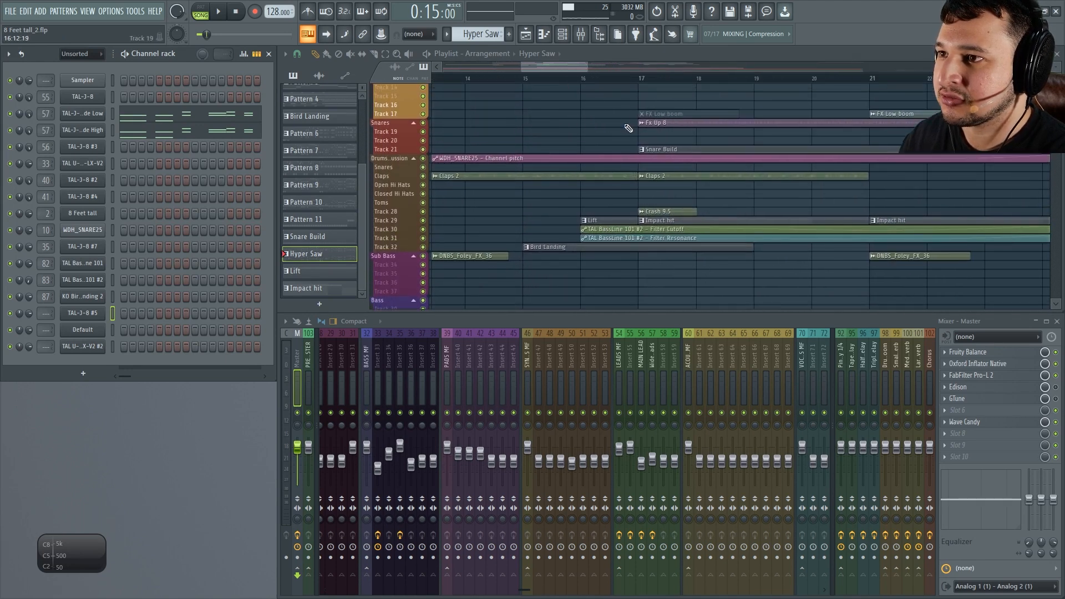
pyautogui.scroll(-10, 600, 236)
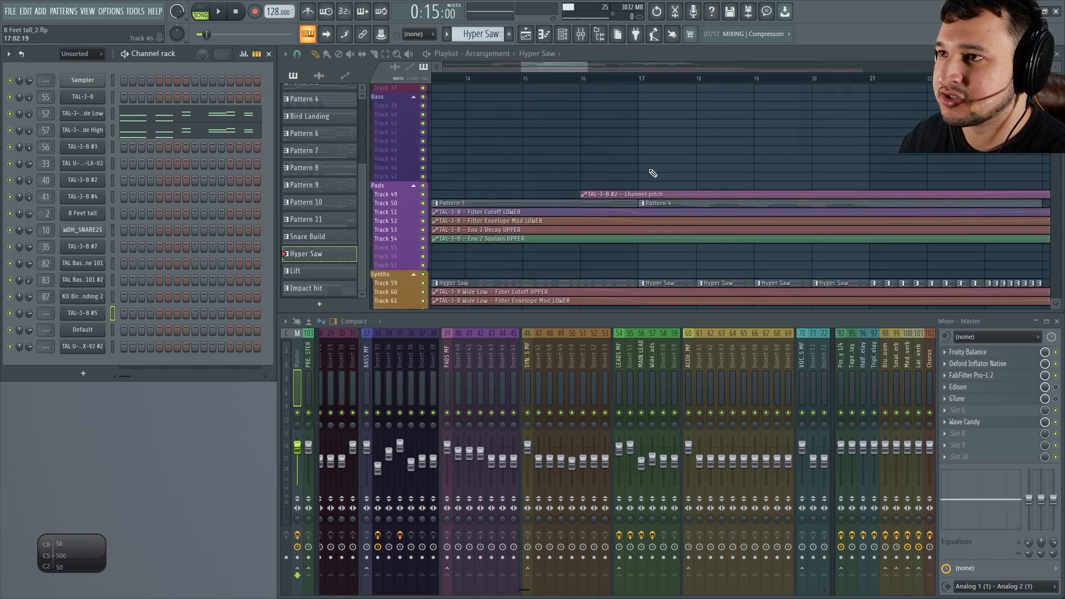
pyautogui.scroll(-5, 643, 166)
pyautogui.moveTo(448, 79); pyautogui.dragTo(425, 84)
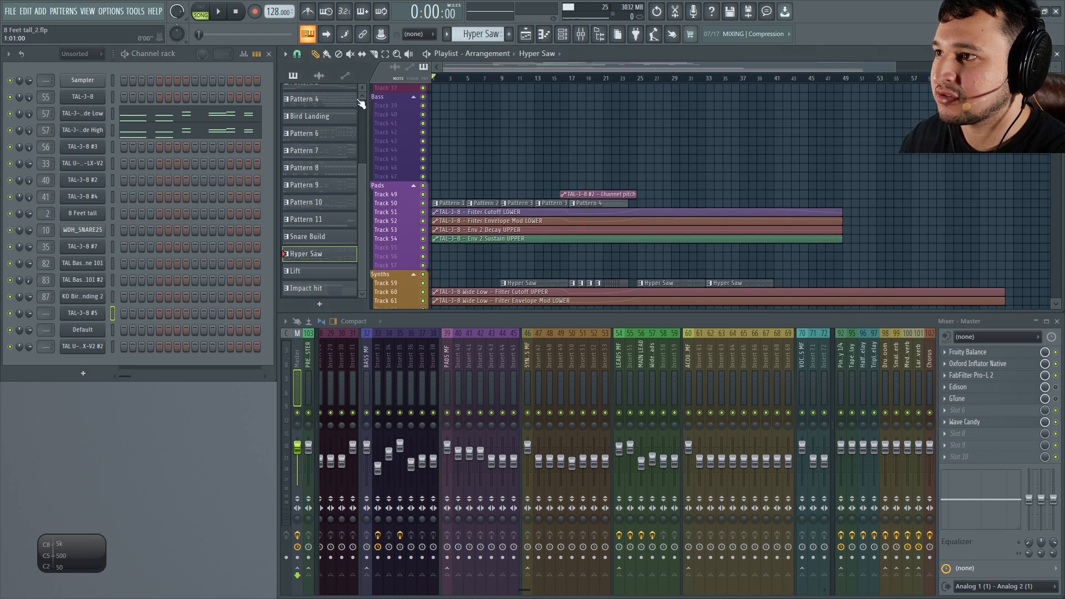
pyautogui.press('space')
pyautogui.scroll(2, 444, 263)
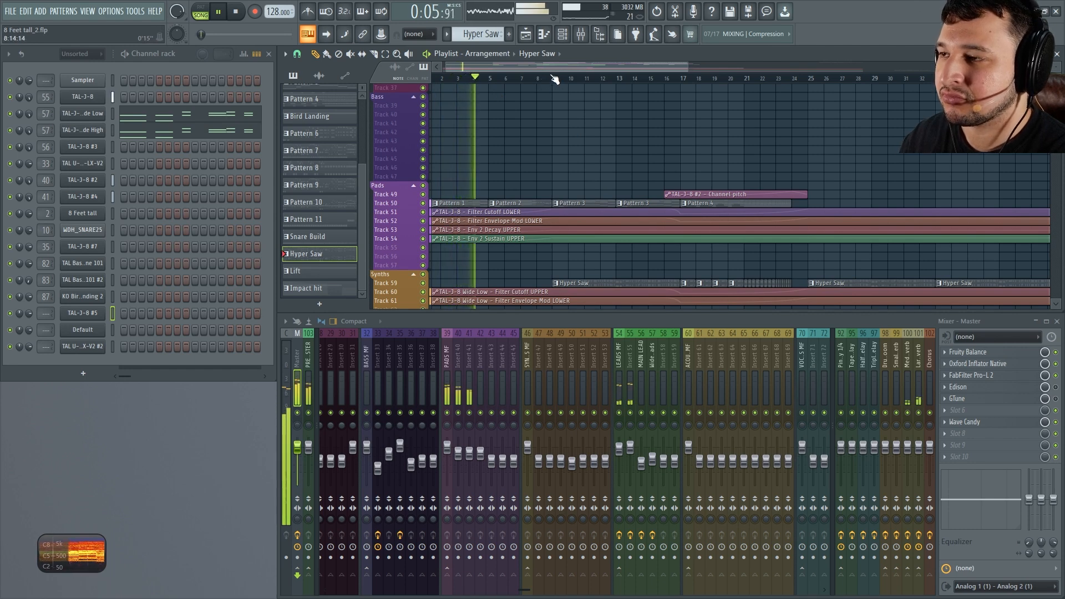
# Enlarge the Wave Candy spectrum display and listen to the arrangement through the Hyper Saw section, then stop playback.
pyautogui.click(63, 561)
pyautogui.scroll(-2, 506, 261)
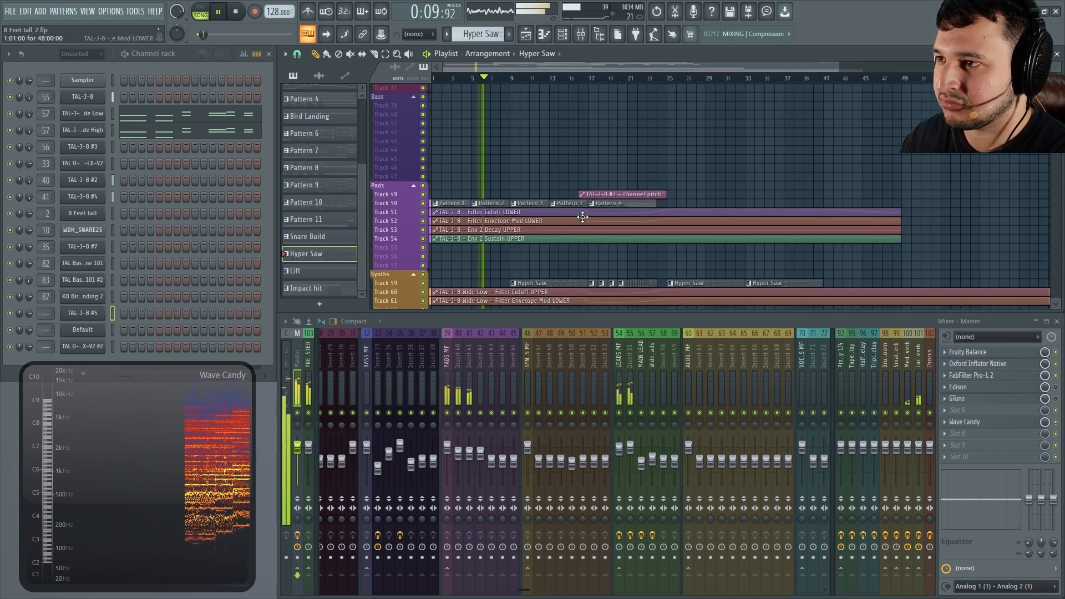
pyautogui.scroll(3, 460, 266)
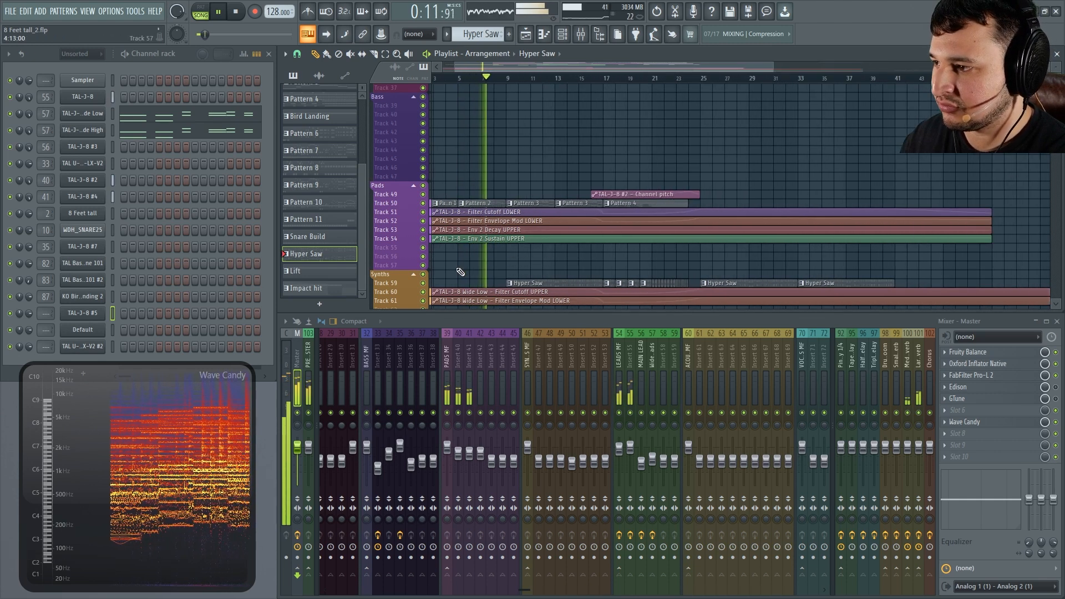
pyautogui.scroll(1, 480, 265)
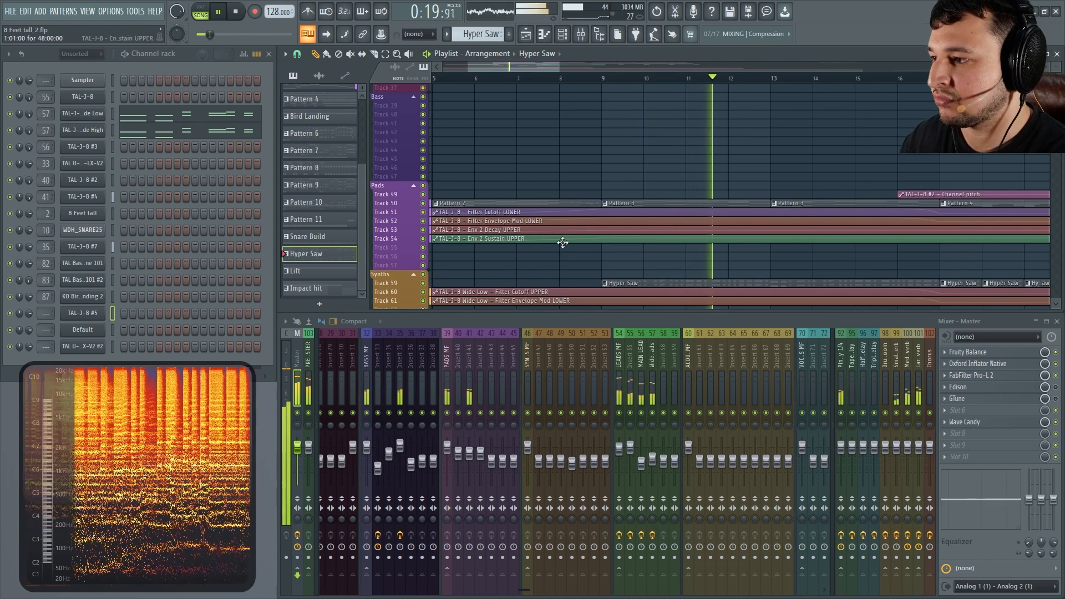
pyautogui.scroll(-2, 555, 257)
pyautogui.scroll(2, 813, 238)
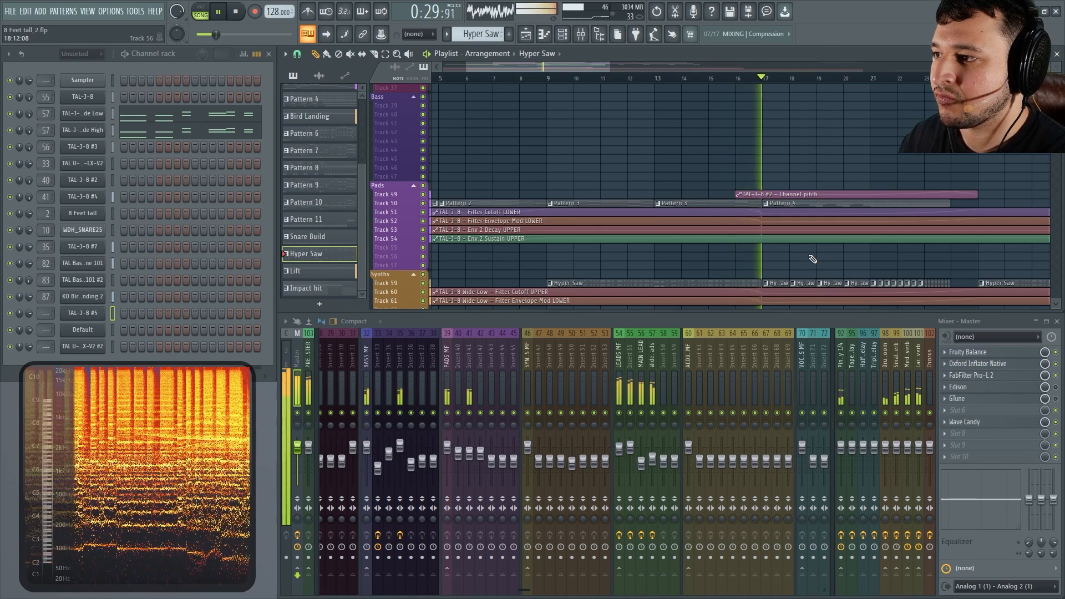
pyautogui.press('space')
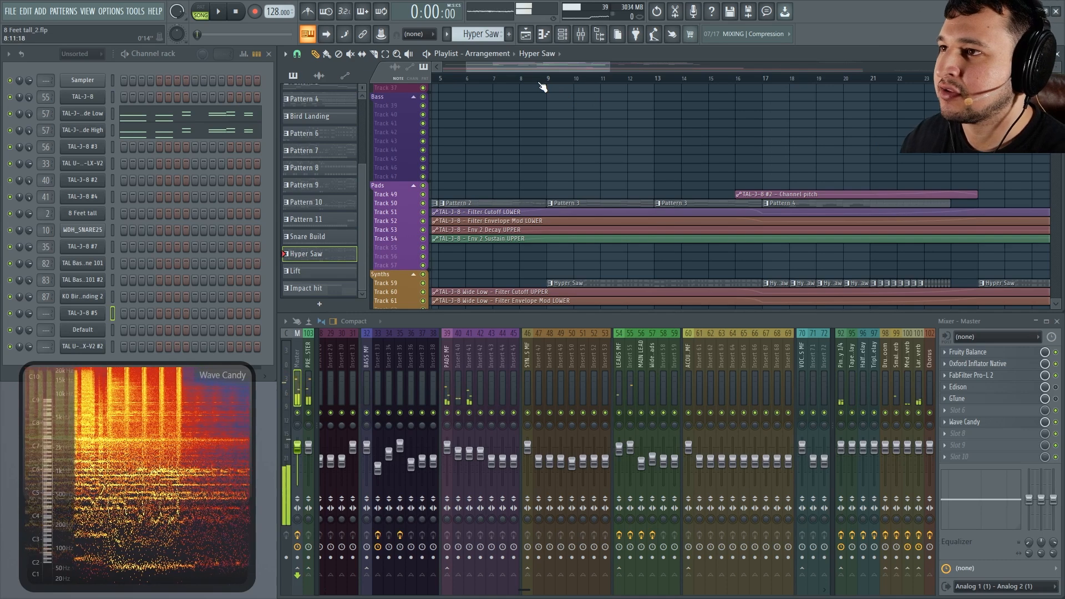
# Select Pattern 3, solo the TAL-J-8 #7 channel and play it from bar 9 with bars 9 to 16 looped.
pyautogui.scroll(3, 587, 150)
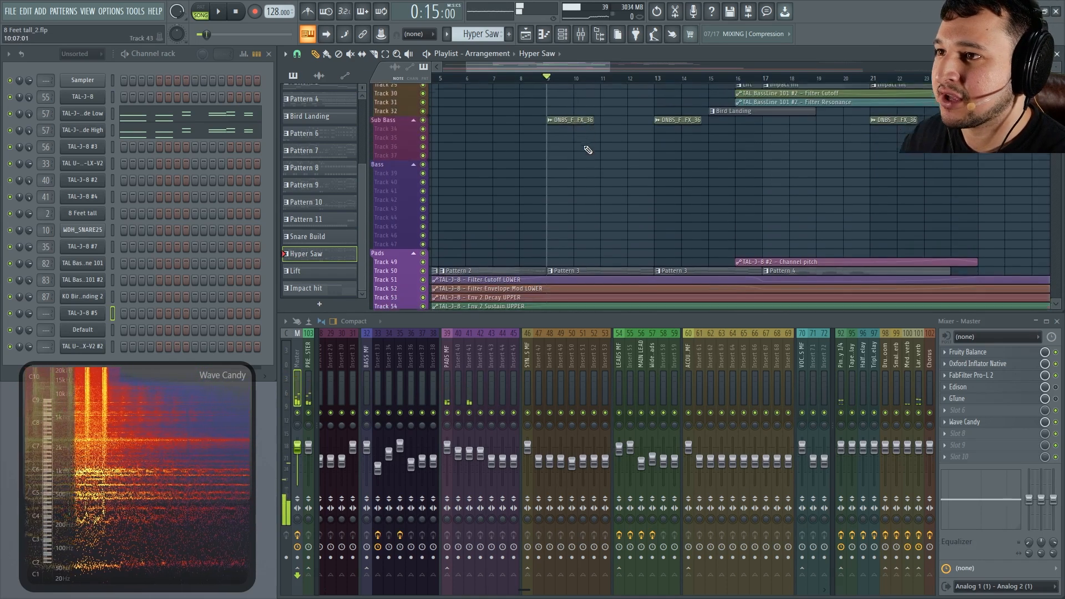
pyautogui.click(578, 247)
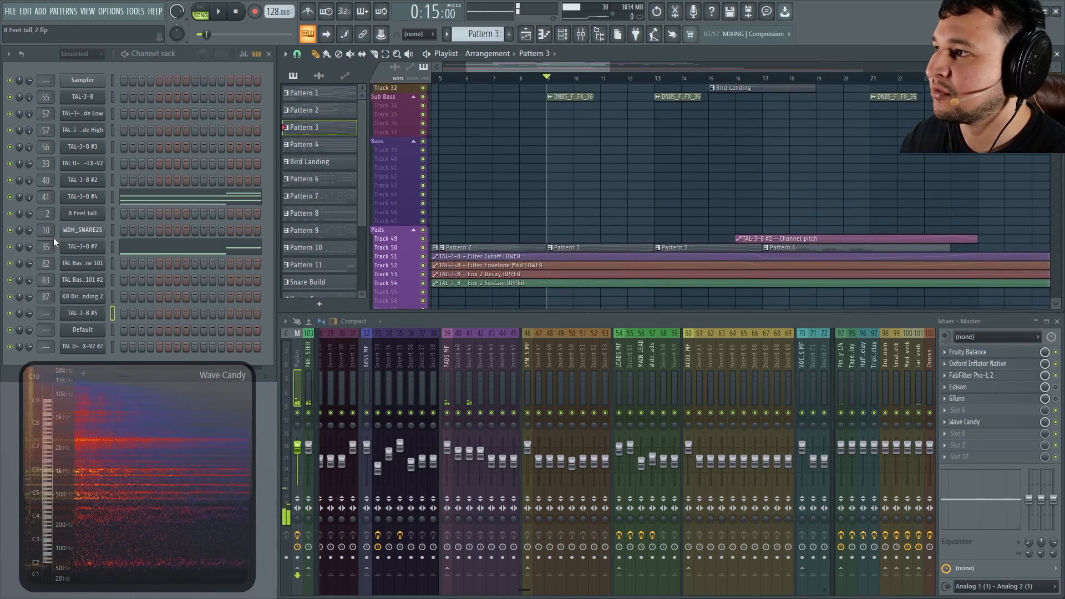
pyautogui.press('space')
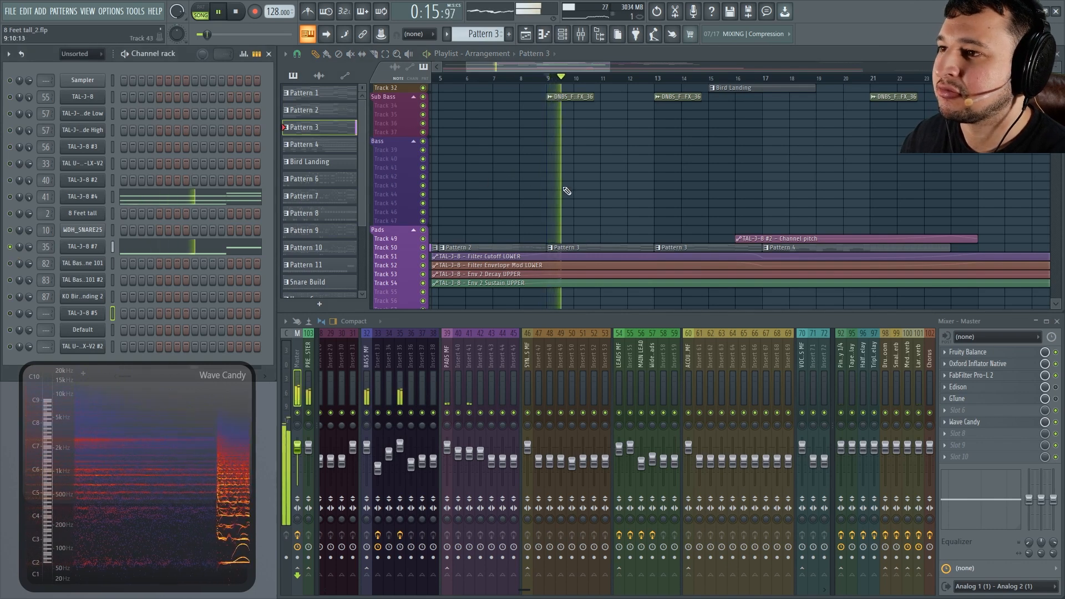
pyautogui.moveTo(497, 269); pyautogui.dragTo(839, 224)
pyautogui.moveTo(571, 116); pyautogui.dragTo(905, 102)
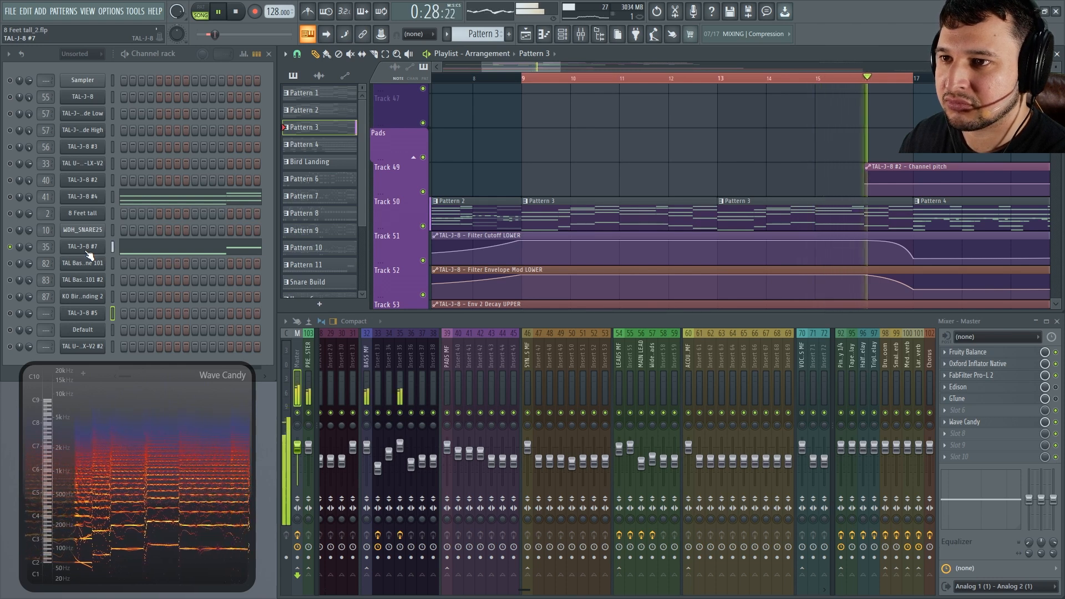
pyautogui.press('space')
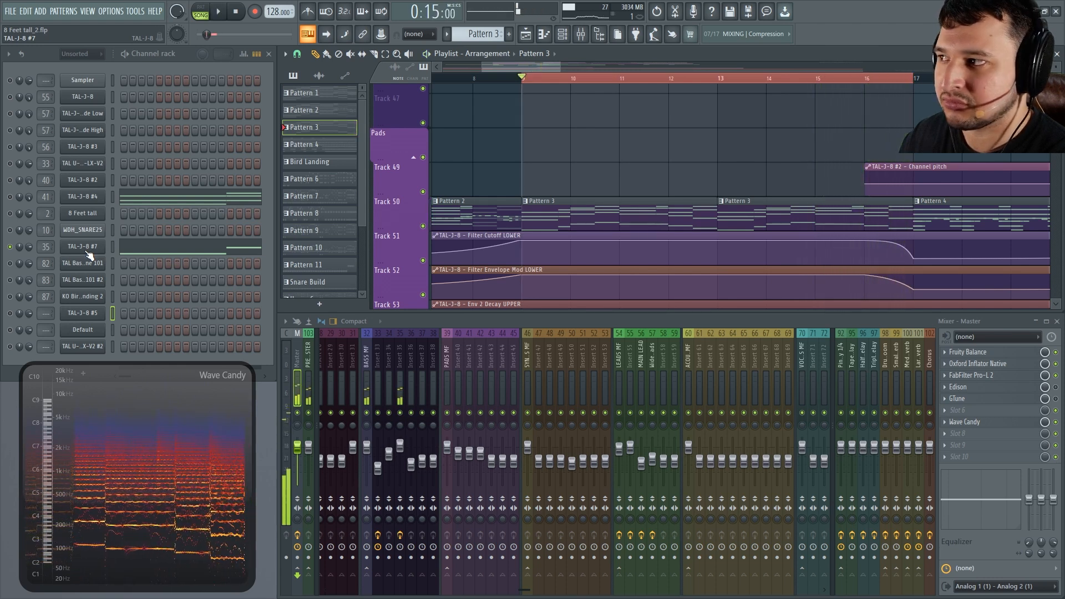
# Open the TAL-J-8 #7 synth, then shrink its window and move it clear of the channel rack.
pyautogui.click(86, 250)
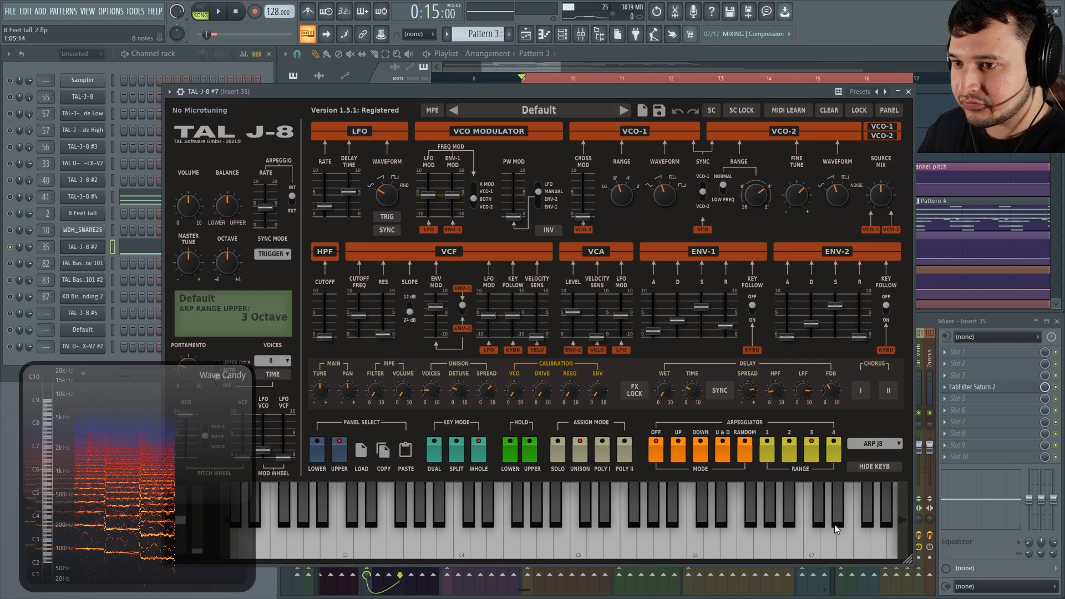
pyautogui.moveTo(908, 561); pyautogui.dragTo(840, 521)
pyautogui.moveTo(581, 92); pyautogui.dragTo(658, 155)
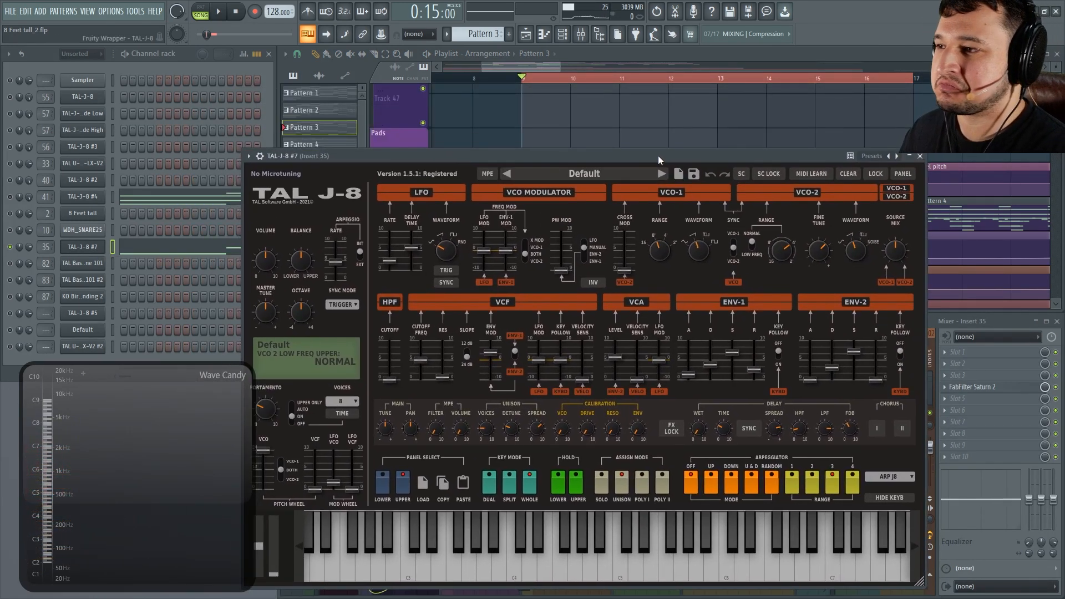
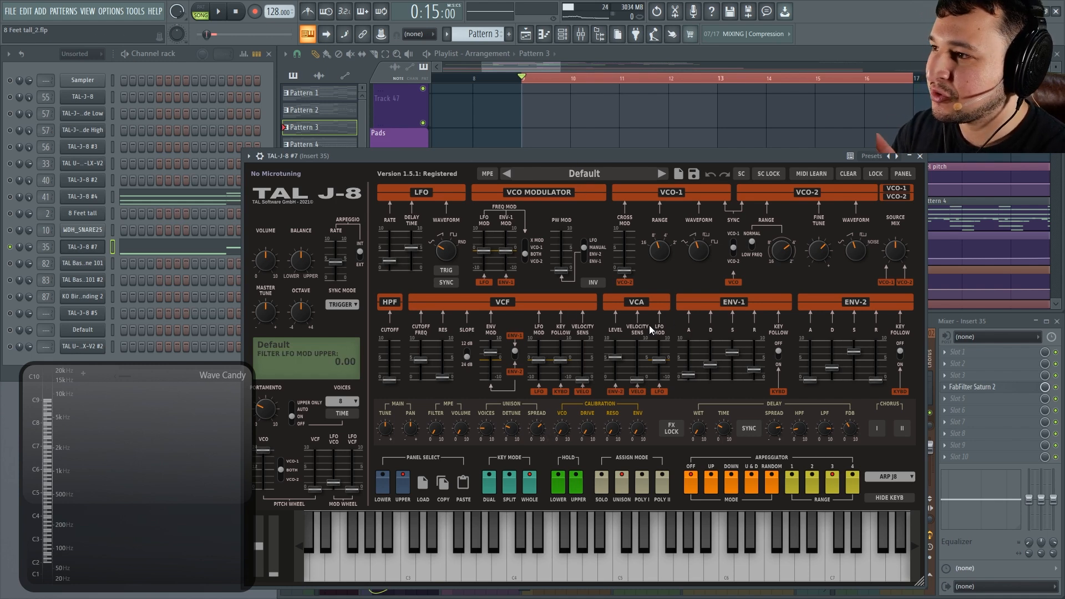
# Clone the TAL-J-8 #7 channel and move its Pattern 3 notes to the cloned channel.
pyautogui.rightClick(83, 246)
pyautogui.click(135, 341)
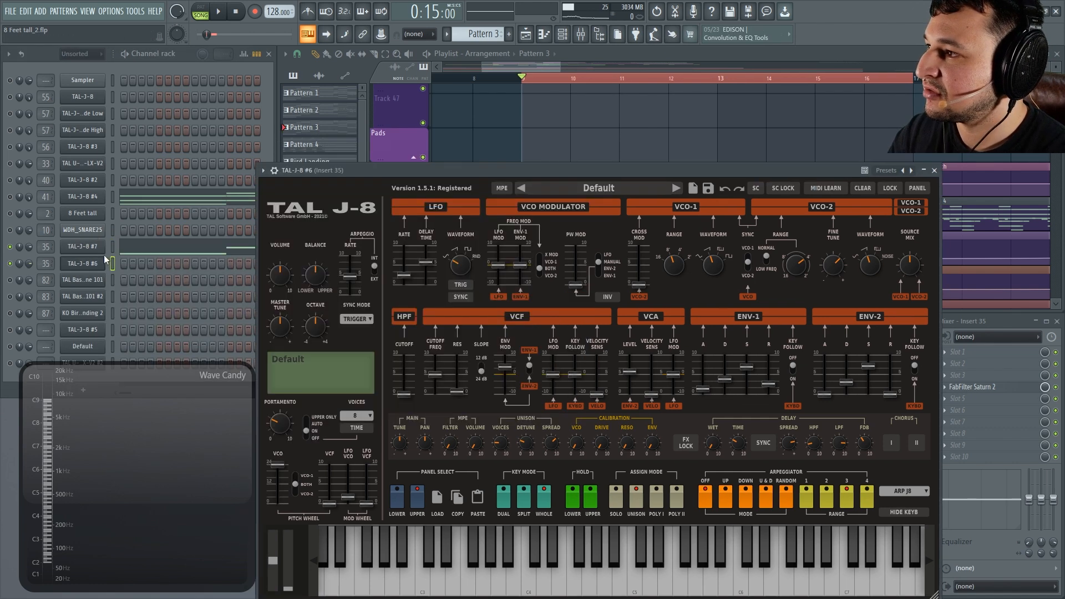
pyautogui.rightClick(92, 248)
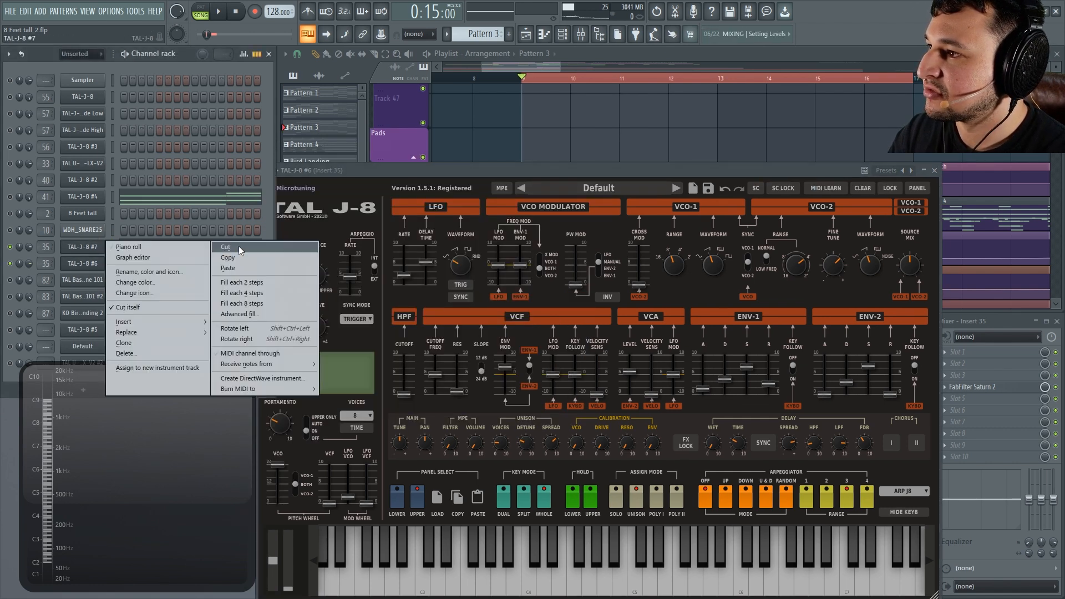
pyautogui.click(227, 247)
pyautogui.rightClick(90, 262)
pyautogui.click(264, 286)
# Load the Default preset in the TAL-J-8 #6 synth and play the loop from bar 9 to hear it.
pyautogui.click(90, 262)
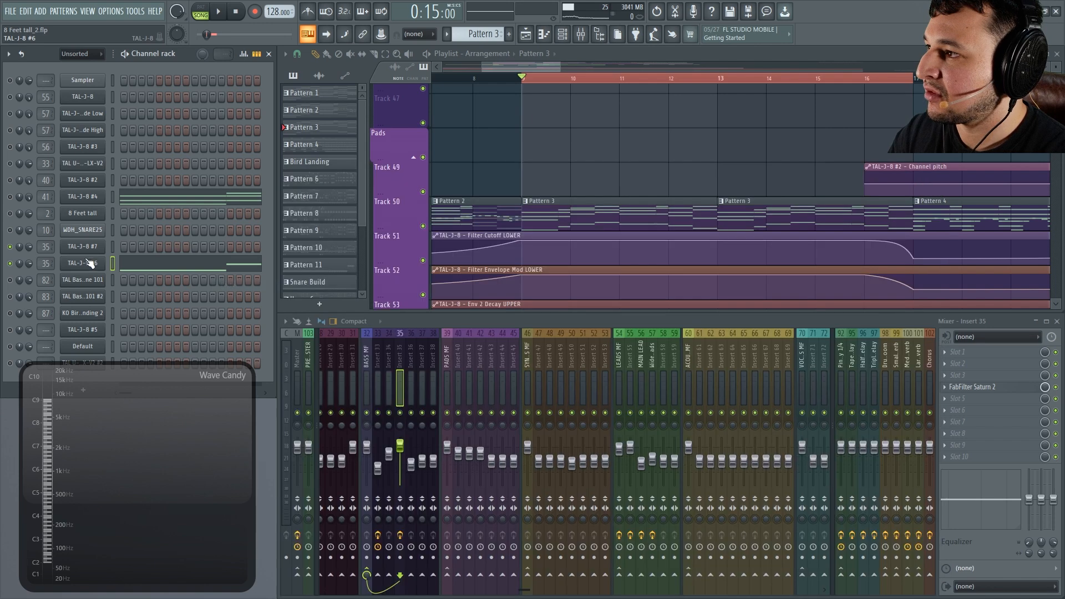
pyautogui.click(90, 262)
pyautogui.click(601, 192)
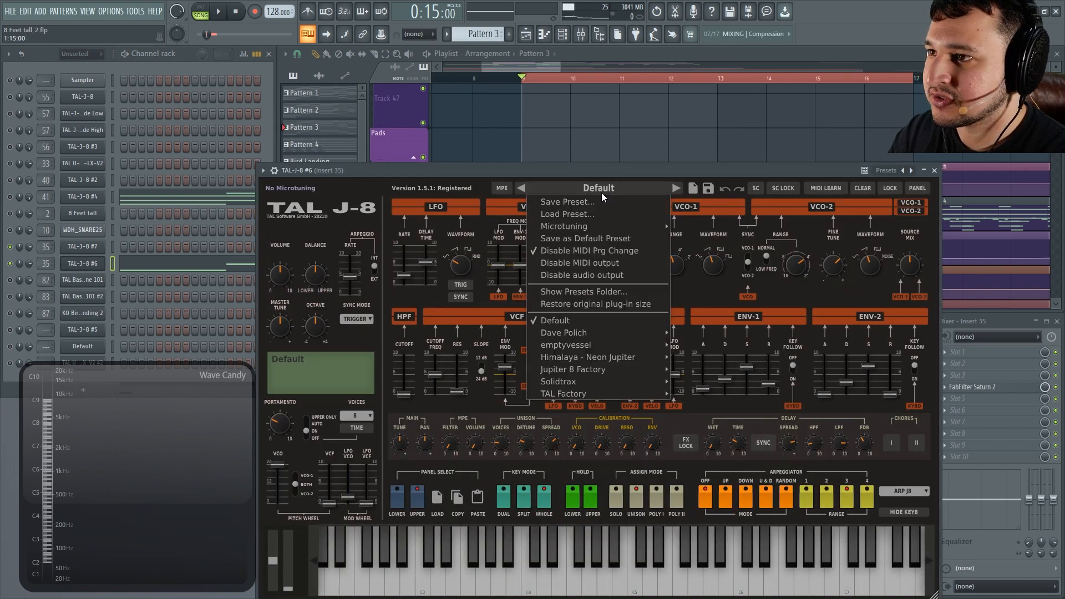
pyautogui.click(557, 320)
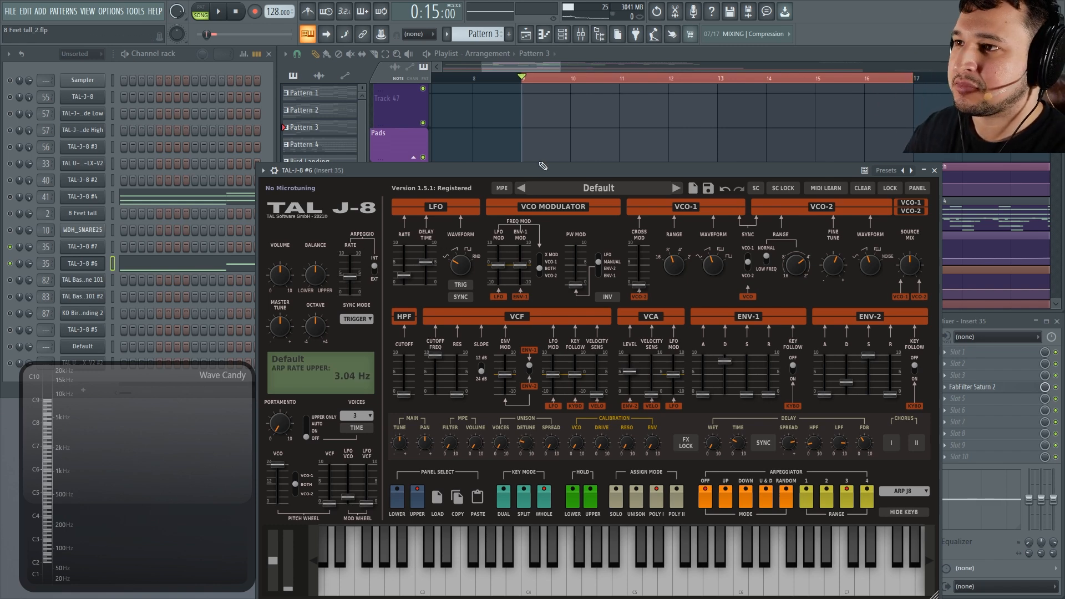
pyautogui.press('space')
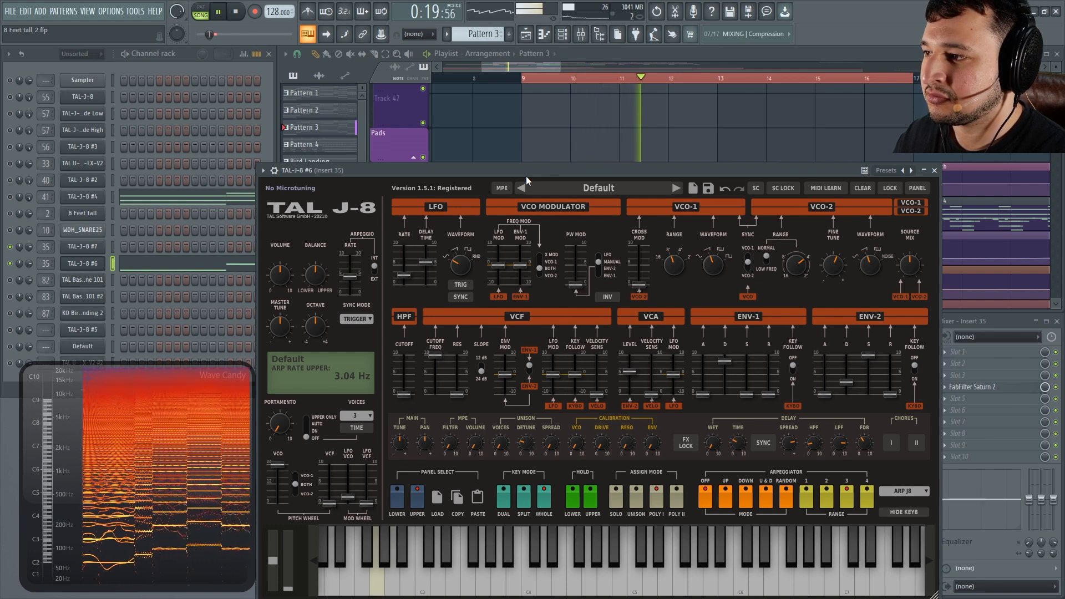
pyautogui.press('space')
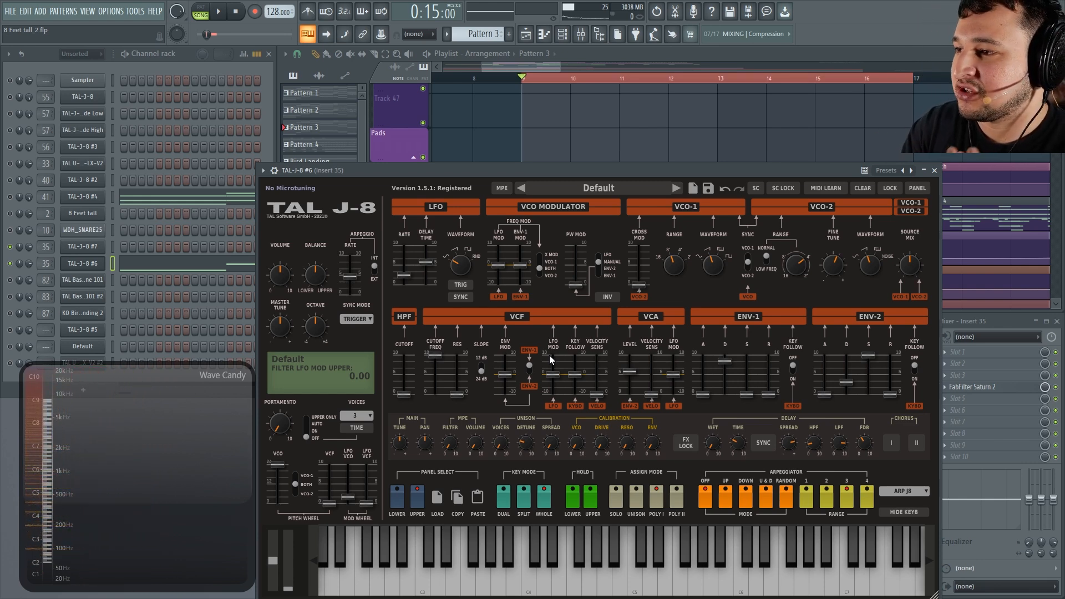
# Move the notes from TAL-J-8 #6 to the Default Sytrus channel and play the loop for comparison.
pyautogui.rightClick(86, 265)
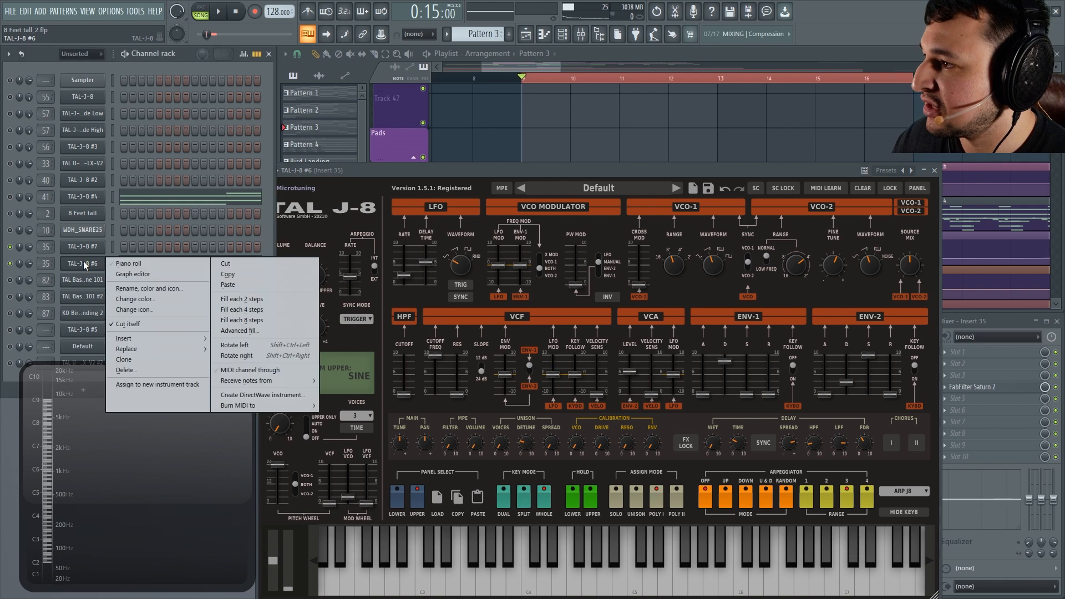
pyautogui.click(228, 263)
pyautogui.rightClick(116, 353)
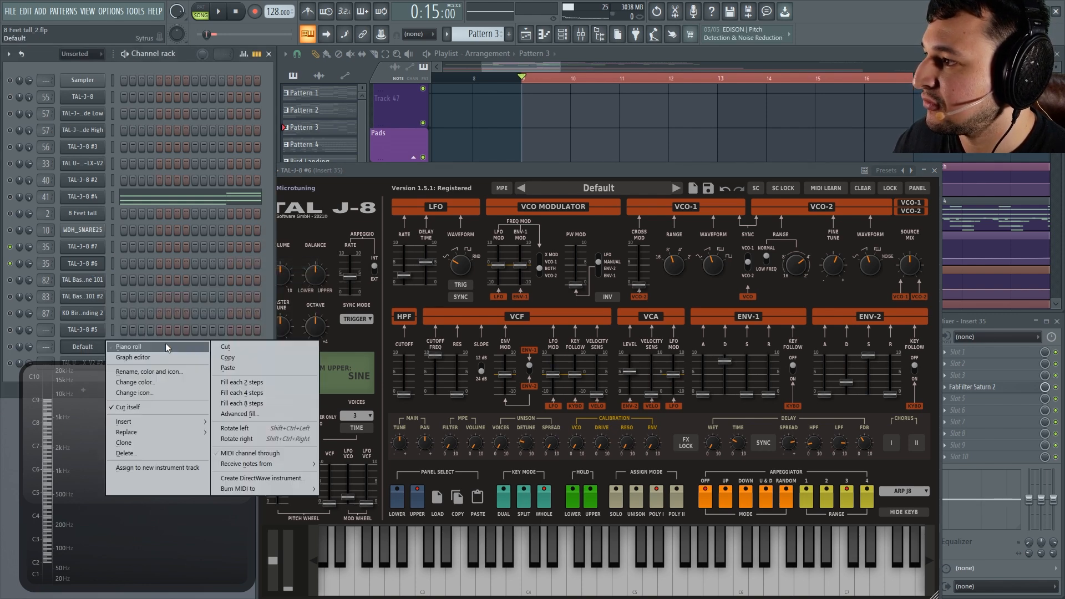
pyautogui.click(257, 373)
pyautogui.press('space')
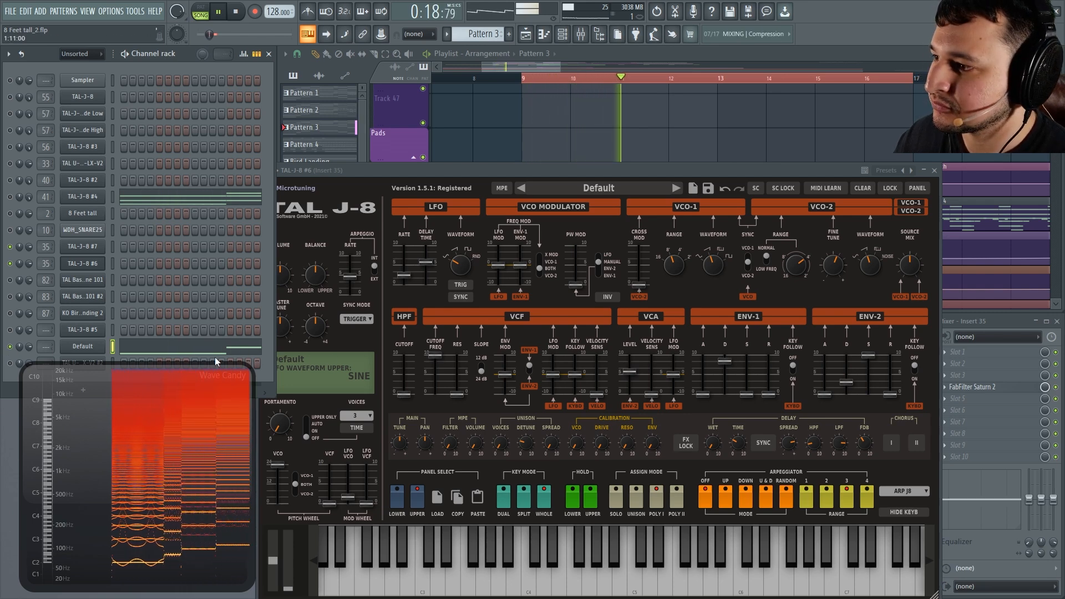
pyautogui.press('space')
# Move the notes from the Default Sytrus channel back to TAL-J-8 #6.
pyautogui.rightClick(108, 345)
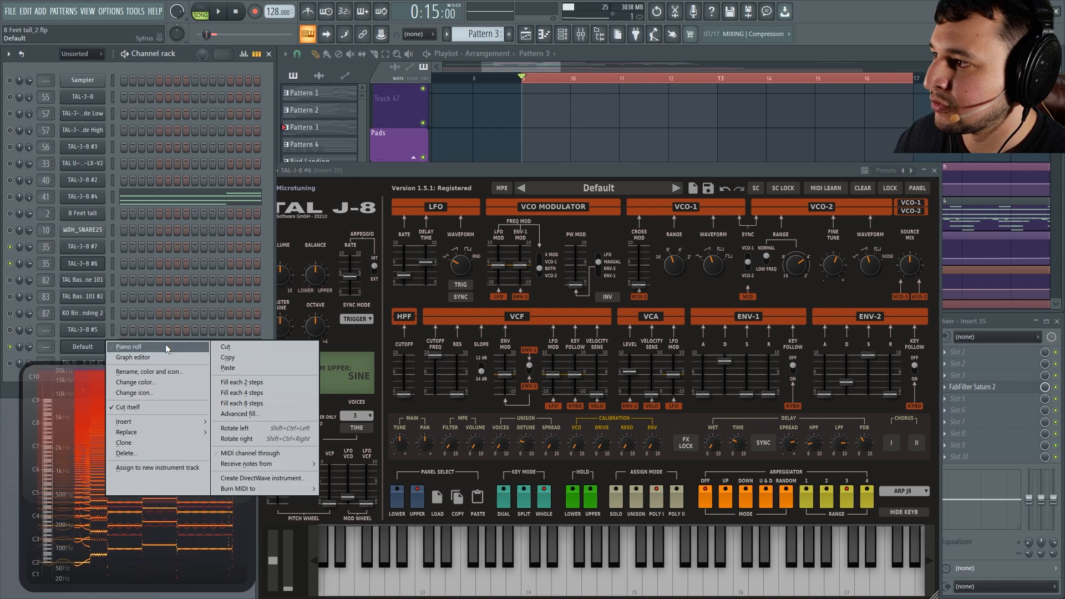
pyautogui.click(259, 345)
pyautogui.rightClick(109, 262)
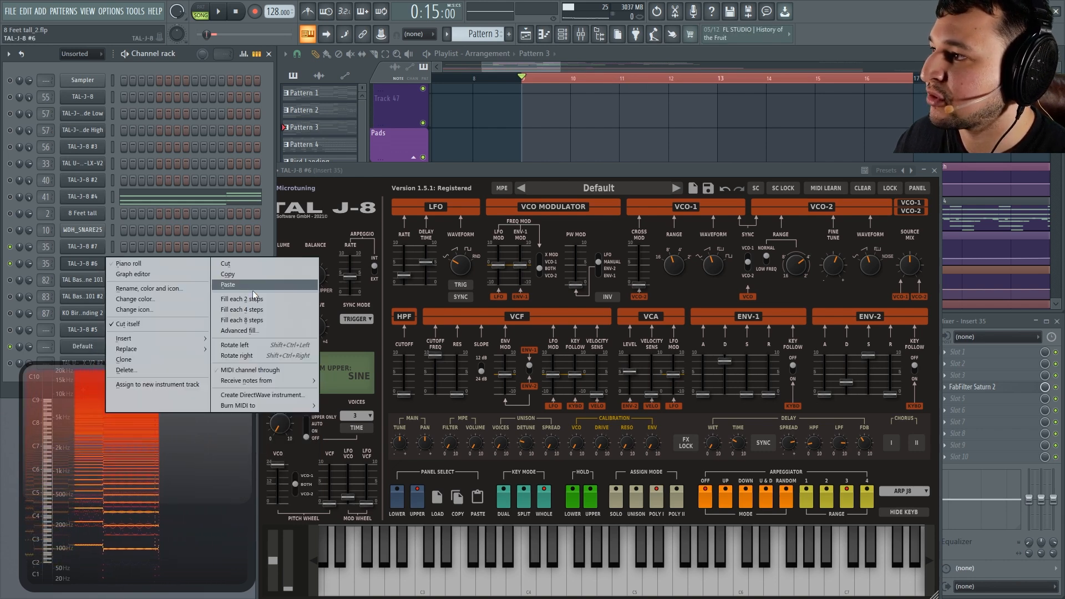
pyautogui.click(255, 285)
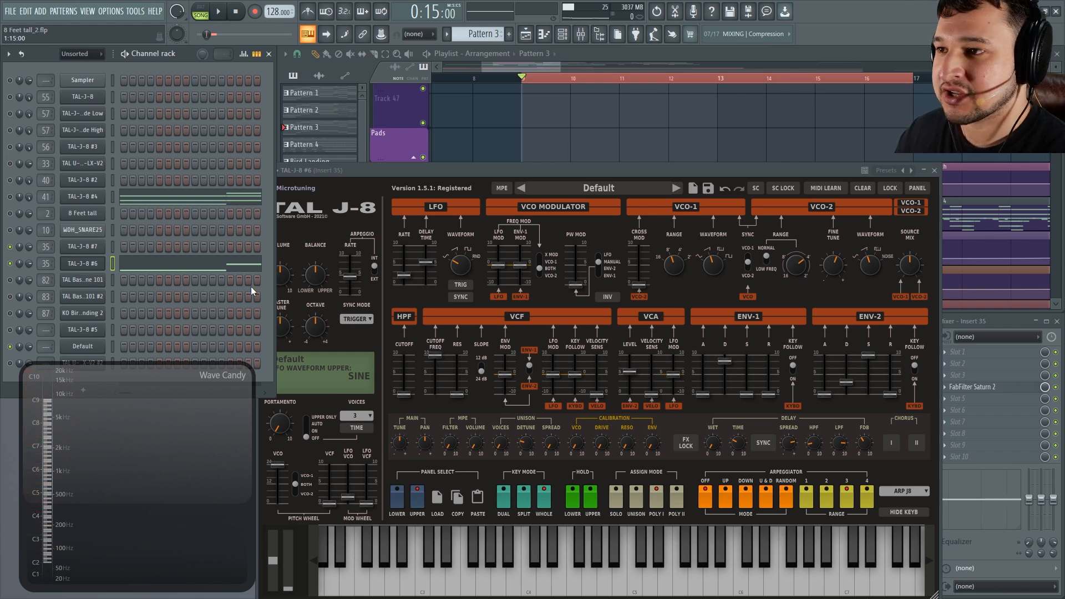
# Raise the unison voices of TAL-J-8 #6, playing the loop before and after the change.
pyautogui.moveTo(448, 171); pyautogui.dragTo(446, 162)
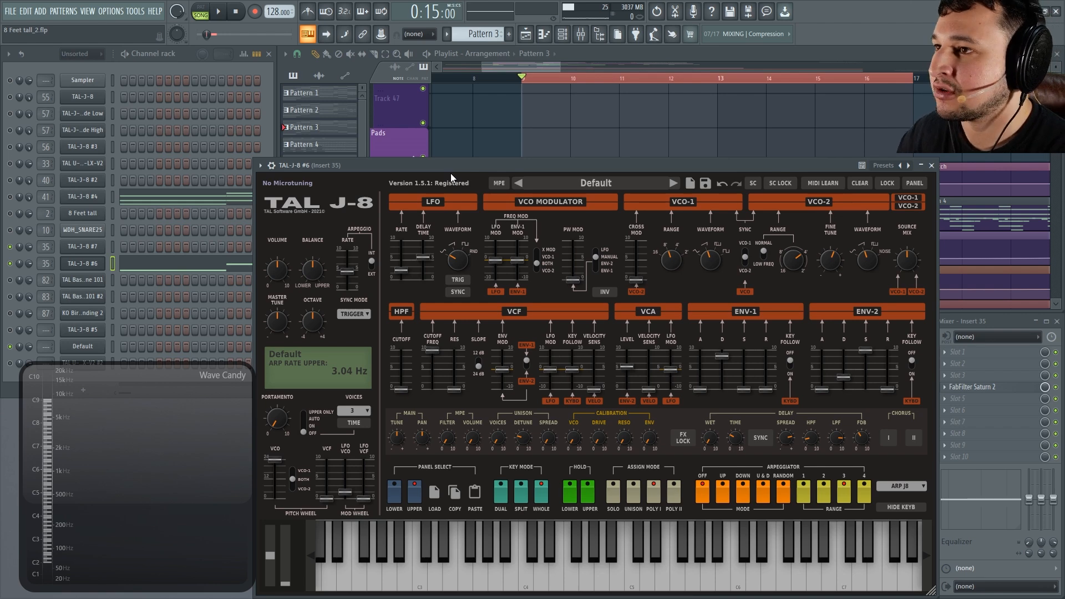
pyautogui.press('space')
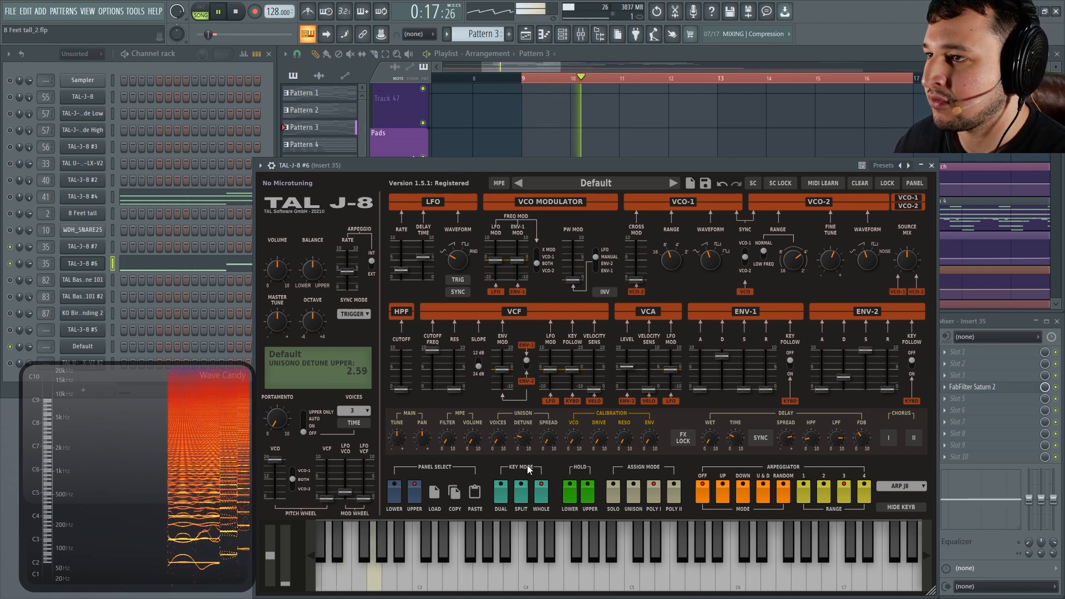
pyautogui.press('space')
pyautogui.moveTo(501, 435); pyautogui.dragTo(496, 418)
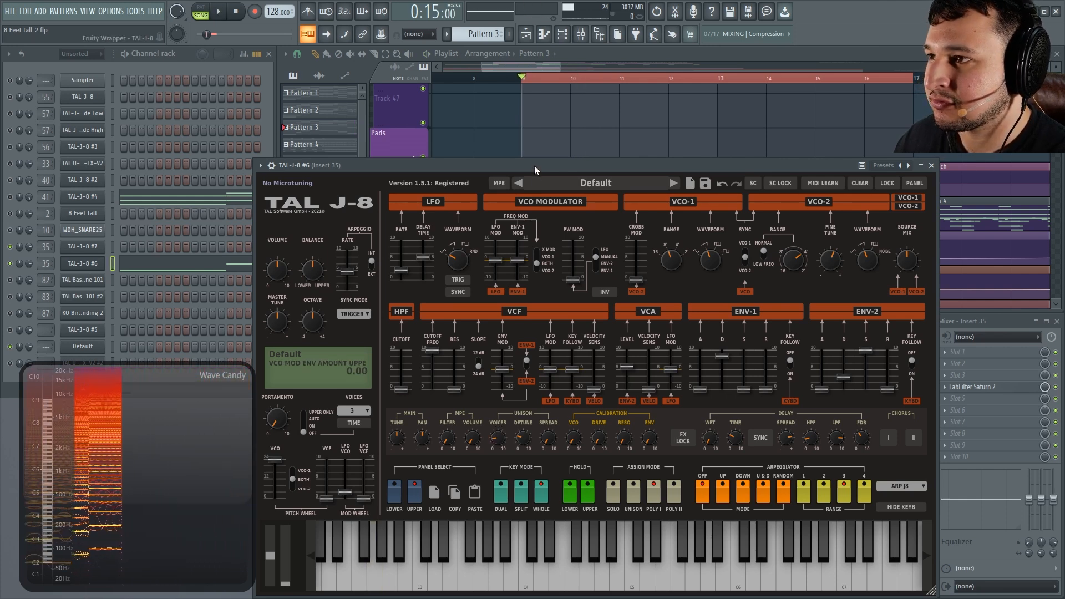
pyautogui.press('space')
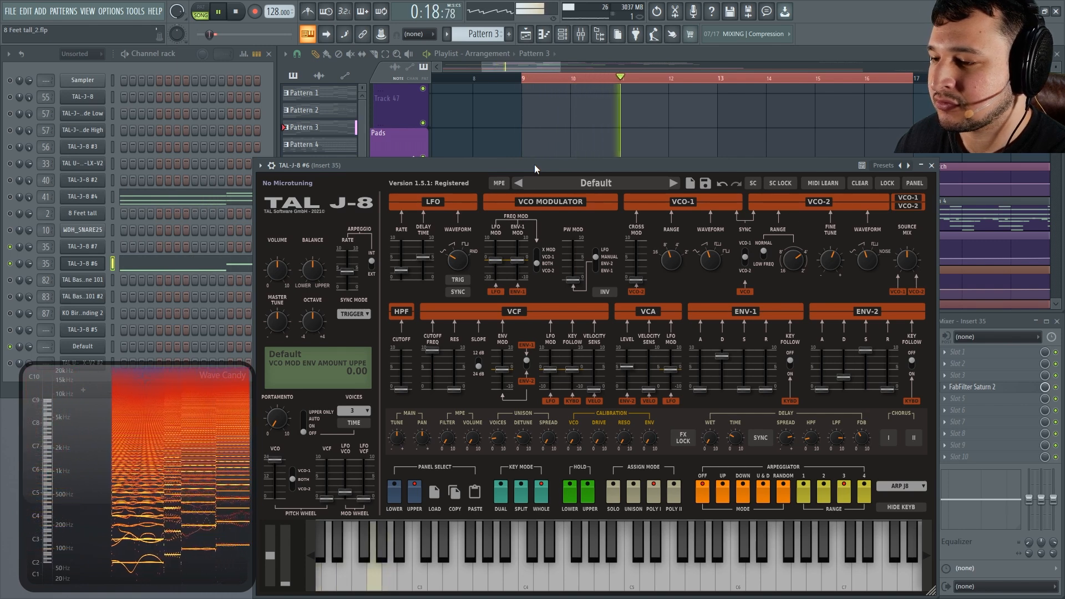
pyautogui.press('space')
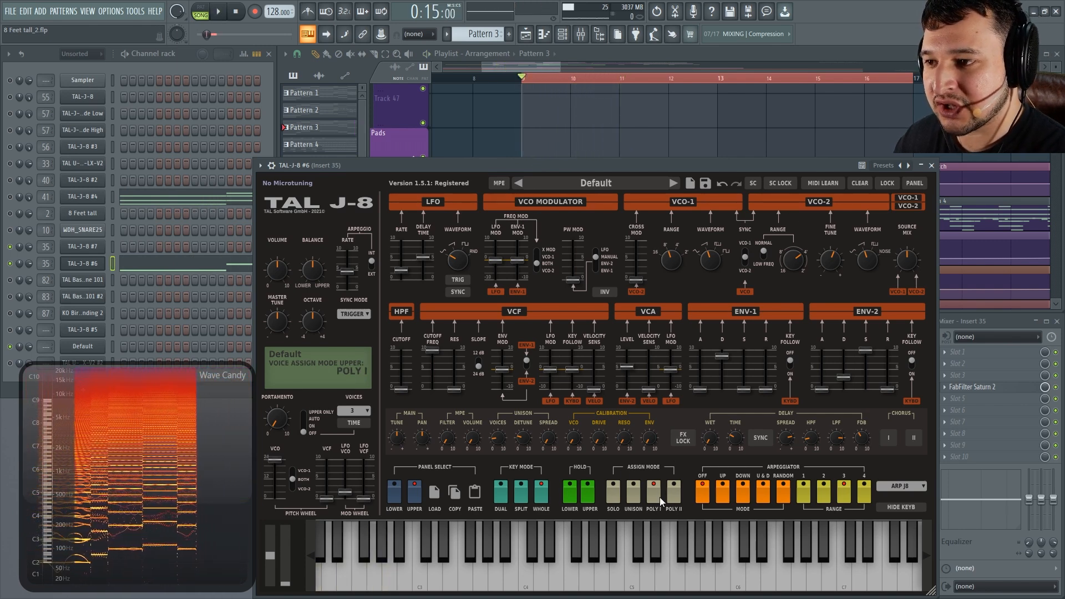
# Switch the assign mode to Unison and set the unison voices to 4 while auditioning the loop.
pyautogui.click(631, 502)
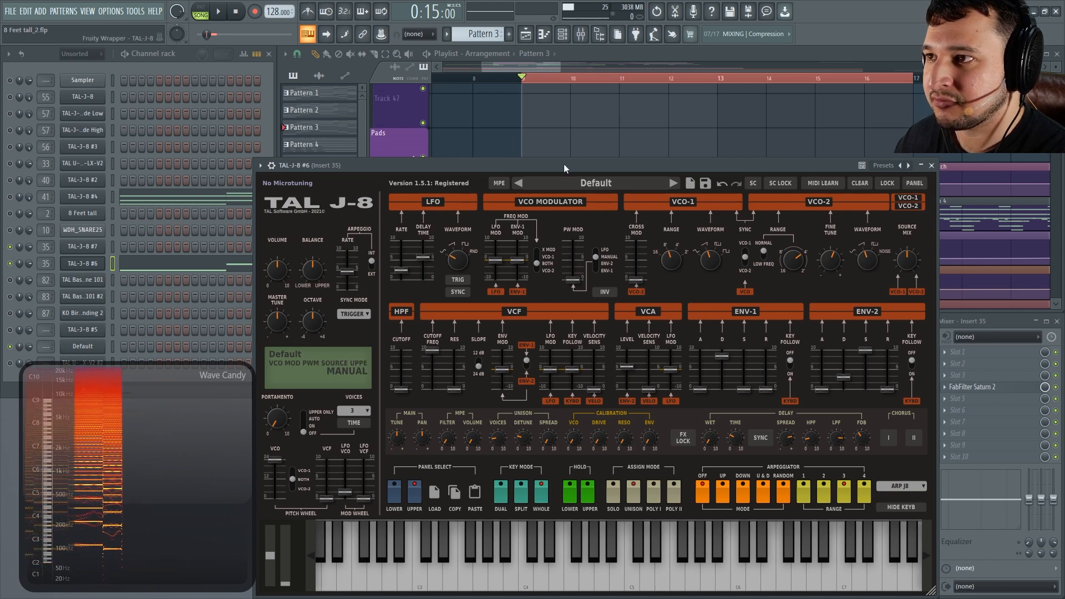
pyautogui.press('space')
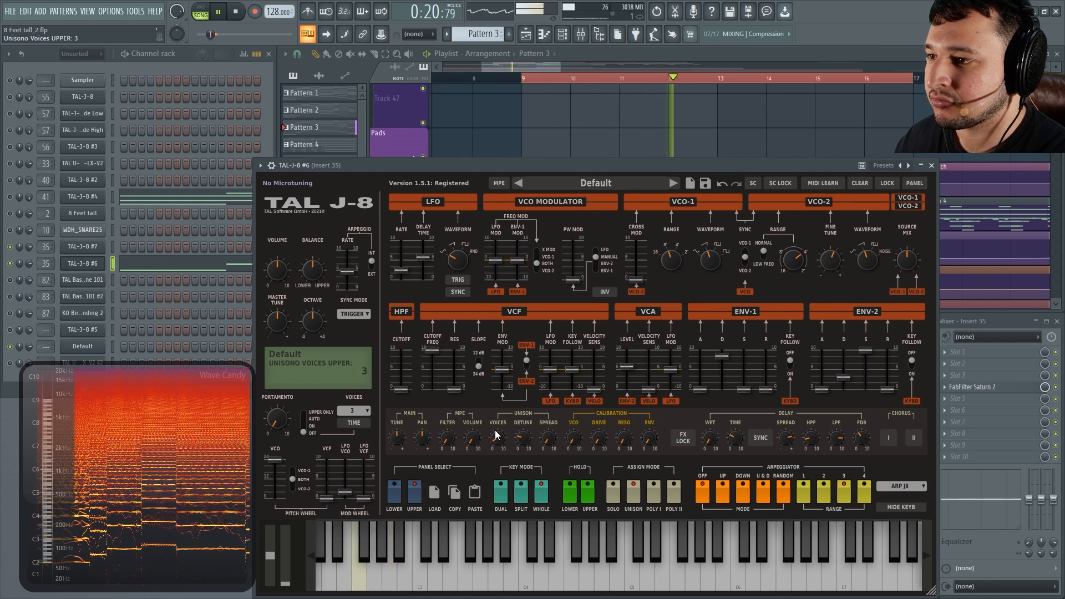
pyautogui.moveTo(495, 432); pyautogui.dragTo(495, 422)
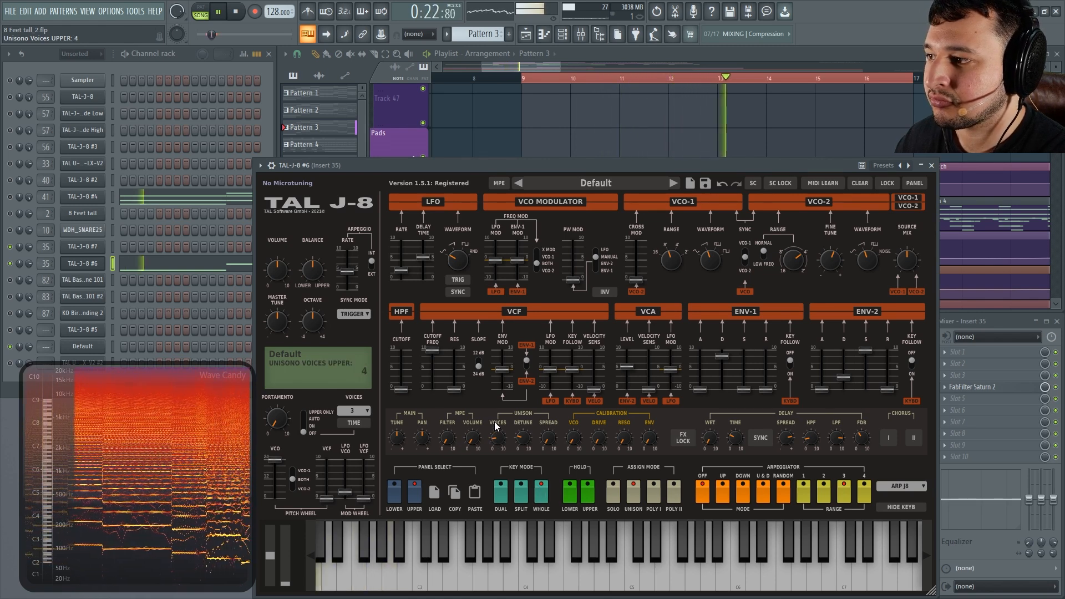
pyautogui.press('space')
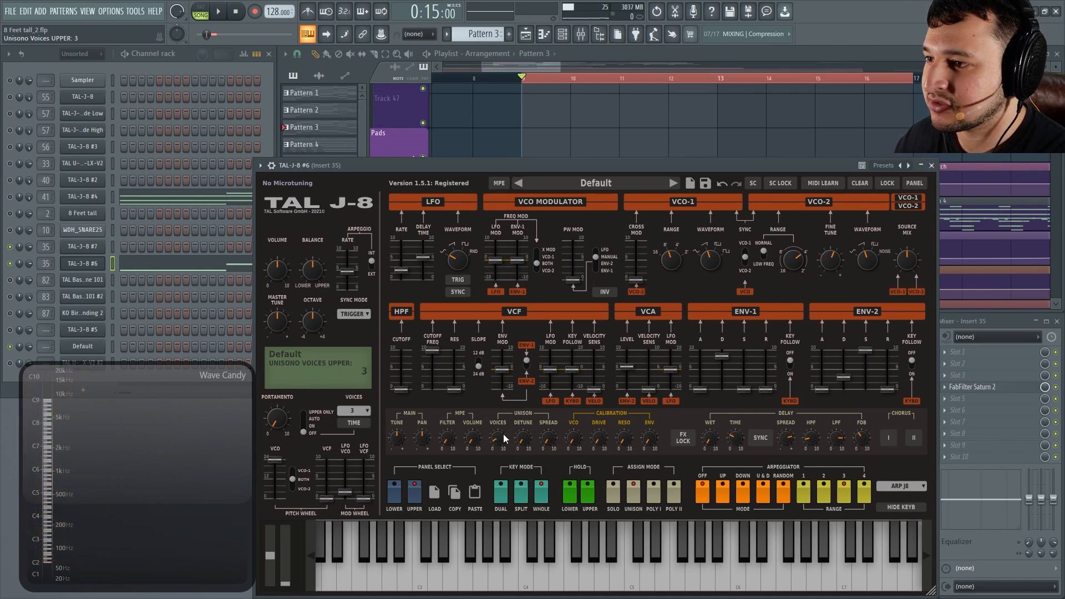
pyautogui.press('space')
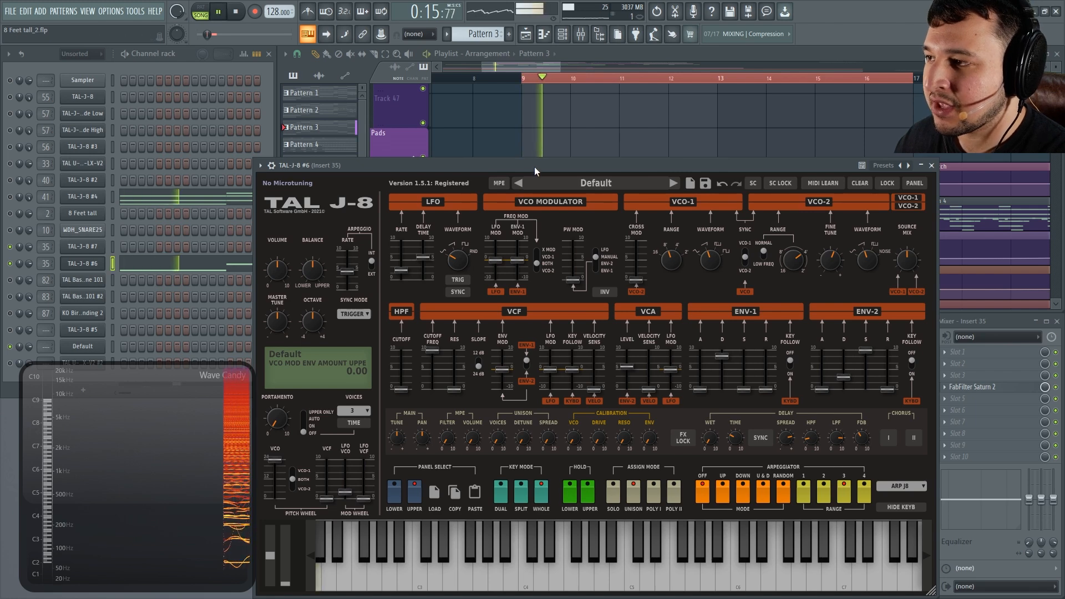
pyautogui.press('space')
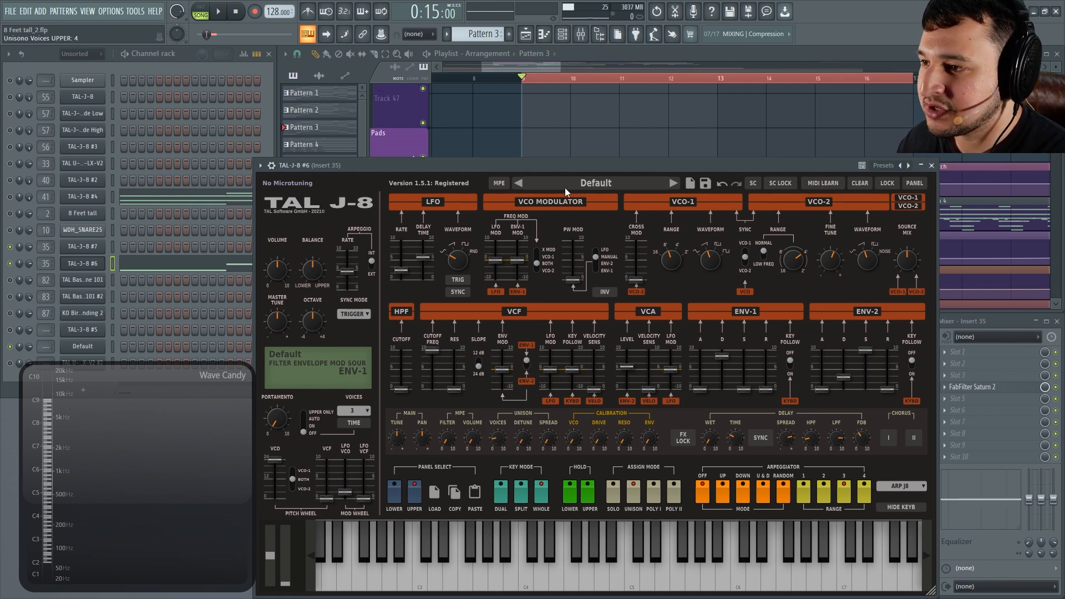
# Adjust the VCO calibration and set the unison detune to about 2.69 while the loop plays.
pyautogui.press('space')
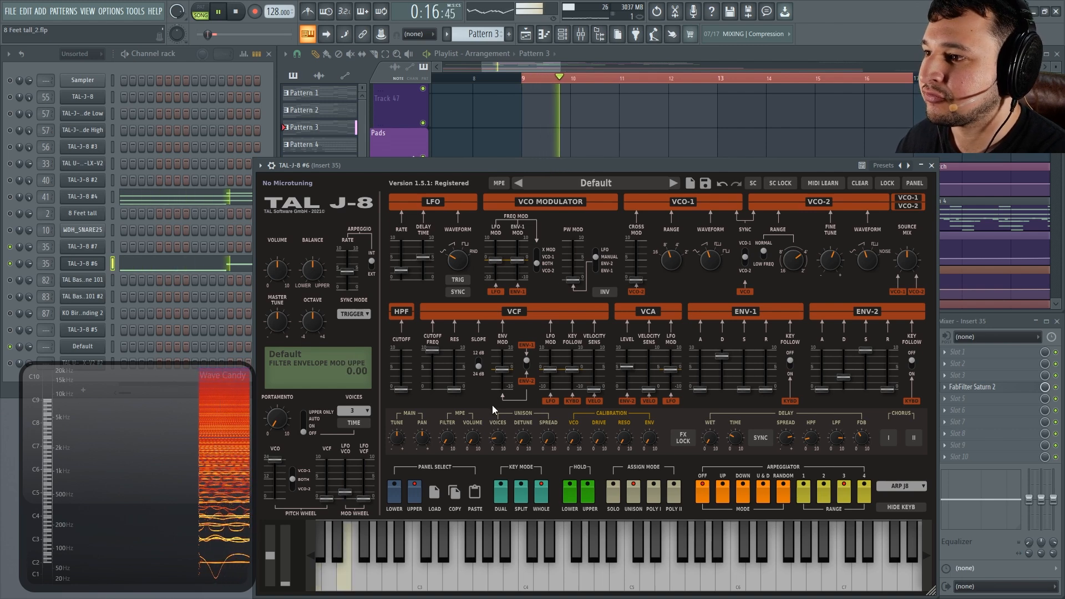
pyautogui.moveTo(572, 437)
pyautogui.mouseDown()
pyautogui.moveTo(571, 378)
pyautogui.moveTo(572, 432)
pyautogui.mouseUp()
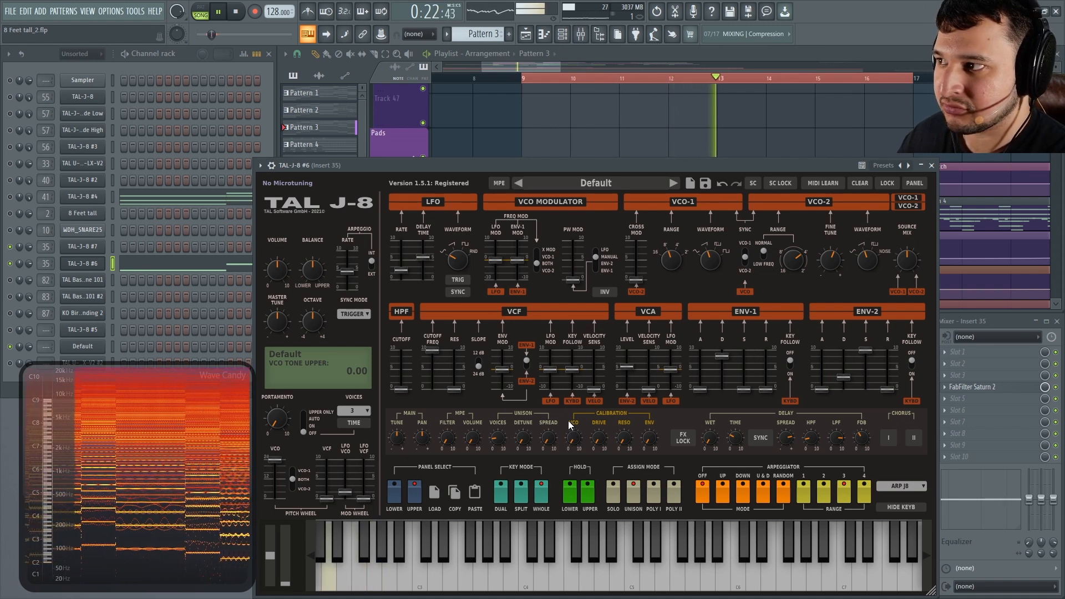
pyautogui.press('space')
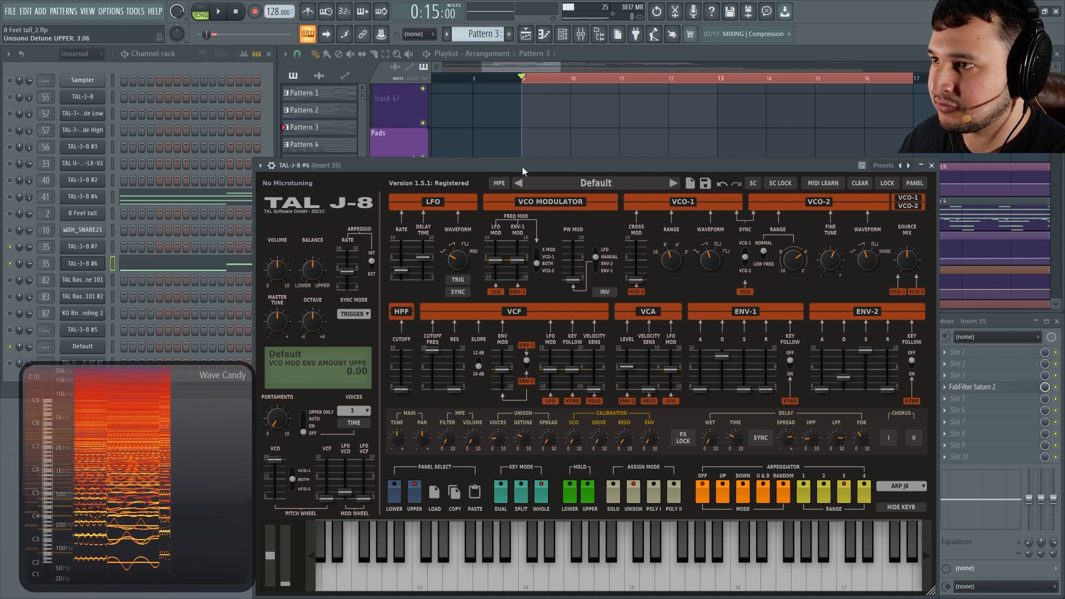
pyautogui.press('space')
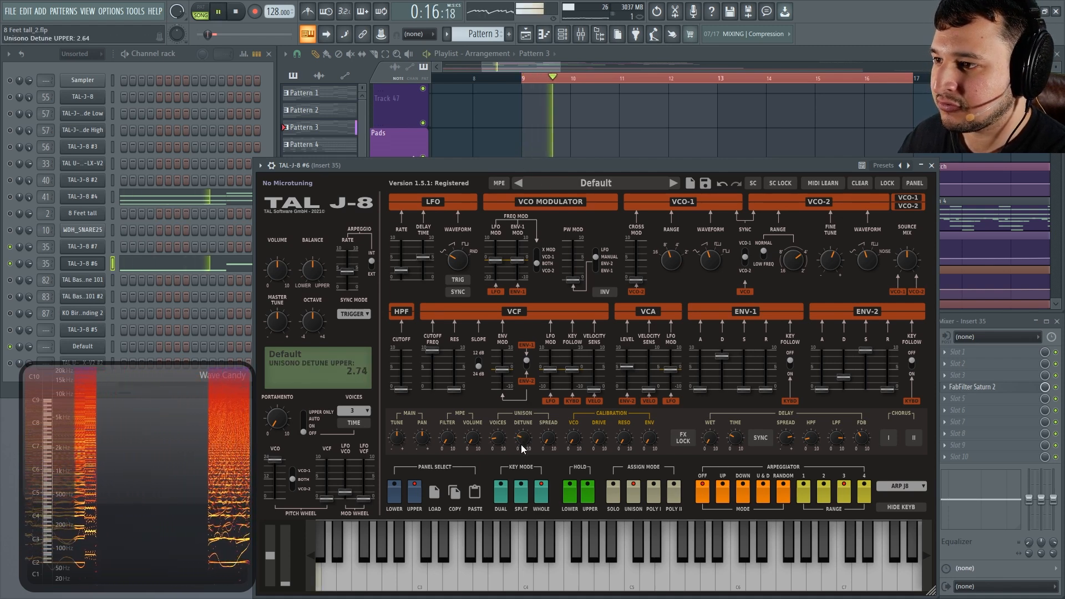
pyautogui.moveTo(521, 444)
pyautogui.mouseDown()
pyautogui.moveTo(523, 463)
pyautogui.moveTo(508, 417)
pyautogui.moveTo(506, 339)
pyautogui.moveTo(524, 454)
pyautogui.mouseUp()
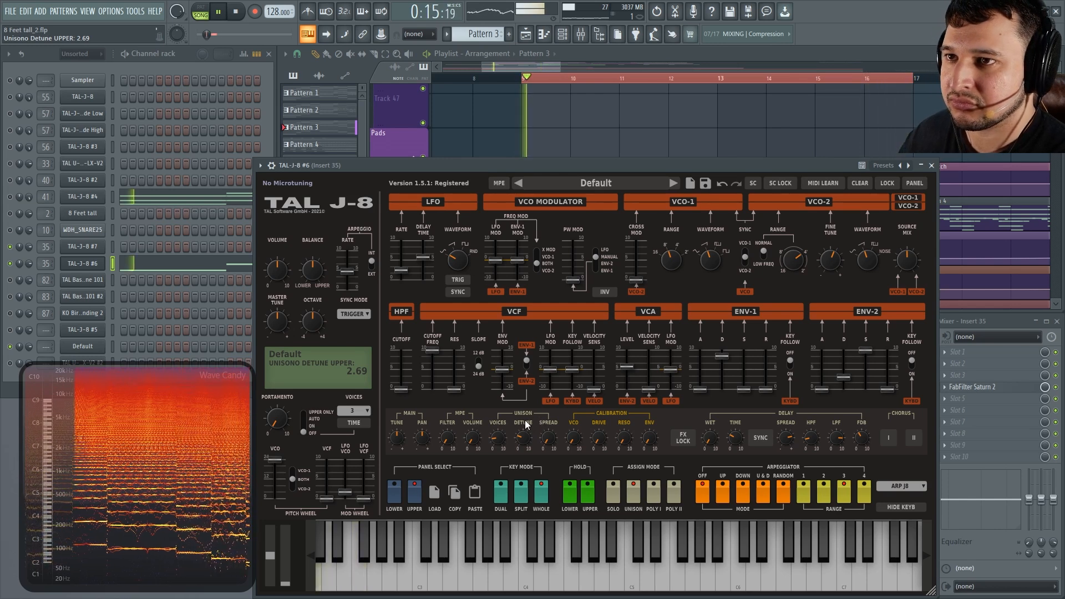
# Play the looped section to audition the unison sound of the TAL-J-8 #6 patch.
pyautogui.moveTo(598, 165); pyautogui.dragTo(595, 169)
pyautogui.press('space')
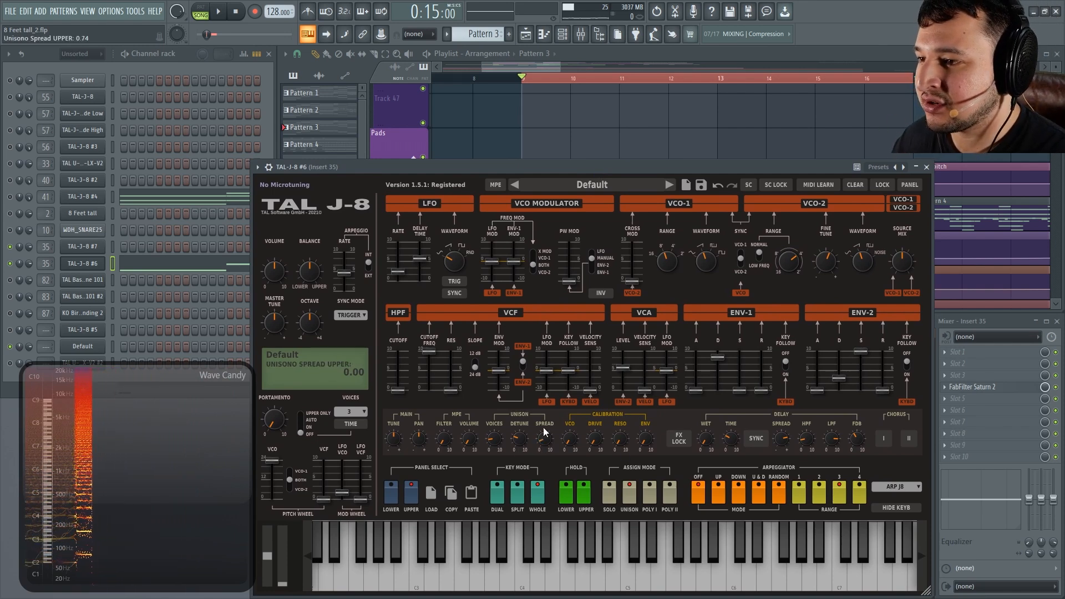
pyautogui.press('space')
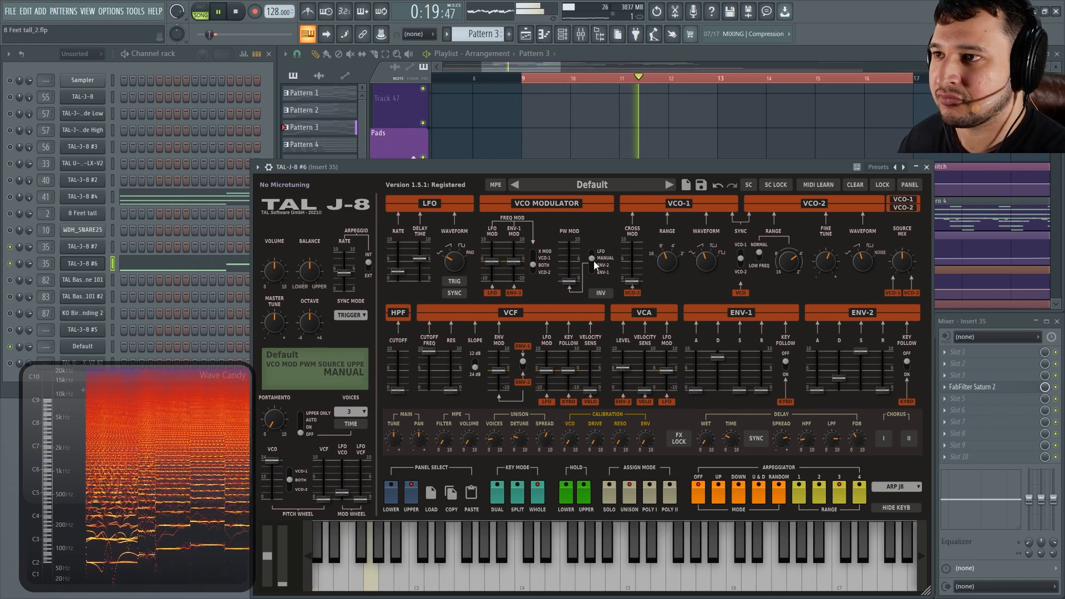
pyautogui.press('space')
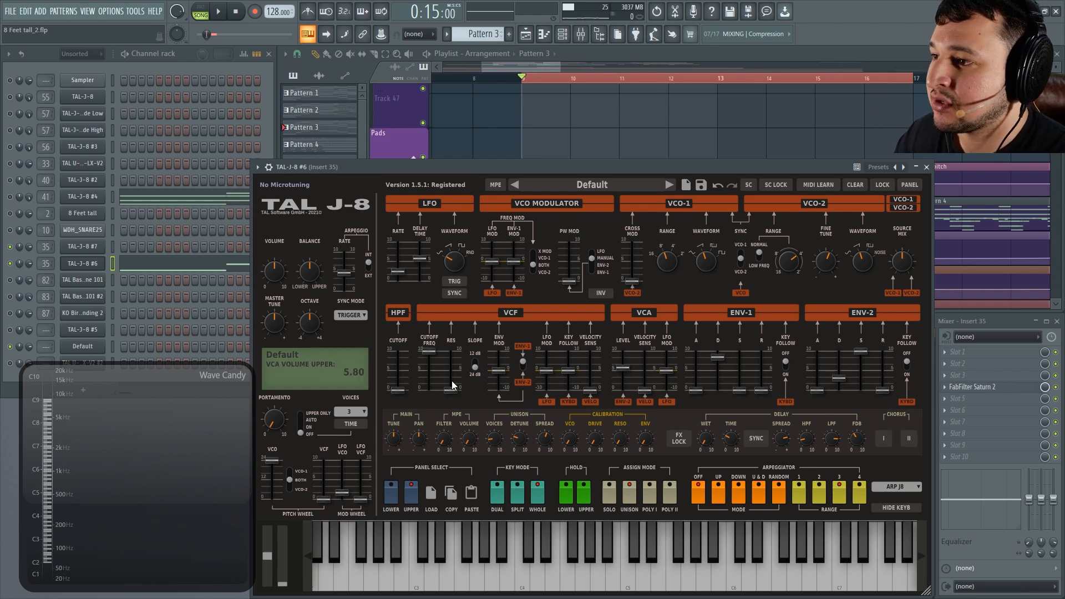
# Lower the upper layer's VCF cutoff frequency on TAL-J-8 #6 and audition the loop.
pyautogui.moveTo(421, 354)
pyautogui.mouseDown()
pyautogui.moveTo(440, 371)
pyautogui.moveTo(430, 362)
pyautogui.mouseUp()
pyautogui.press('space')
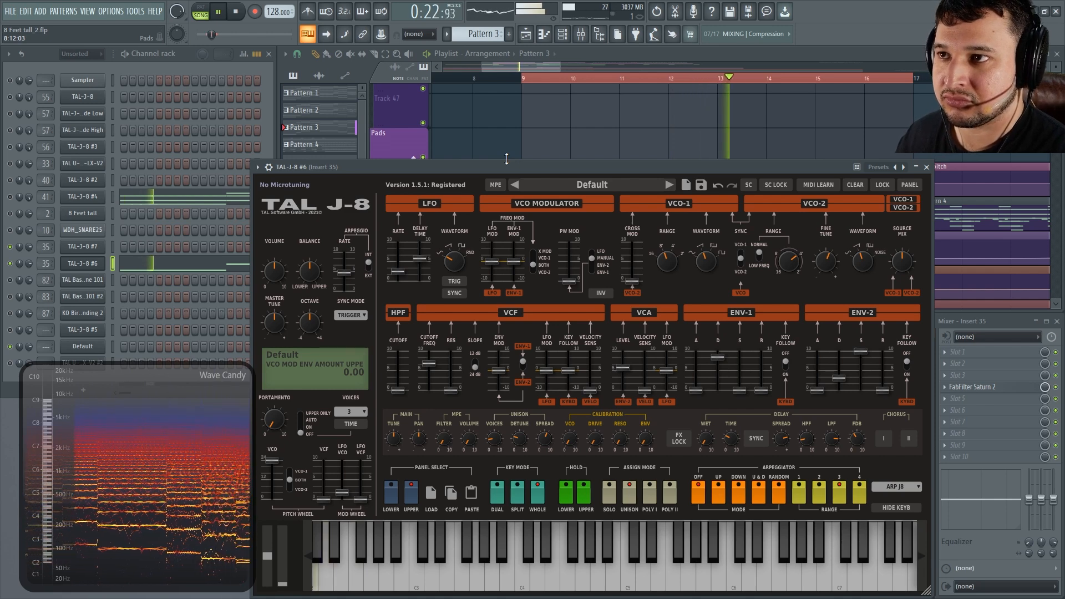
pyautogui.moveTo(516, 160); pyautogui.dragTo(518, 161)
pyautogui.press('space')
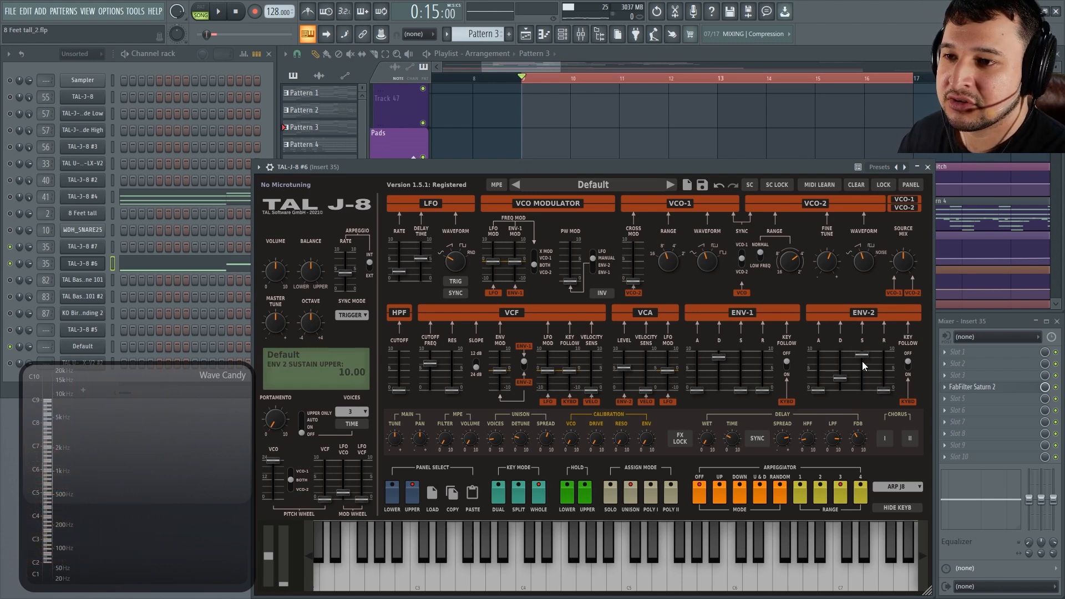
# Lower the ENV-2 sustain, set its release to 1.85, and raise the VCF envelope modulation to 5.02 during playback.
pyautogui.moveTo(883, 389); pyautogui.dragTo(883, 382)
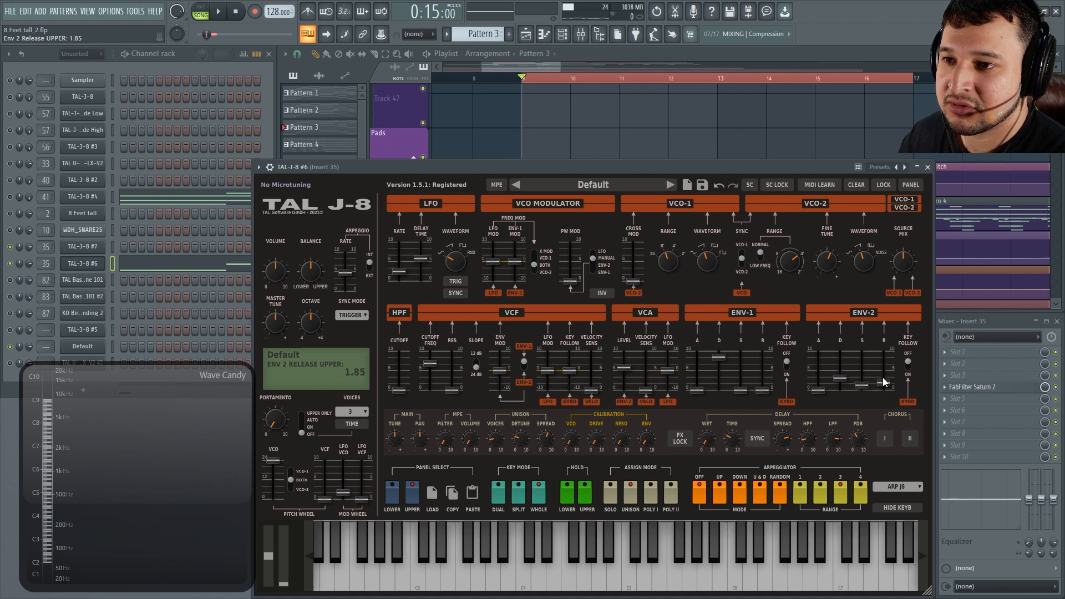
pyautogui.press('space')
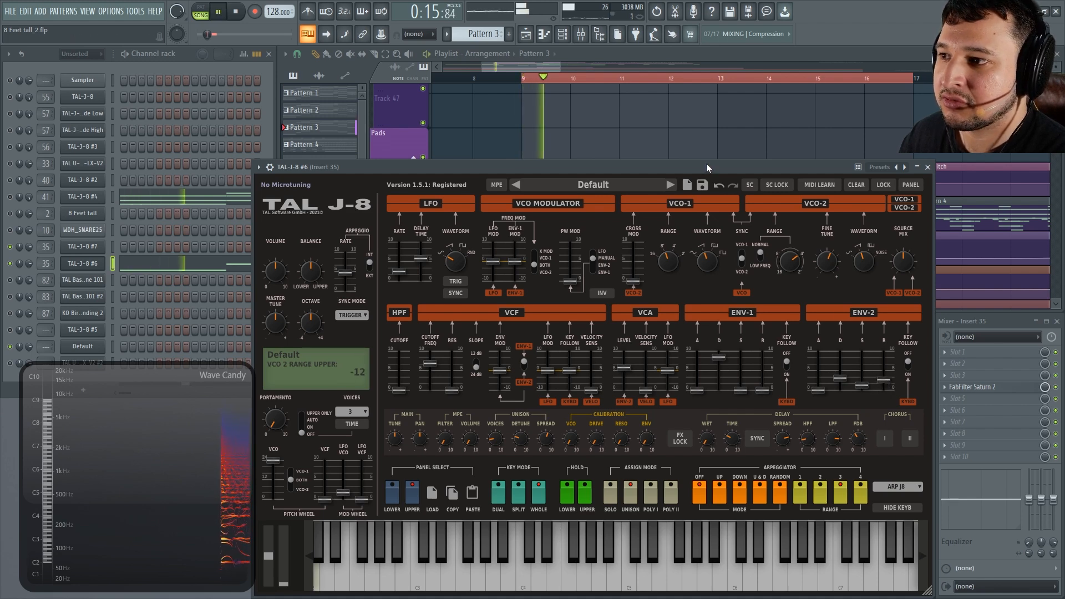
pyautogui.moveTo(502, 375); pyautogui.dragTo(480, 364)
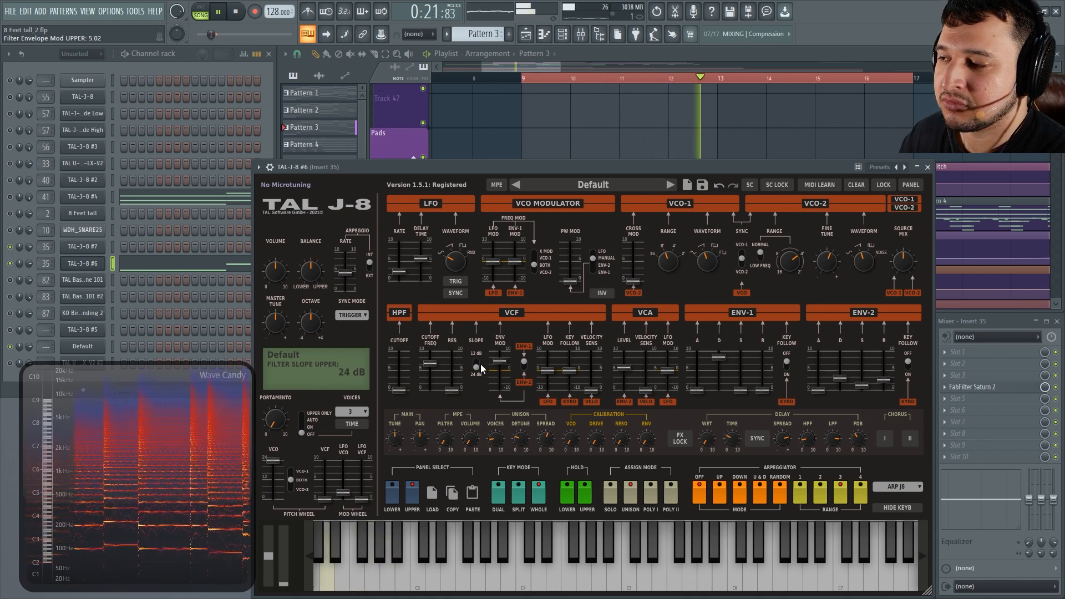
# Shorten the ENV-1 decay, reduce the VCF envelope modulation to about 3.17, and replay the loop.
pyautogui.moveTo(721, 367); pyautogui.dragTo(752, 379)
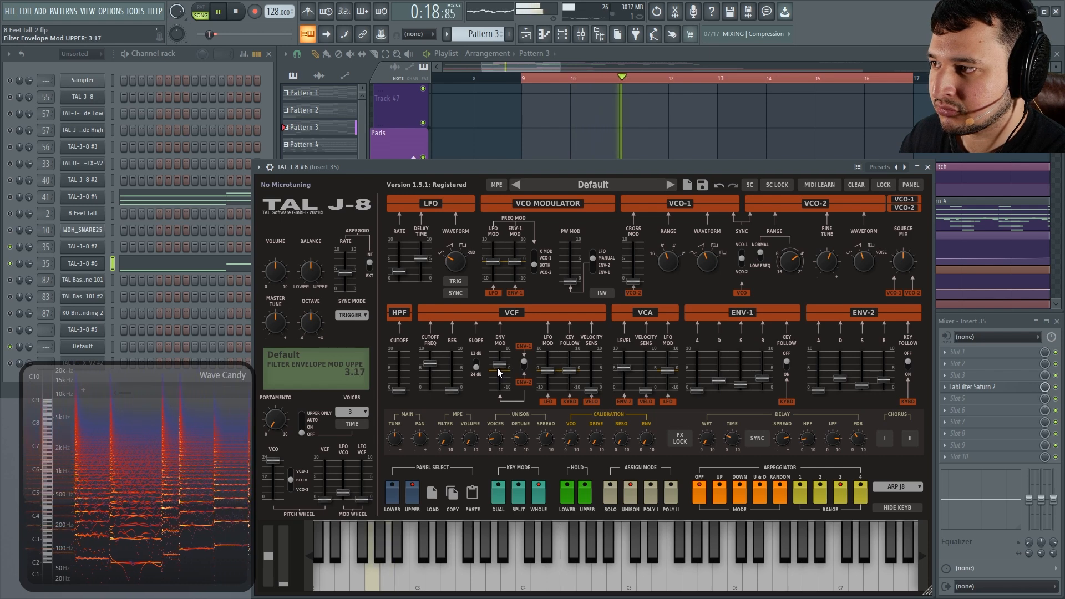
pyautogui.press('space')
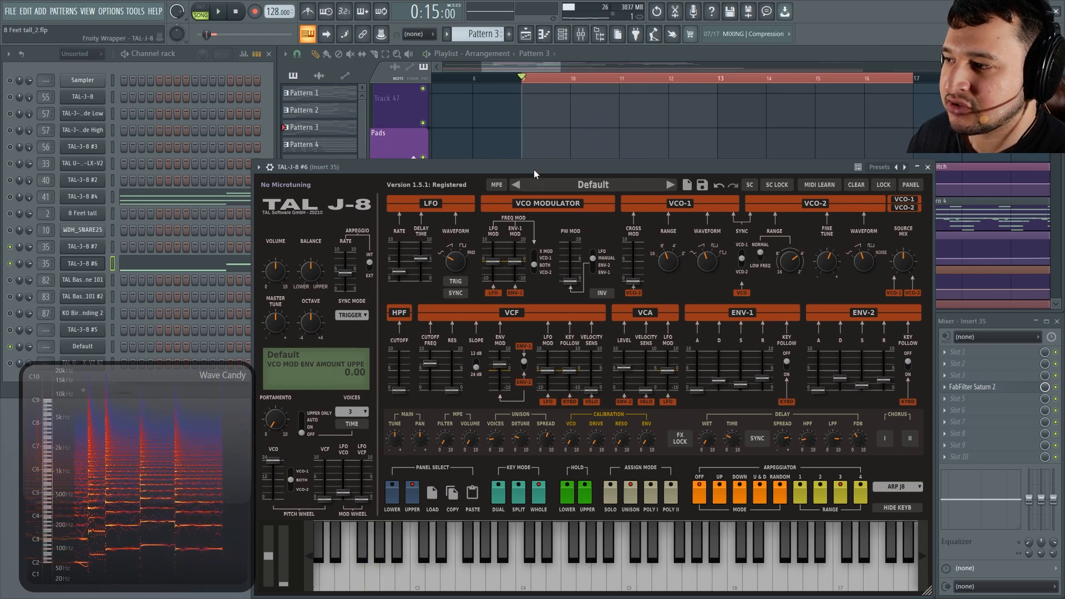
pyautogui.moveTo(498, 367); pyautogui.dragTo(498, 367)
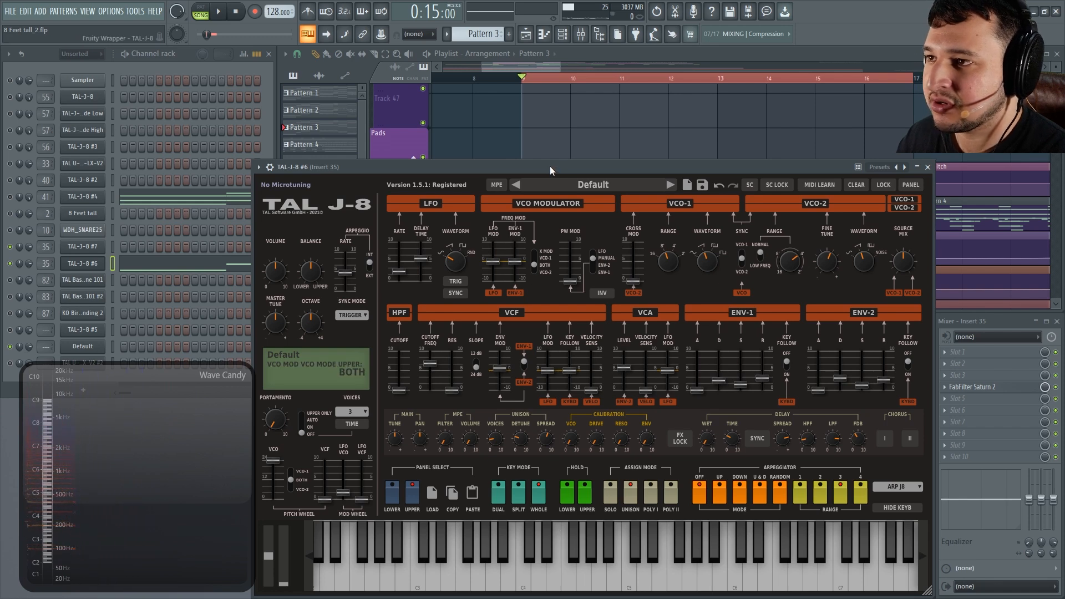
pyautogui.press('space')
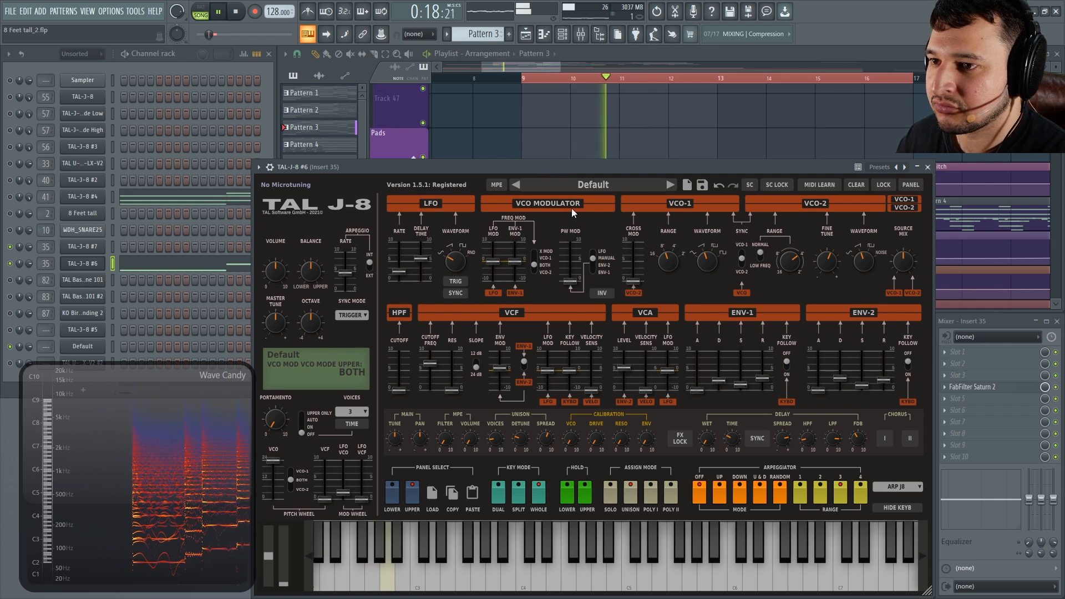
# Raise the ENV-1 attack slightly and increase the ENV-2 sustain while the loop plays.
pyautogui.moveTo(700, 387); pyautogui.dragTo(695, 389)
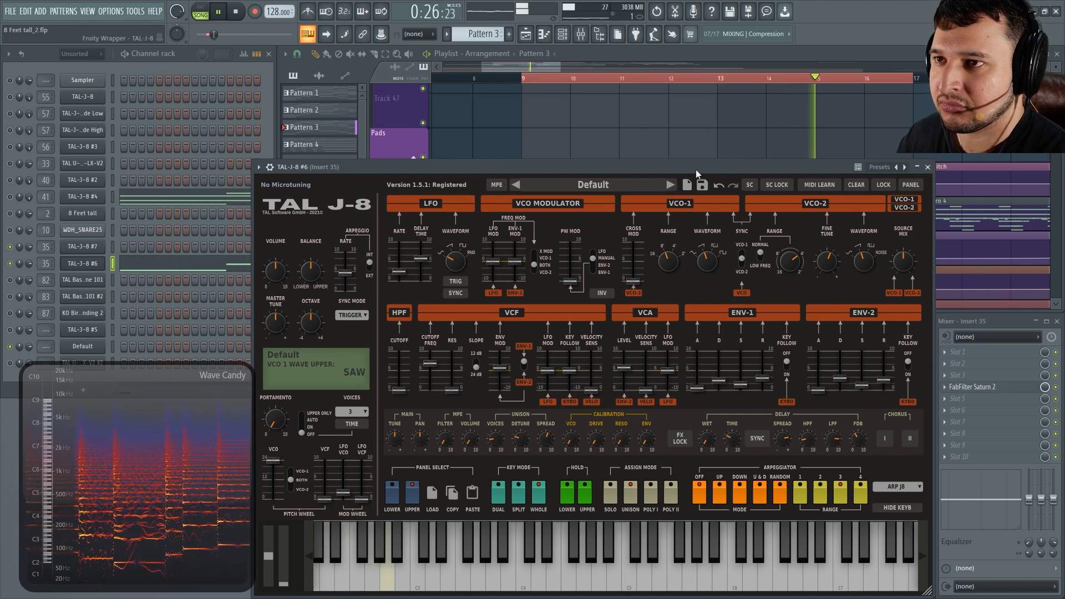
pyautogui.moveTo(867, 382); pyautogui.dragTo(858, 368)
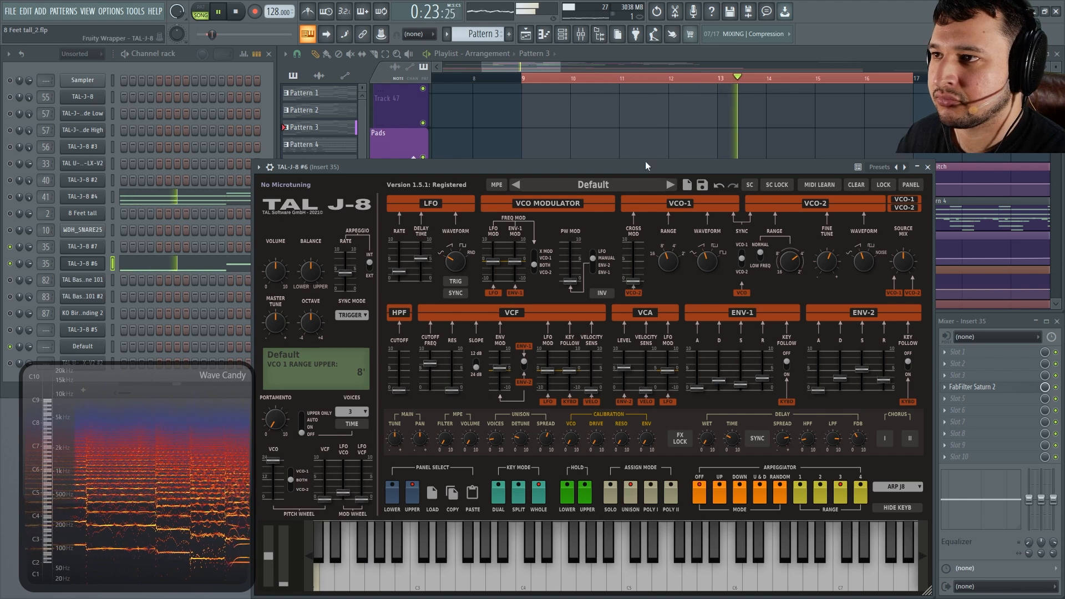
pyautogui.press('space')
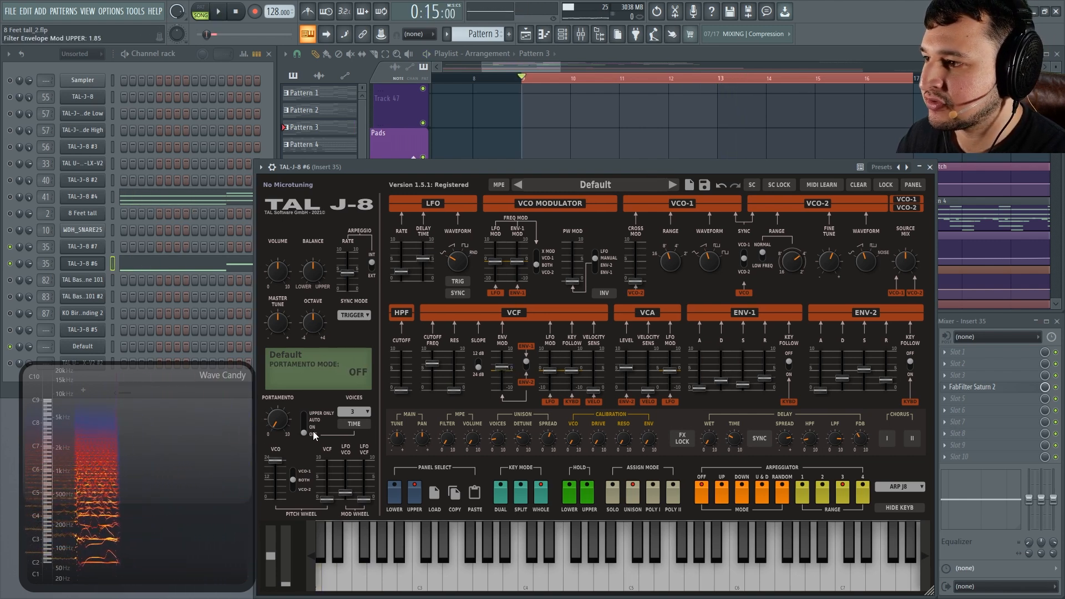
# Turn portamento on with an amount of about 2.33, set the voices to 8, and audition the loop.
pyautogui.moveTo(285, 415); pyautogui.dragTo(279, 391)
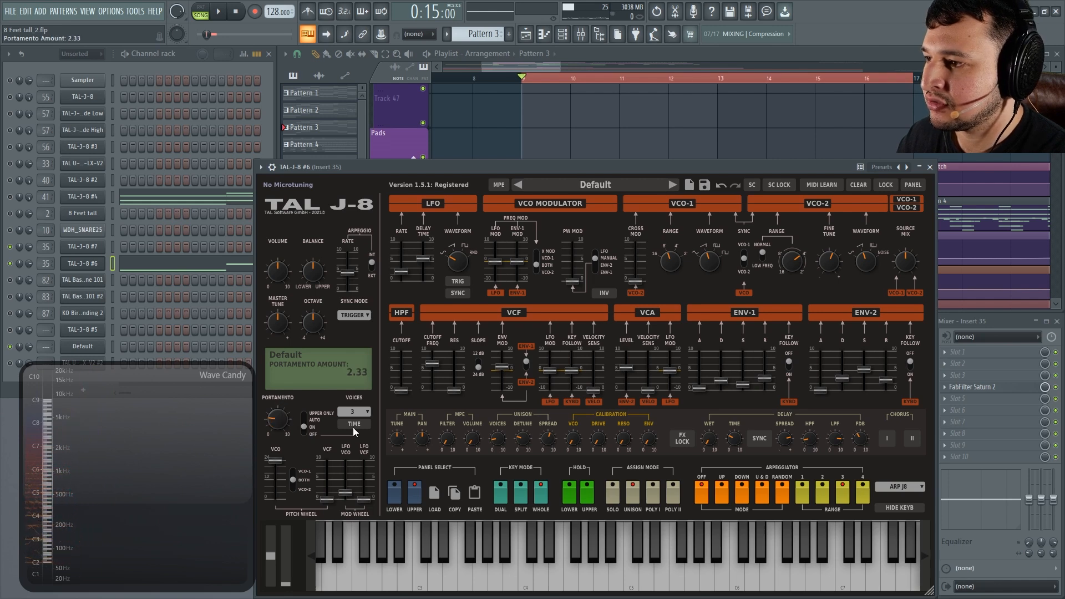
pyautogui.click(364, 412)
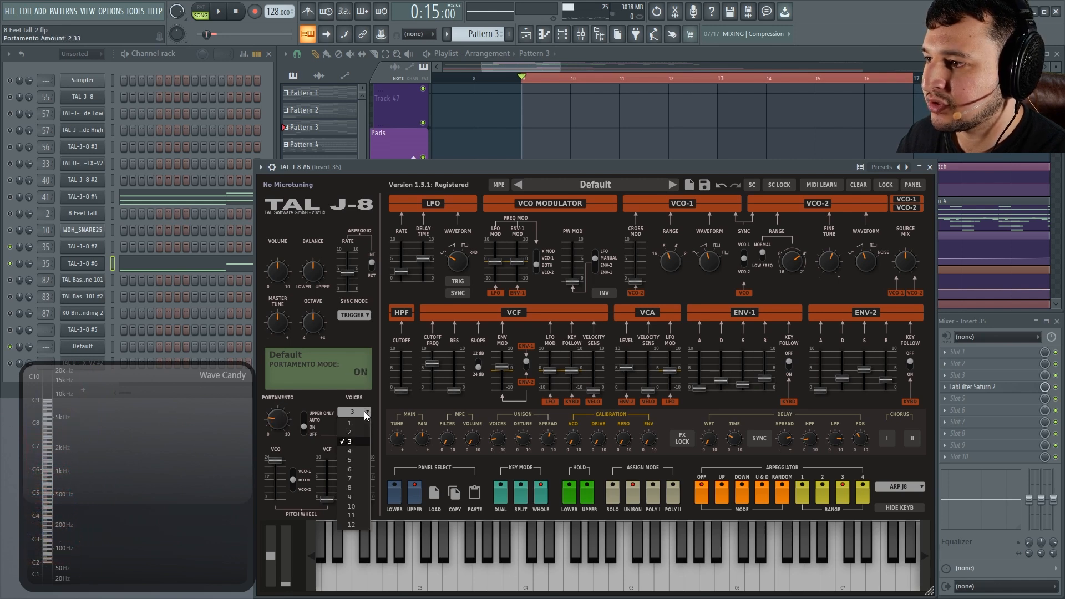
pyautogui.click(350, 488)
pyautogui.press('space')
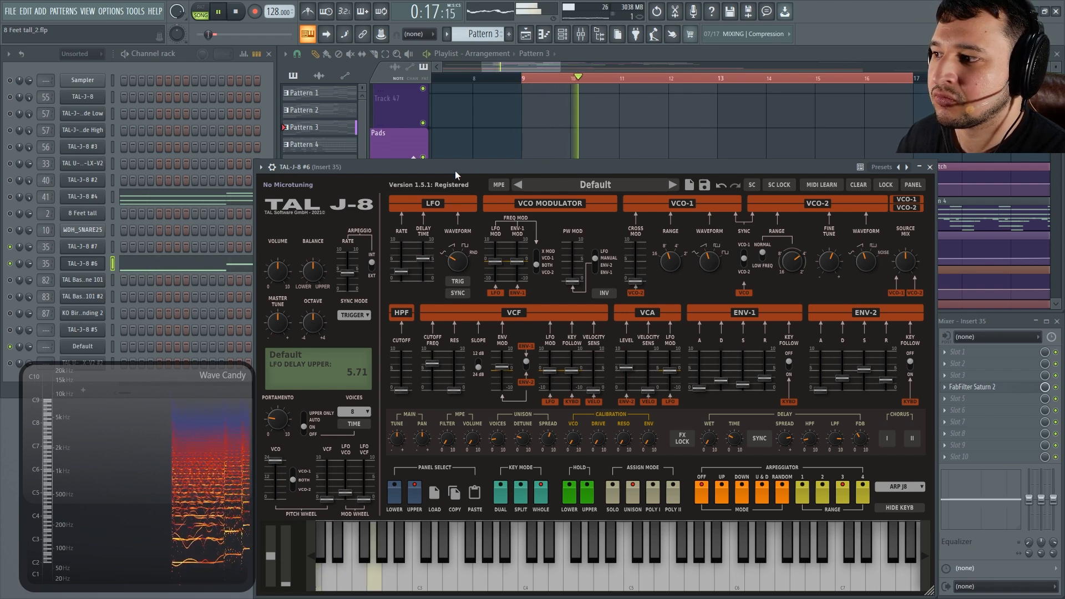
pyautogui.moveTo(278, 416); pyautogui.dragTo(274, 412)
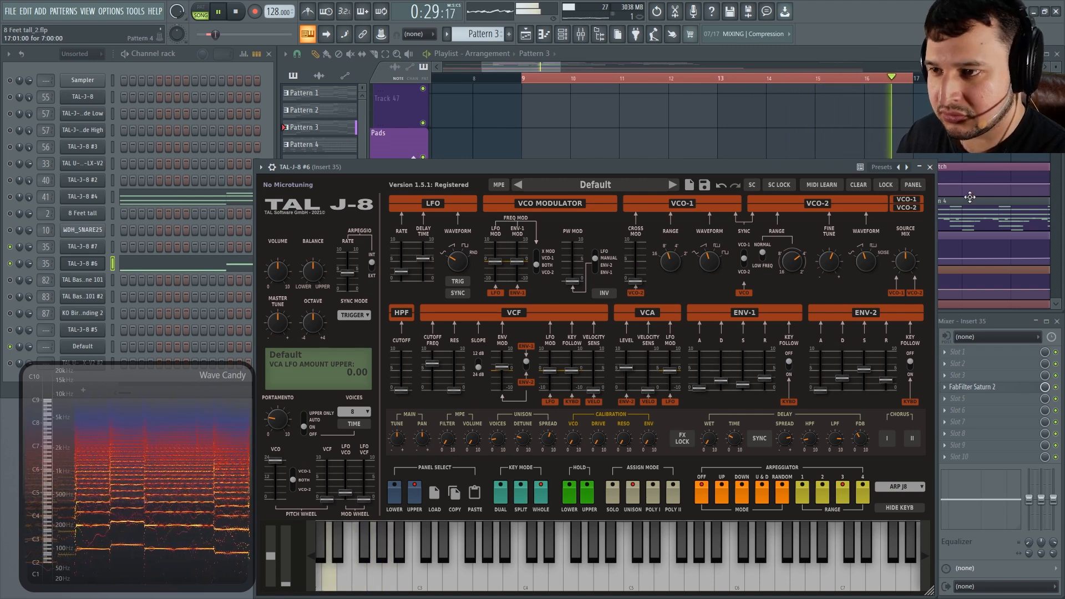
pyautogui.press('space')
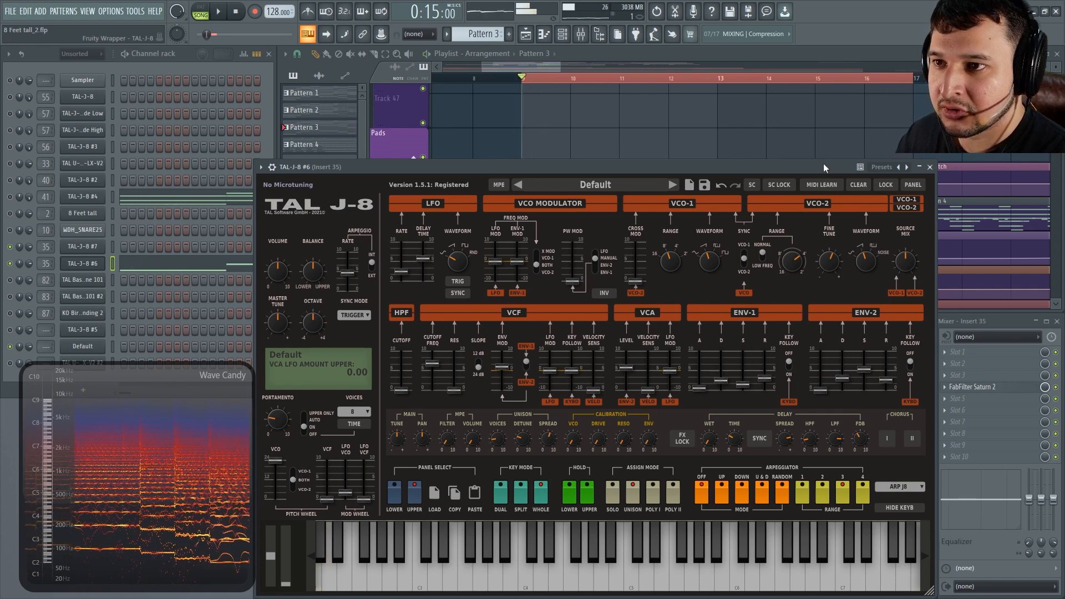
# Try the Chorus II effect on the TAL-J-8 #6 patch during playback.
pyautogui.click(909, 438)
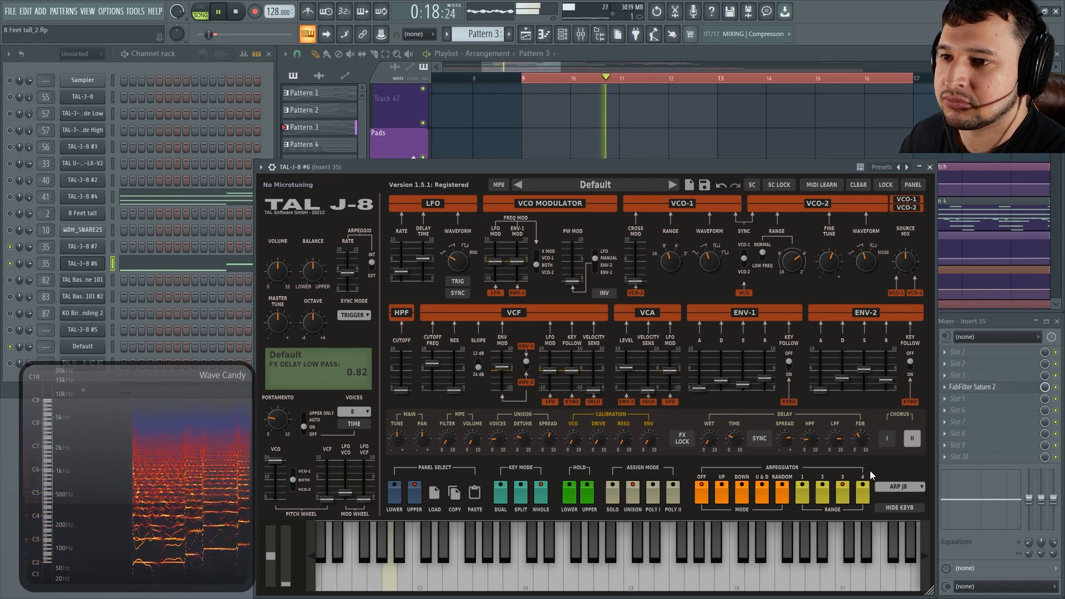
pyautogui.click(913, 438)
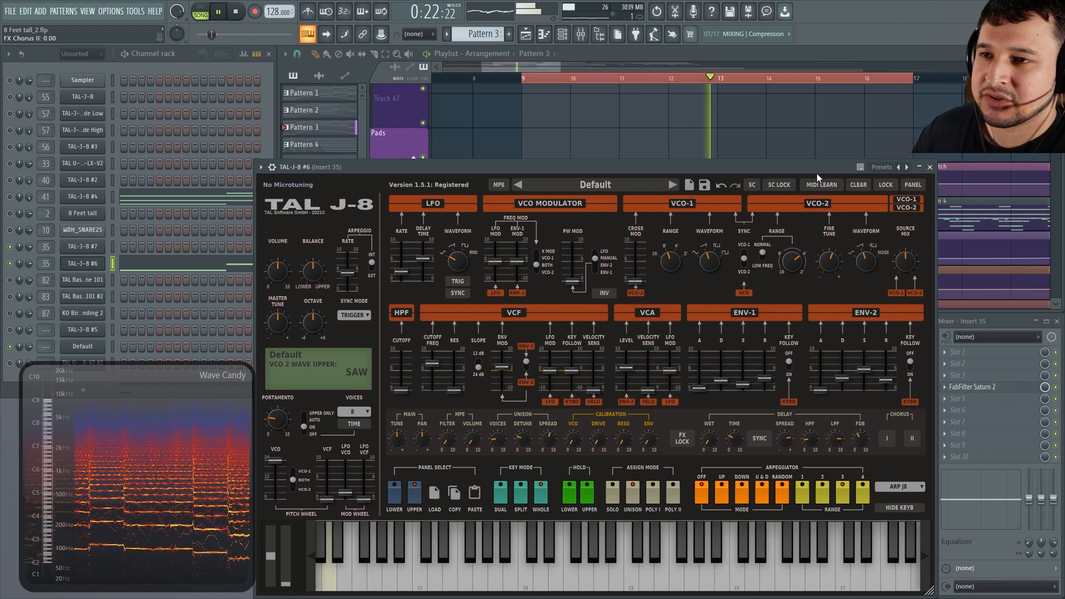
pyautogui.press('space')
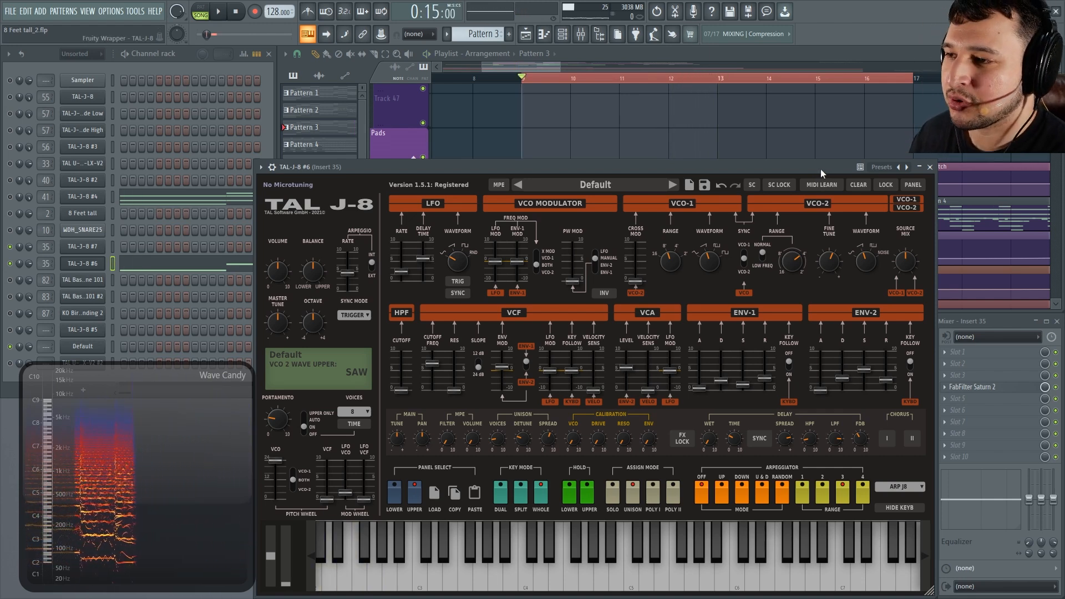
# Move the Pattern 3 notes from the TAL-J-8 #6 channel to the TAL-J-8 #7 channel.
pyautogui.rightClick(74, 263)
pyautogui.click(220, 265)
pyautogui.rightClick(90, 247)
pyautogui.click(221, 268)
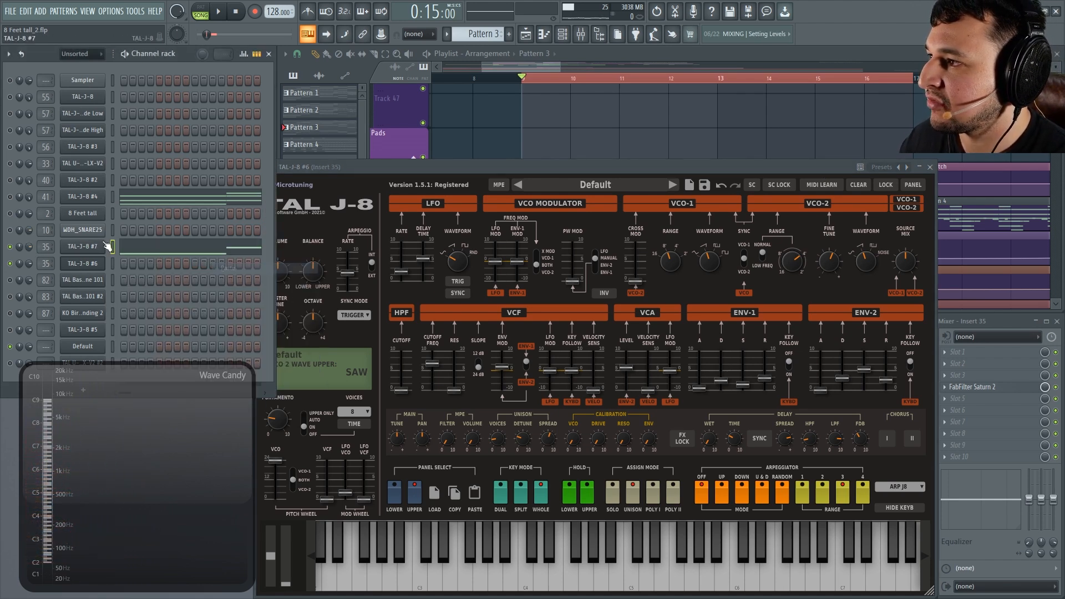
# Open the TAL-J-8 #7 synth and play the loop to hear its version of the sound.
pyautogui.click(99, 247)
pyautogui.press('space')
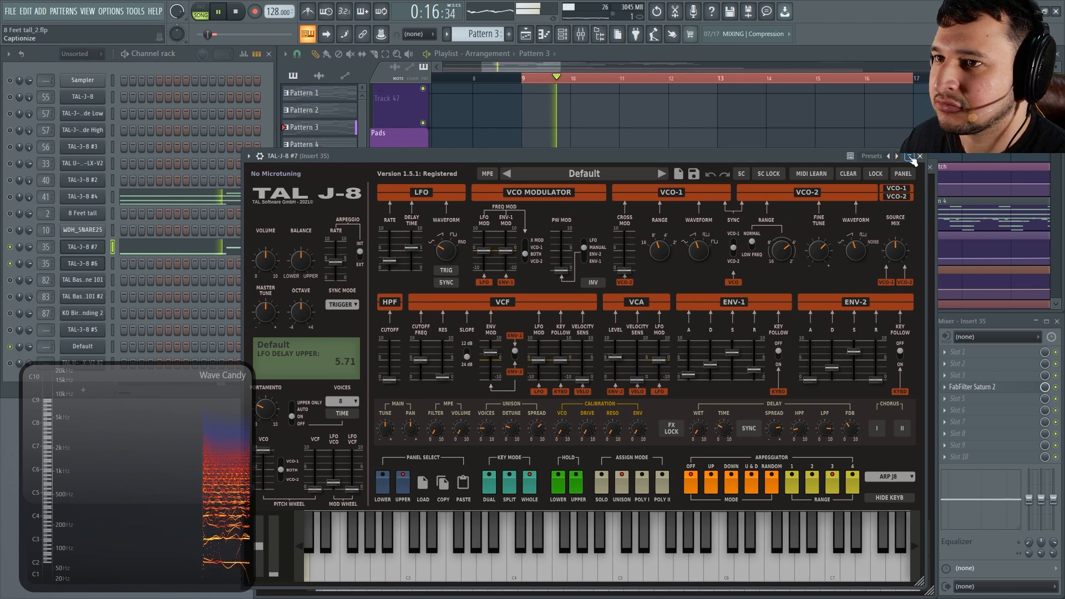
pyautogui.moveTo(788, 160); pyautogui.dragTo(767, 228)
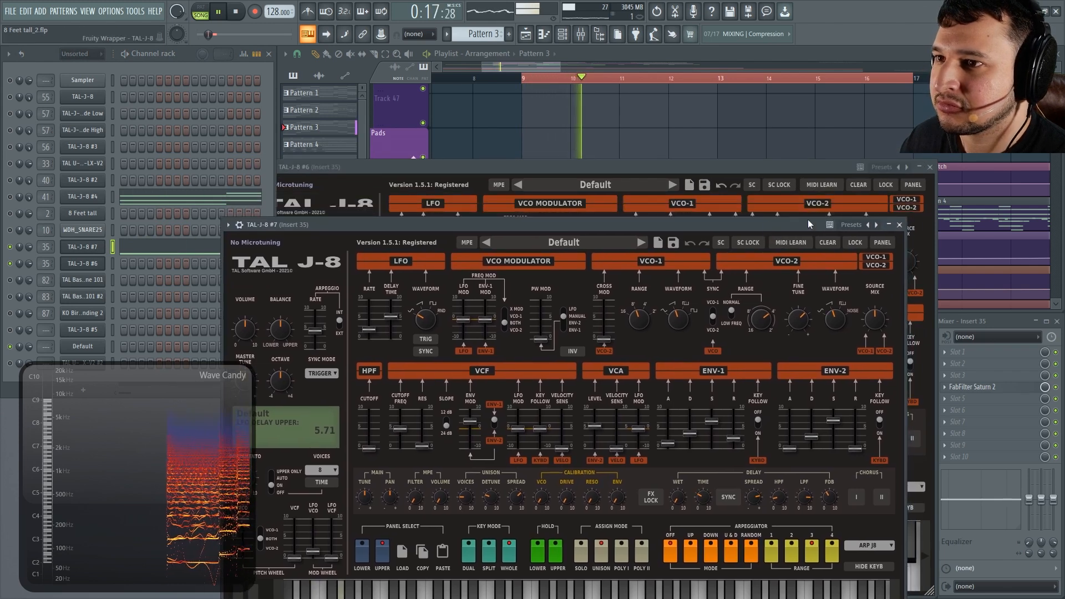
pyautogui.click(899, 225)
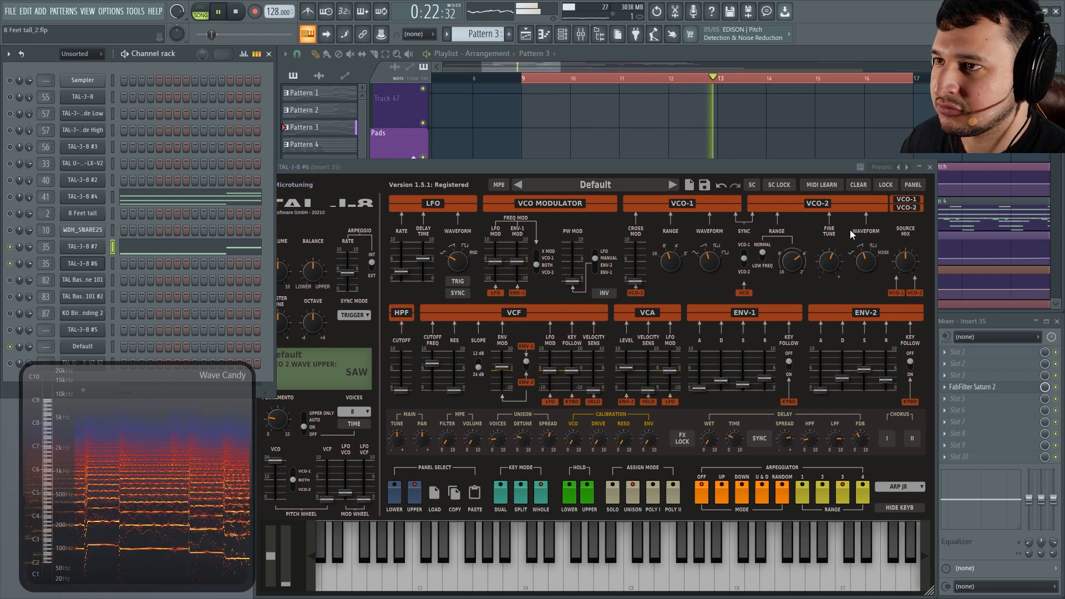
pyautogui.rightClick(557, 156)
pyautogui.press('space')
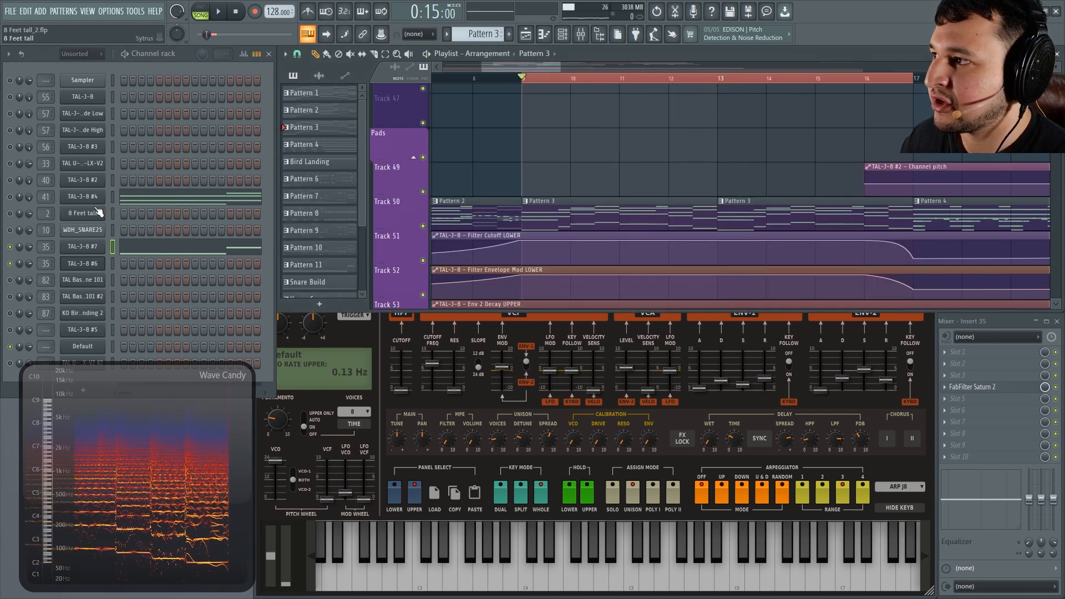
# Move the notes from the TAL-J-8 #7 channel back to the TAL-J-8 #6 channel.
pyautogui.rightClick(103, 250)
pyautogui.click(83, 263)
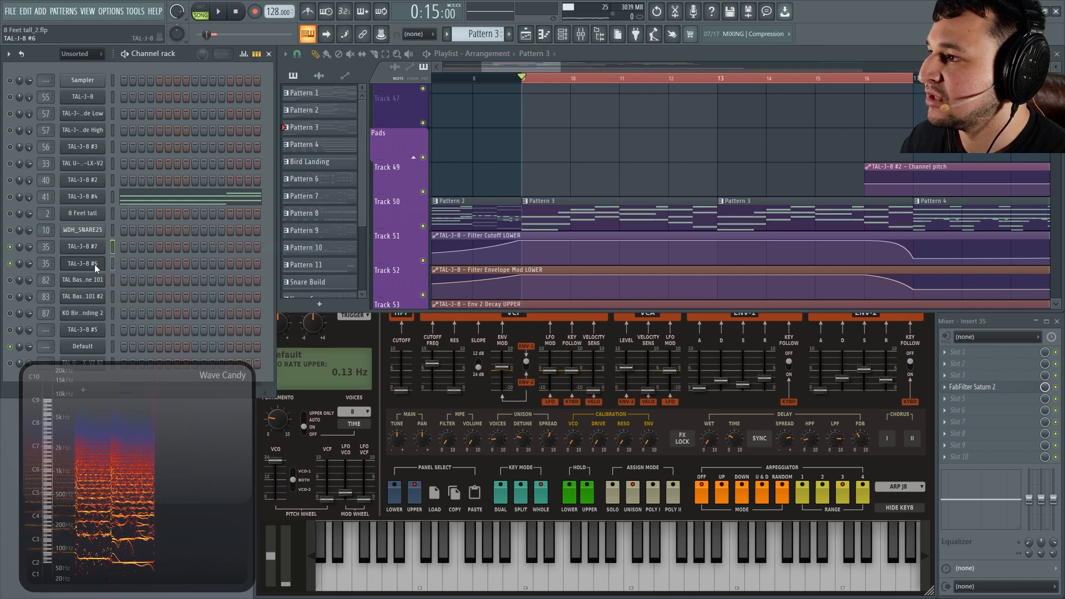
pyautogui.rightClick(103, 265)
pyautogui.click(250, 283)
# Compare the synth settings of TAL-J-8 #7 and TAL-J-8 #6 by switching between their windows.
pyautogui.click(101, 248)
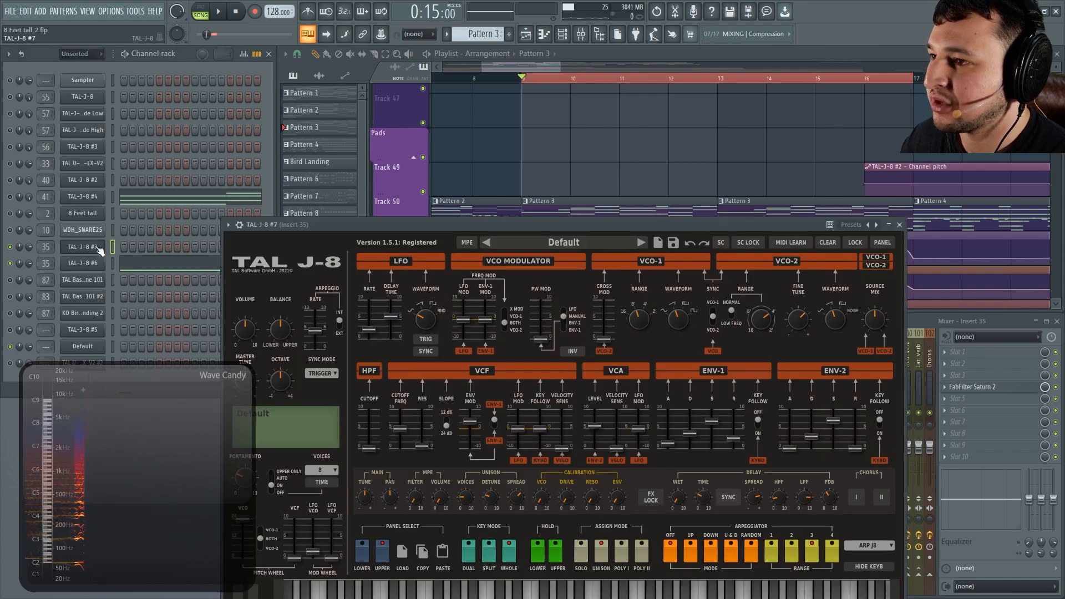
pyautogui.click(98, 267)
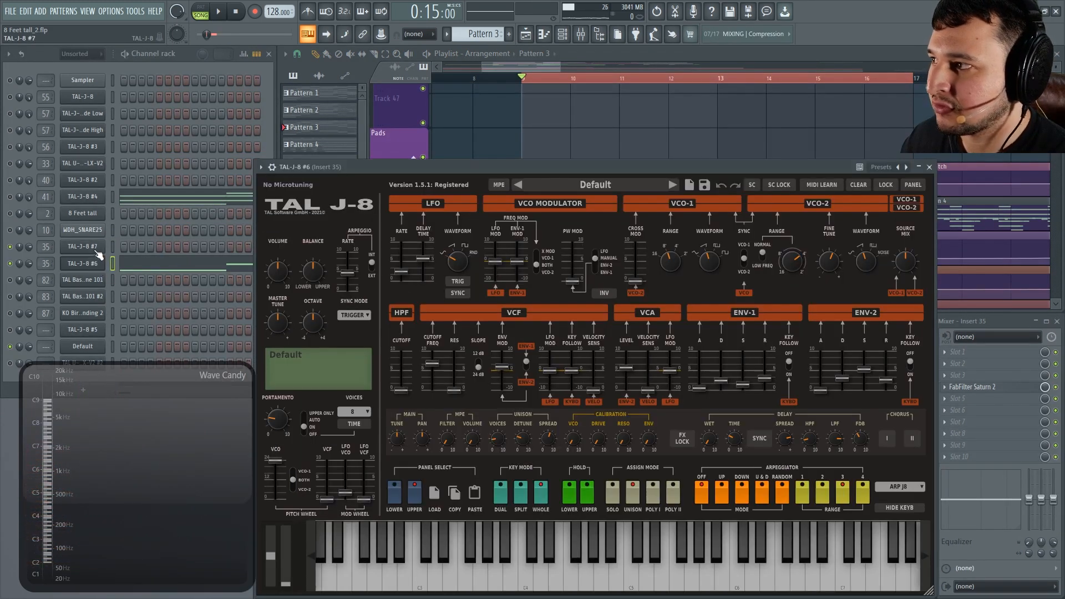
pyautogui.click(98, 251)
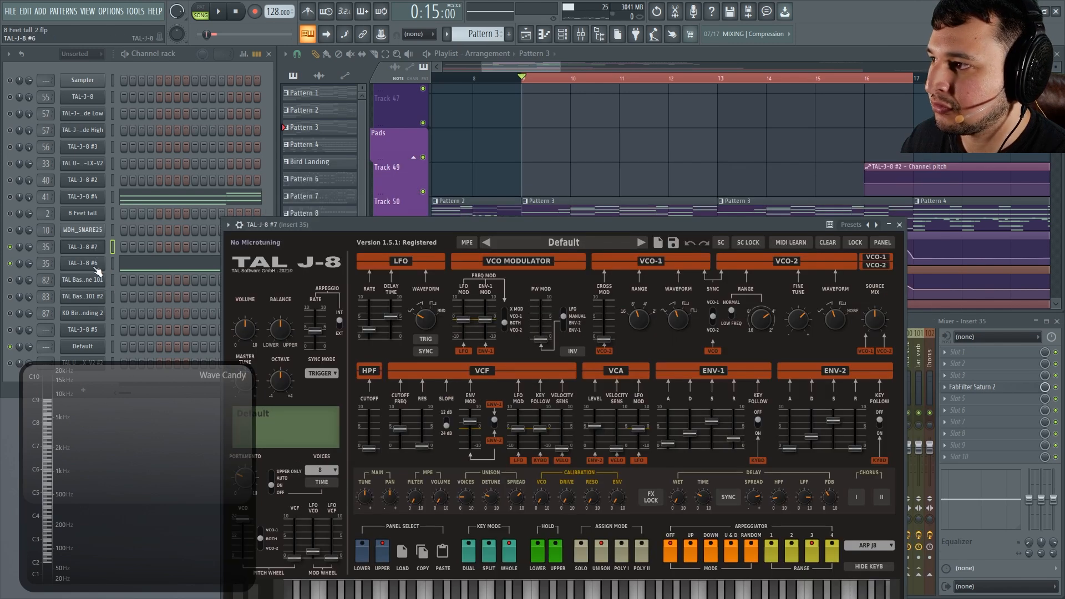
pyautogui.click(98, 266)
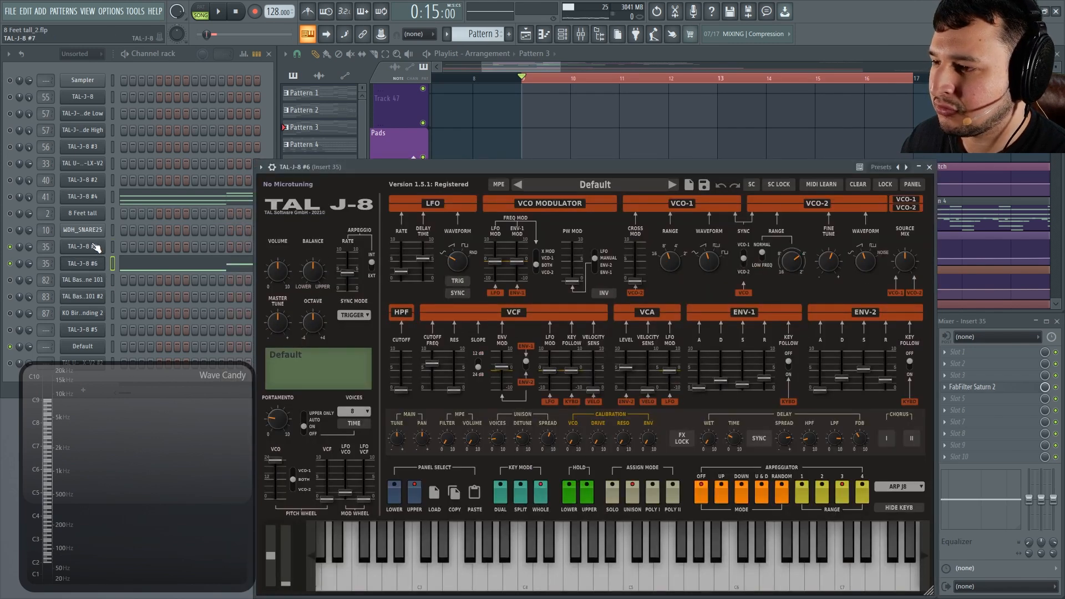
pyautogui.click(97, 248)
# Set the unison spread of TAL-J-8 #6 to 5.71 and play the loop.
pyautogui.click(95, 265)
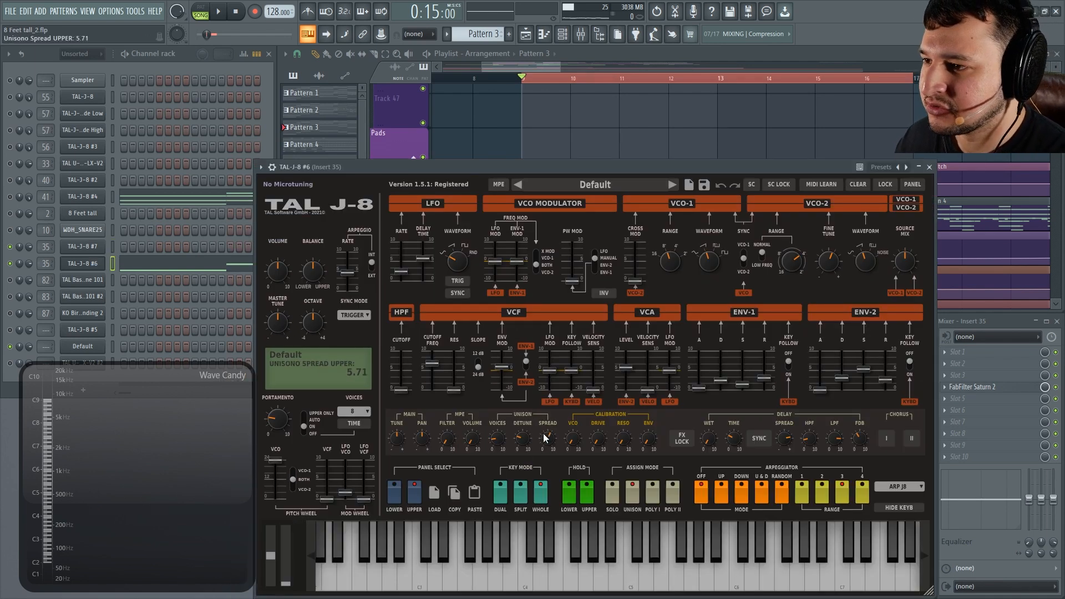
pyautogui.press('space')
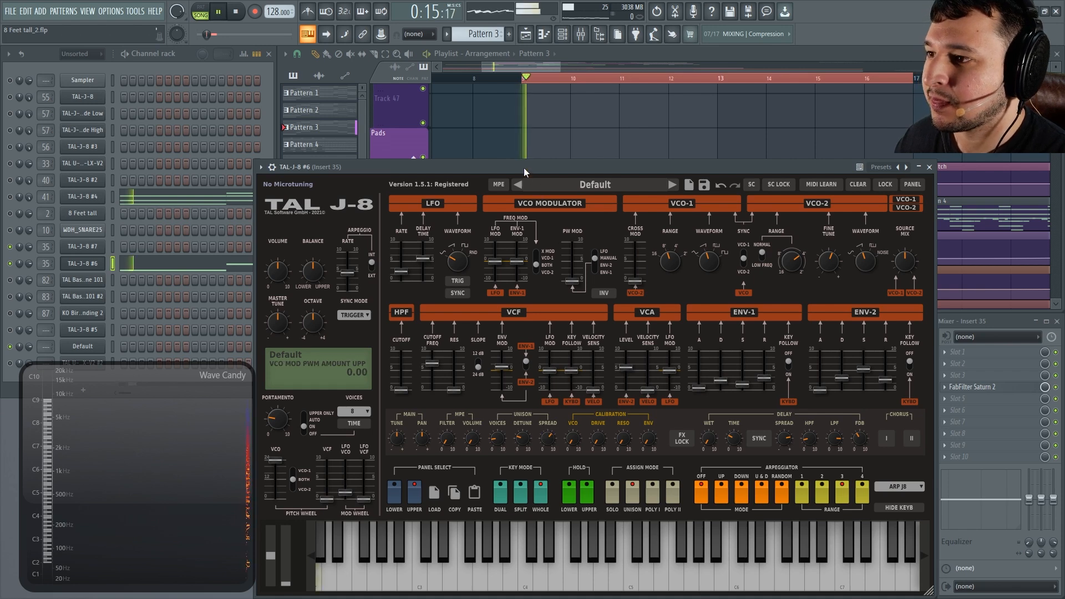
# Set the upper filter resonance of TAL-J-8 #6 to 0.00 and stop the loop.
pyautogui.moveTo(453, 389)
pyautogui.mouseDown()
pyautogui.moveTo(454, 369)
pyautogui.moveTo(453, 390)
pyautogui.mouseUp()
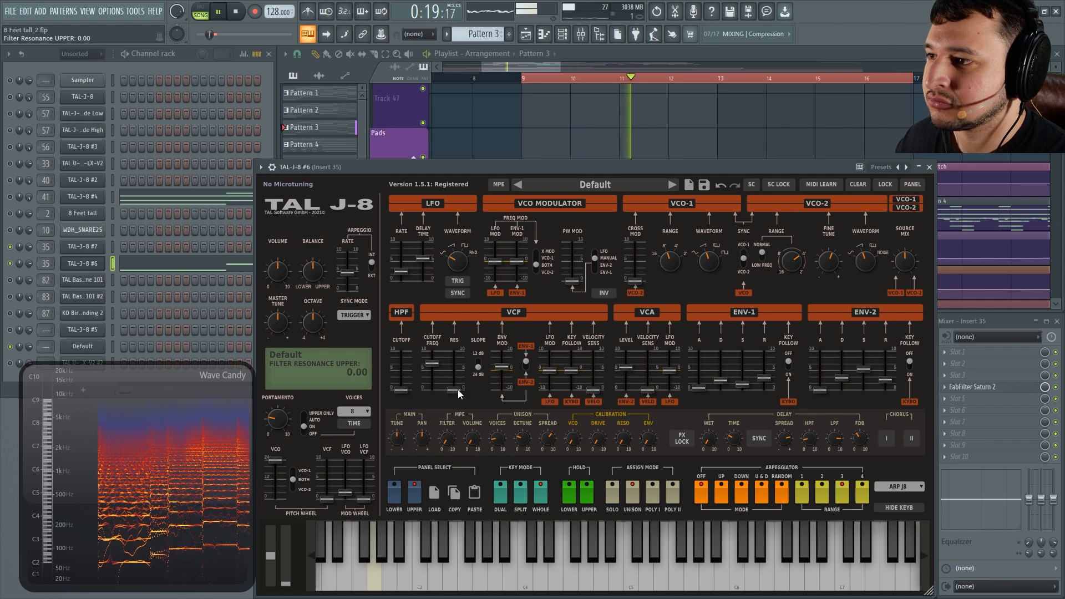
pyautogui.press('space')
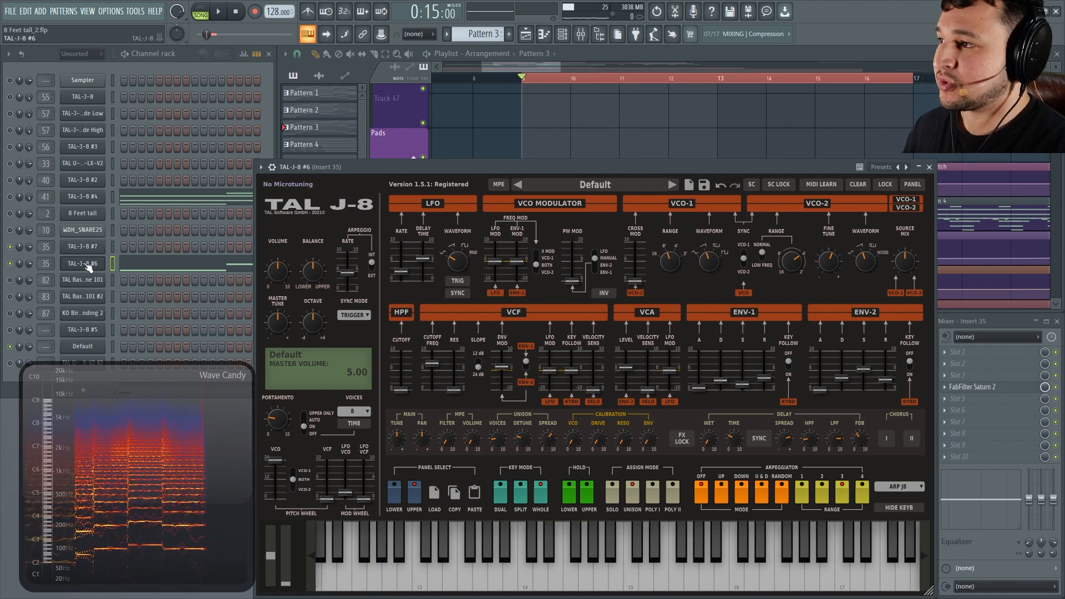
# Move the notes from the TAL-J-8 #6 channel to the TAL-J-8 #7 channel.
pyautogui.rightClick(265, 263)
pyautogui.click(265, 264)
pyautogui.rightClick(79, 248)
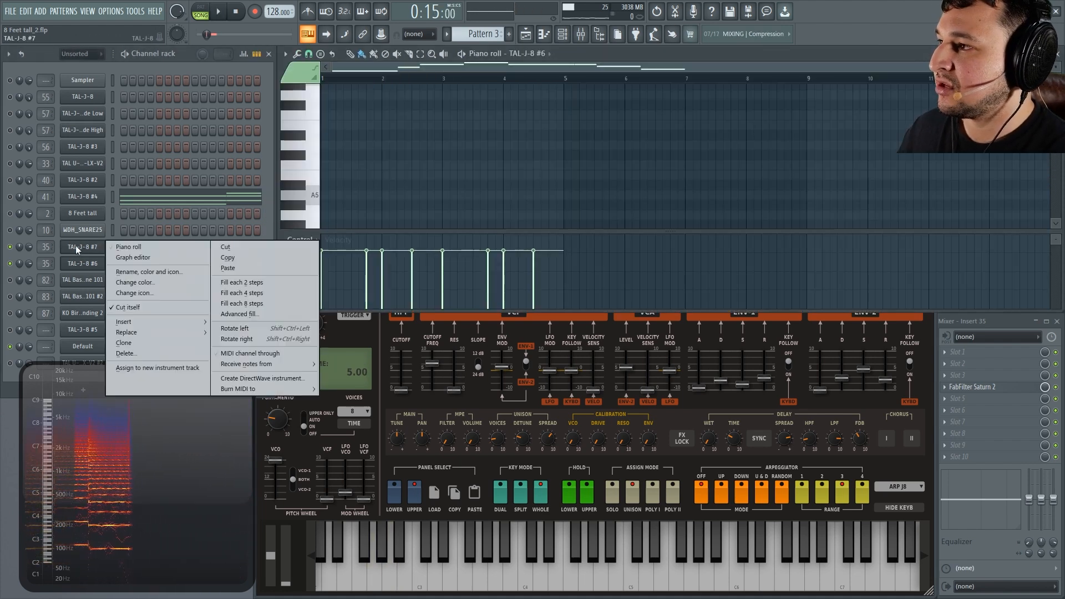
pyautogui.click(117, 247)
pyautogui.rightClick(210, 263)
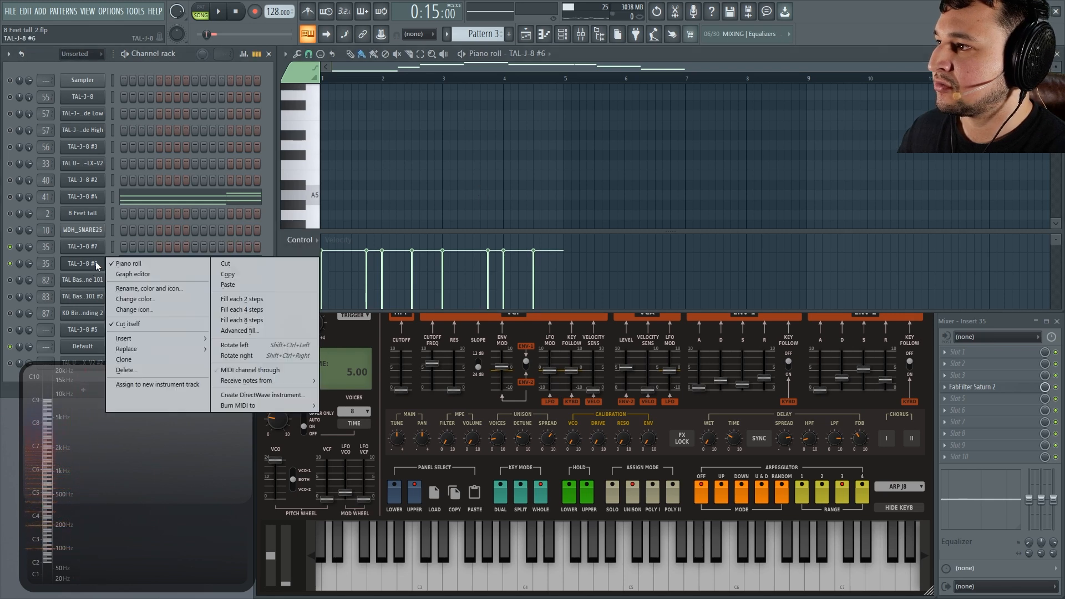
pyautogui.click(260, 263)
pyautogui.rightClick(210, 247)
pyautogui.click(269, 270)
# Delete the emptied TAL-J-8 #6 channel from the channel rack.
pyautogui.rightClick(111, 247)
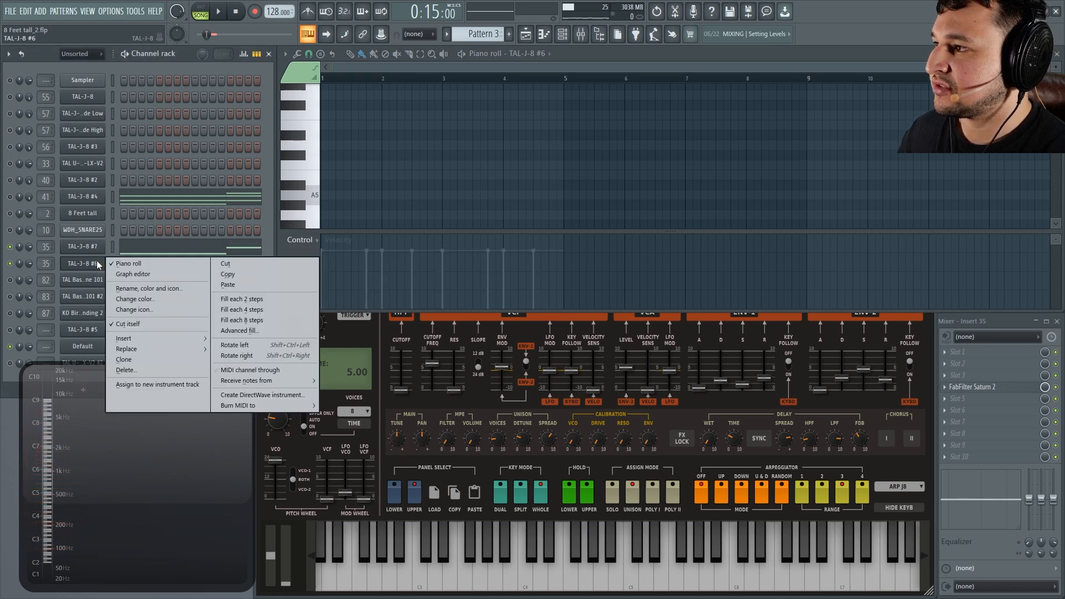
pyautogui.click(125, 354)
pyautogui.click(588, 341)
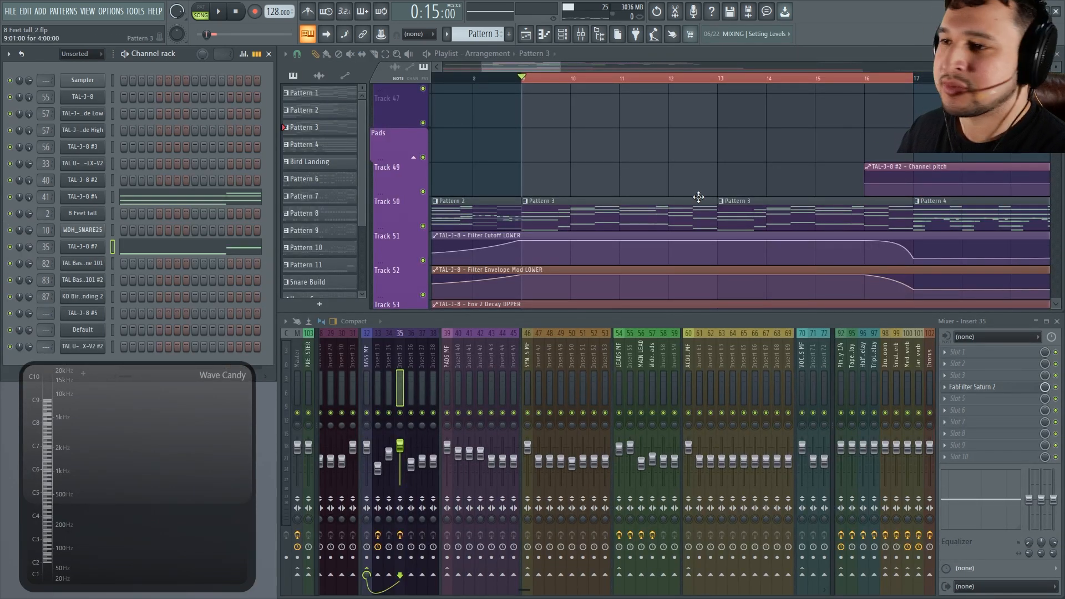
# Select the Hyper Saw pattern in the playlist, solo its Track 59 and play the loop.
pyautogui.scroll(-5, 696, 200)
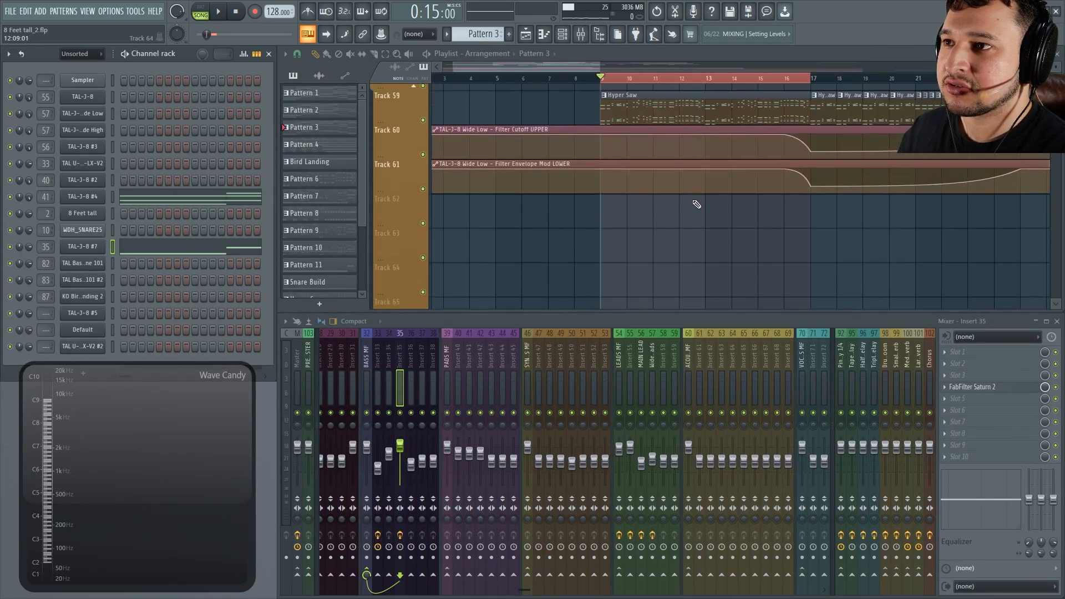
pyautogui.click(671, 115)
pyautogui.scroll(2, 770, 191)
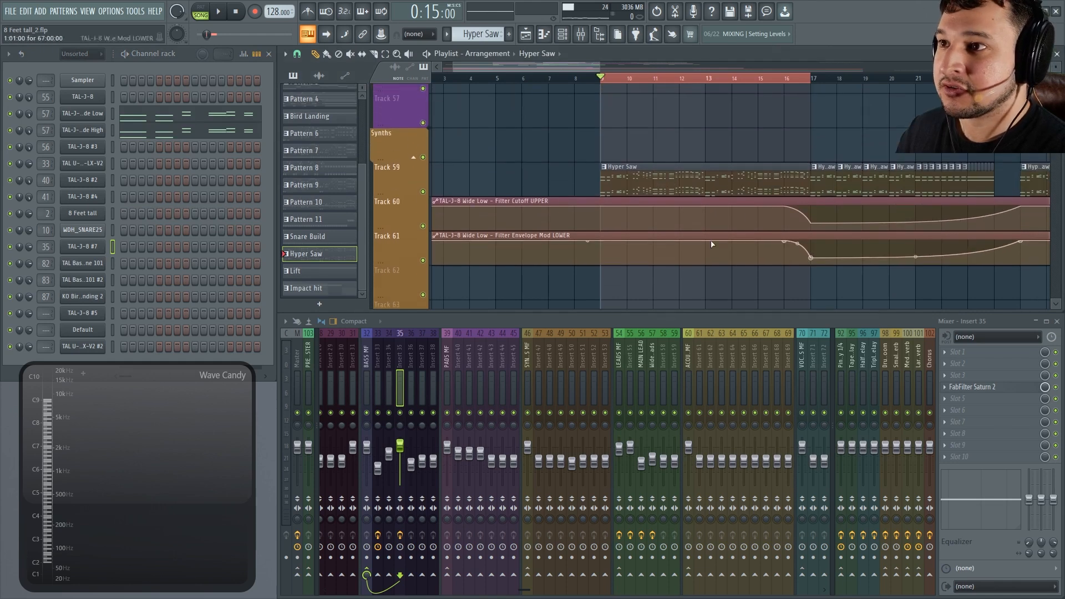
pyautogui.rightClick(422, 191)
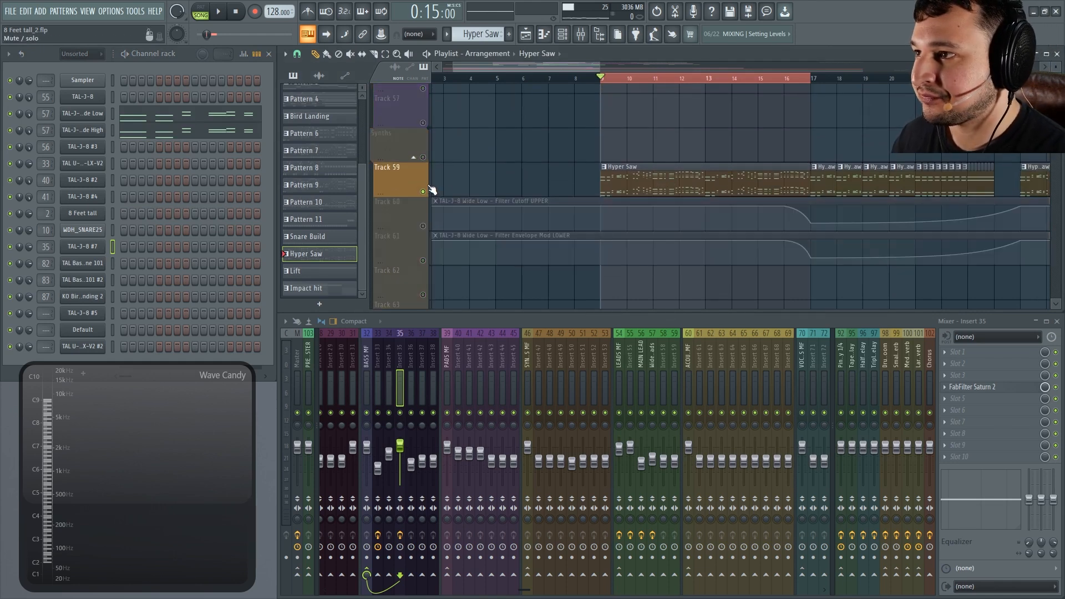
pyautogui.press('space')
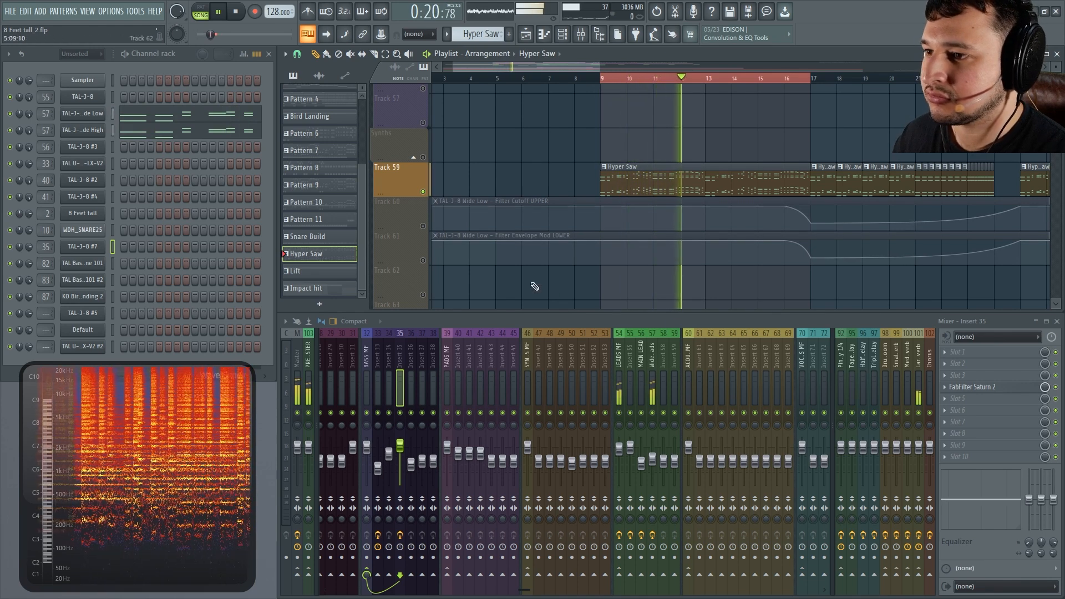
# Show the Wide Leads mixer track's effects and replay the soloed Hyper Saw pattern.
pyautogui.click(654, 379)
pyautogui.press('space')
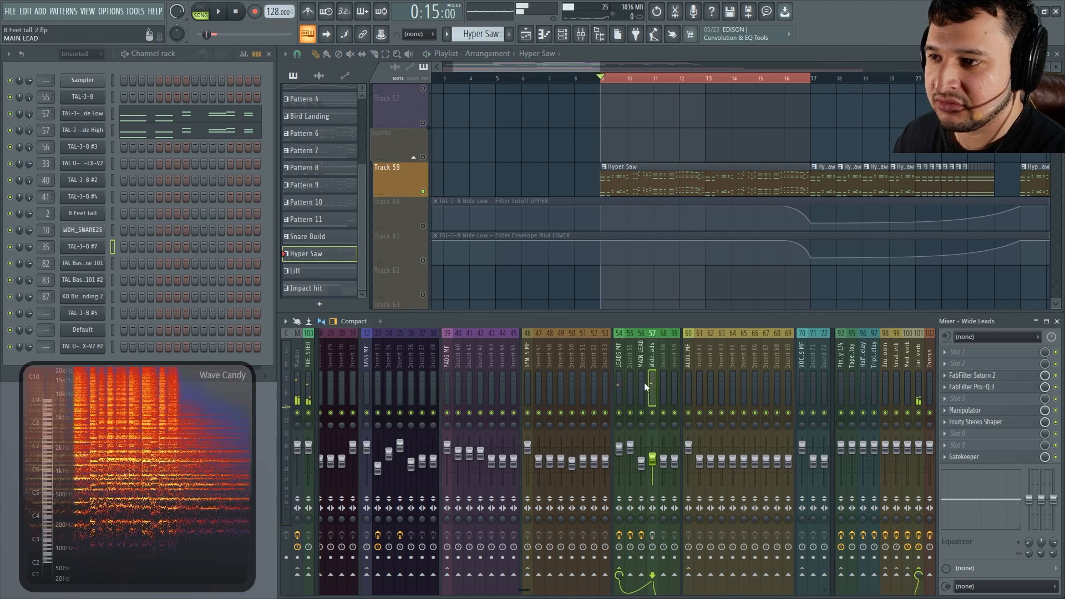
pyautogui.press('space')
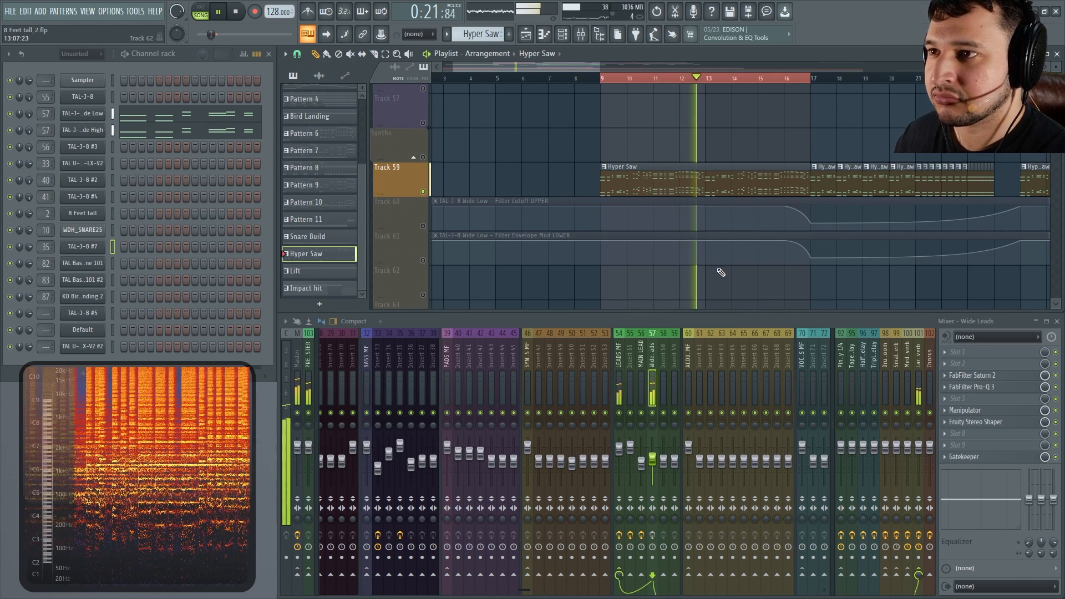
pyautogui.press('space')
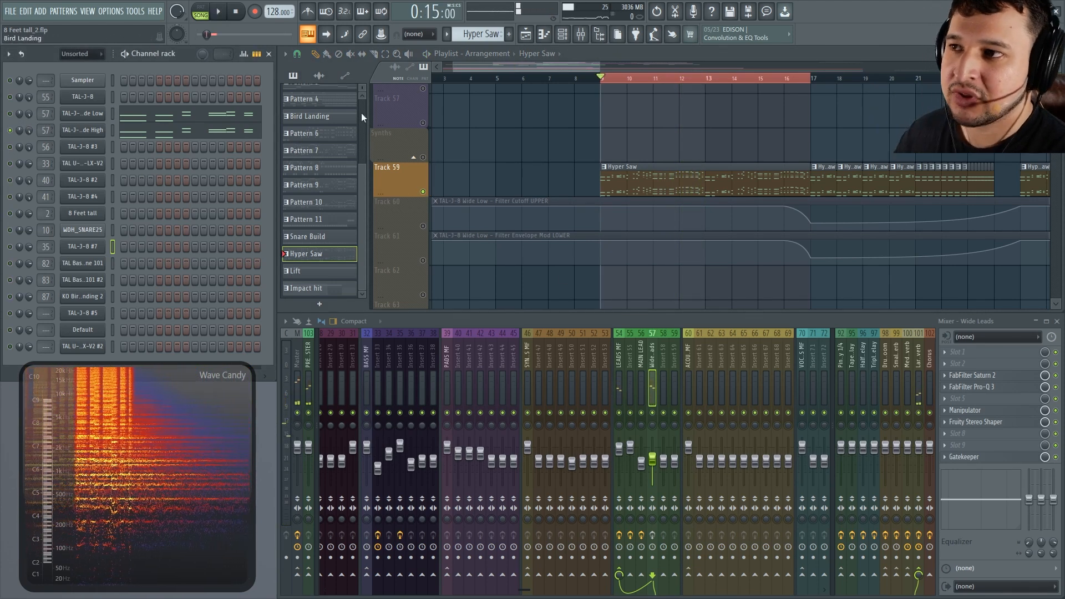
# Play the TAL-J-8 Wide High channel on its own, followed by the TAL-J-8 Wide Low channel soloed.
pyautogui.press('space')
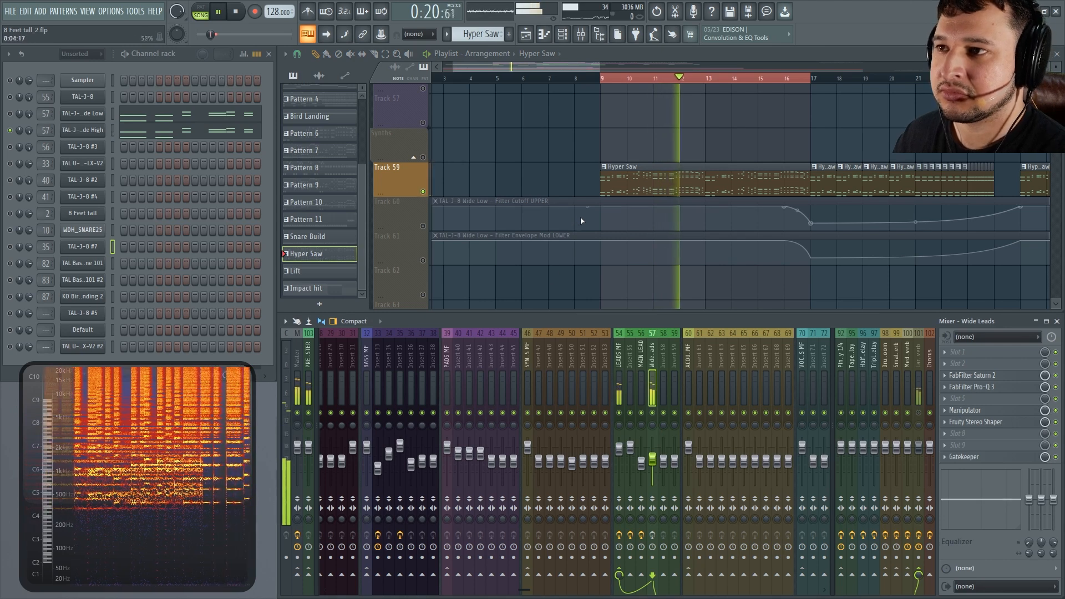
pyautogui.press('space')
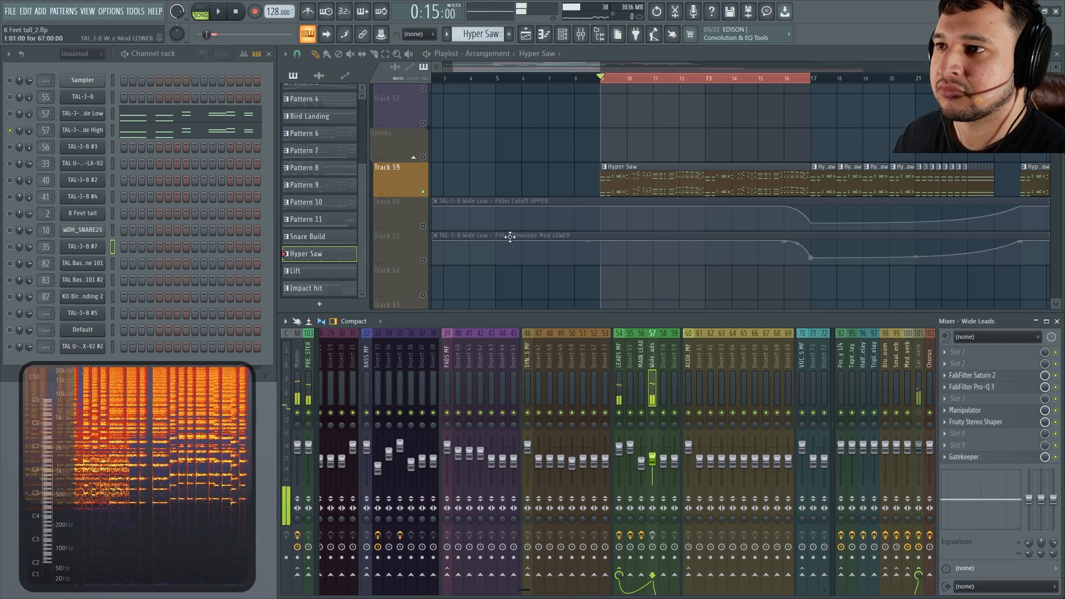
pyautogui.click(10, 113)
pyautogui.press('space')
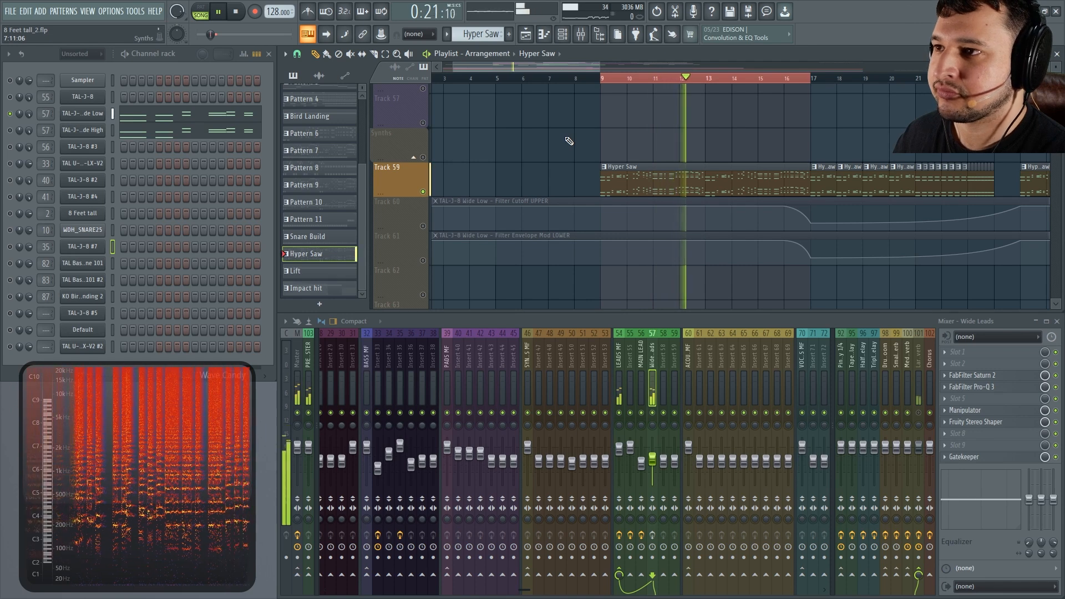
pyautogui.press('space')
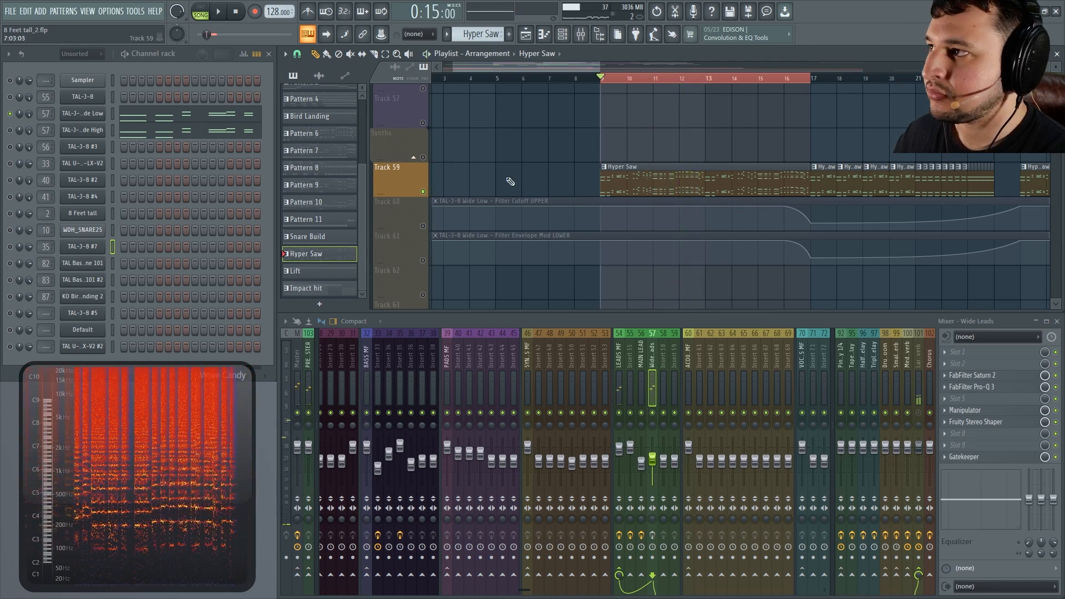
# Open the TAL-J-8 Wide Low synth and load SY Analog Stereo Poly H from the Himalaya - Neon Jupiter Synth presets.
pyautogui.click(83, 114)
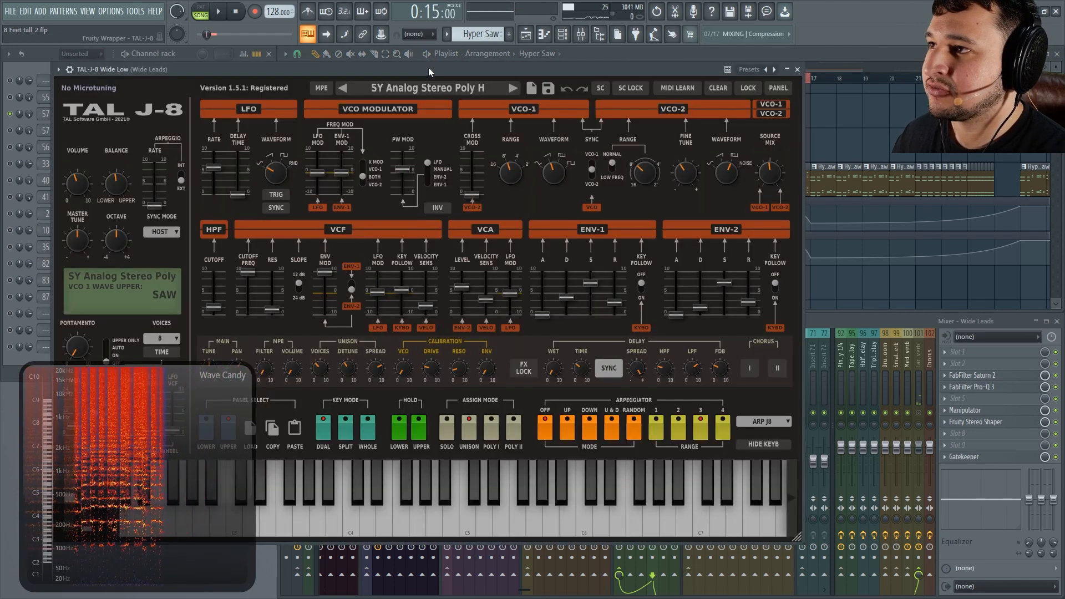
pyautogui.moveTo(437, 69); pyautogui.dragTo(654, 73)
pyautogui.click(643, 89)
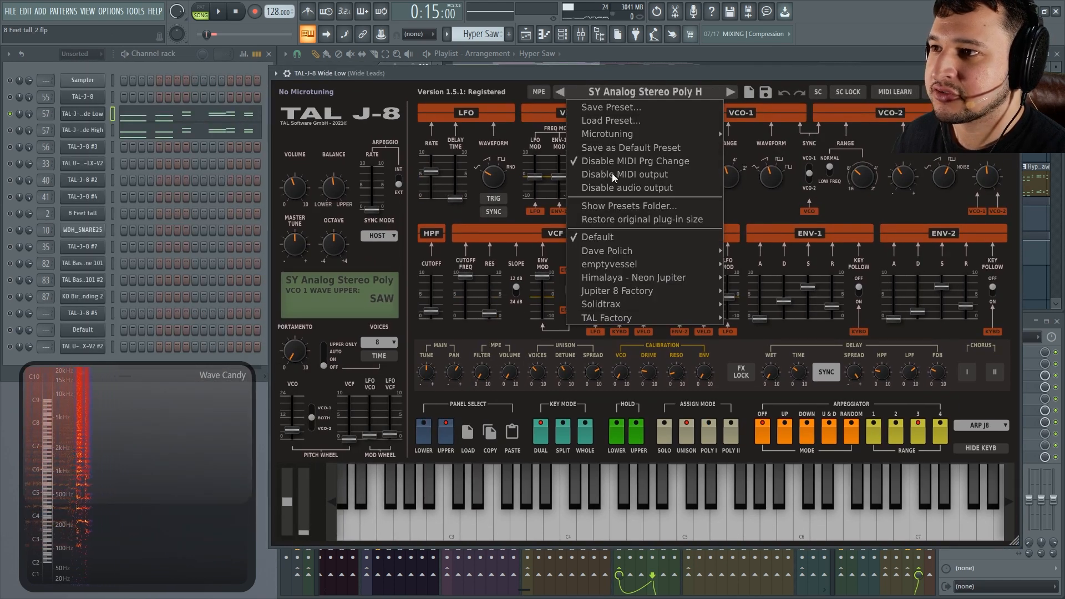
pyautogui.click(631, 88)
pyautogui.click(652, 92)
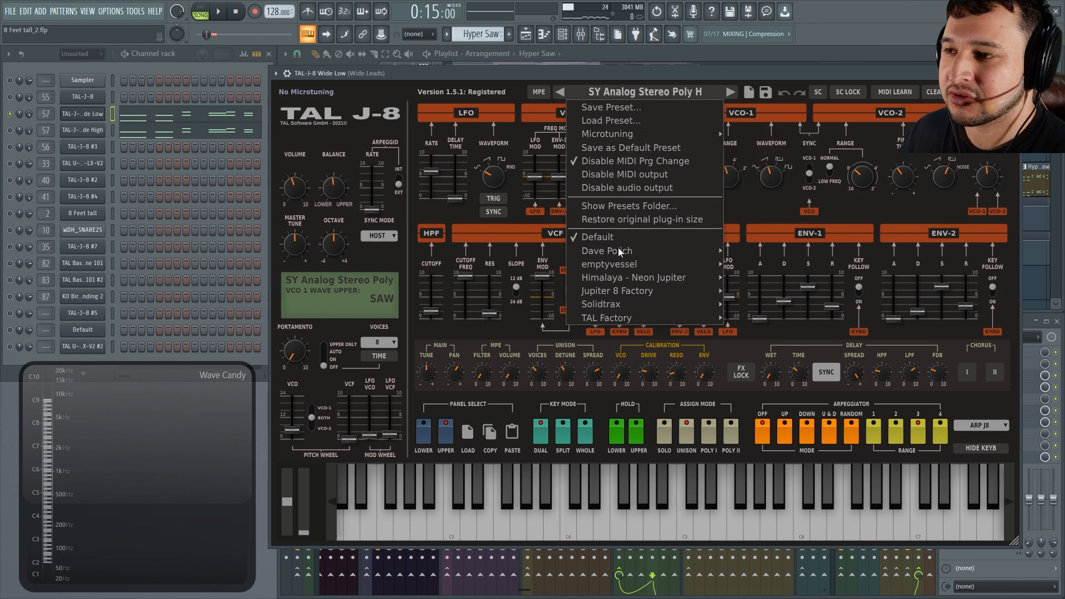
pyautogui.moveTo(621, 252)
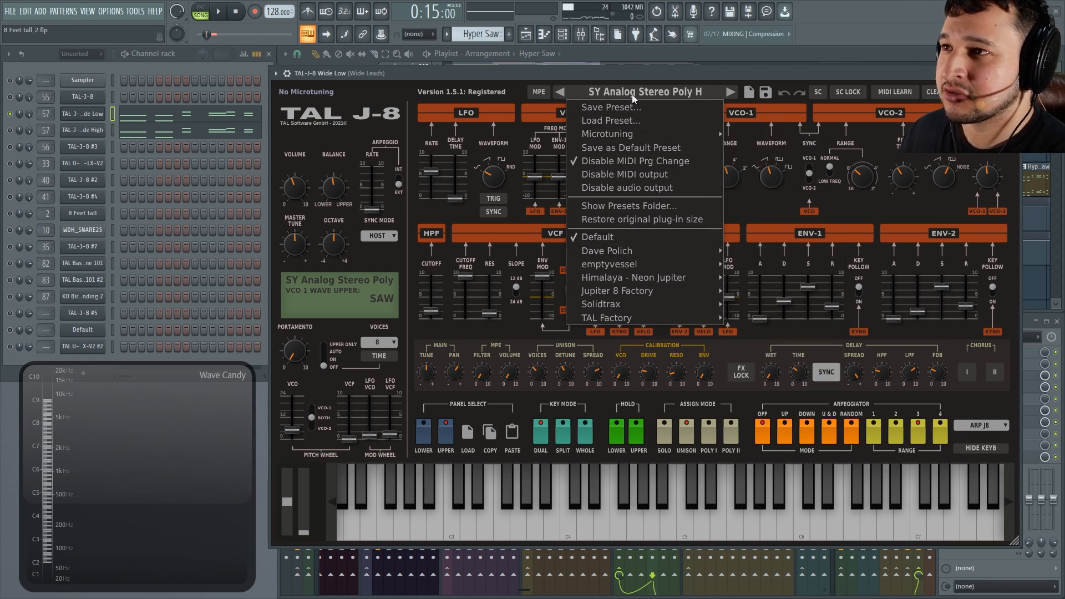
pyautogui.moveTo(638, 277)
pyautogui.moveTo(752, 398)
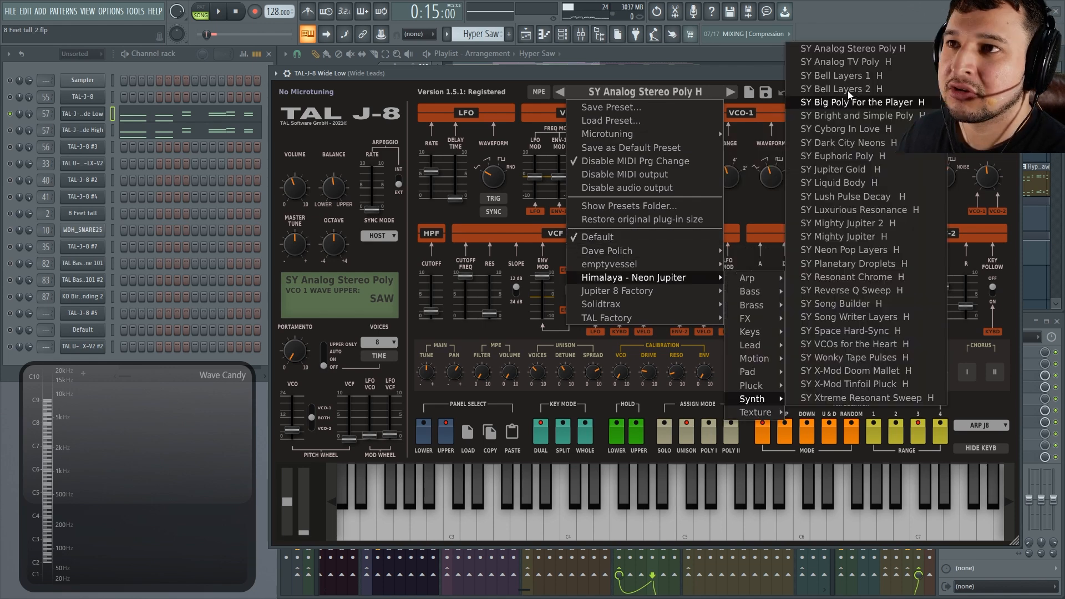
pyautogui.click(856, 50)
# Play the Wide Low loop and view the preset's lower panel settings while it plays.
pyautogui.press('space')
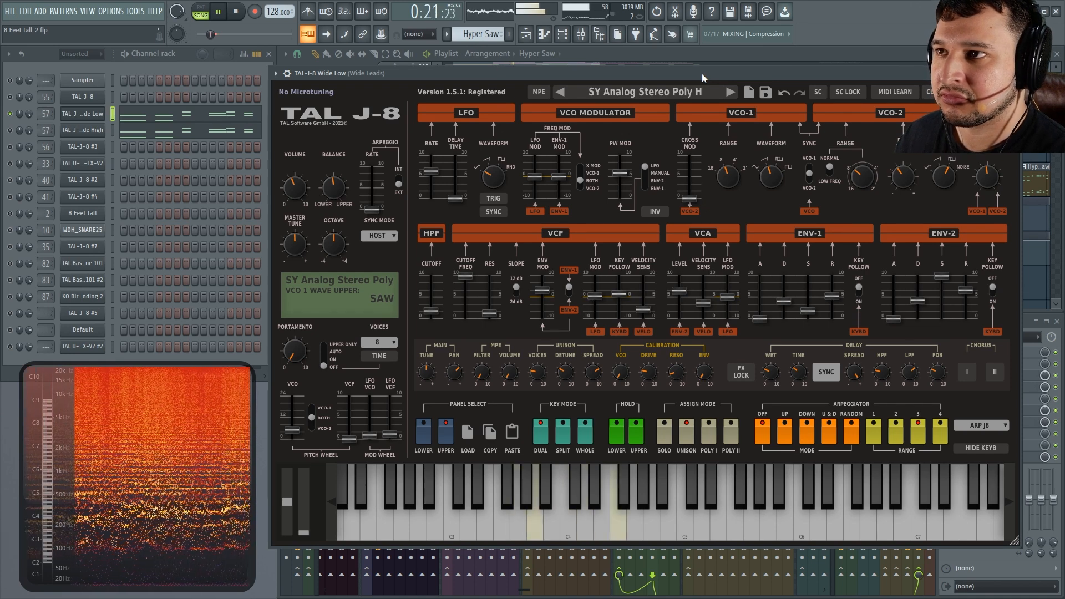
pyautogui.press('space')
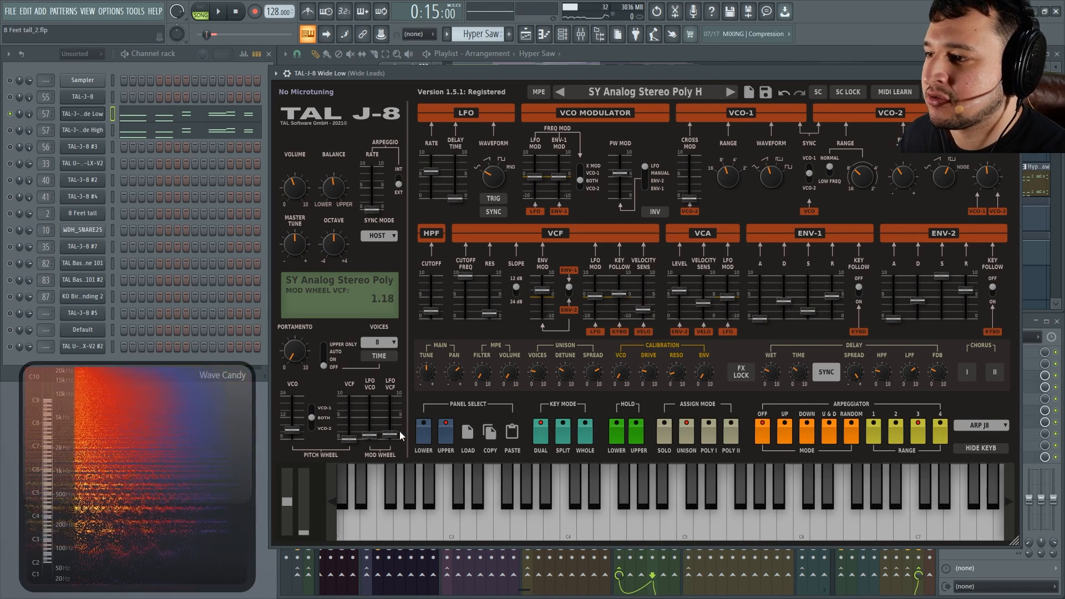
pyautogui.click(424, 429)
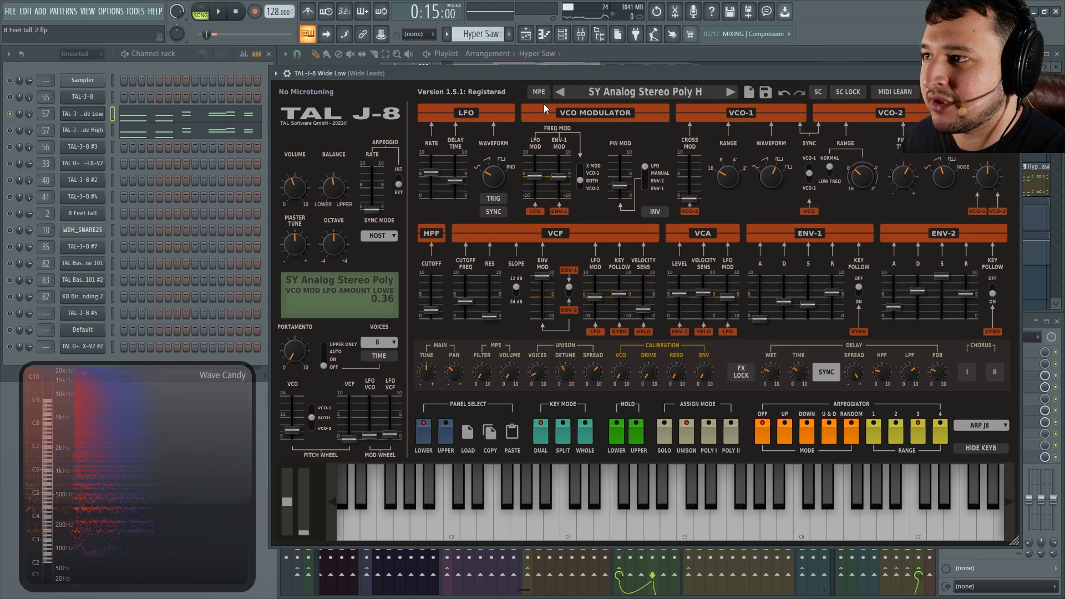
pyautogui.press('space')
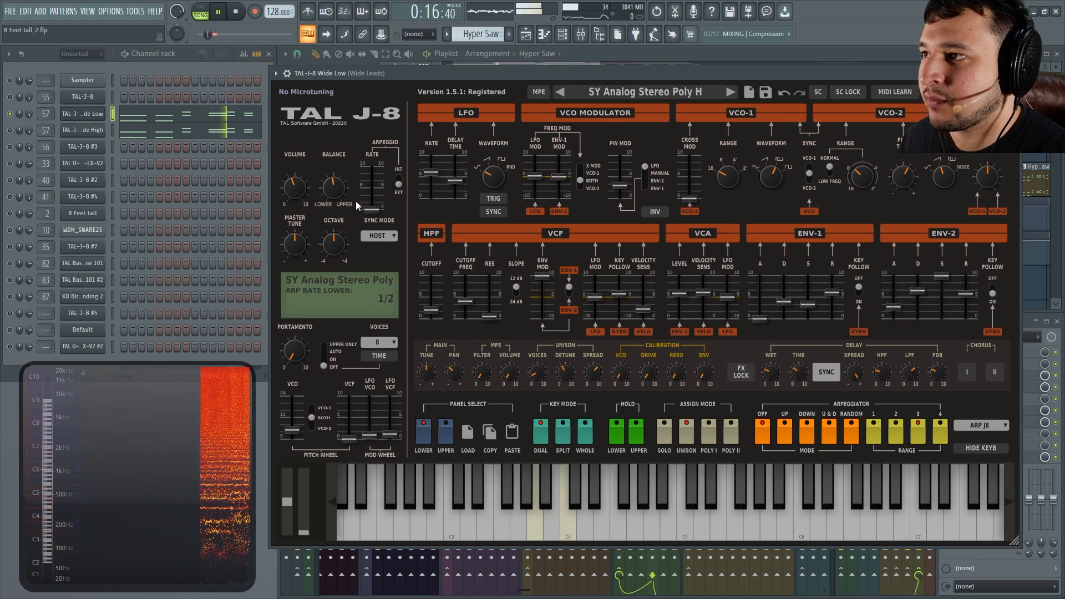
pyautogui.moveTo(343, 201); pyautogui.dragTo(419, 183)
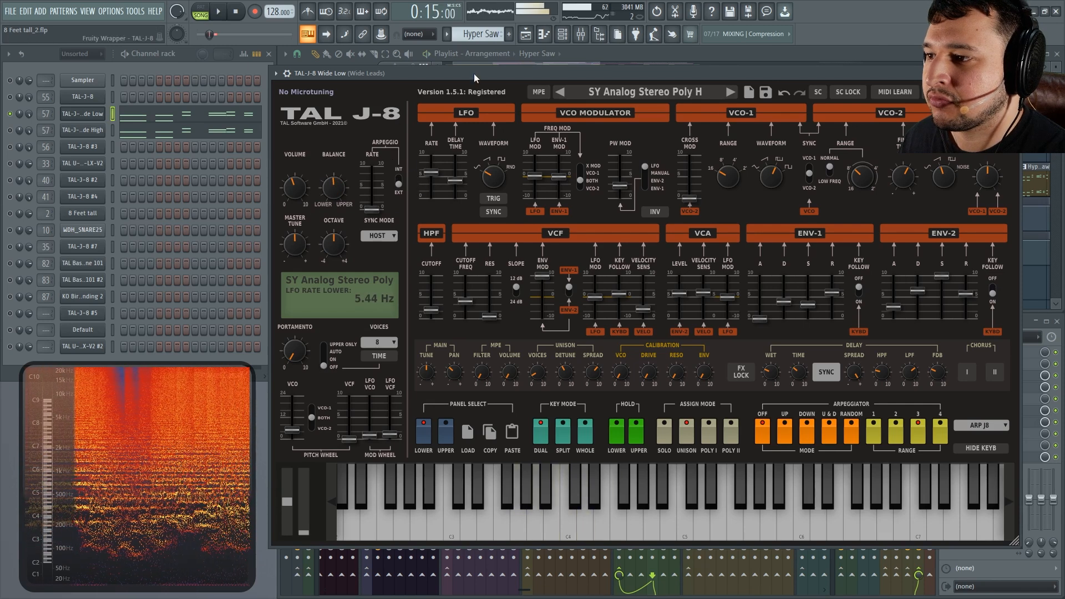
# Set the Wide Low synth's key mode to Whole and play the lower and upper panels separately for comparison.
pyautogui.press('space')
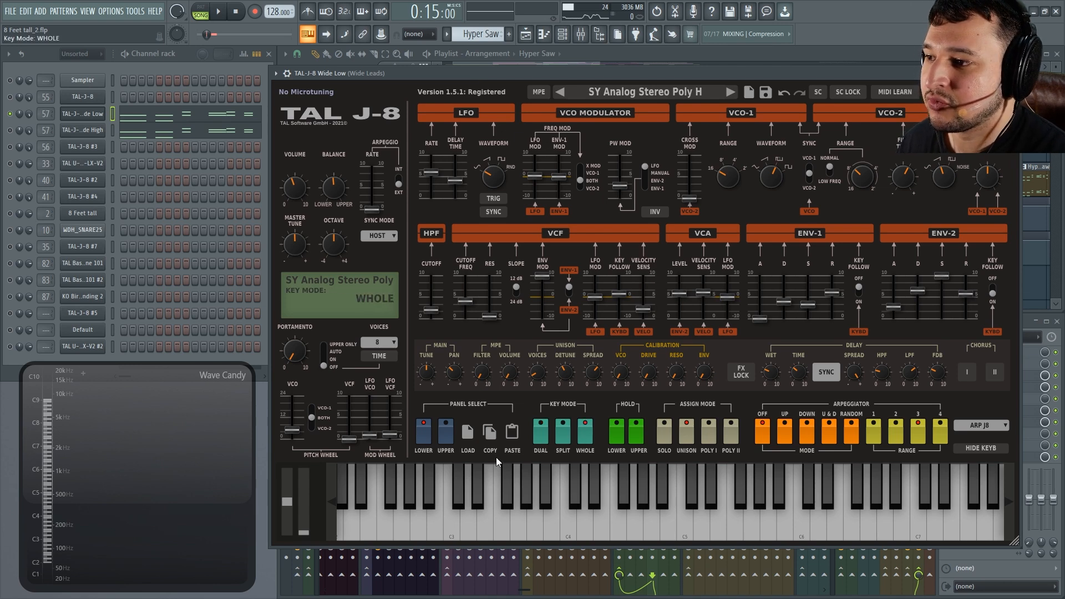
pyautogui.press('space')
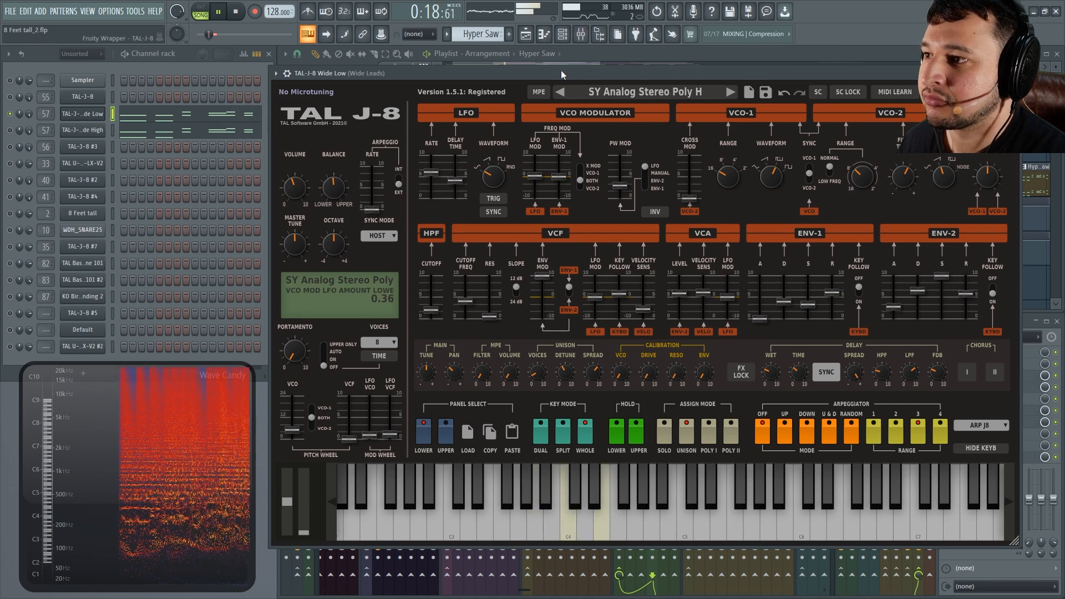
pyautogui.press('space')
pyautogui.press('space')
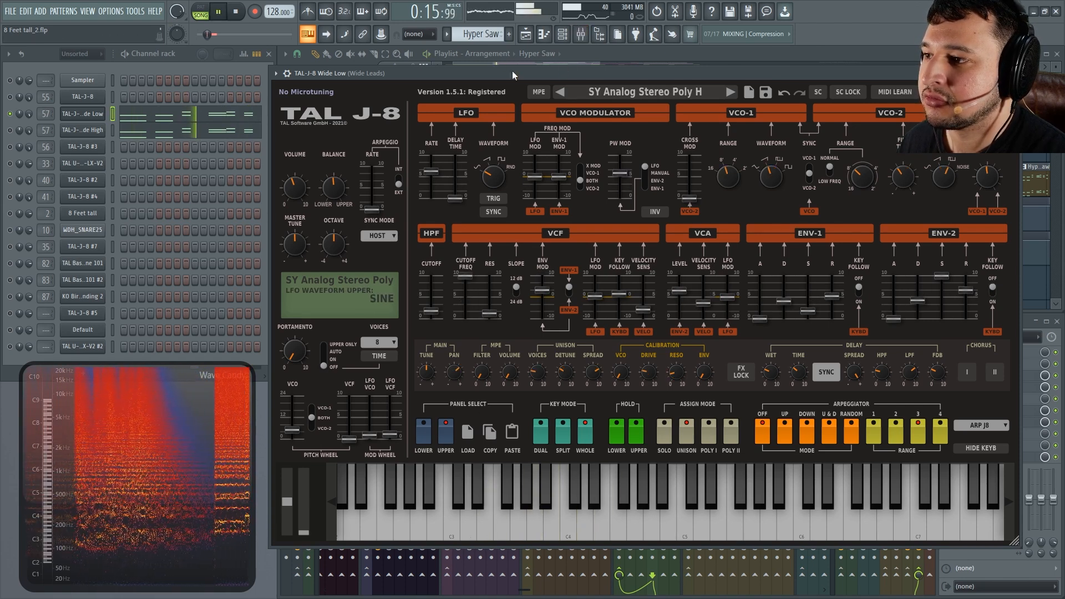
pyautogui.moveTo(456, 391); pyautogui.dragTo(453, 361)
pyautogui.click(426, 430)
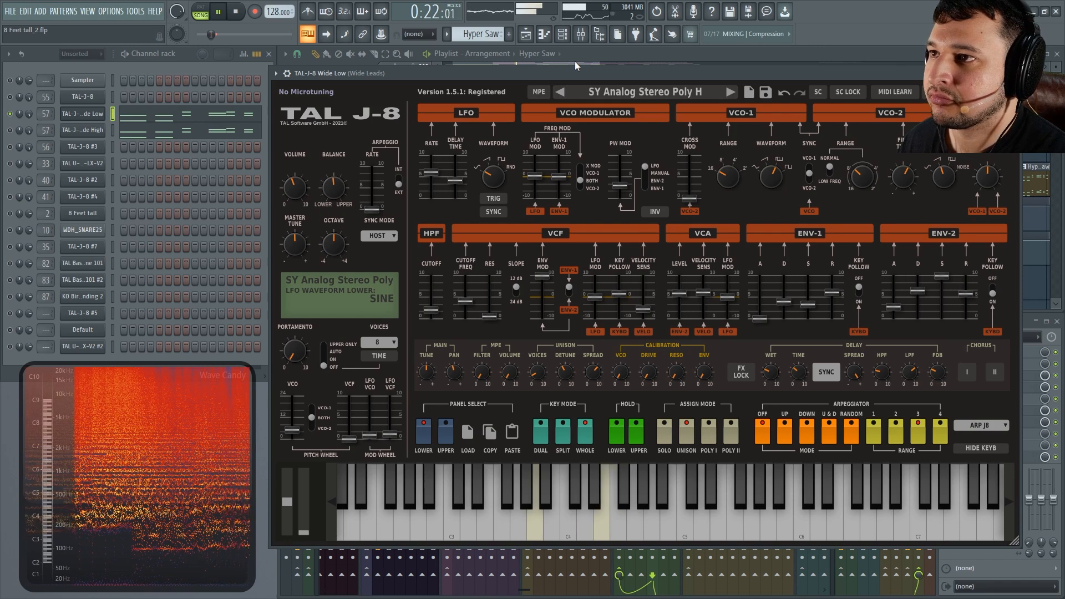
pyautogui.press('space')
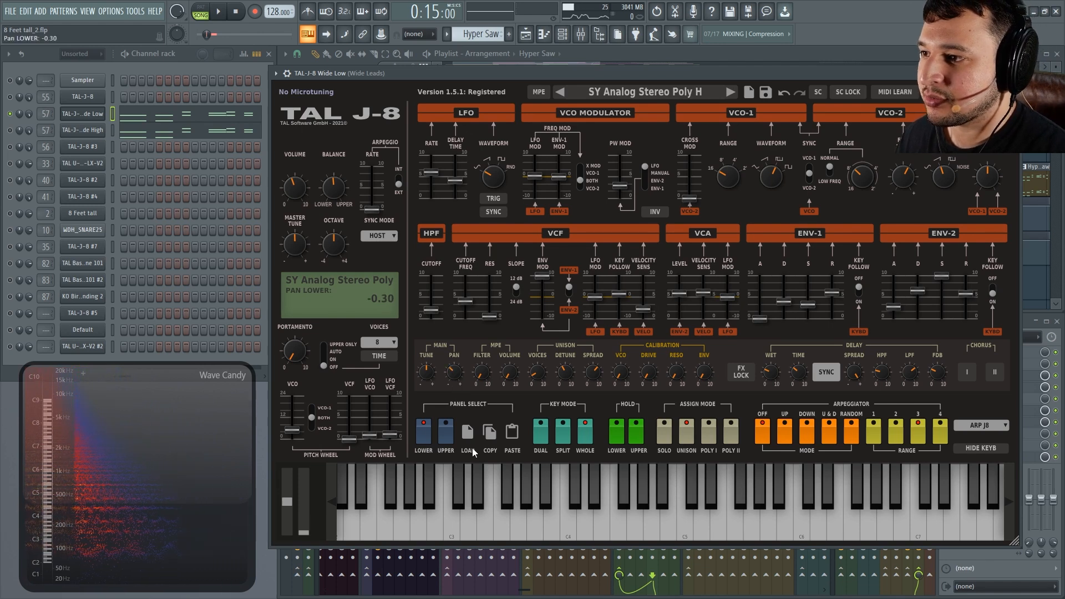
pyautogui.click(445, 438)
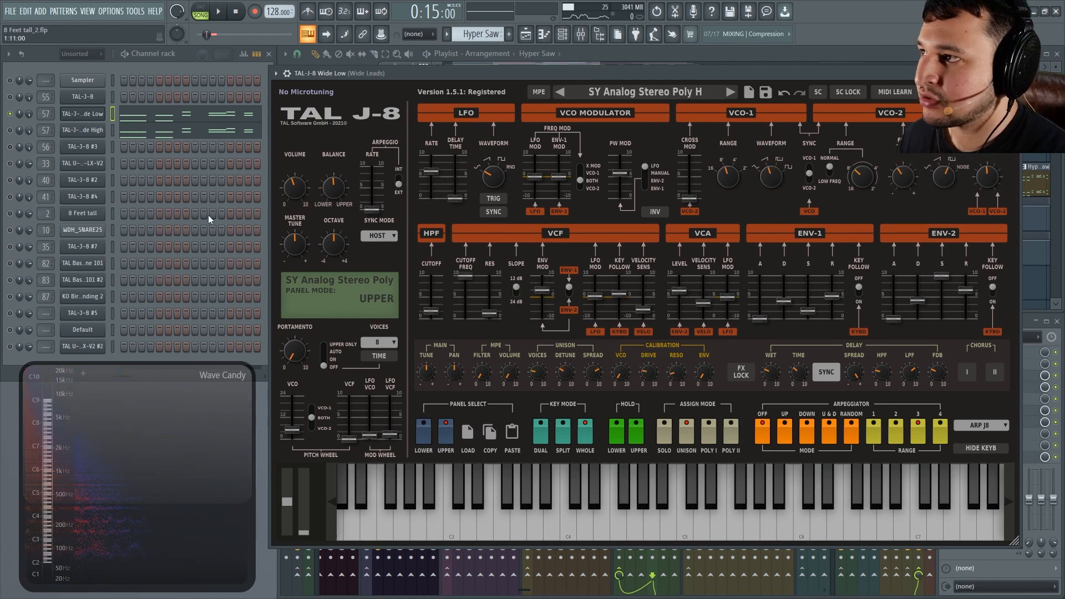
# Close the Wide Low synth, solo the TAL-J-8 channel and the Main Lead track, and play the loop.
pyautogui.click(10, 97)
pyautogui.click(1015, 73)
pyautogui.press('space')
pyautogui.scroll(-4, 633, 194)
pyautogui.scroll(-5, 632, 207)
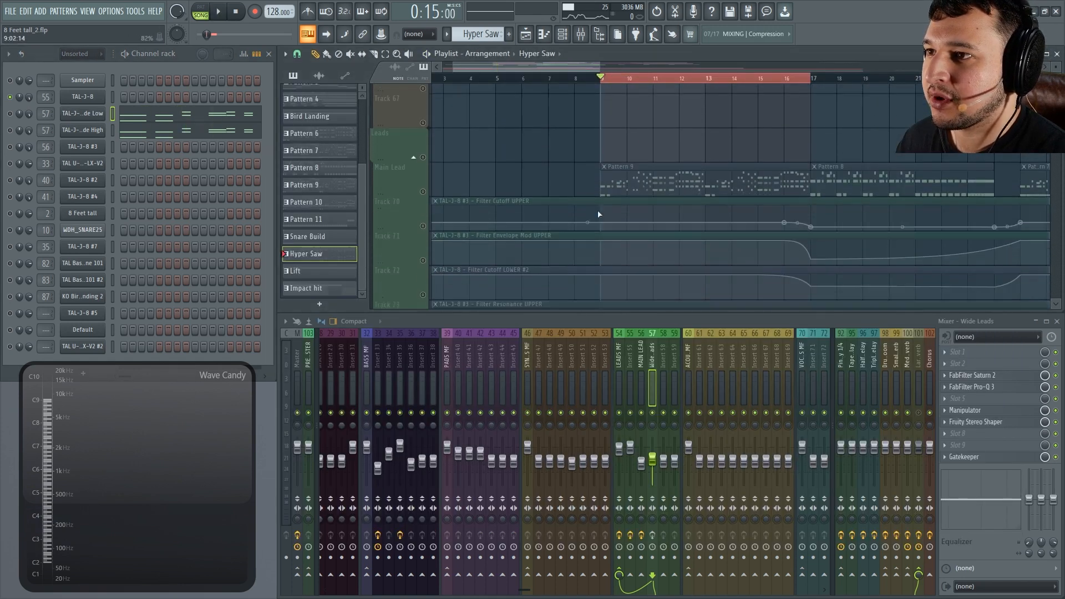
pyautogui.press('space')
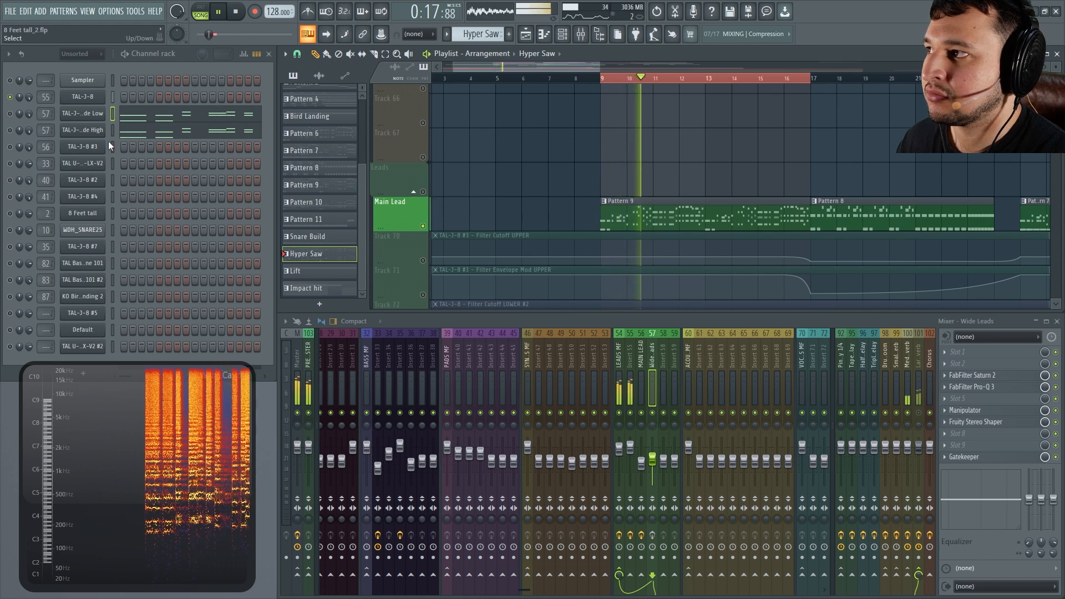
# Open the TAL-J-8 synth to view its settings while the Main Lead plays, then close it and stop playback.
pyautogui.click(95, 100)
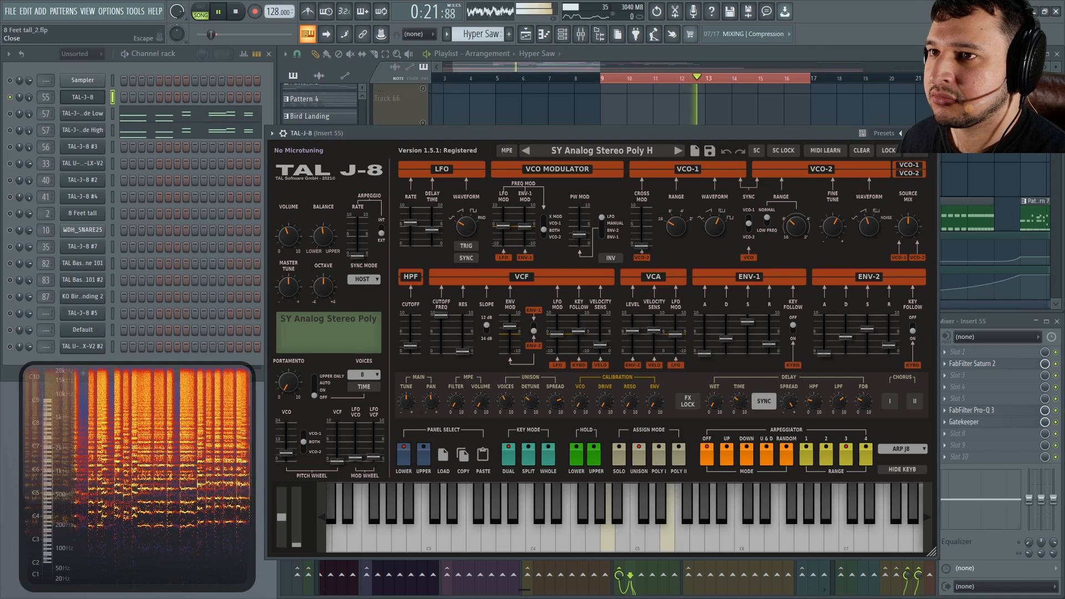
pyautogui.click(929, 133)
pyautogui.press('space')
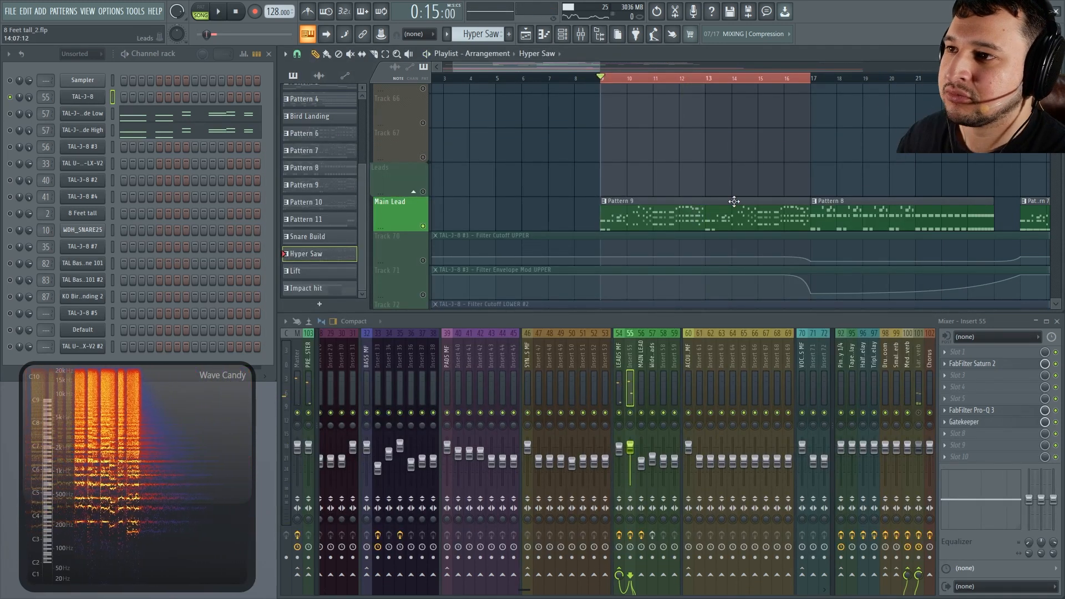
# Solo the Hyper Saw track and the TAL-J-8 Wide Low channel, open its synth and play the loop.
pyautogui.scroll(4, 706, 226)
pyautogui.scroll(-3, 696, 234)
pyautogui.scroll(1, 694, 238)
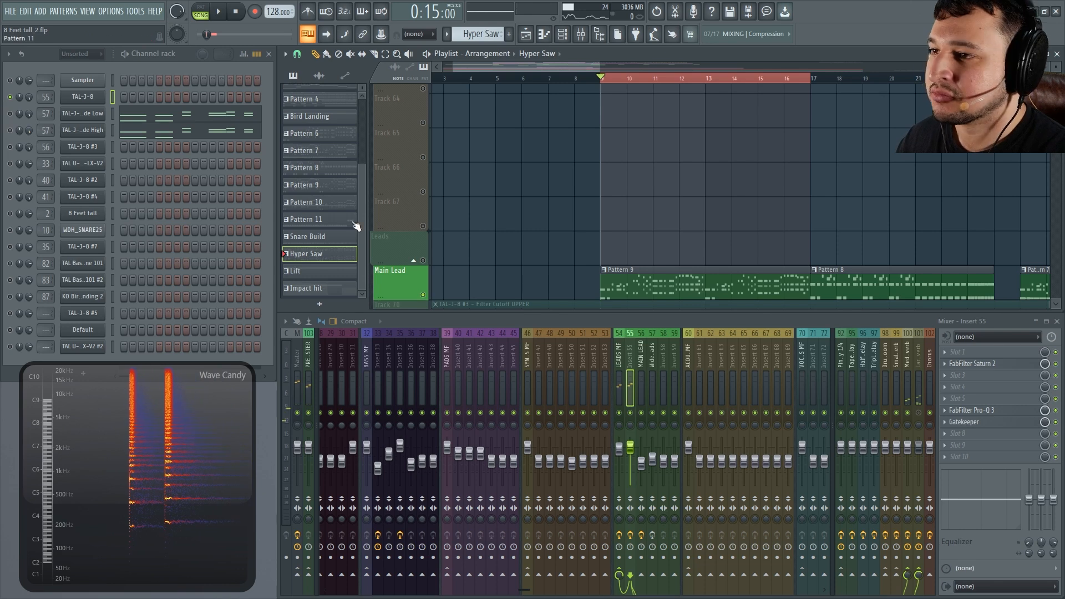
pyautogui.scroll(6, 663, 197)
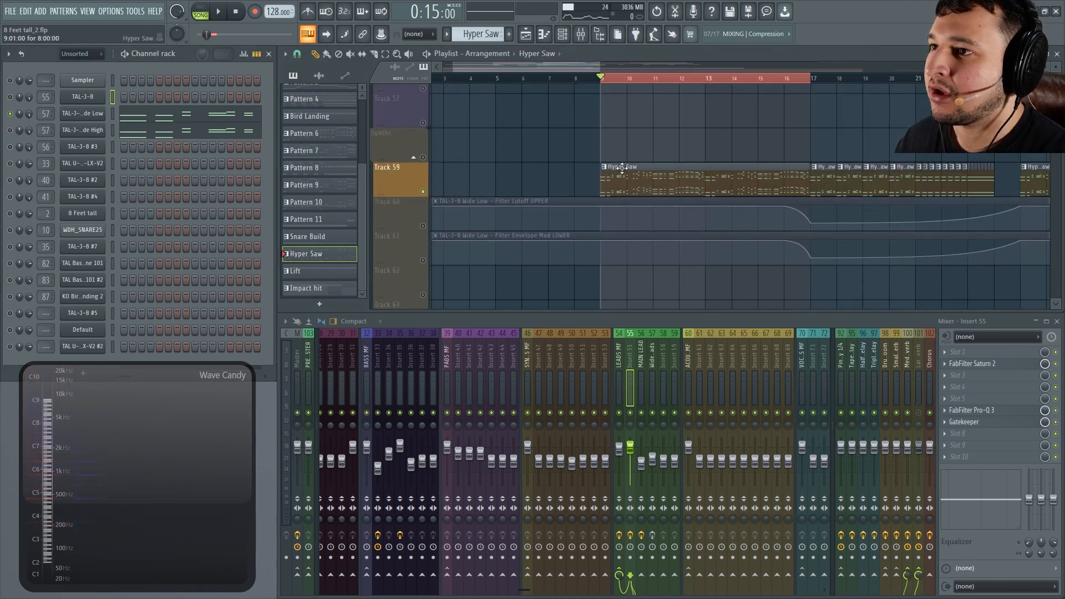
pyautogui.click(83, 113)
pyautogui.press('space')
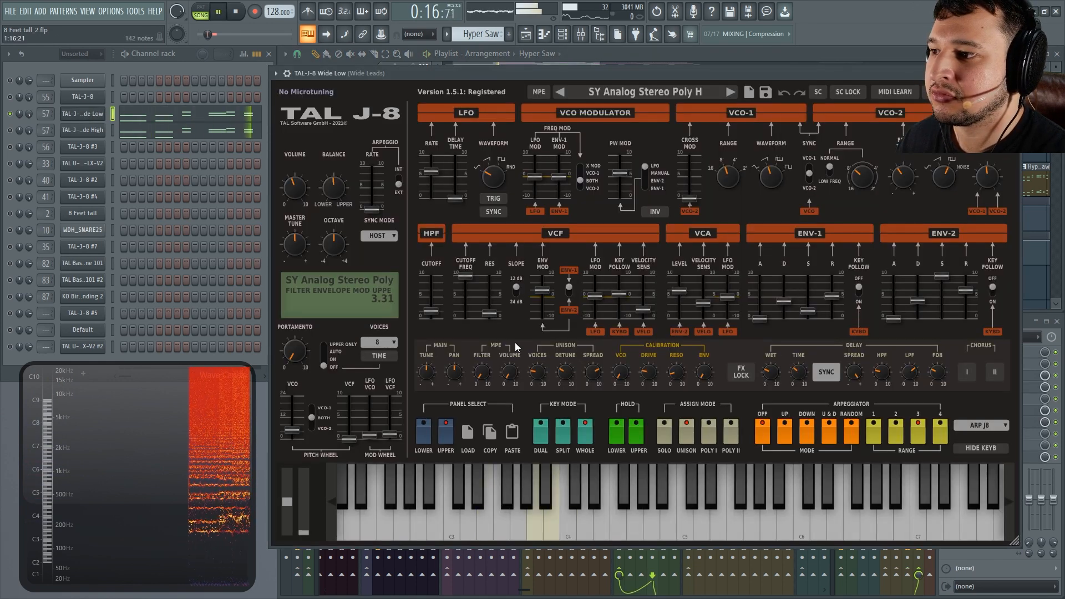
# Set the Wide Low synth's key mode to Dual and listen to both panels together.
pyautogui.click(561, 432)
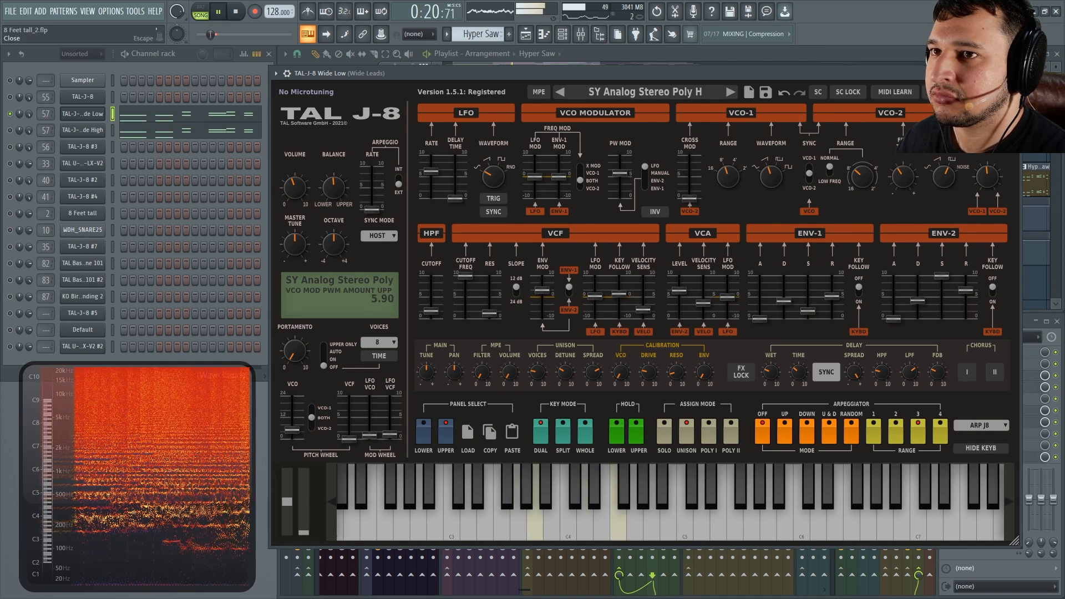
pyautogui.moveTo(798, 72); pyautogui.dragTo(780, 84)
pyautogui.press('space')
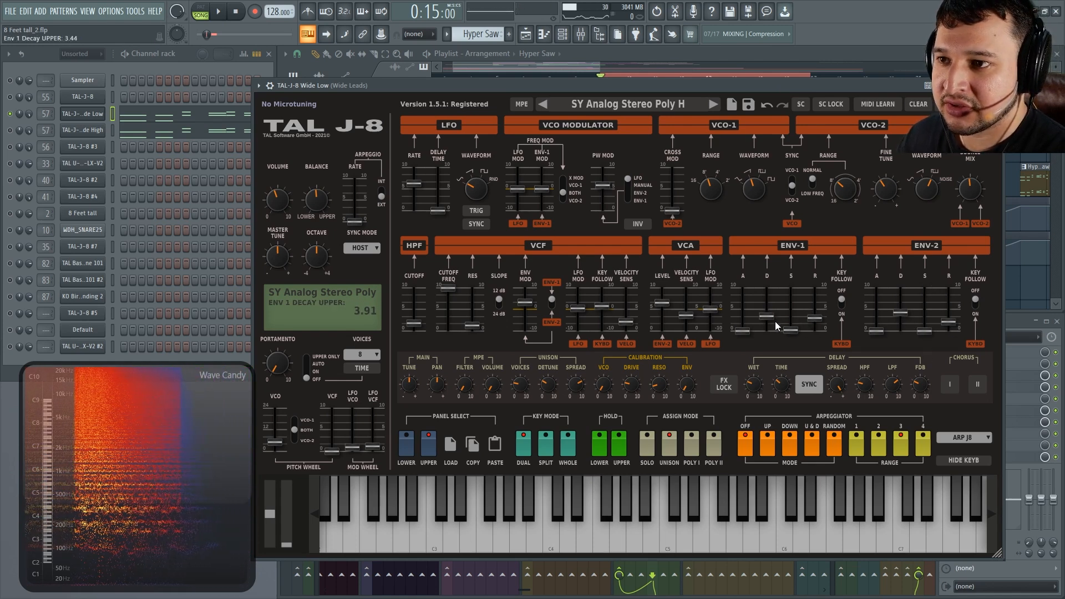
# On the Wide Low upper panel, lower the ENV-1 release and set the ENV-2 decay to 1.83.
pyautogui.moveTo(795, 79); pyautogui.dragTo(794, 84)
pyautogui.press('space')
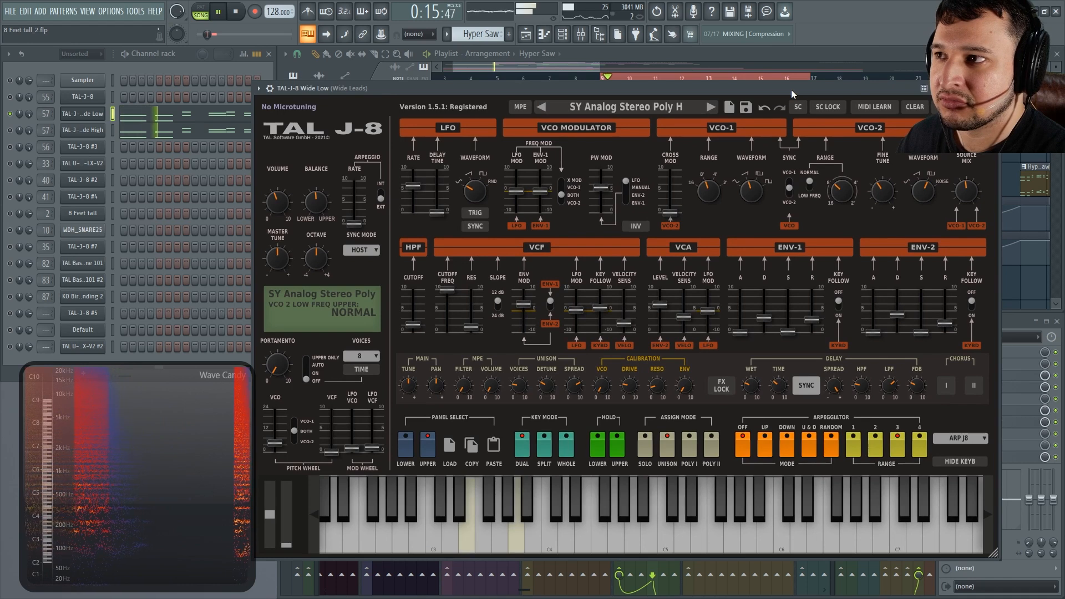
pyautogui.moveTo(808, 316); pyautogui.dragTo(810, 334)
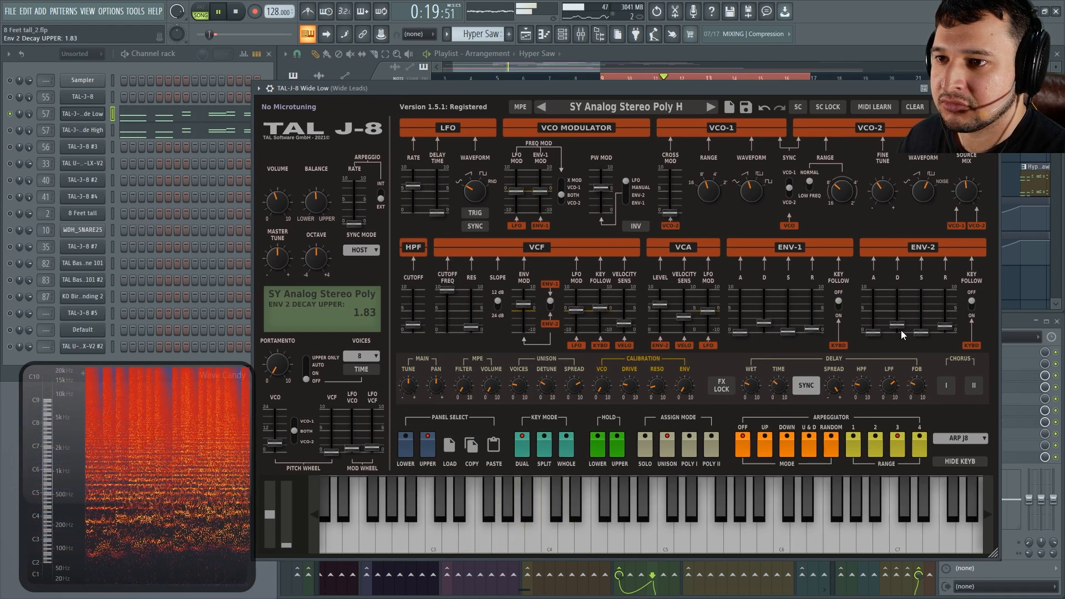
# On the Wide Low lower panel, reduce the ENV-2 attack, decay and sustain and shorten the ENV-1 release.
pyautogui.click(405, 444)
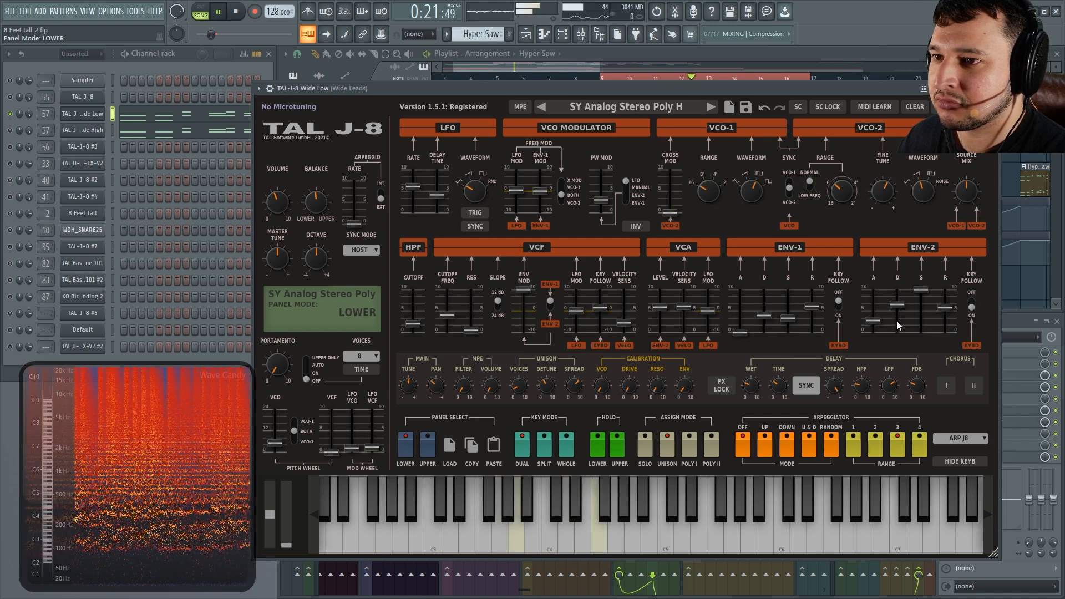
pyautogui.moveTo(920, 303); pyautogui.dragTo(920, 334)
pyautogui.moveTo(873, 320); pyautogui.dragTo(895, 316)
pyautogui.moveTo(812, 306)
pyautogui.mouseDown()
pyautogui.moveTo(811, 320)
pyautogui.moveTo(789, 328)
pyautogui.moveTo(811, 322)
pyautogui.mouseUp()
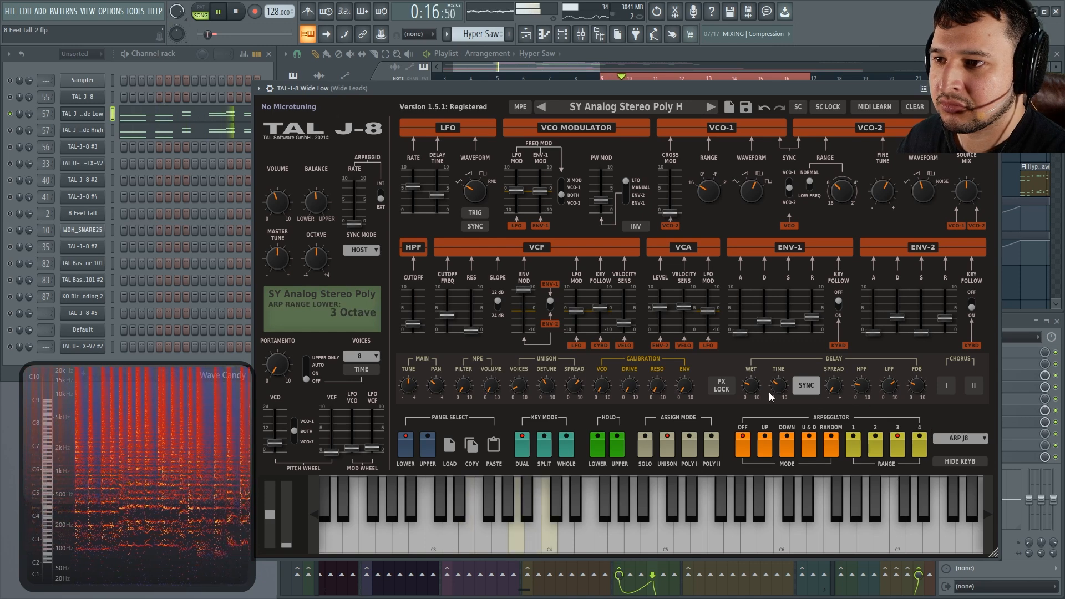
# Set the ENV-2 sustain to 2.77 on the upper panel, and to about 4.3 with a 2.13 release on the lower panel.
pyautogui.click(423, 447)
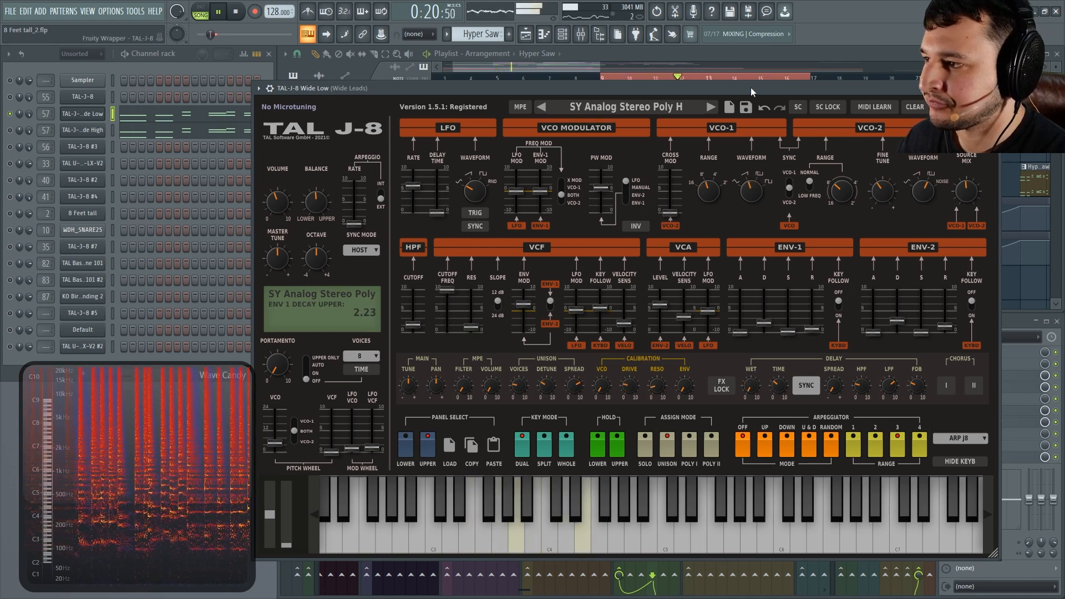
pyautogui.press('space')
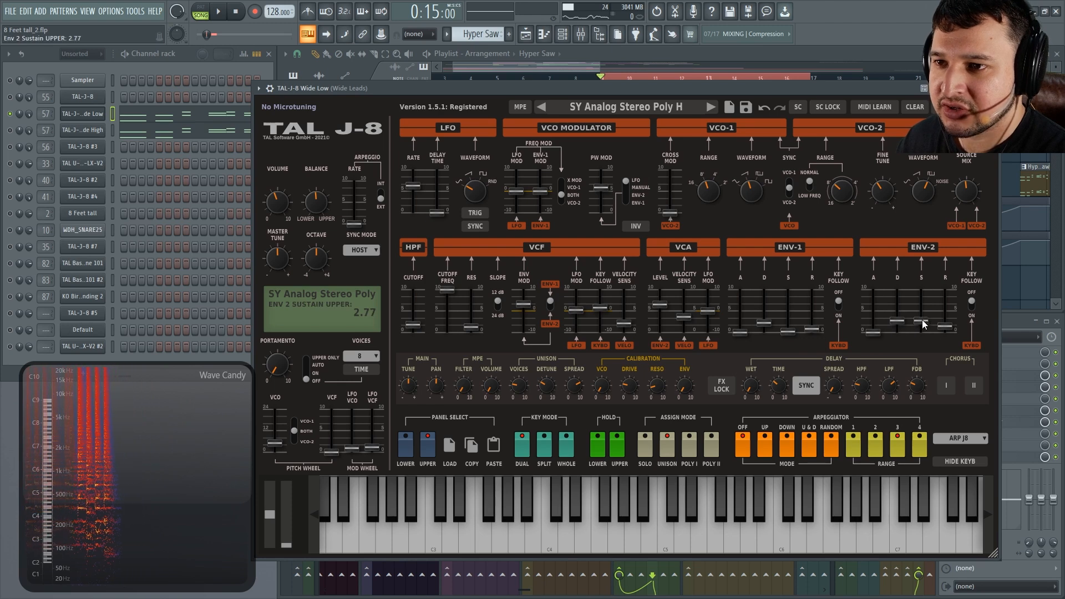
pyautogui.click(411, 448)
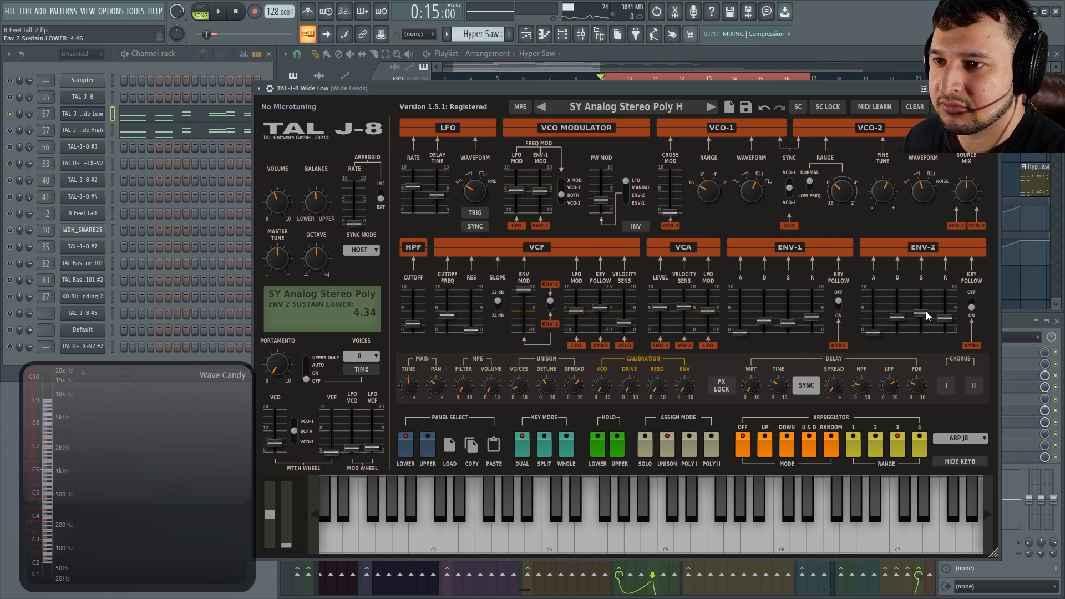
pyautogui.press('space')
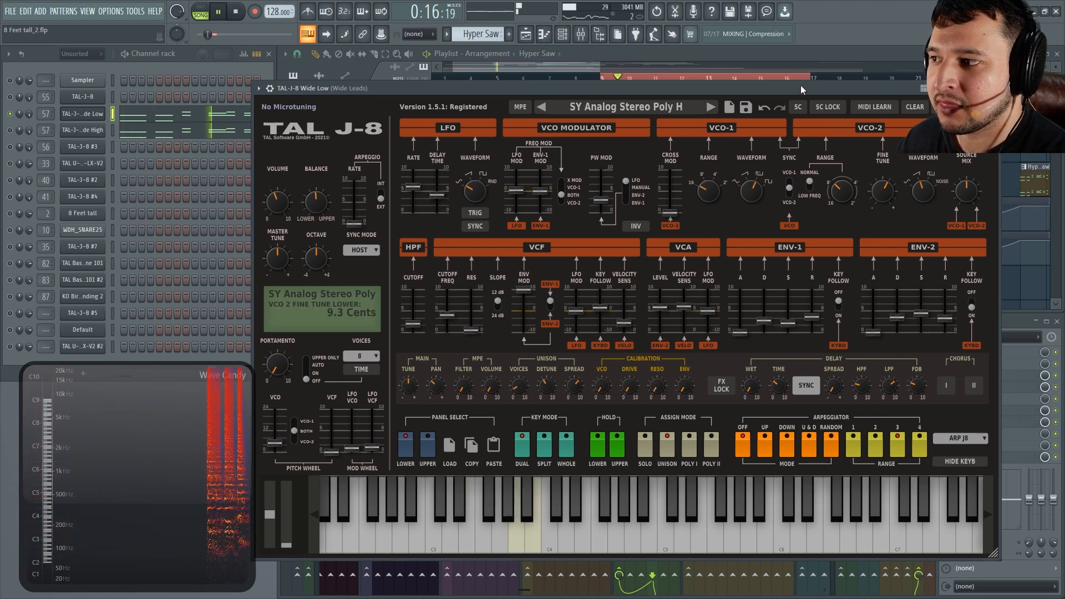
pyautogui.moveTo(945, 319); pyautogui.dragTo(947, 331)
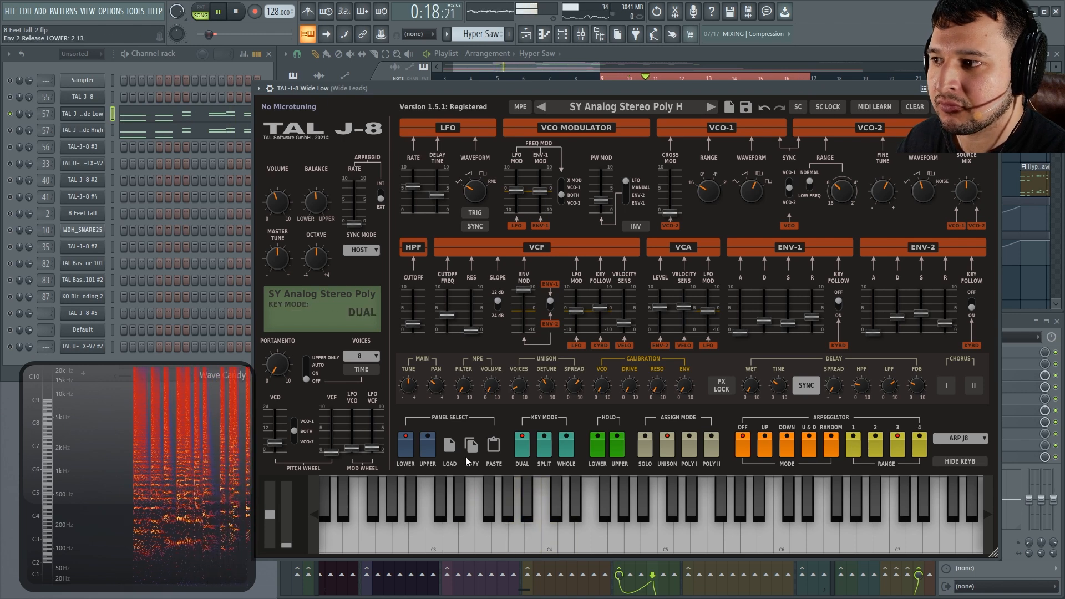
# Raise the ENV-1 sustain to 4.11 on the Wide Low upper panel and raise it on the lower panel too.
pyautogui.click(428, 444)
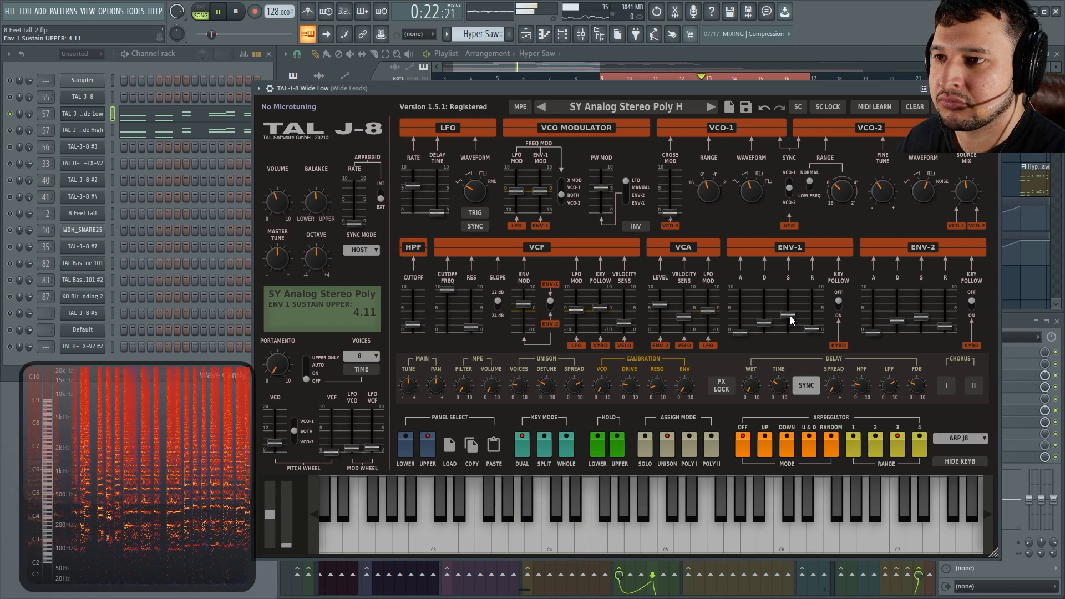
pyautogui.click(405, 444)
pyautogui.moveTo(787, 323); pyautogui.dragTo(792, 301)
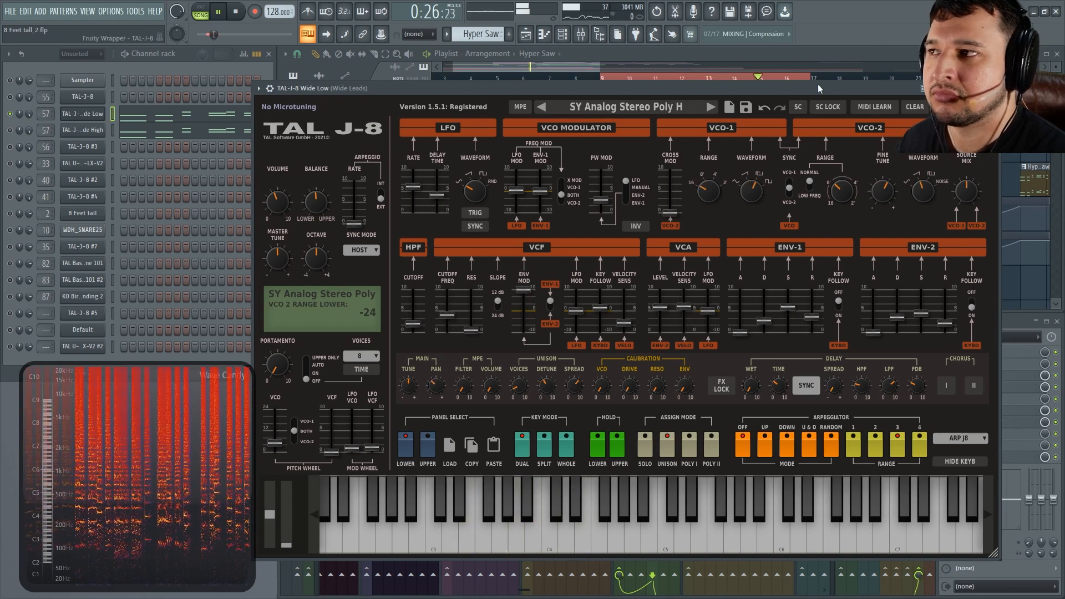
pyautogui.press('space')
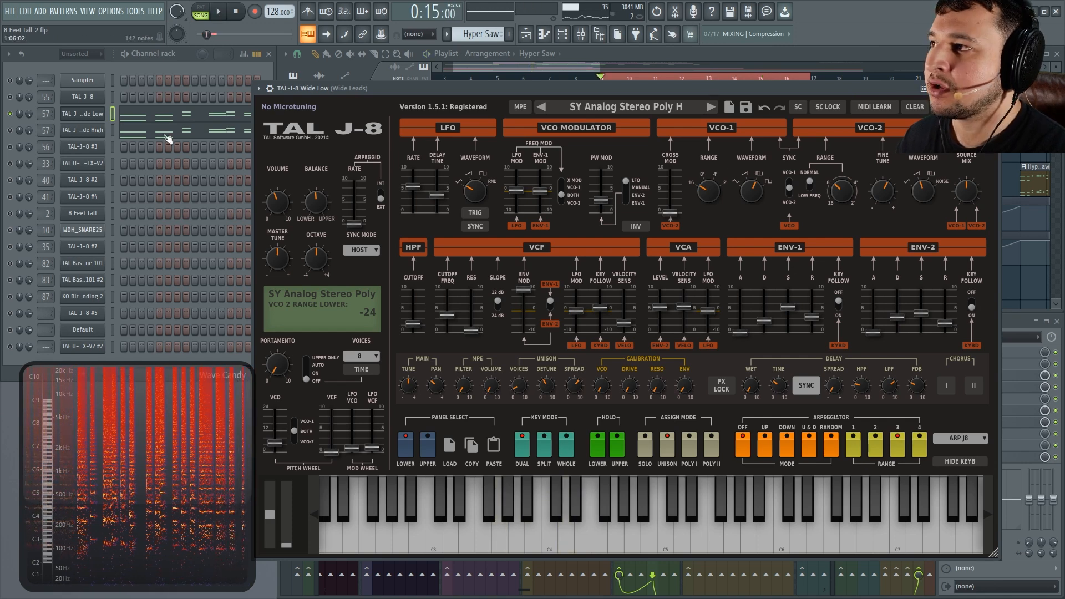
# Solo the TAL-J-8 Wide High channel, play the loop and compare the envelopes on its lower and upper panels.
pyautogui.click(17, 131)
pyautogui.click(93, 132)
pyautogui.moveTo(378, 148); pyautogui.dragTo(595, 129)
pyautogui.press('space')
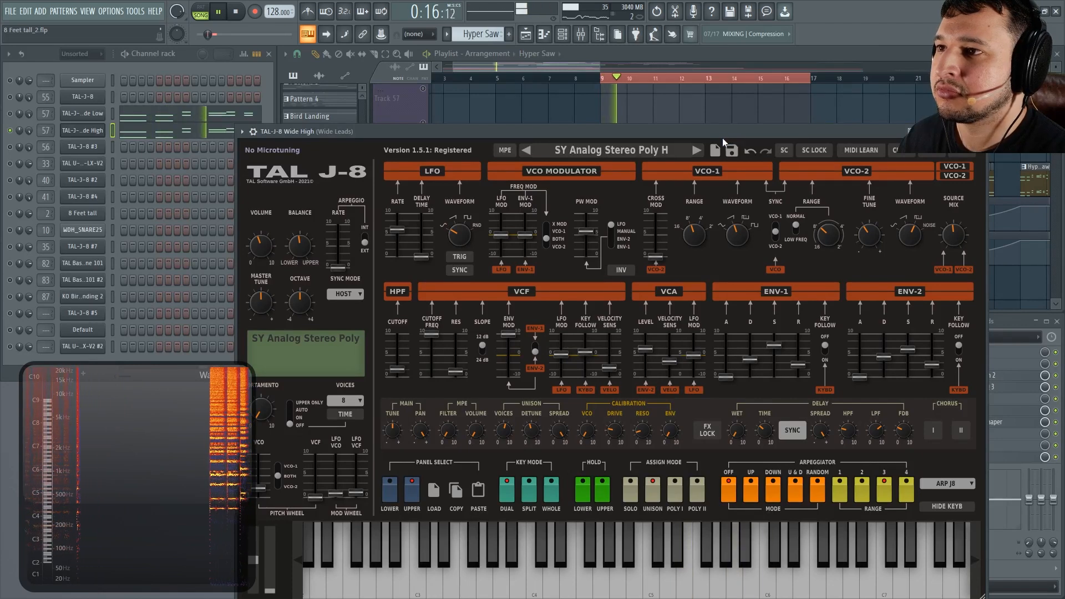
pyautogui.moveTo(707, 136); pyautogui.dragTo(731, 91)
pyautogui.press('space')
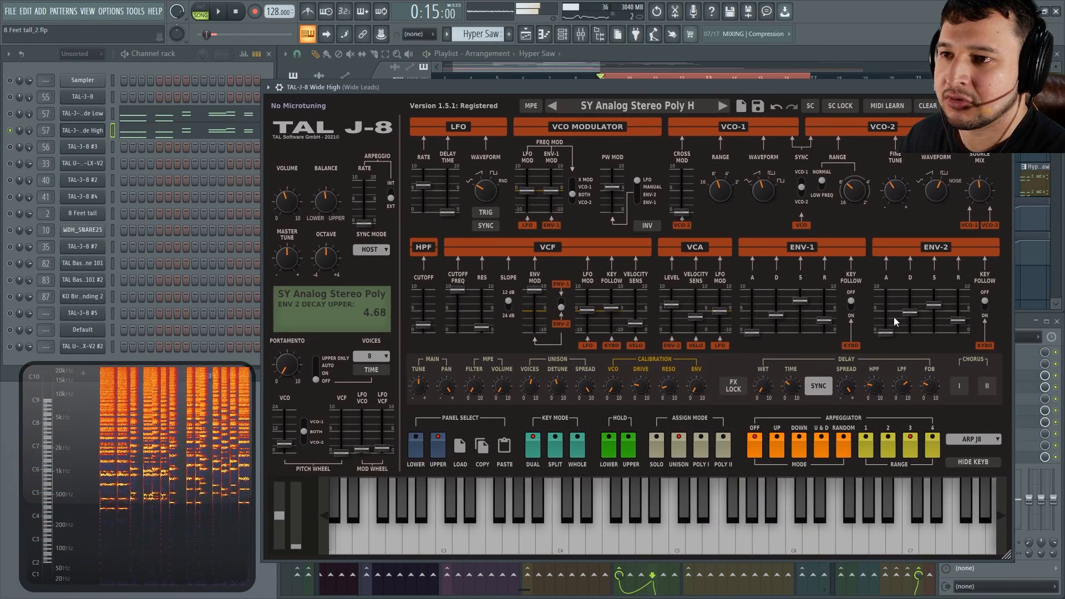
pyautogui.click(417, 445)
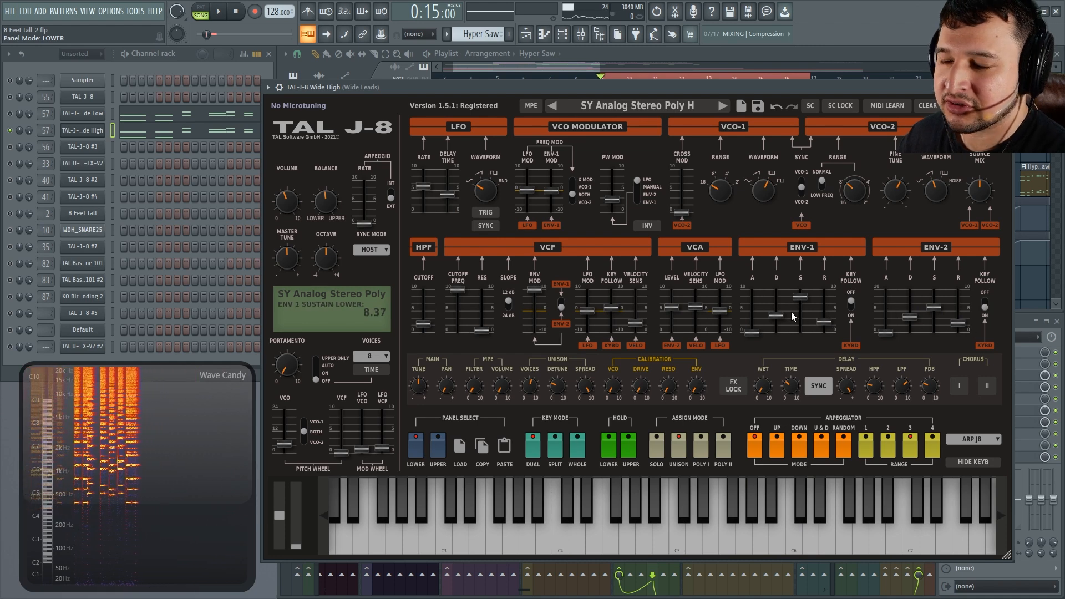
pyautogui.click(432, 449)
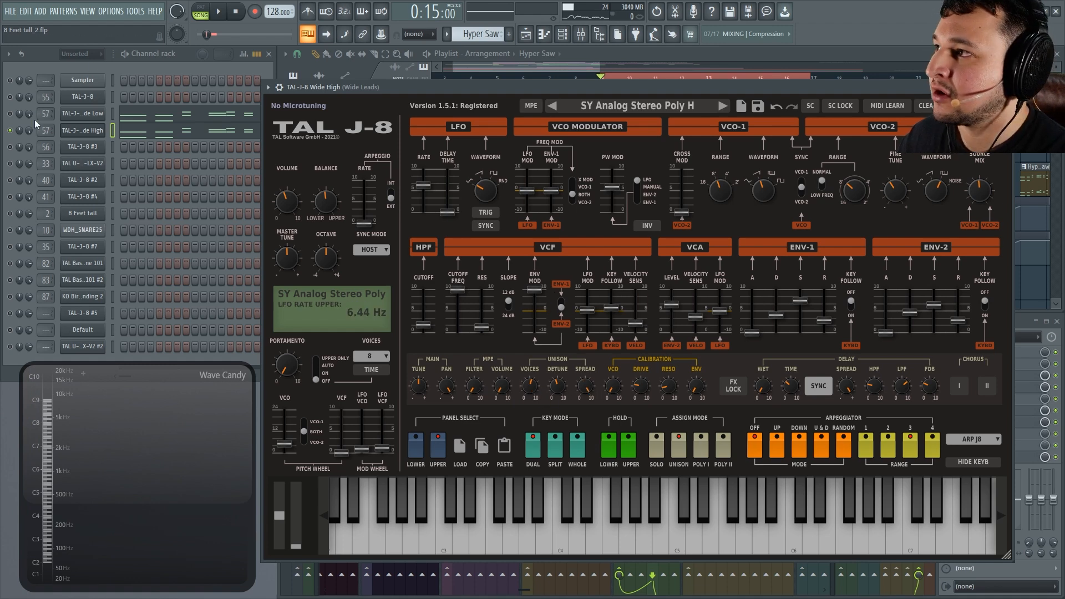
# Solo the TAL-J-8 Wide Low channel, play the loop and inspect its unison detune settings.
pyautogui.click(10, 113)
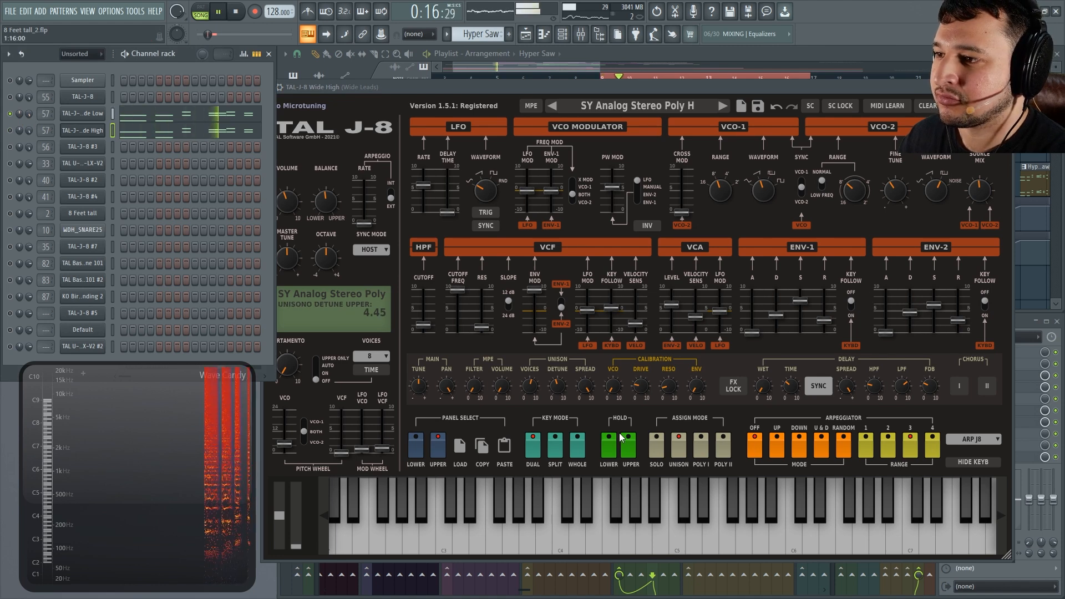
pyautogui.click(91, 100)
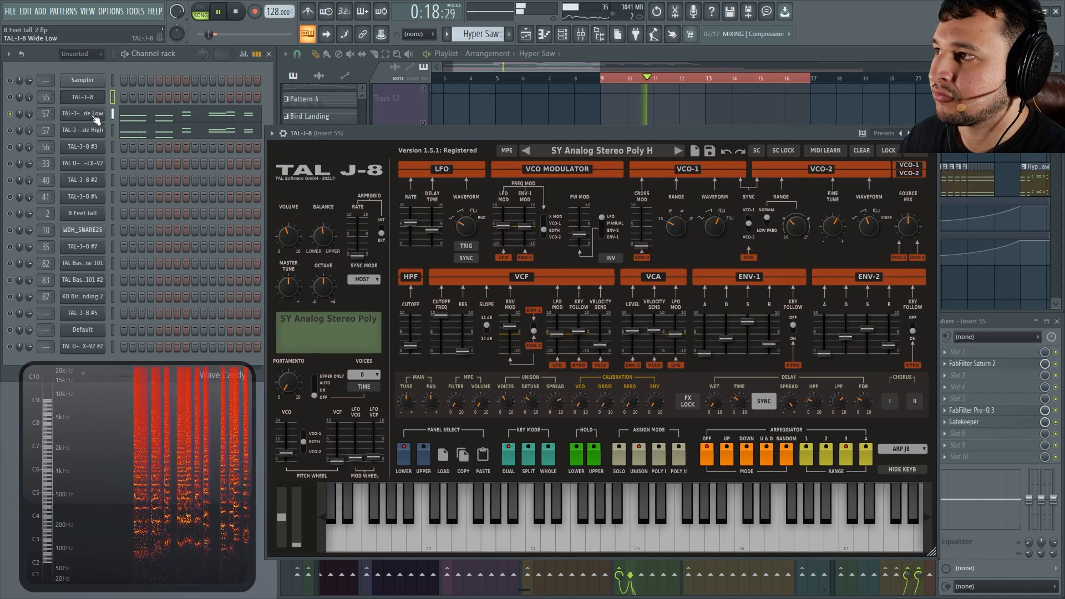
pyautogui.click(91, 114)
pyautogui.moveTo(549, 391)
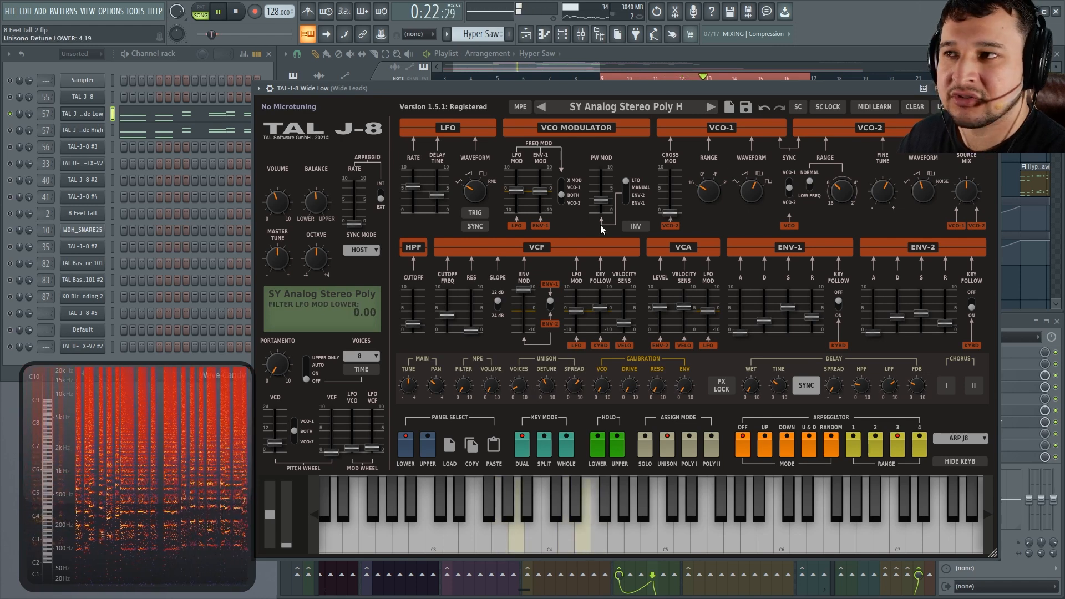
pyautogui.press('space')
# Play Wide High together with Wide Low, bypassing Pro-Q 3, Manipulator, Fruity Stereo Shaper and Gatekeeper on the Wide Leads insert.
pyautogui.click(10, 130)
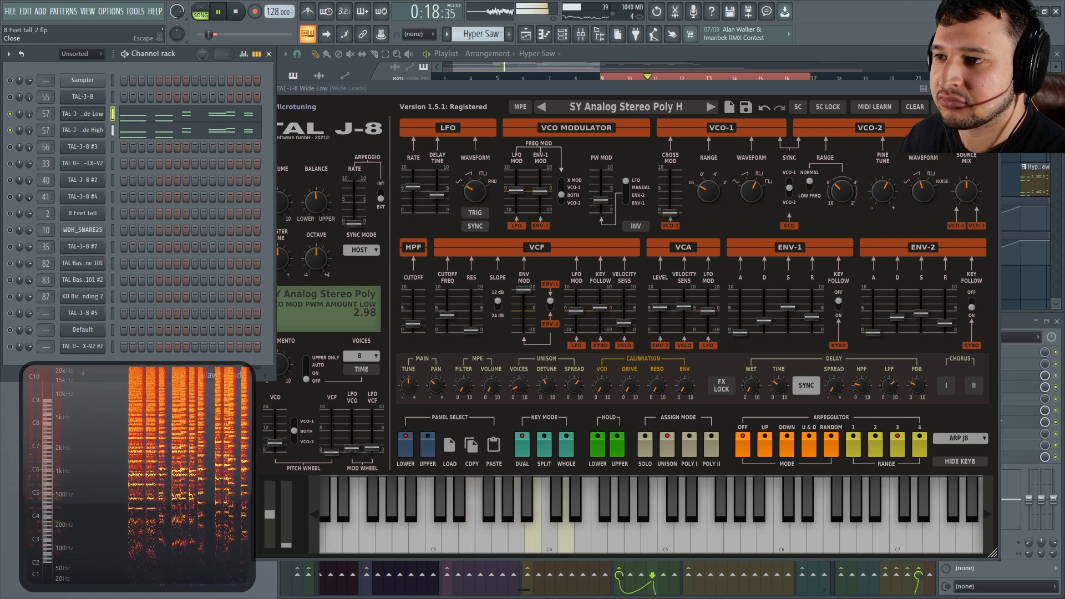
pyautogui.press('Escape')
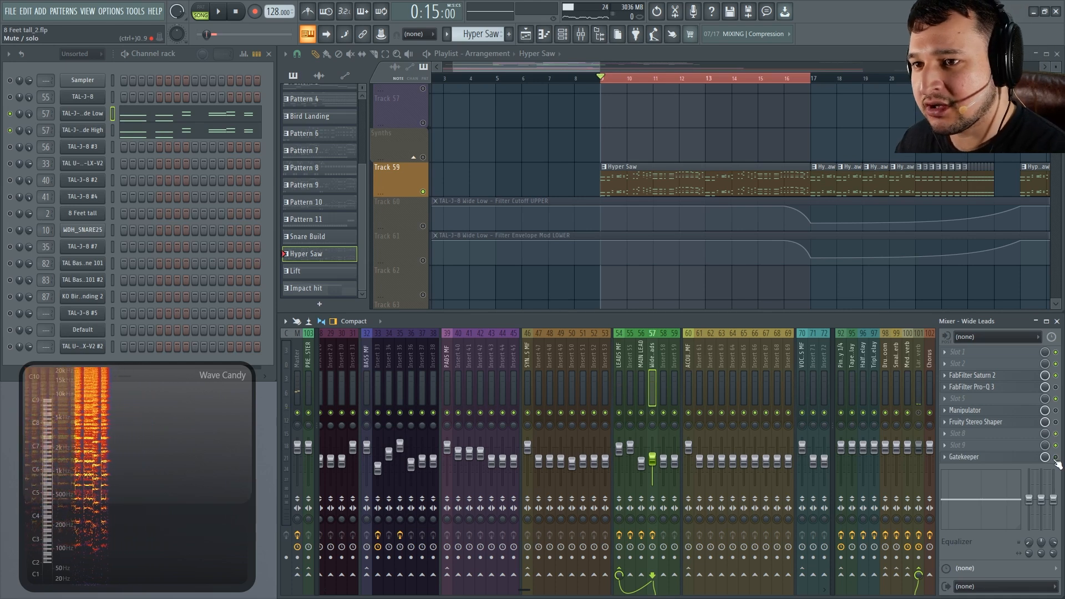
pyautogui.press('space')
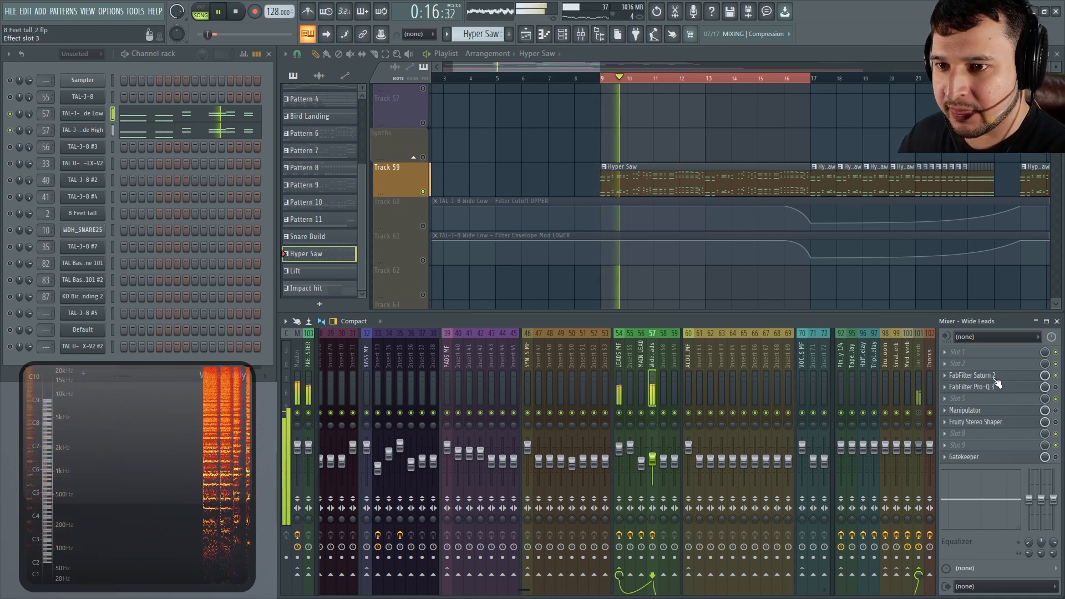
# Open FabFilter Saturn 2 on the Wide Leads insert and set its overall mix to 41% during playback.
pyautogui.click(993, 376)
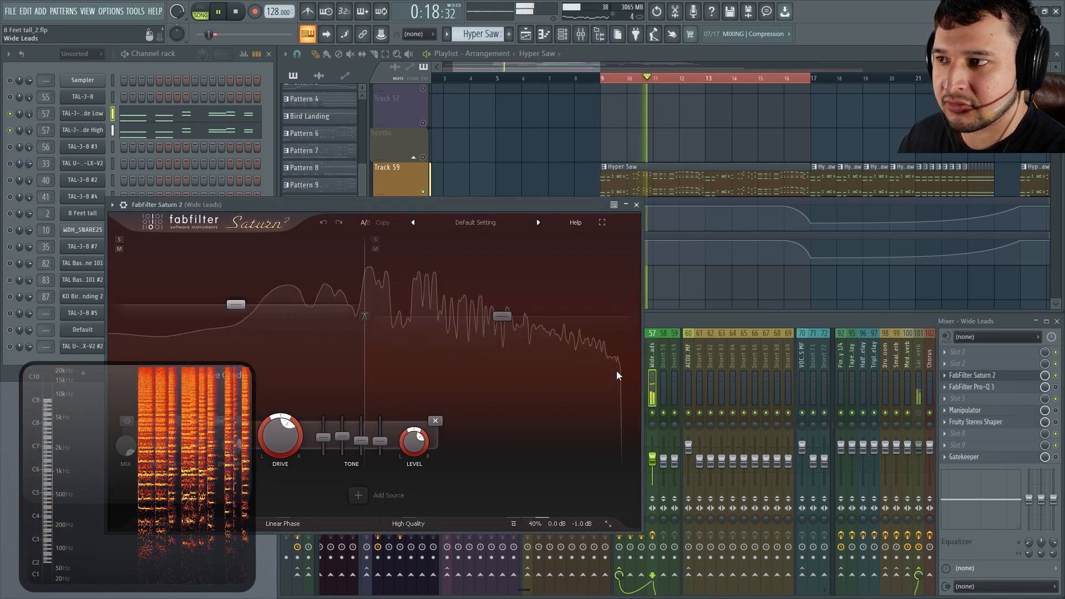
pyautogui.moveTo(571, 522)
pyautogui.moveTo(573, 511); pyautogui.dragTo(554, 500)
pyautogui.press('space')
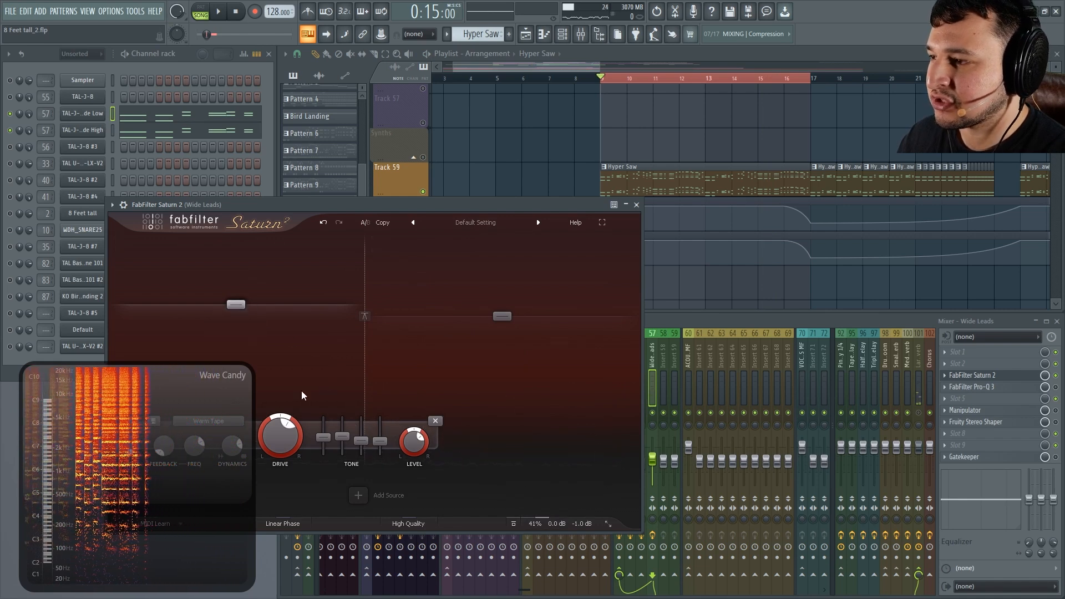
# Compare the sound with Saturn 2's low Warm Tape band disabled and re-enabled while the loop plays.
pyautogui.press('space')
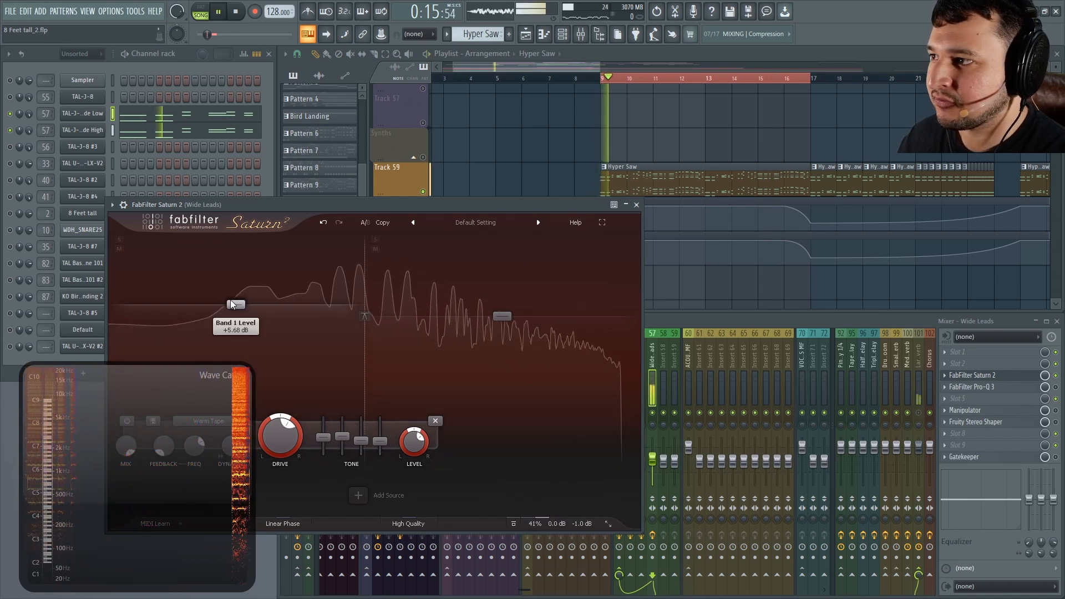
pyautogui.moveTo(357, 204); pyautogui.dragTo(475, 128)
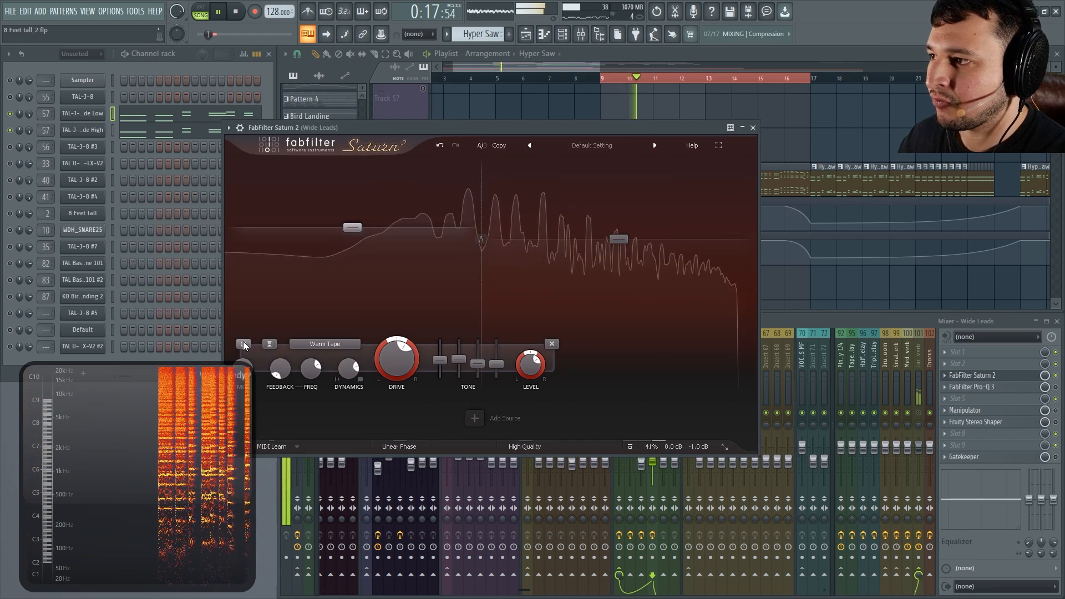
pyautogui.click(243, 342)
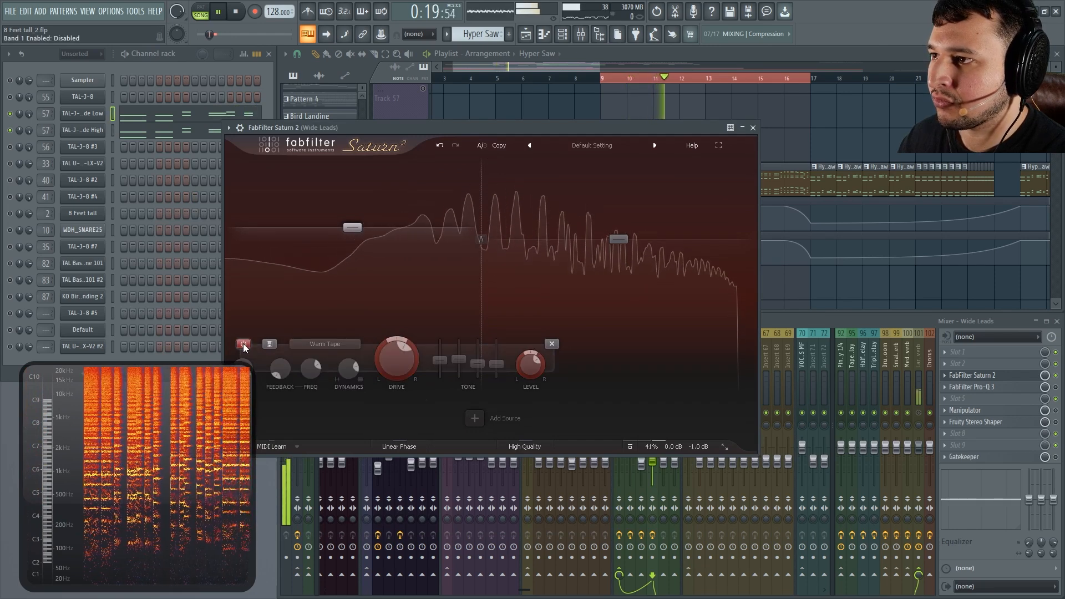
pyautogui.click(243, 343)
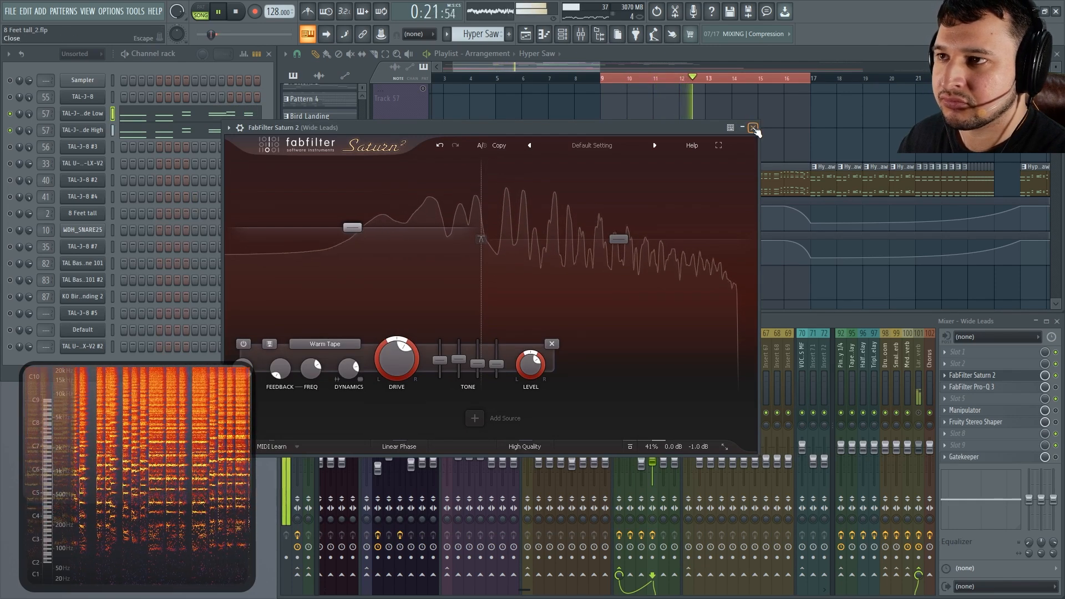
# Replay the loop from its start while switching Saturn 2's low band off and on, and close Saturn 2.
pyautogui.press('space')
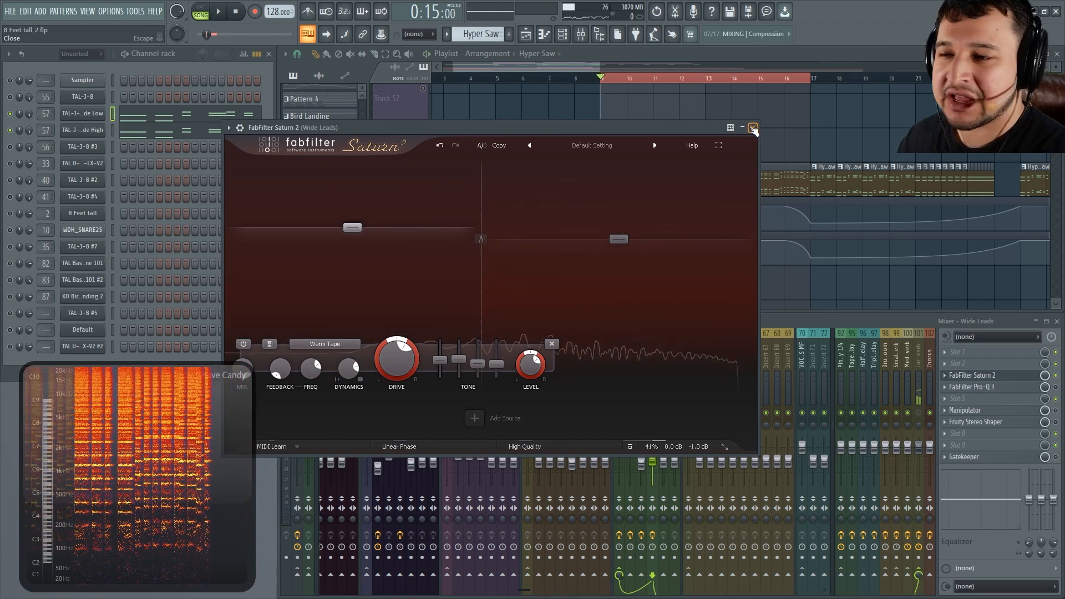
pyautogui.press('space')
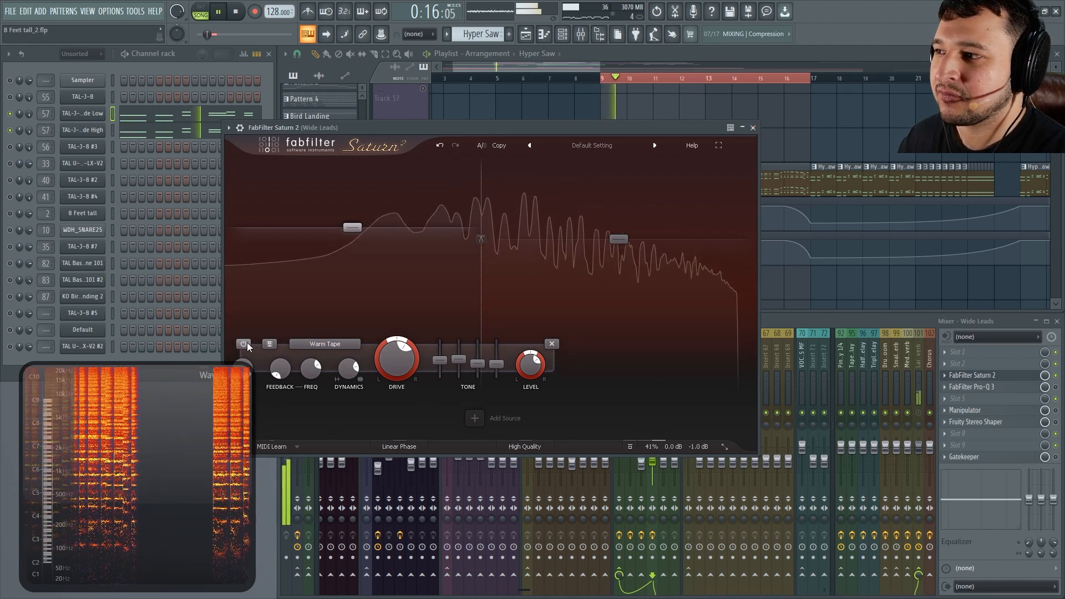
pyautogui.click(245, 343)
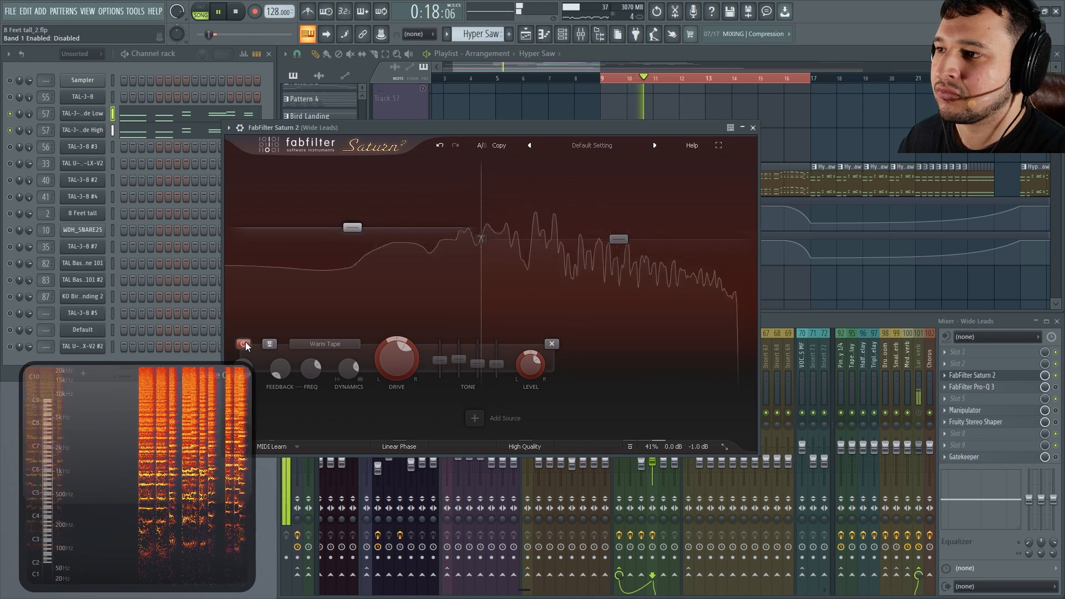
pyautogui.click(245, 342)
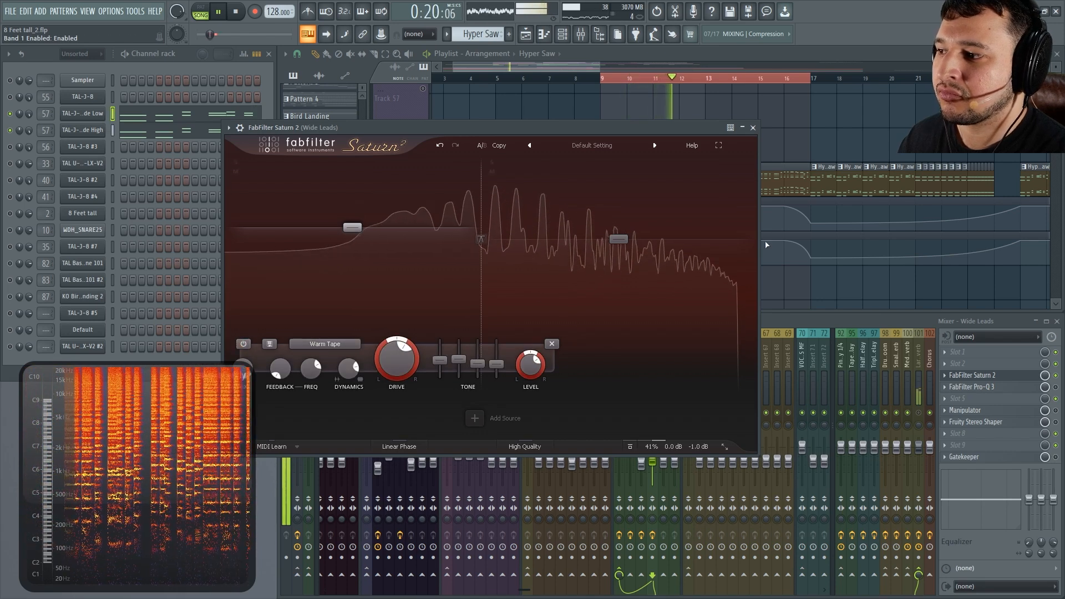
pyautogui.click(753, 128)
pyautogui.press('space')
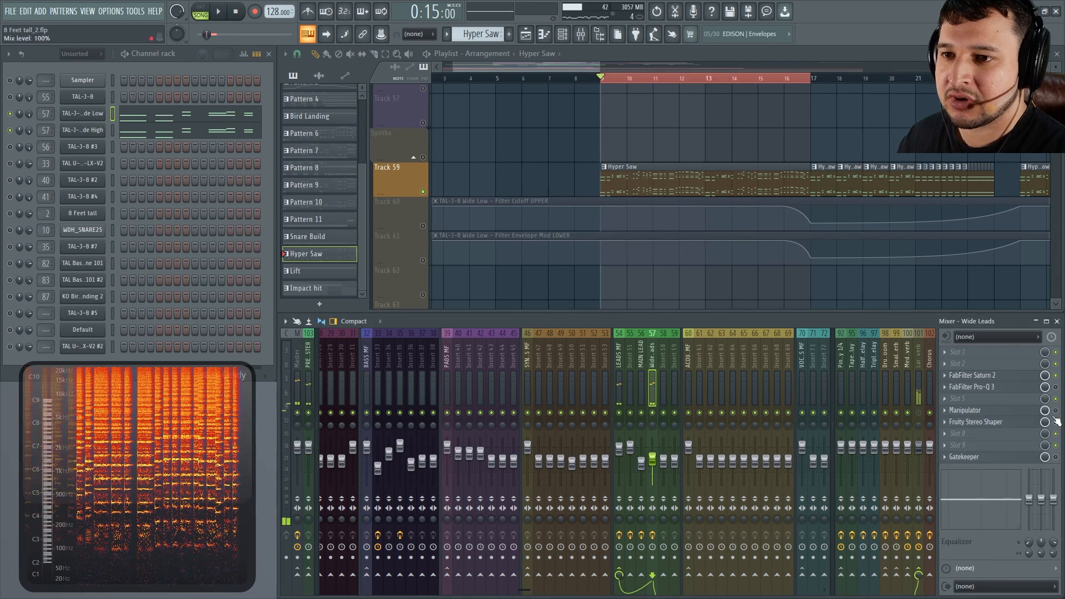
# Open FabFilter Pro-Q 3 on the Wide Leads insert, play the loop and inspect its high shelf band.
pyautogui.click(1011, 392)
pyautogui.press('space')
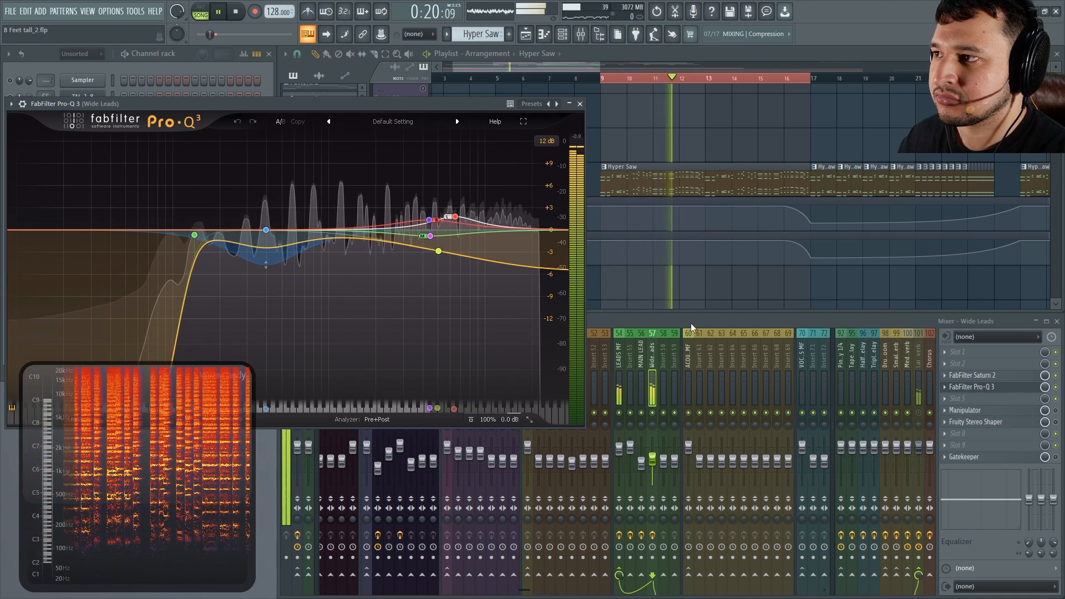
pyautogui.moveTo(439, 240)
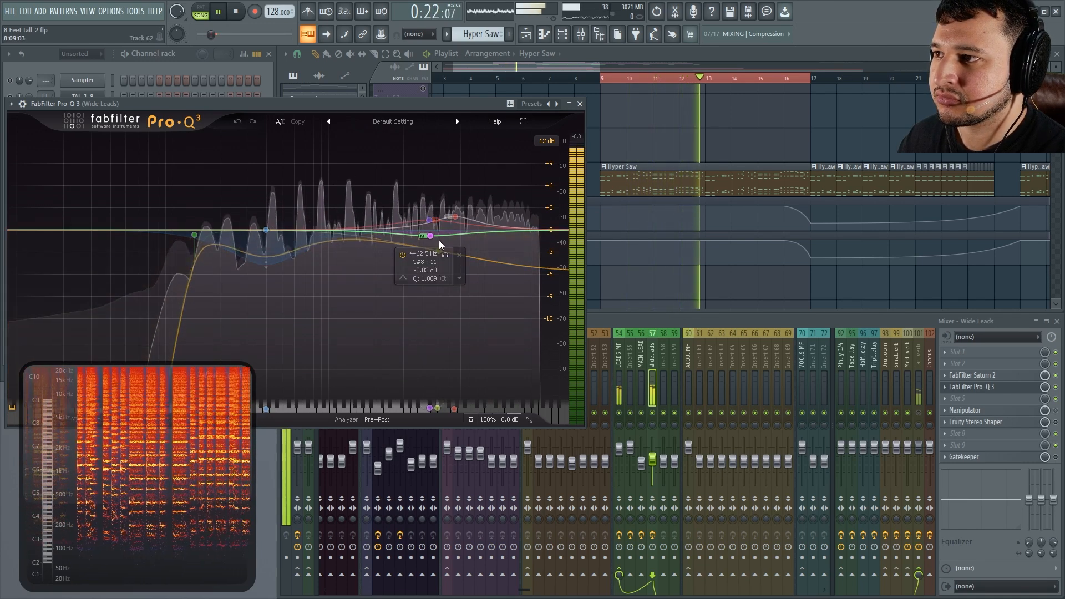
pyautogui.press('space')
pyautogui.click(439, 252)
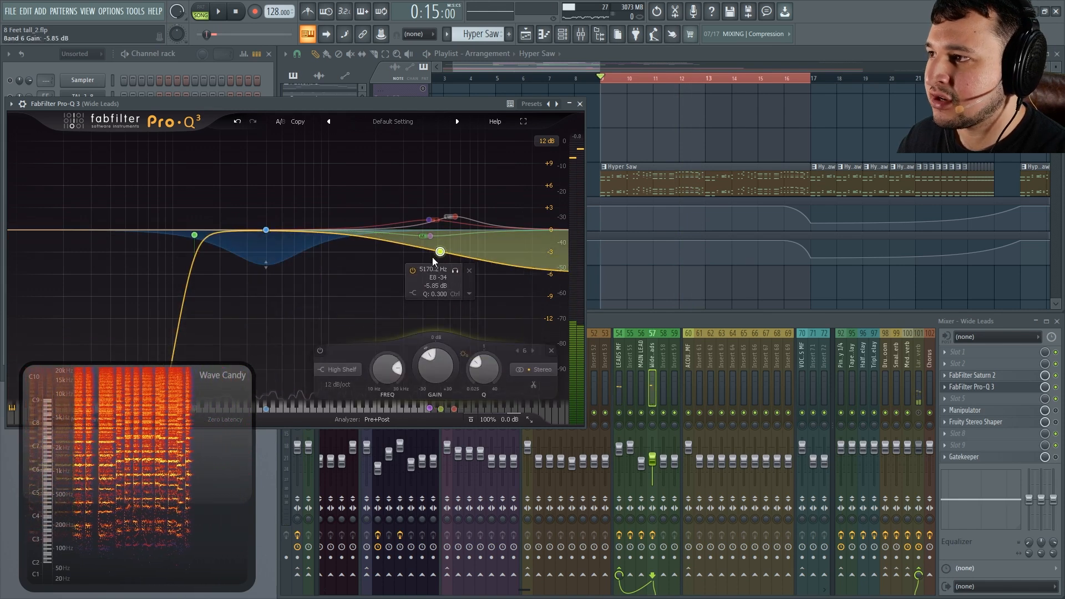
# Reduce the dynamic cut on Pro-Q 3's blue low-mid band to about 3 dB and play the loop.
pyautogui.click(269, 244)
pyautogui.moveTo(271, 267); pyautogui.dragTo(294, 253)
pyautogui.press('space')
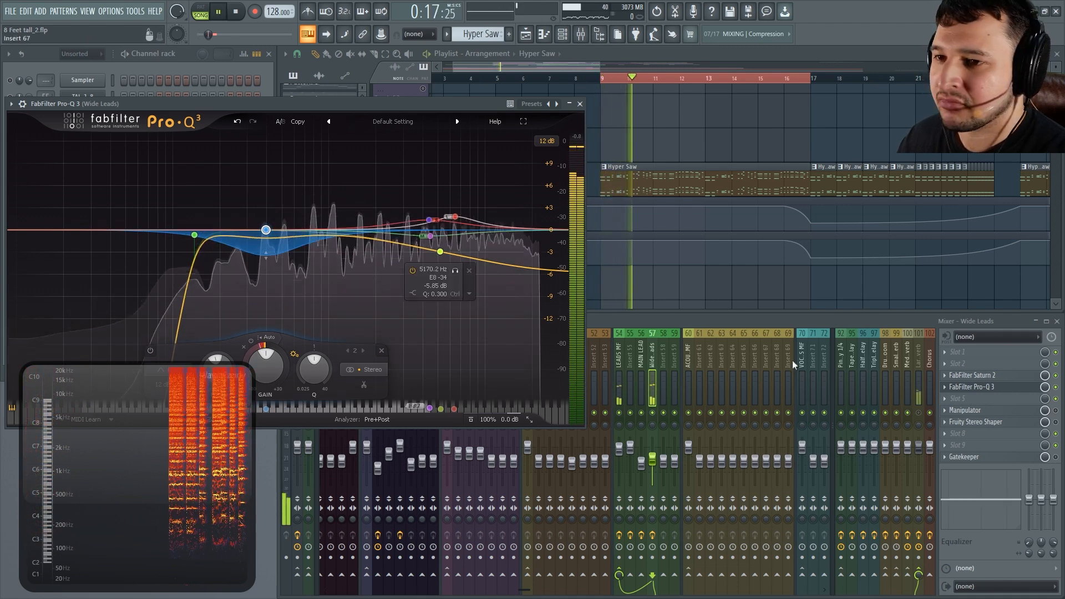
# Compare the loop with FabFilter Saturn 2 bypassed and enabled on the Wide Leads insert.
pyautogui.click(1055, 376)
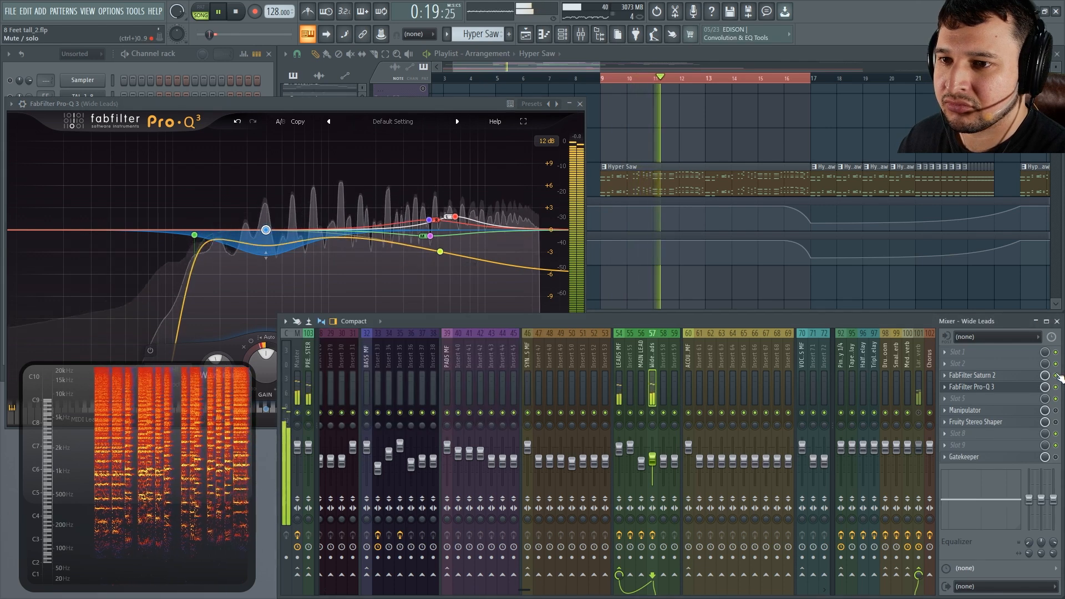
pyautogui.press('space')
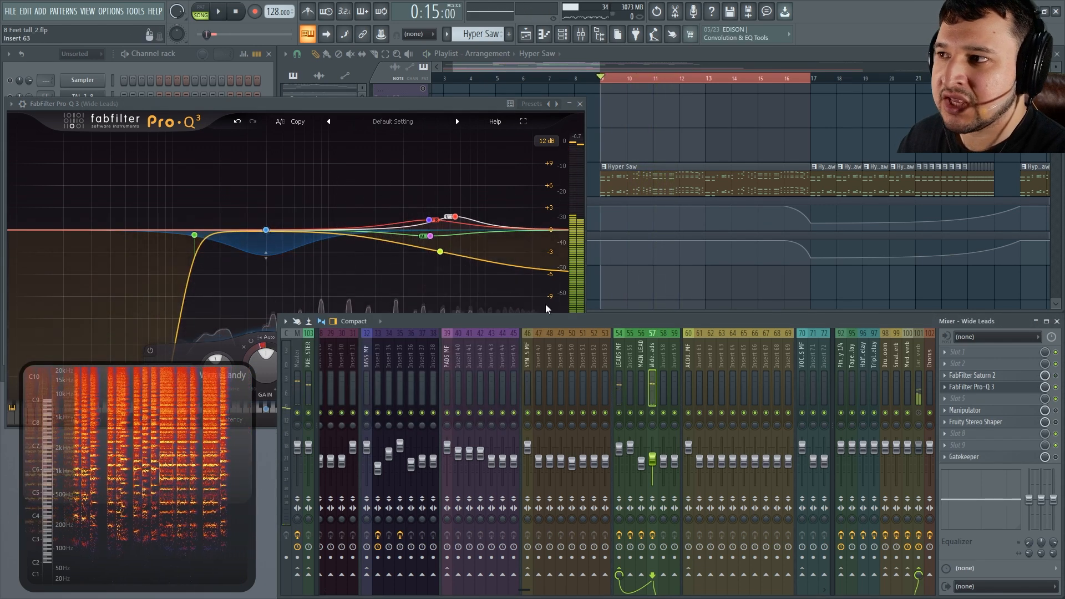
pyautogui.moveTo(263, 260)
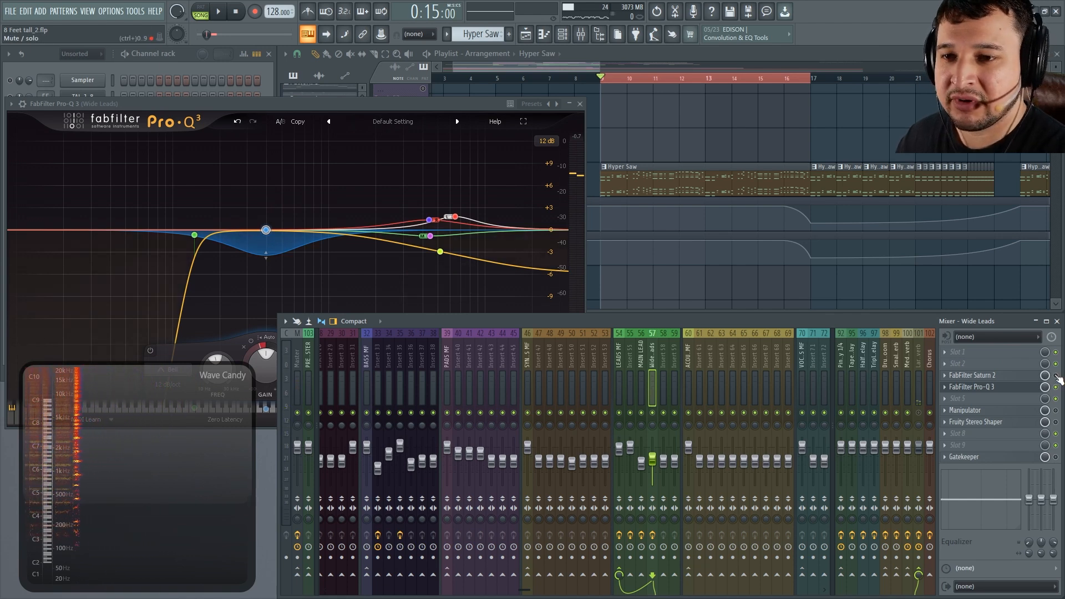
pyautogui.press('space')
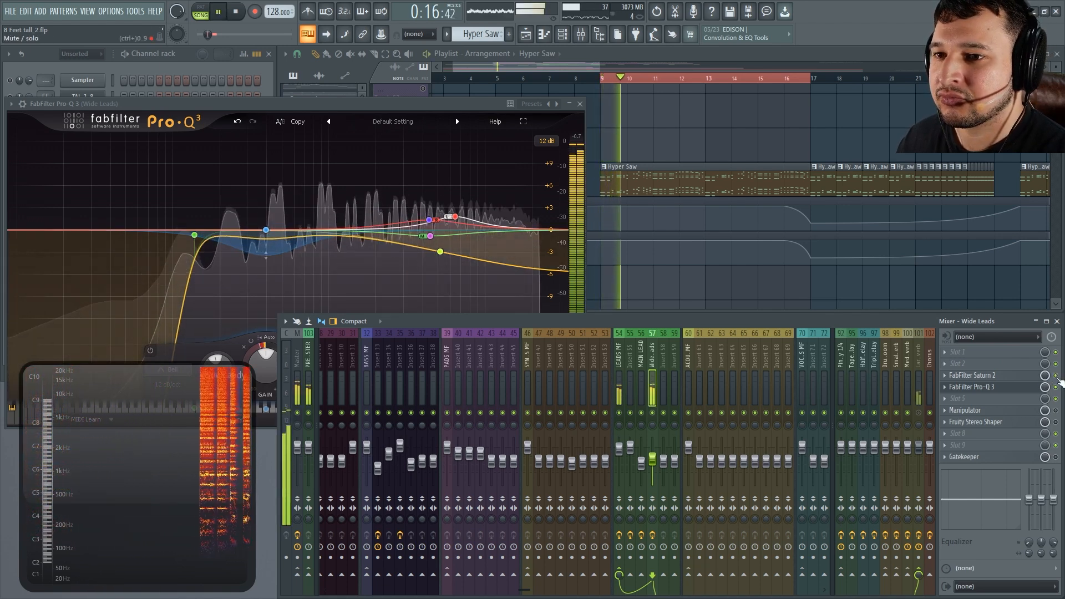
# Reopen Saturn 2, audition its low Warm Tape band off and on, and compare the whole effect bypassed and enabled during playback.
pyautogui.click(976, 375)
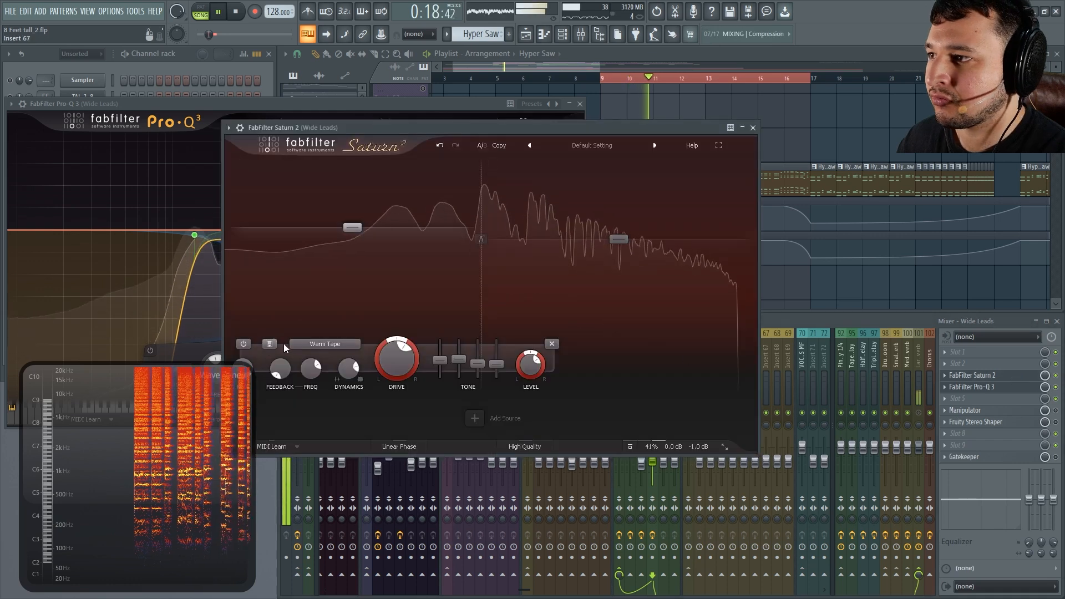
pyautogui.click(247, 341)
pyautogui.click(247, 340)
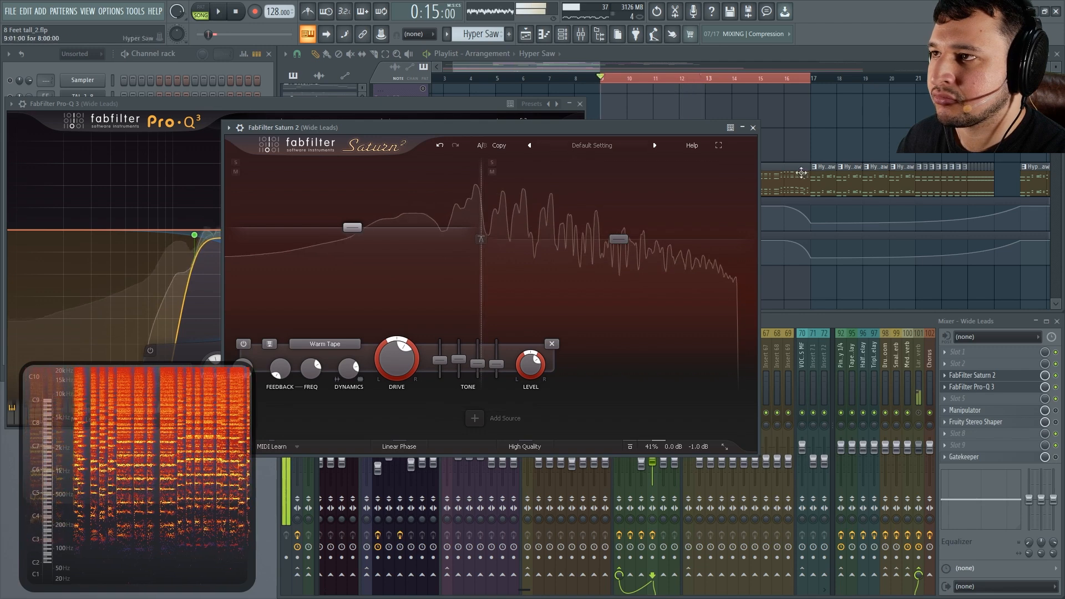
pyautogui.press('space')
pyautogui.click(1061, 391)
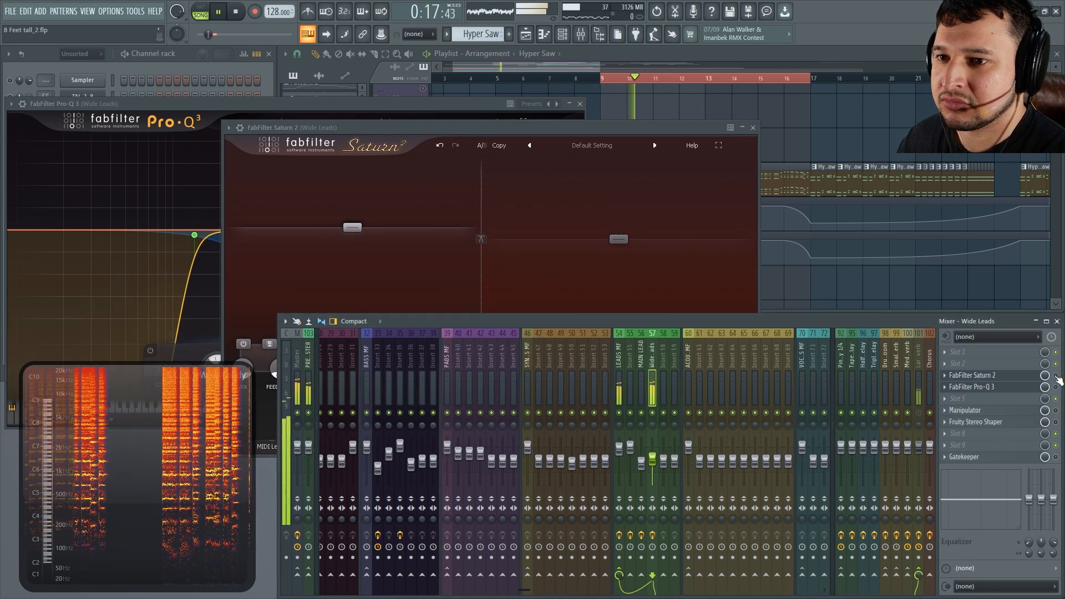
pyautogui.click(1056, 376)
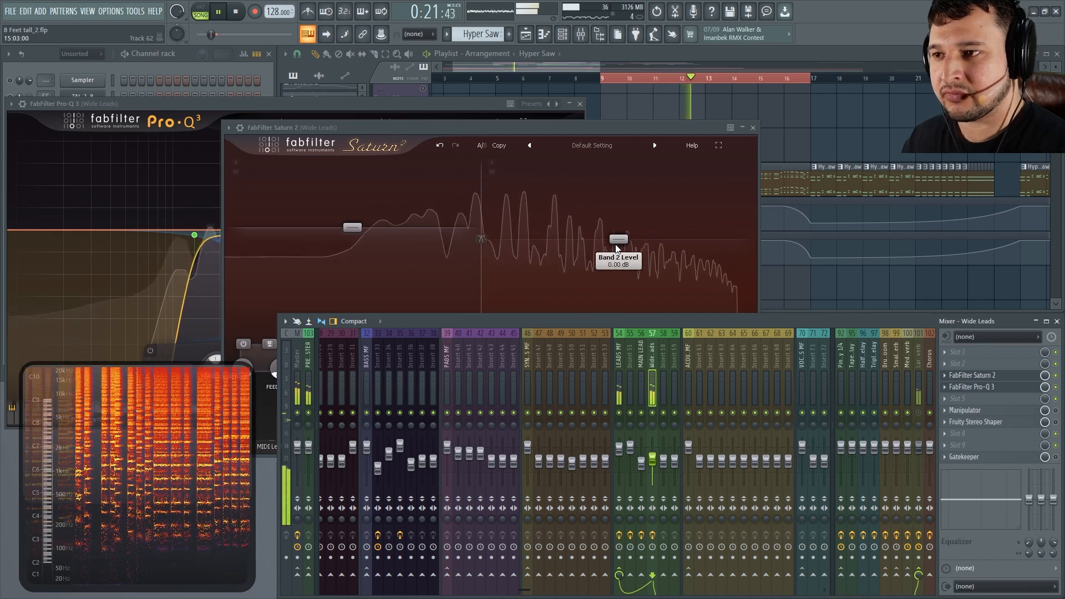
pyautogui.press('space')
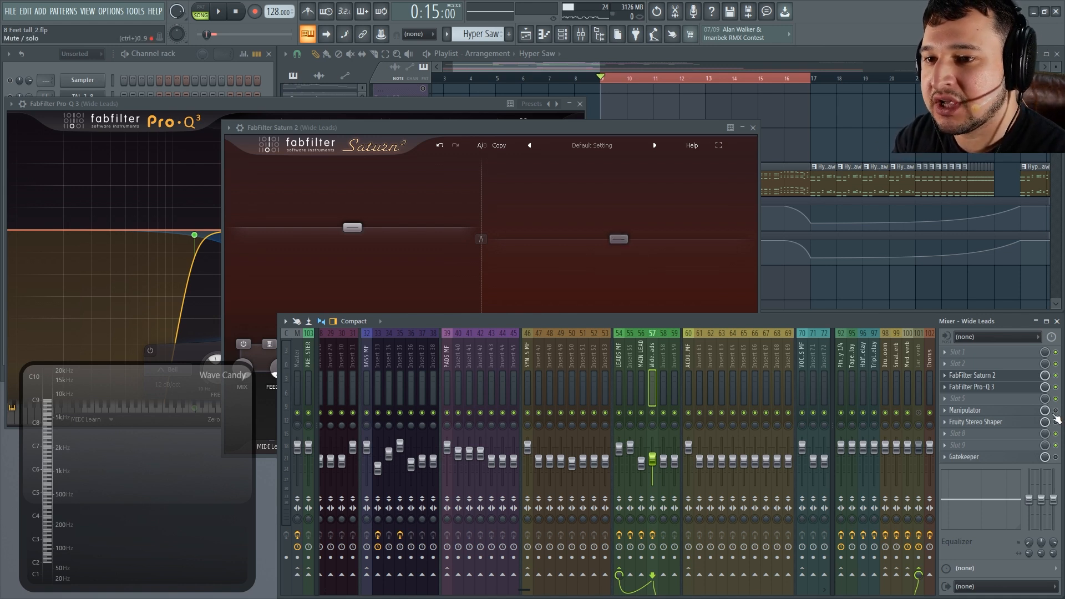
# Open Manipulator on the Wide Leads insert and inspect its Stereo setting while the loop plays.
pyautogui.click(1012, 414)
pyautogui.moveTo(321, 124); pyautogui.dragTo(429, 142)
pyautogui.moveTo(244, 133); pyautogui.dragTo(506, 100)
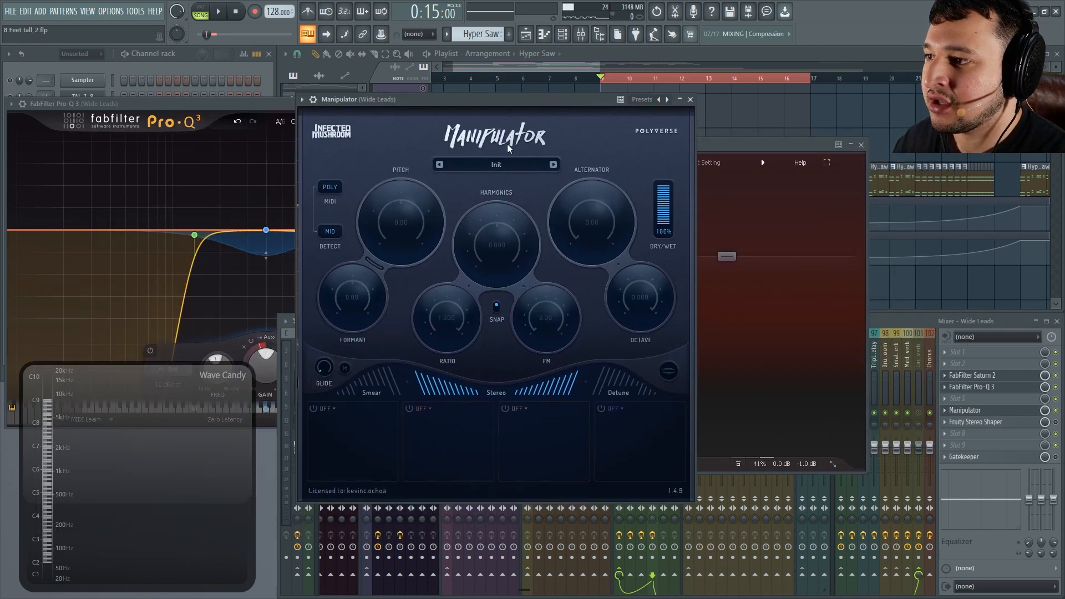
pyautogui.press('space')
pyautogui.moveTo(495, 374); pyautogui.dragTo(594, 388)
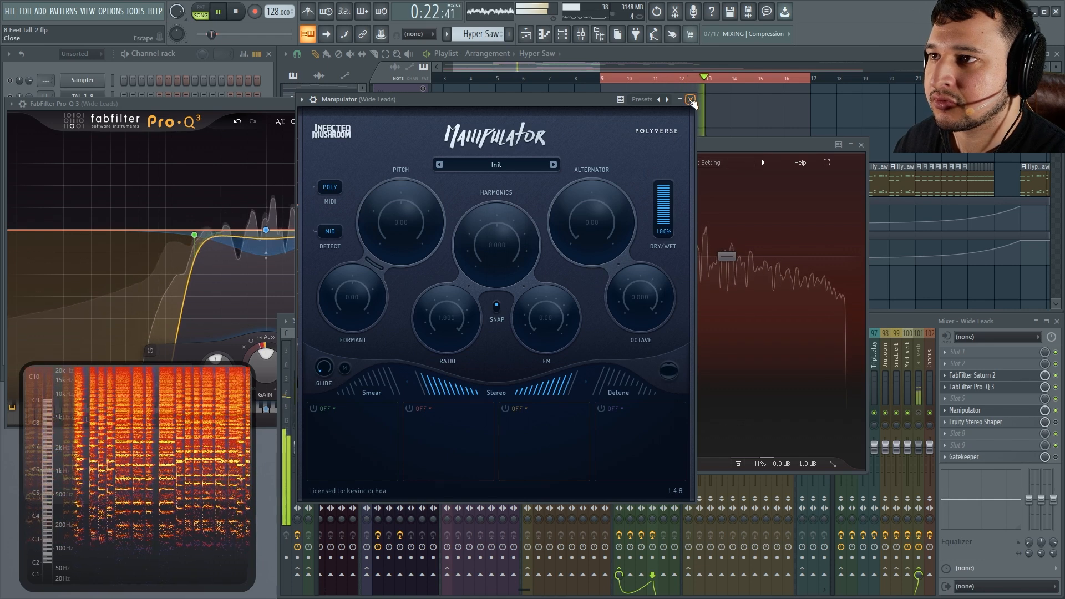
pyautogui.press('space')
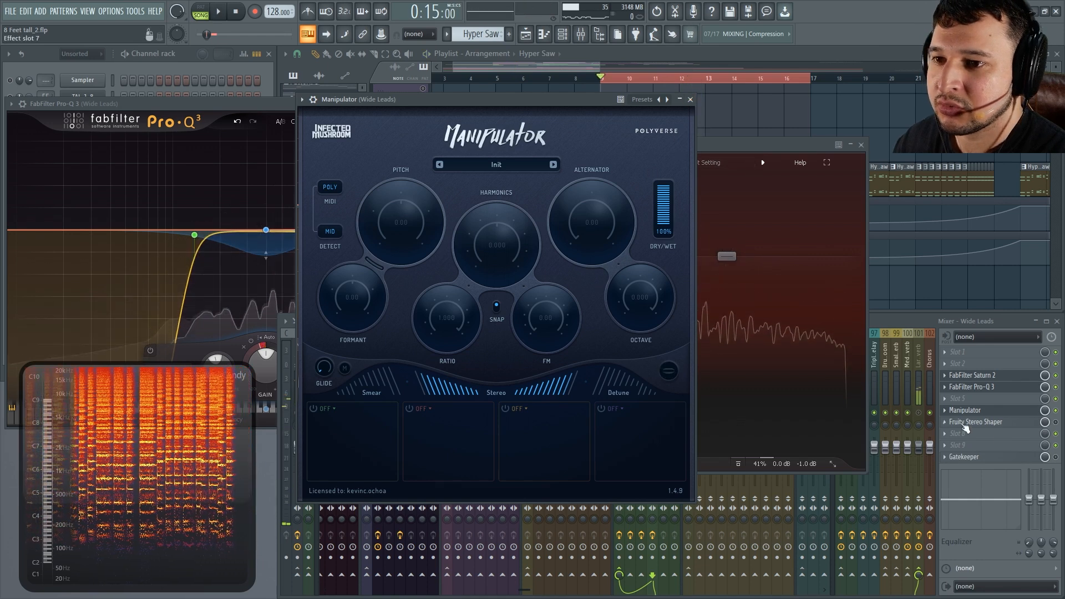
# Close the open Saturn 2, Manipulator and Pro-Q 3 windows.
pyautogui.click(860, 145)
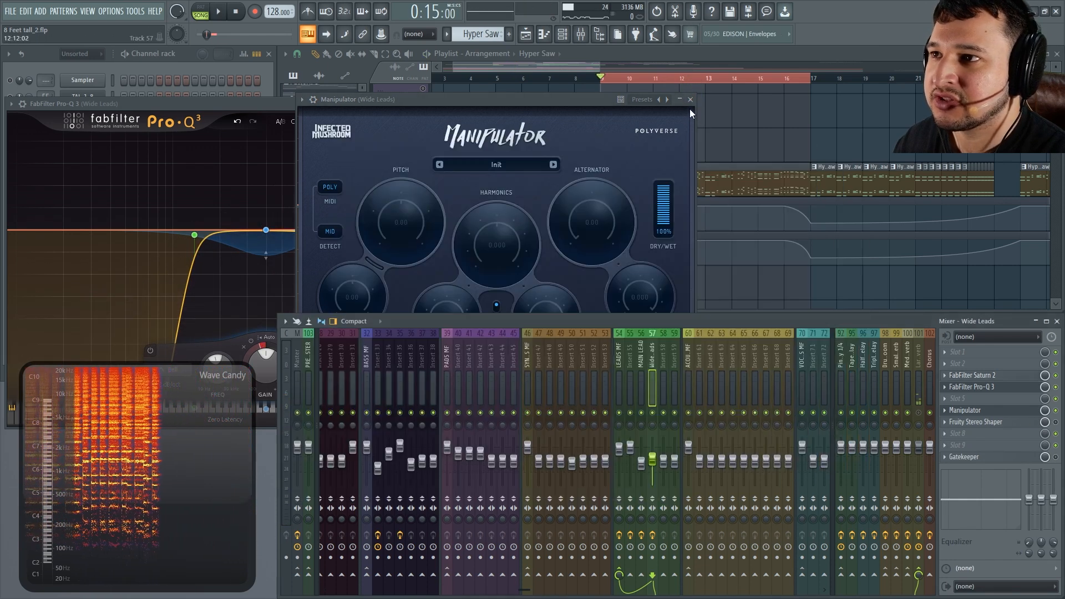
pyautogui.click(690, 99)
pyautogui.click(575, 104)
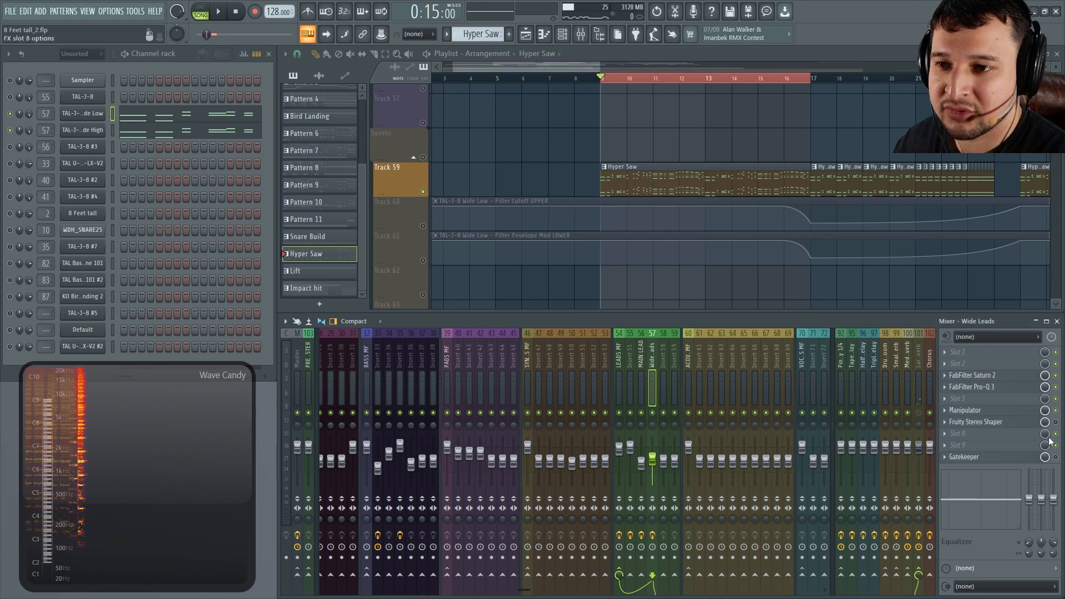
# Open Fruity Stereo Shaper on the Wide Leads insert and compare the loop with it bypassed and enabled.
pyautogui.click(1025, 422)
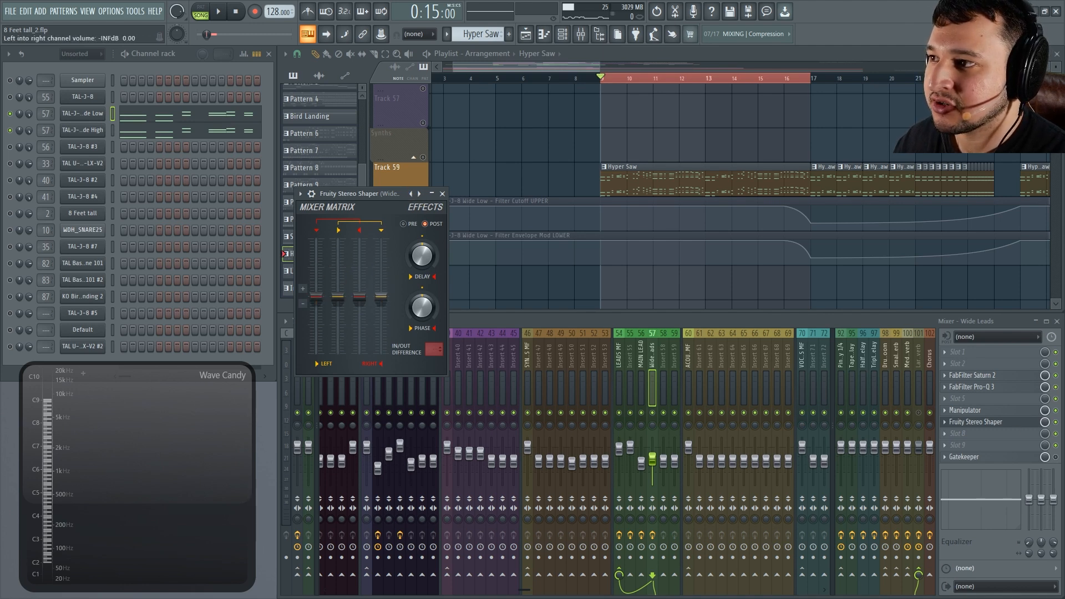
pyautogui.moveTo(390, 194); pyautogui.dragTo(398, 195)
pyautogui.click(1057, 423)
pyautogui.press('space')
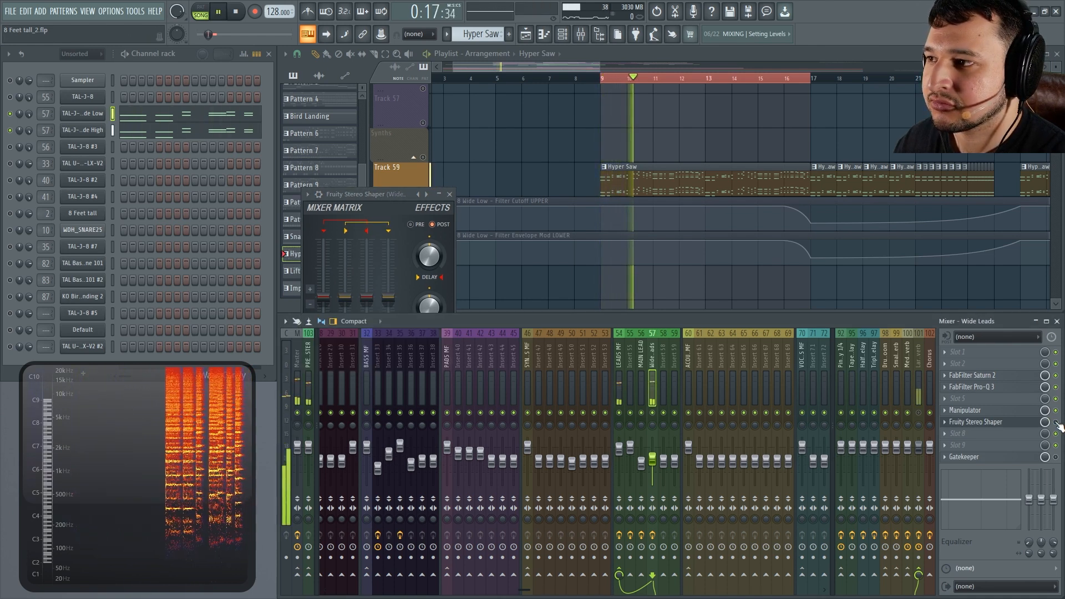
pyautogui.press('space')
# Set Fruity Stereo Shaper's right-into-left channel volume to -1.3 dB and audition the effect on and off during playback.
pyautogui.moveTo(389, 300); pyautogui.dragTo(388, 268)
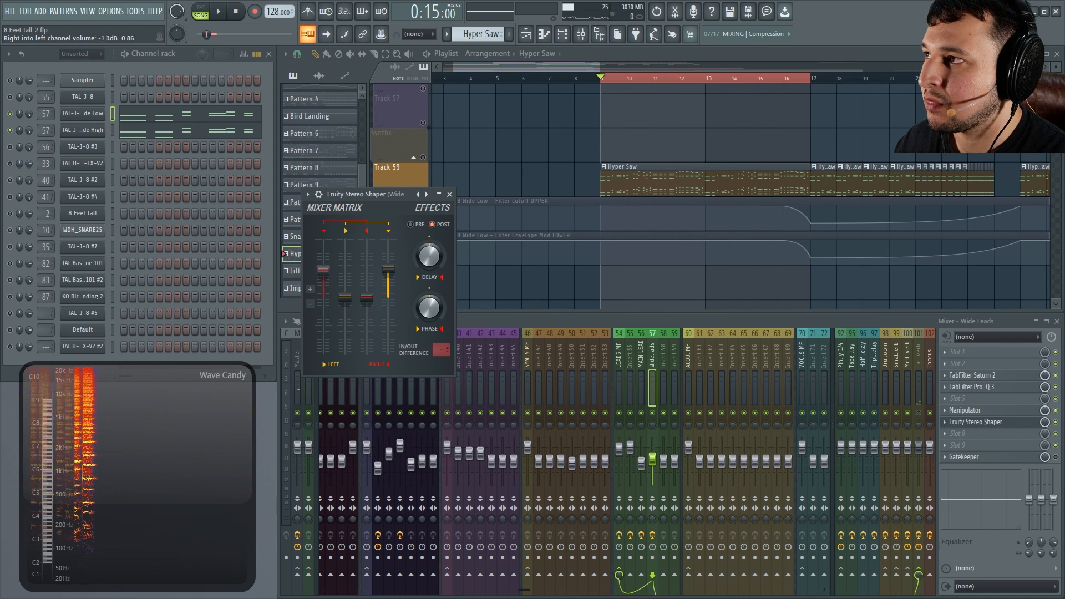
pyautogui.press('space')
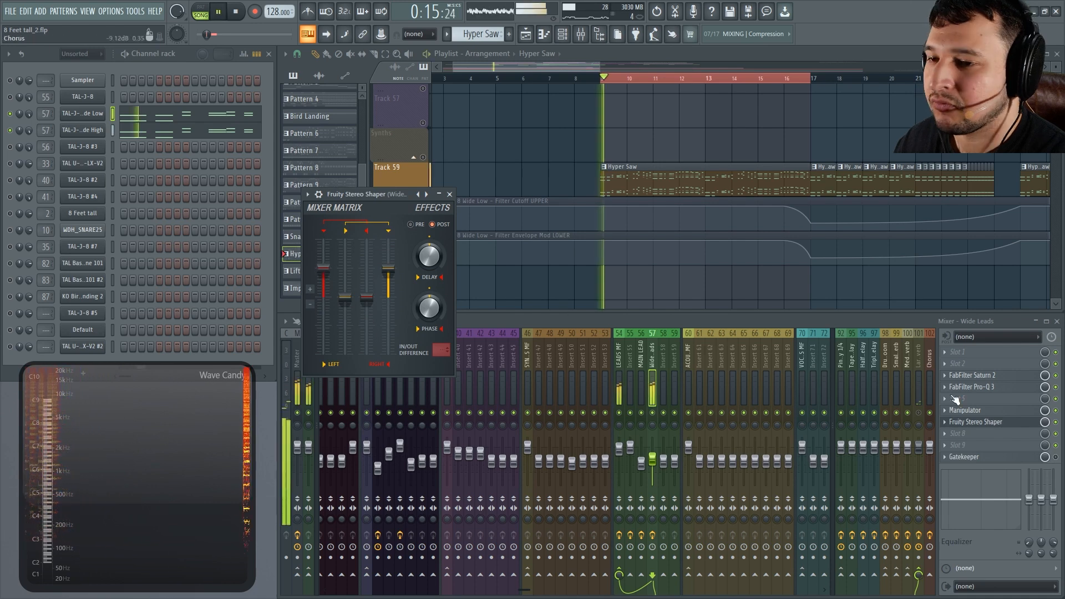
pyautogui.click(1055, 422)
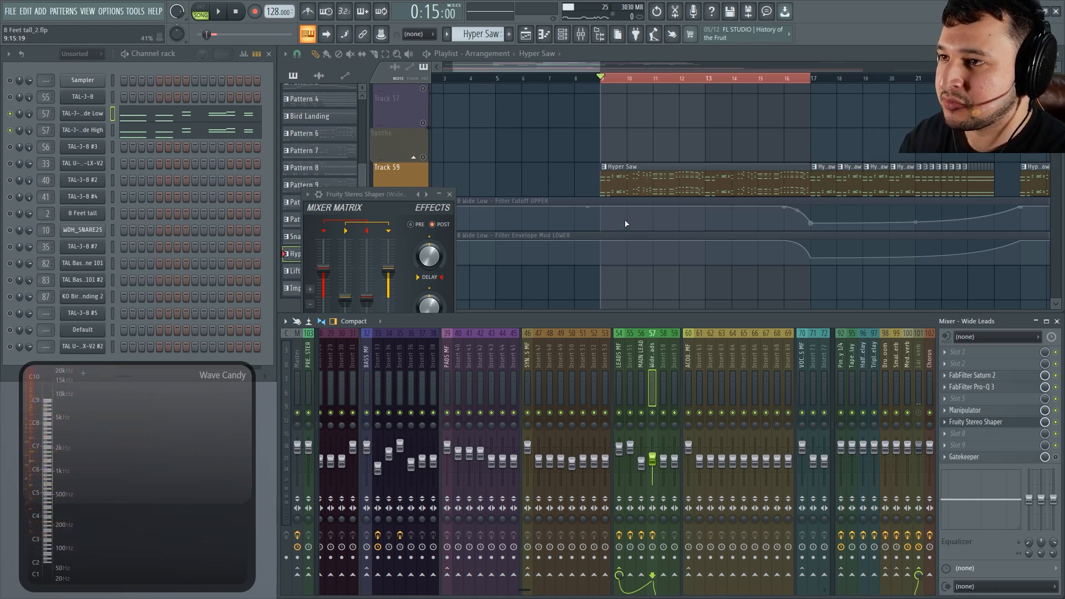
# Unmute the Main Lead playlist track and play it together with the wide layers.
pyautogui.scroll(-5, 625, 222)
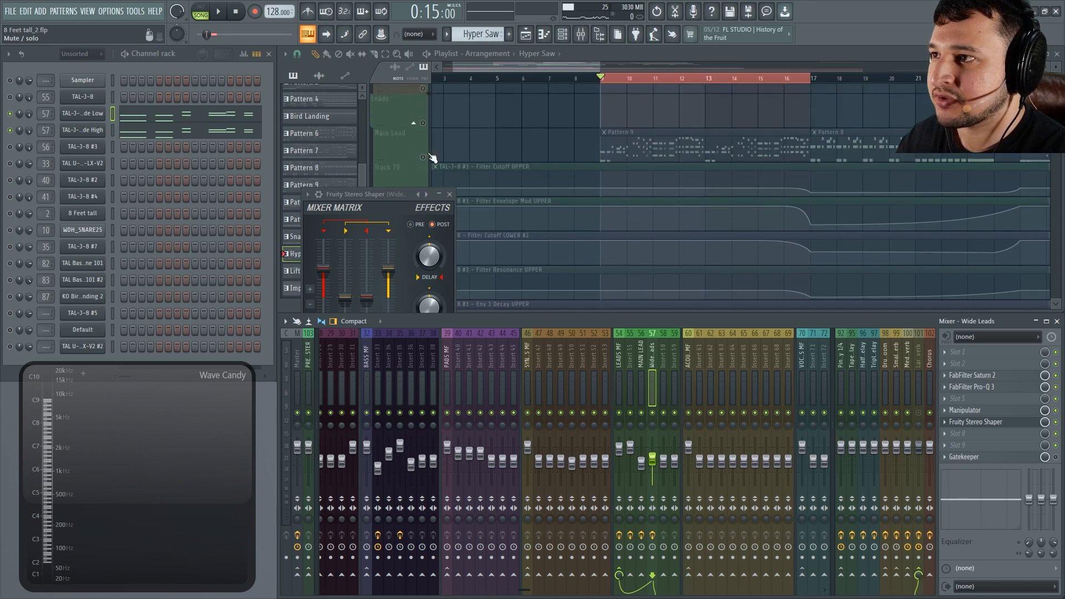
pyautogui.click(423, 157)
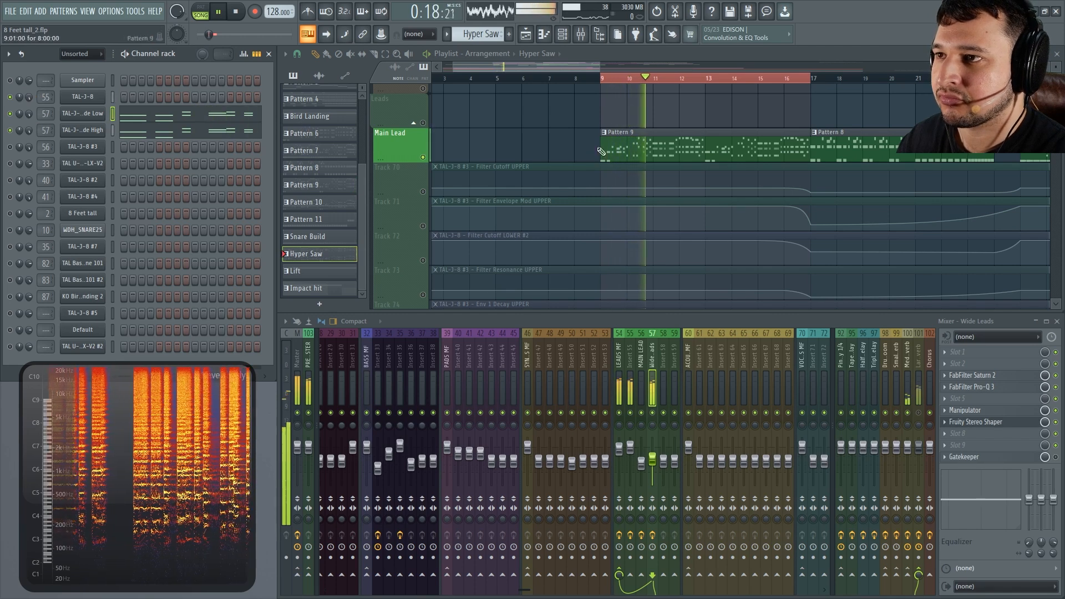
pyautogui.press('space')
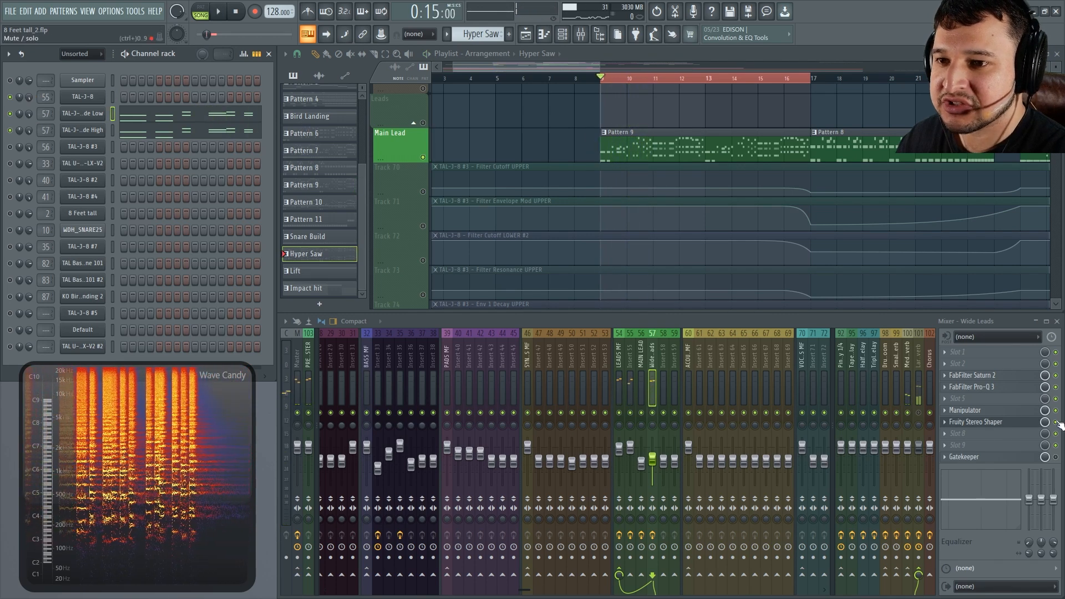
# Compare the combined Main Lead and wide layers with Fruity Stereo Shaper bypassed and enabled on Wide Leads.
pyautogui.press('space')
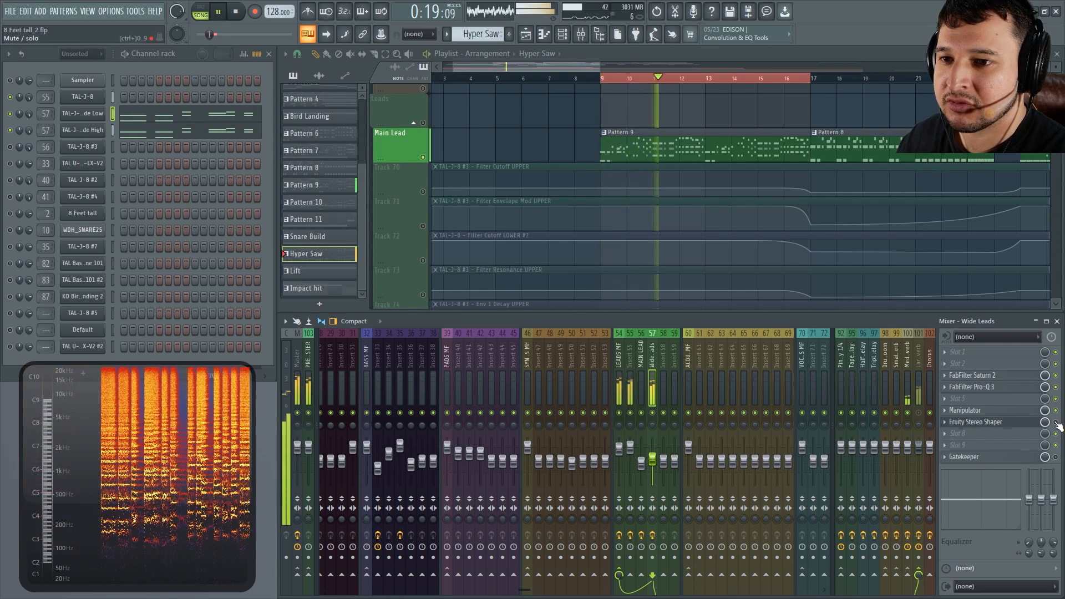
pyautogui.press('space')
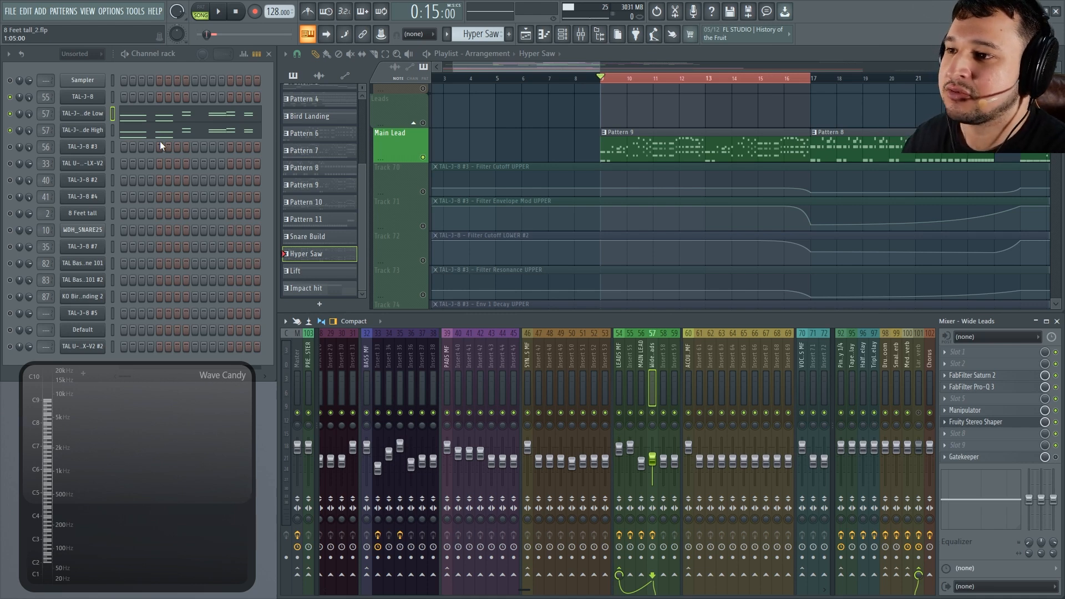
pyautogui.press('space')
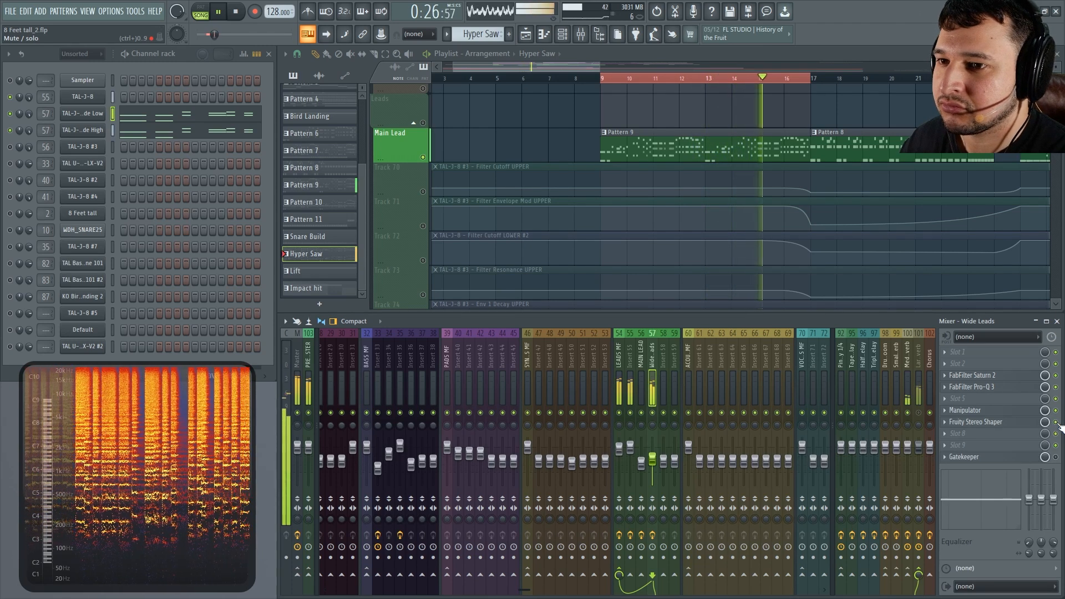
pyautogui.press('space')
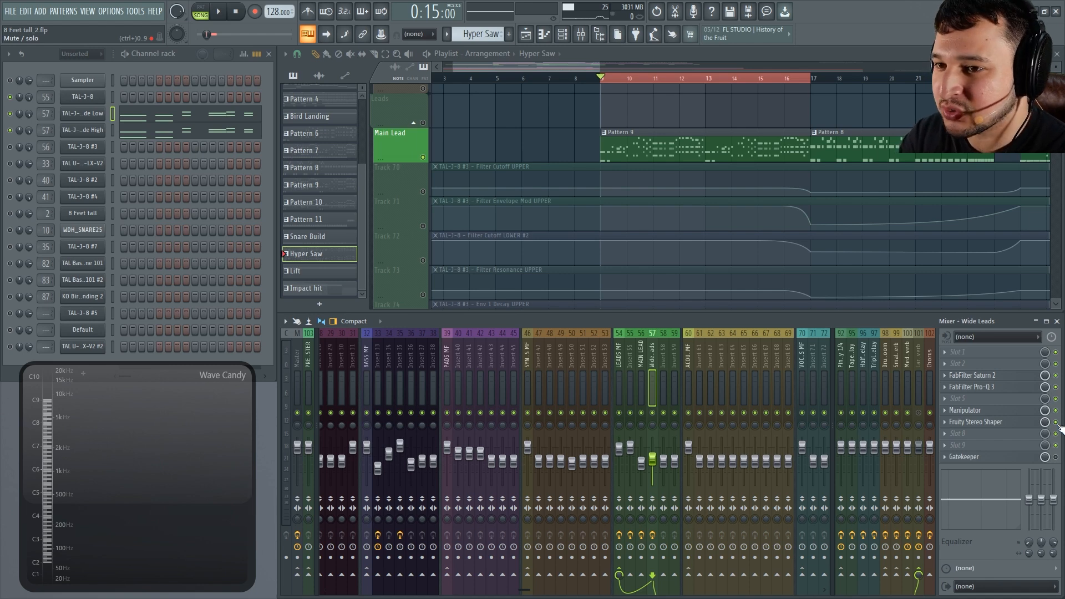
# Compare the playback loop without and with the TAL-J-8 #3 channel in the channel rack.
pyautogui.press('space')
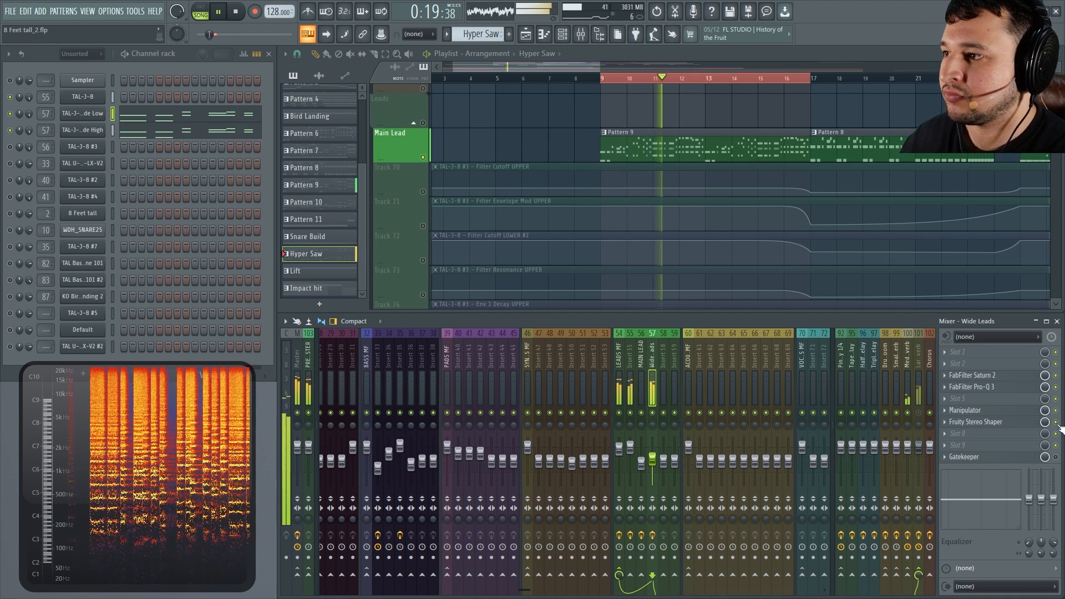
pyautogui.press('space')
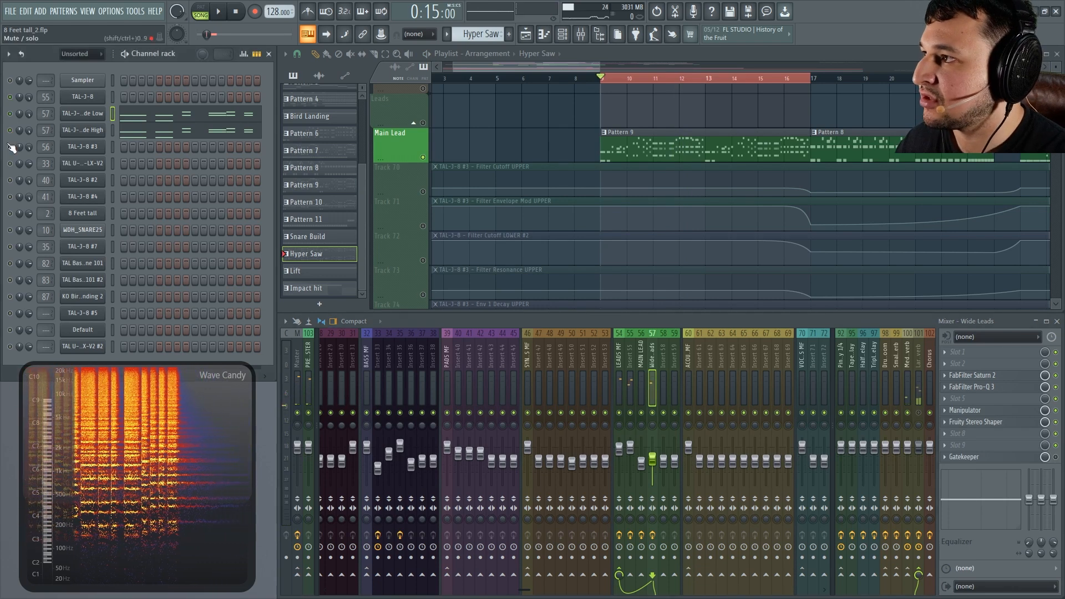
pyautogui.press('space')
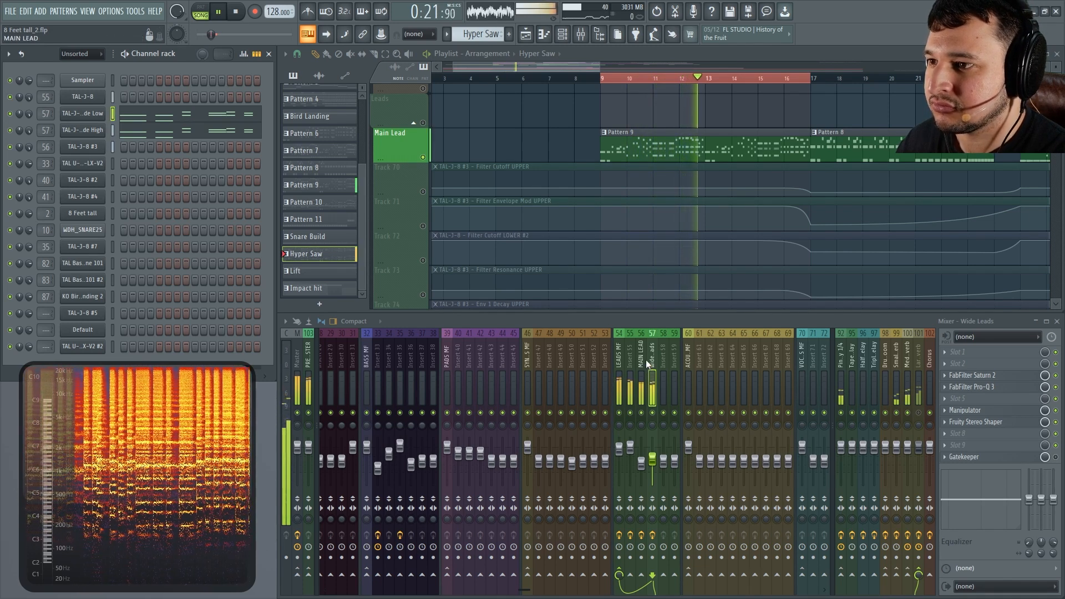
pyautogui.press('space')
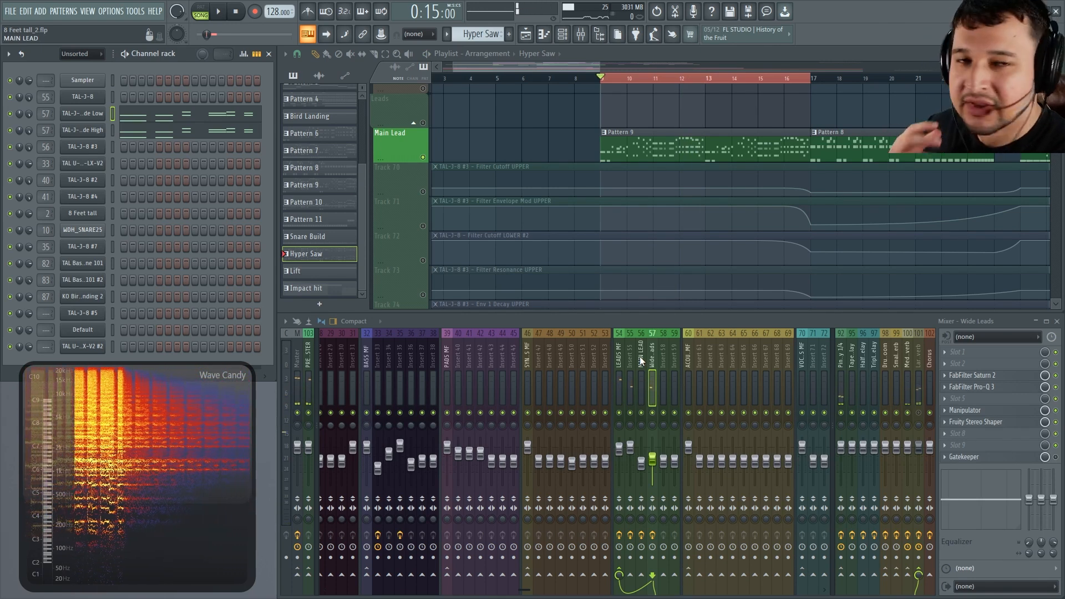
# Select the MAIN LEAD mixer insert and Pattern 9, and audition the soloed main lead.
pyautogui.click(640, 356)
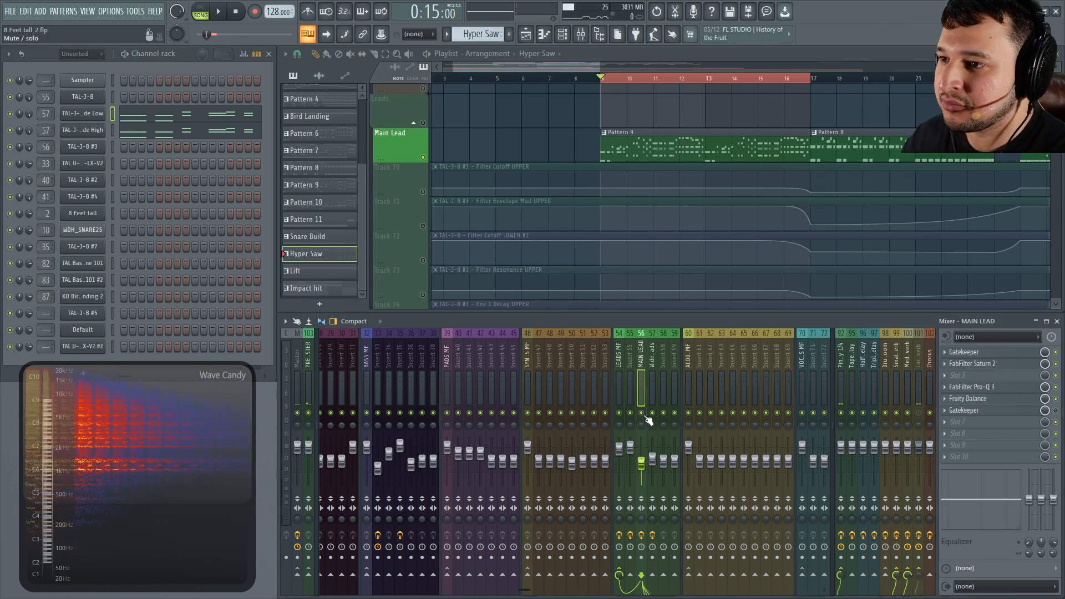
pyautogui.press('space')
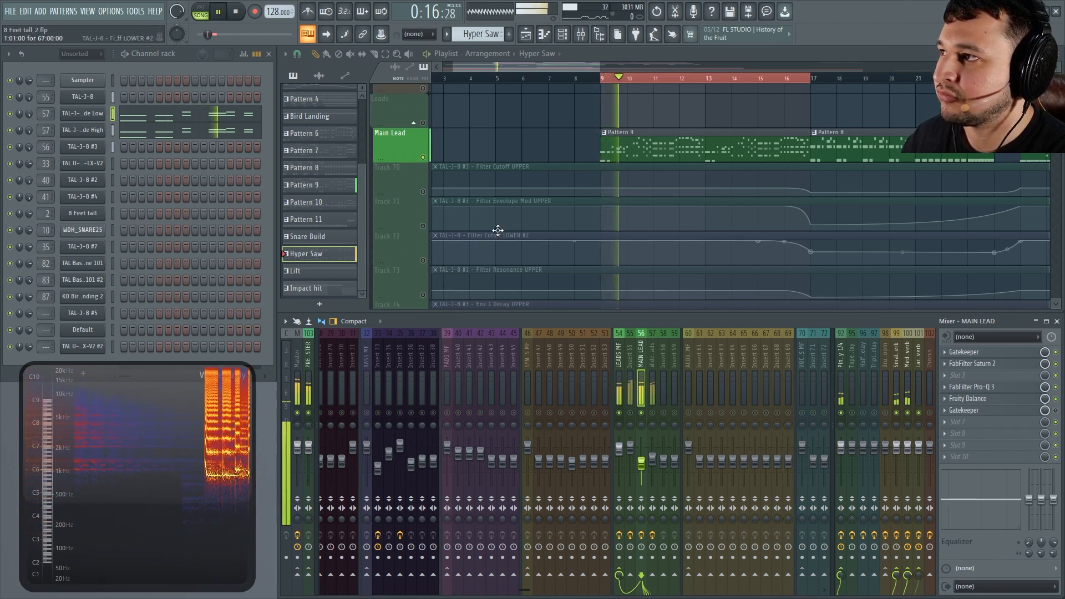
pyautogui.click(311, 184)
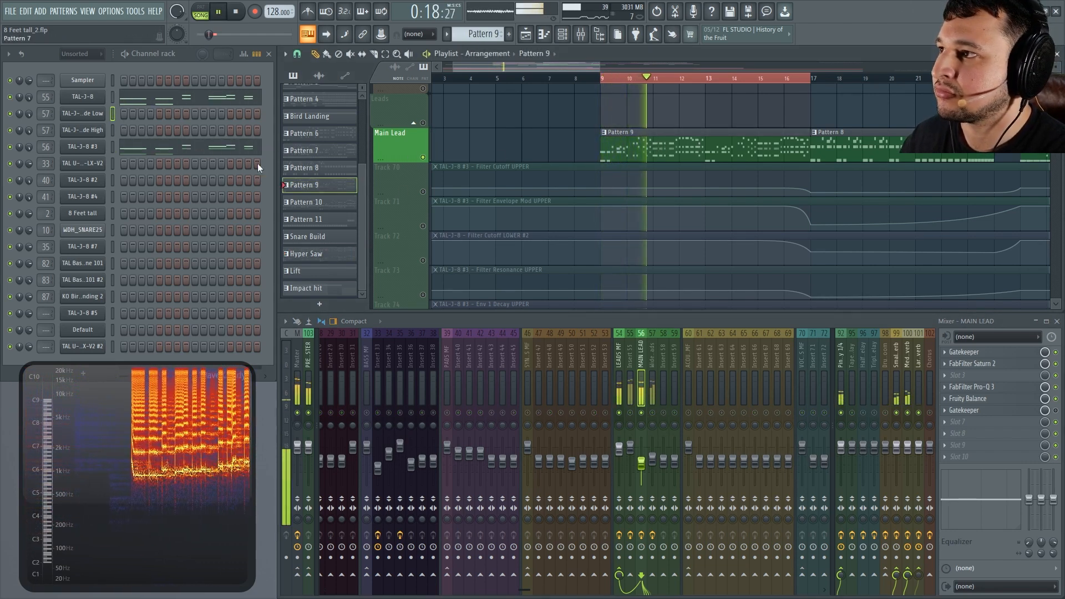
pyautogui.press('space')
# View the TAL-J-8 and TAL-J-8 #3 synths, audition TAL-J-8 #3 on its own, and close its window.
pyautogui.click(90, 97)
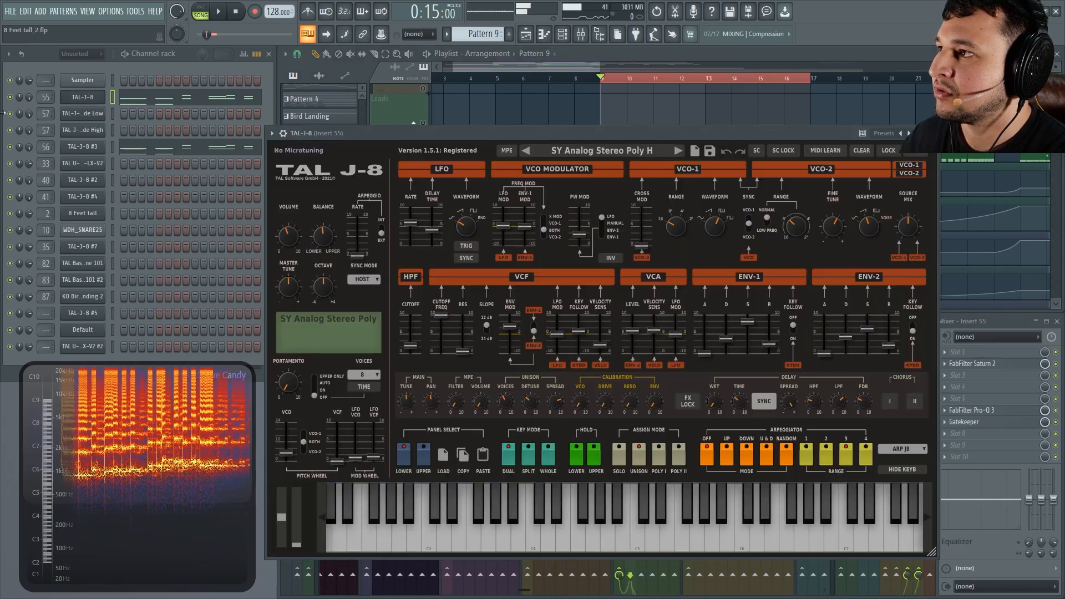
pyautogui.click(91, 147)
pyautogui.press('space')
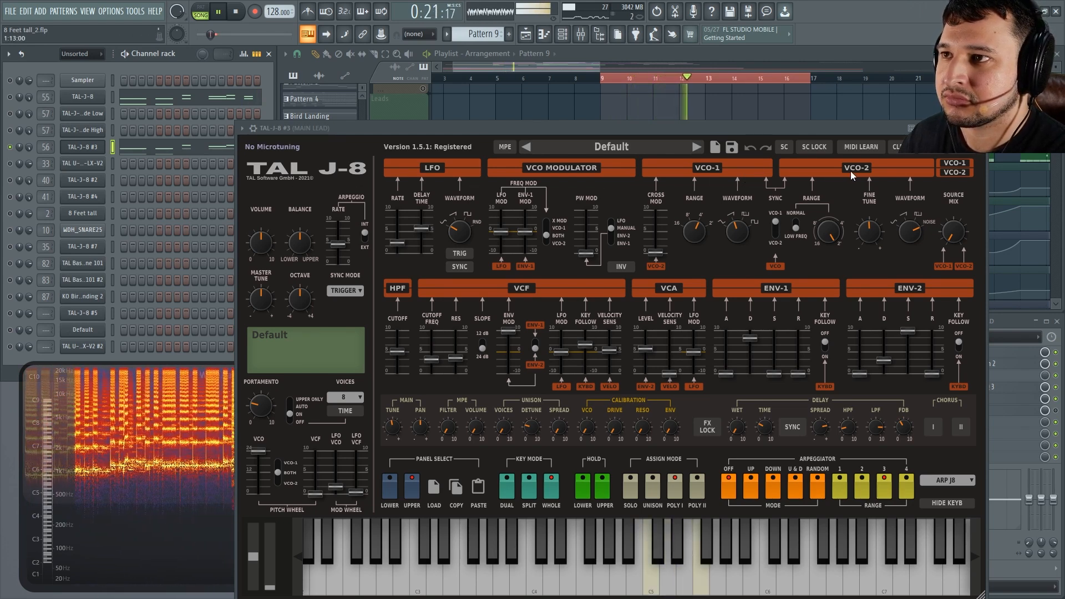
pyautogui.press('space')
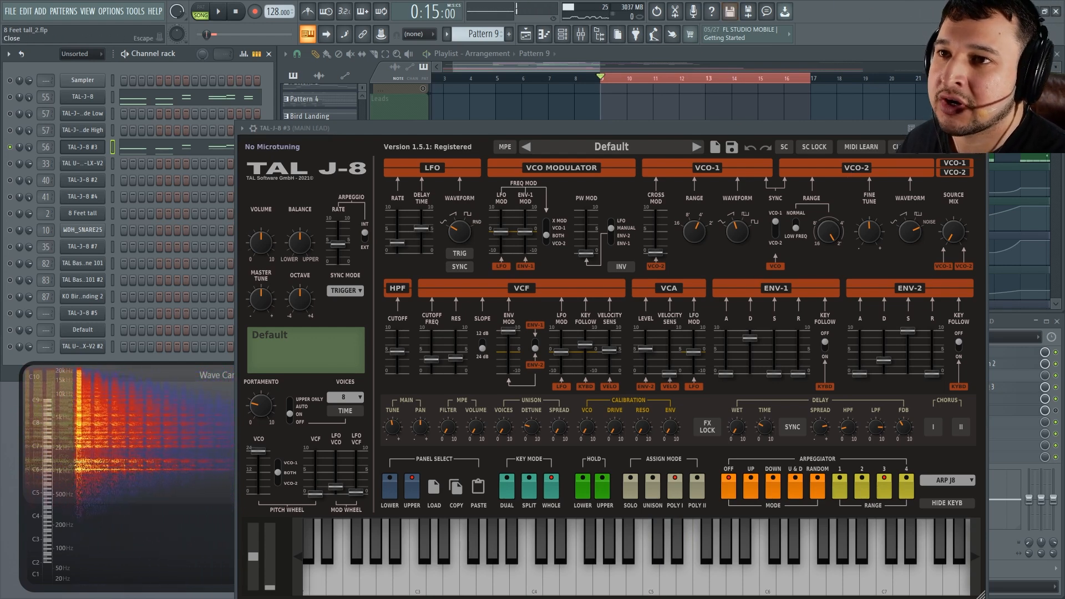
pyautogui.click(979, 128)
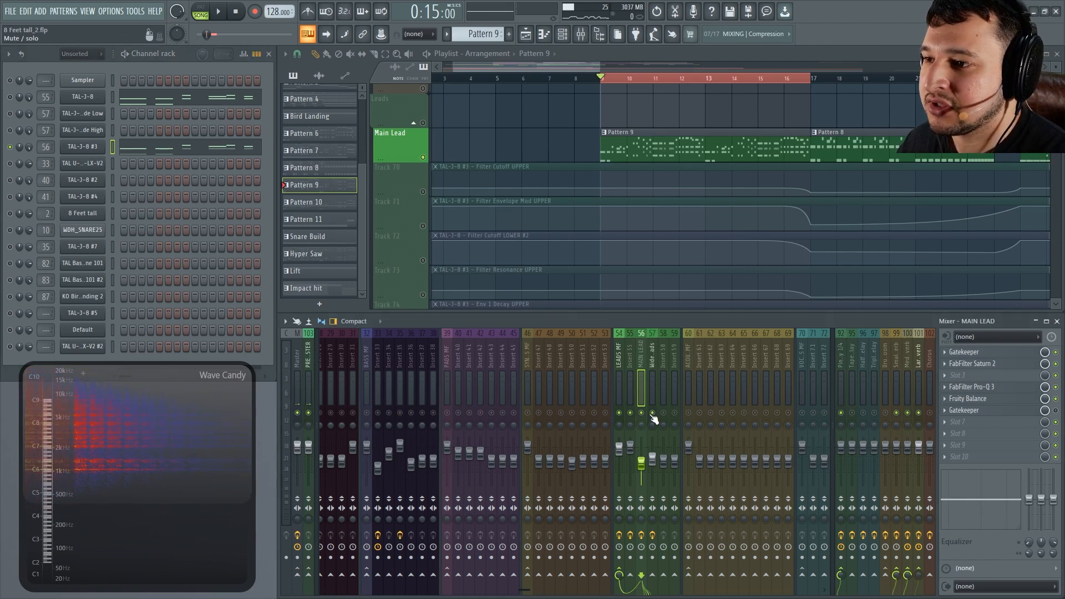
# Re-enable the other playlist tracks and play the loop with the full arrangement.
pyautogui.rightClick(424, 193)
pyautogui.press('space')
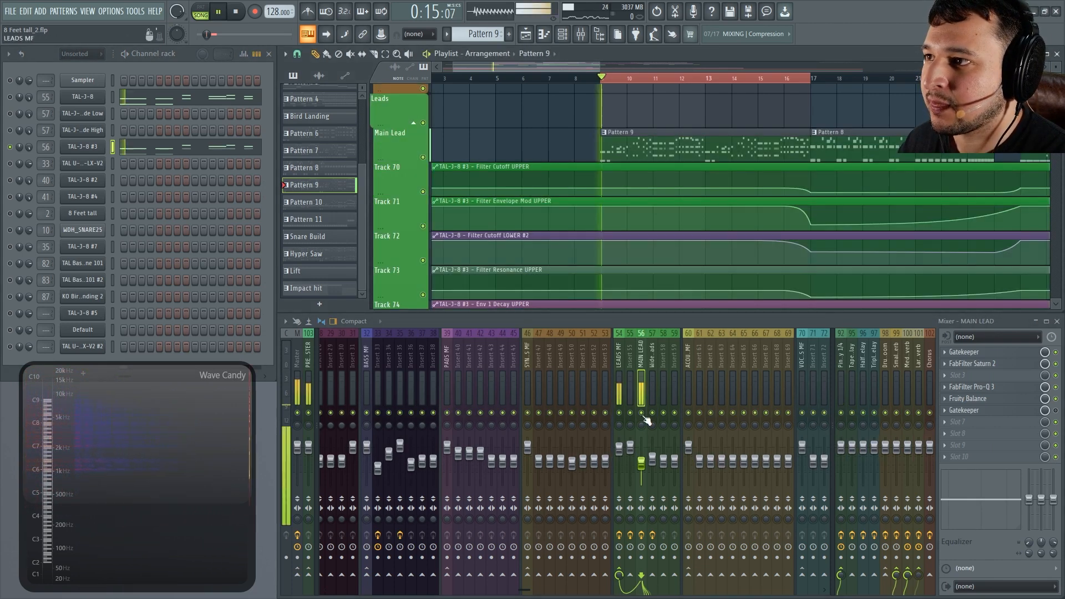
pyautogui.press('space')
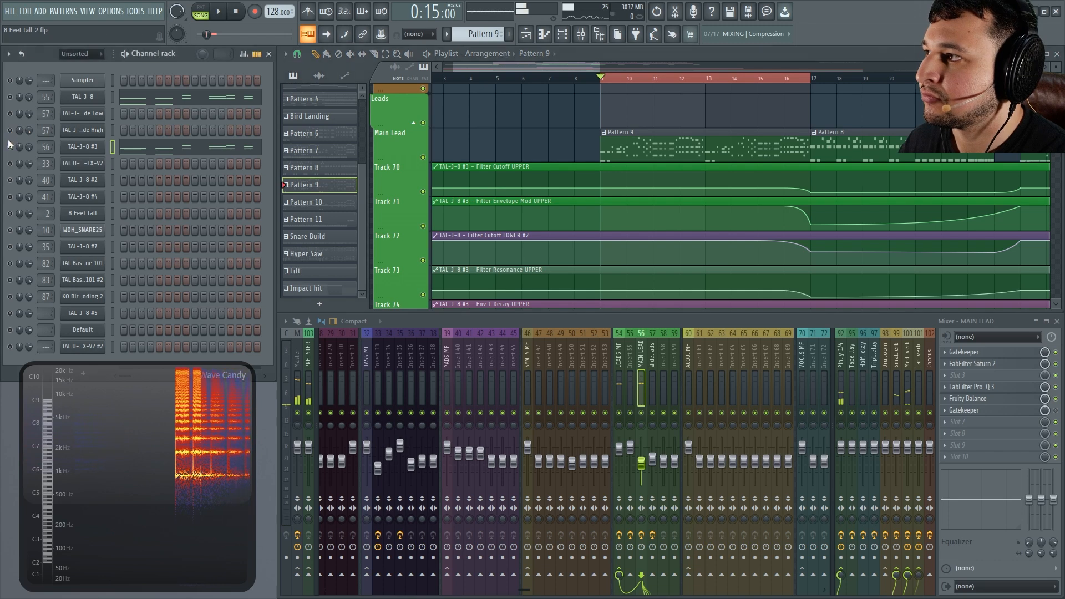
pyautogui.press('space')
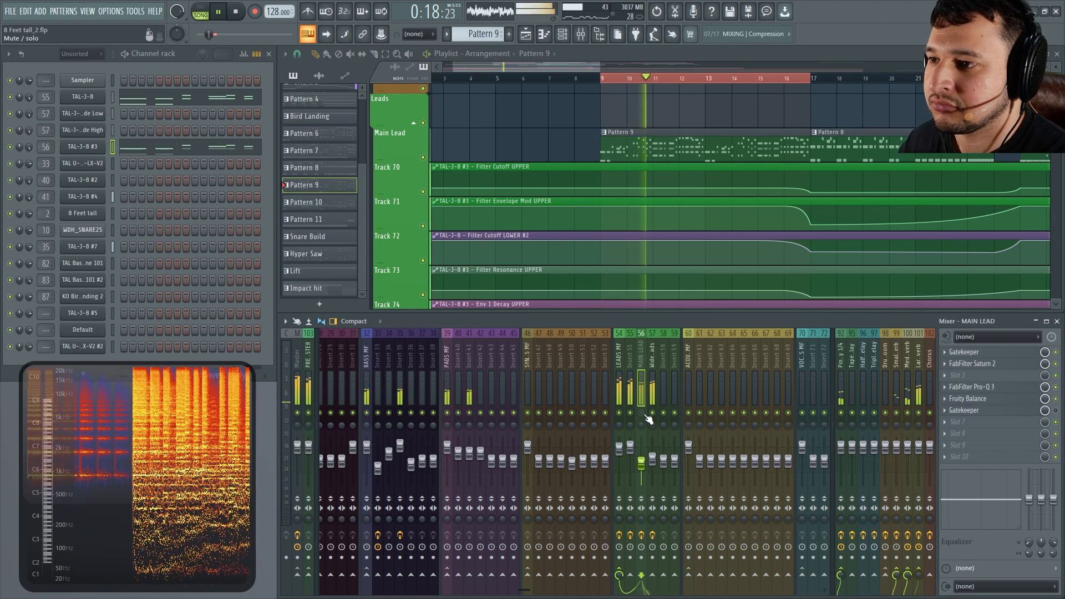
# Set the MAIN LEAD insert's volume to 67% (-8.0 dB) while listening to the full mix.
pyautogui.moveTo(641, 462); pyautogui.dragTo(641, 456)
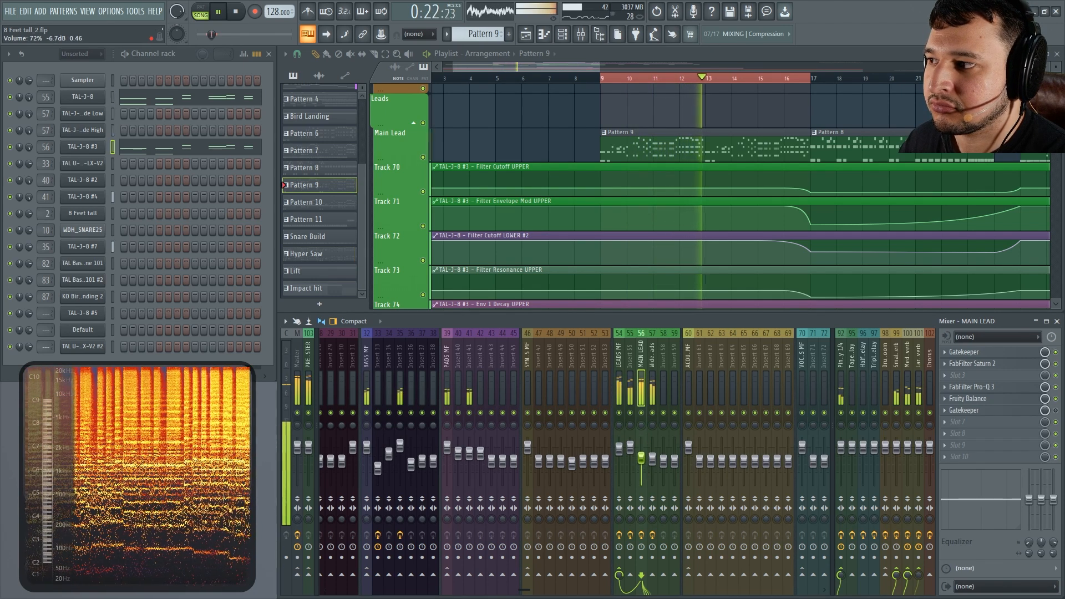
pyautogui.moveTo(641, 458); pyautogui.dragTo(641, 460)
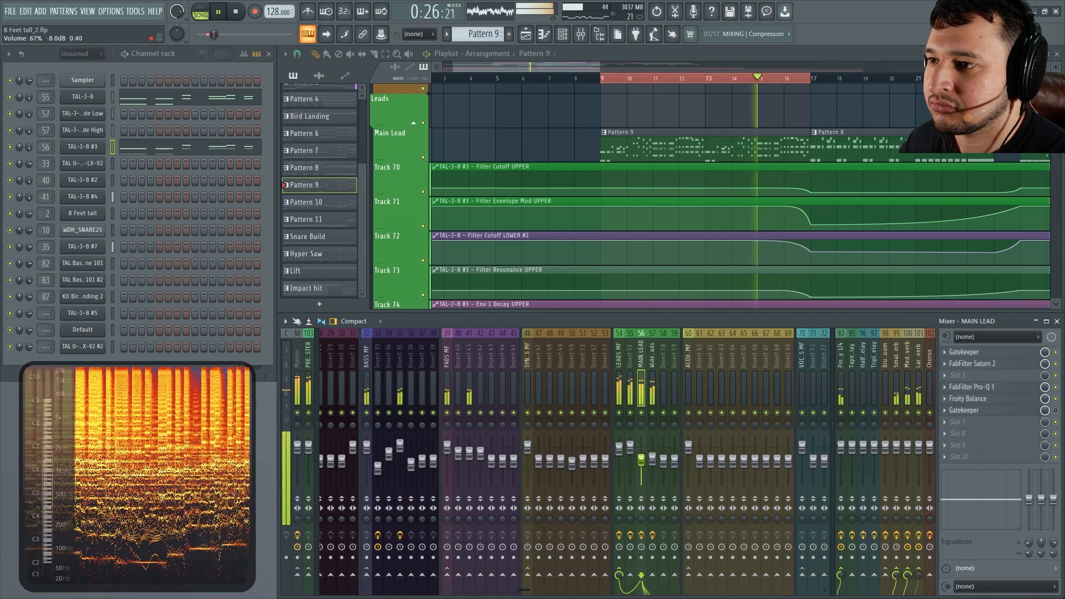
pyautogui.press('space')
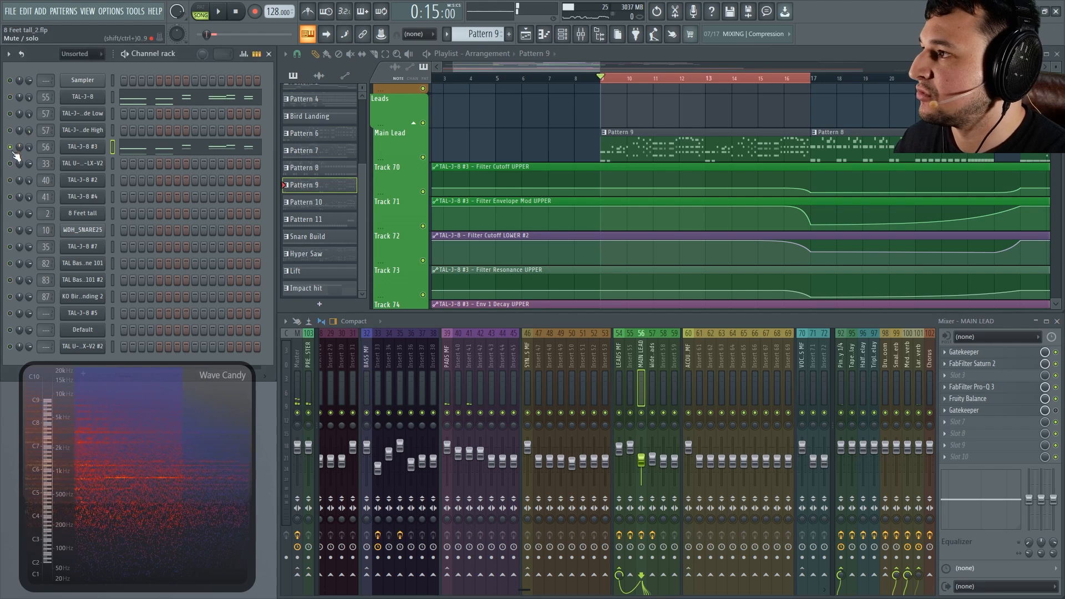
# Open TAL-J-8 #3, reposition its window to show the whole synth, and audition the lead on its own.
pyautogui.press('space')
pyautogui.click(84, 148)
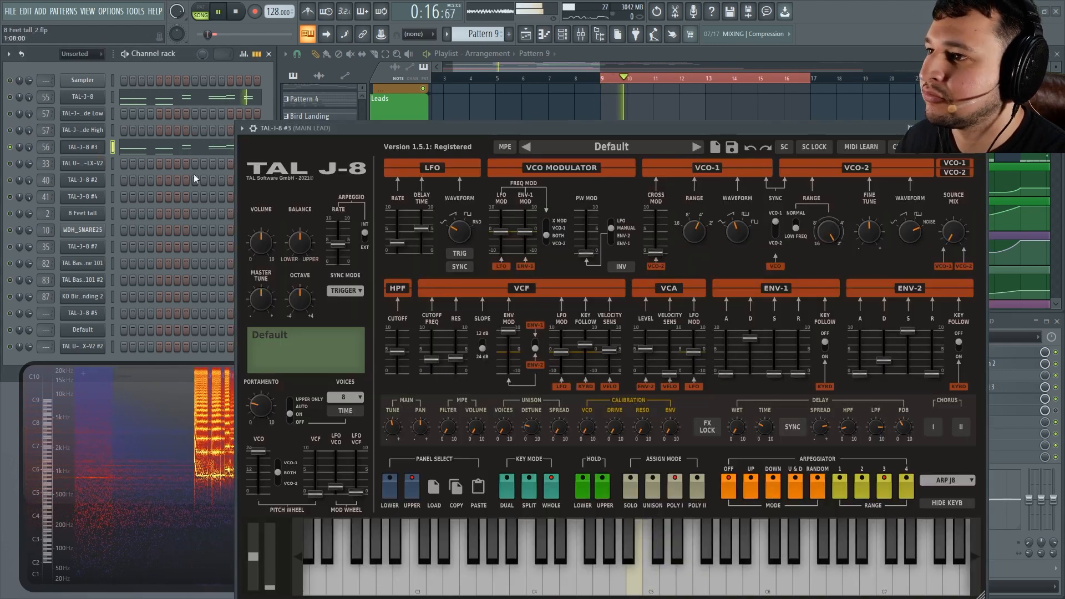
pyautogui.moveTo(590, 128); pyautogui.dragTo(582, 107)
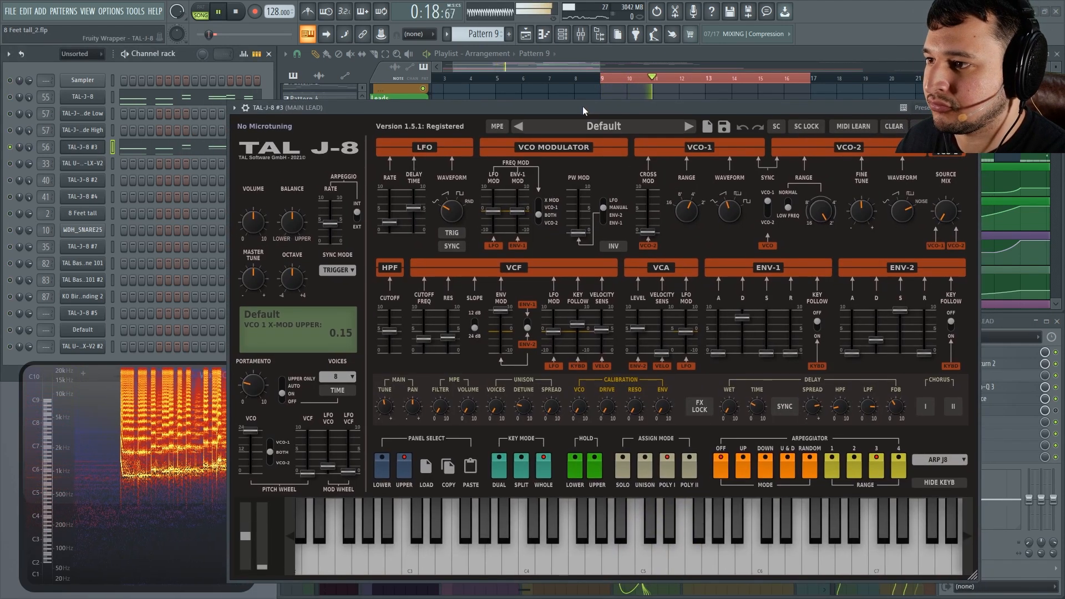
pyautogui.press('space')
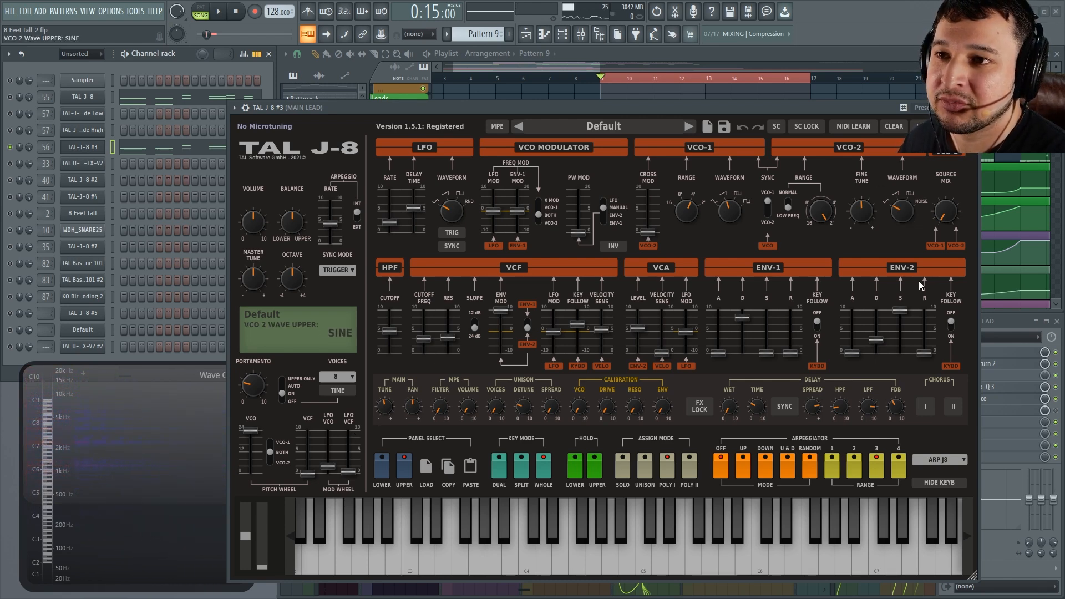
# Set VCO-2's range mode to Normal and audition the lead with VCO-1 cross modulation at 0.15.
pyautogui.click(788, 201)
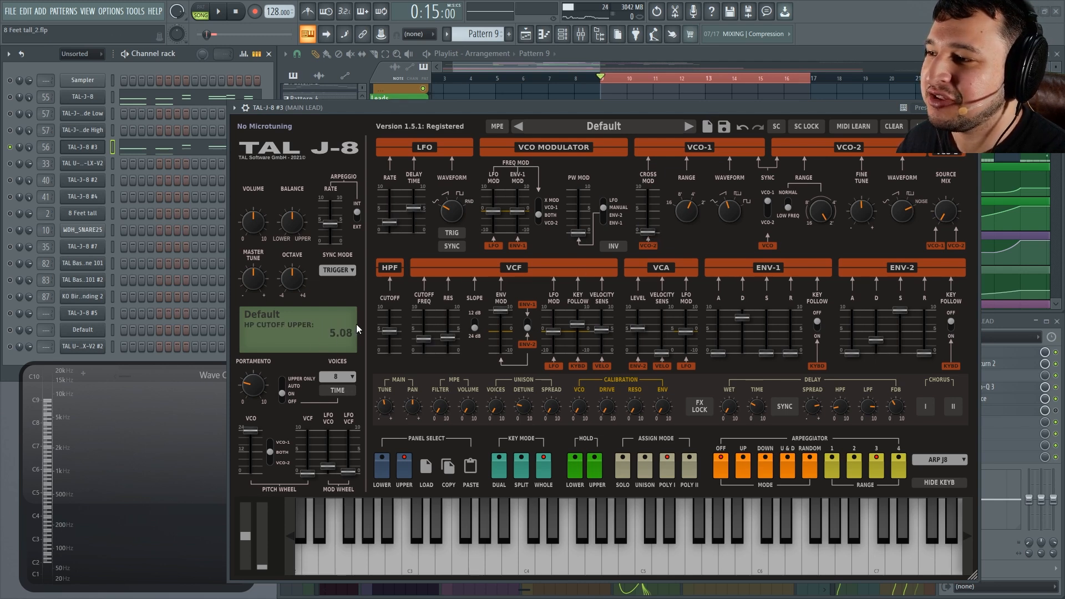
pyautogui.press('space')
pyautogui.moveTo(648, 231); pyautogui.dragTo(656, 232)
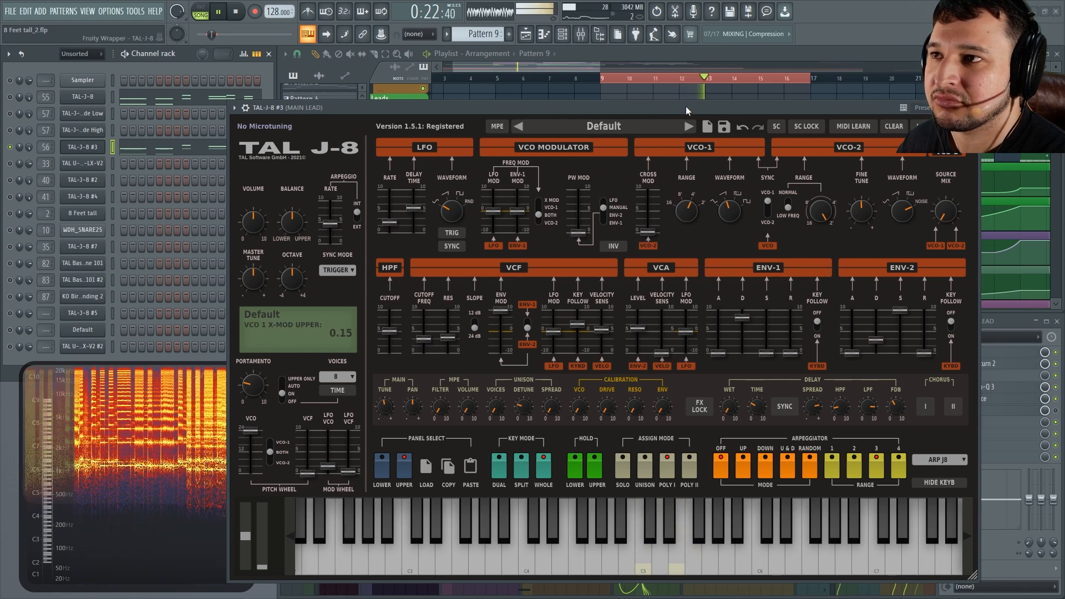
pyautogui.press('space')
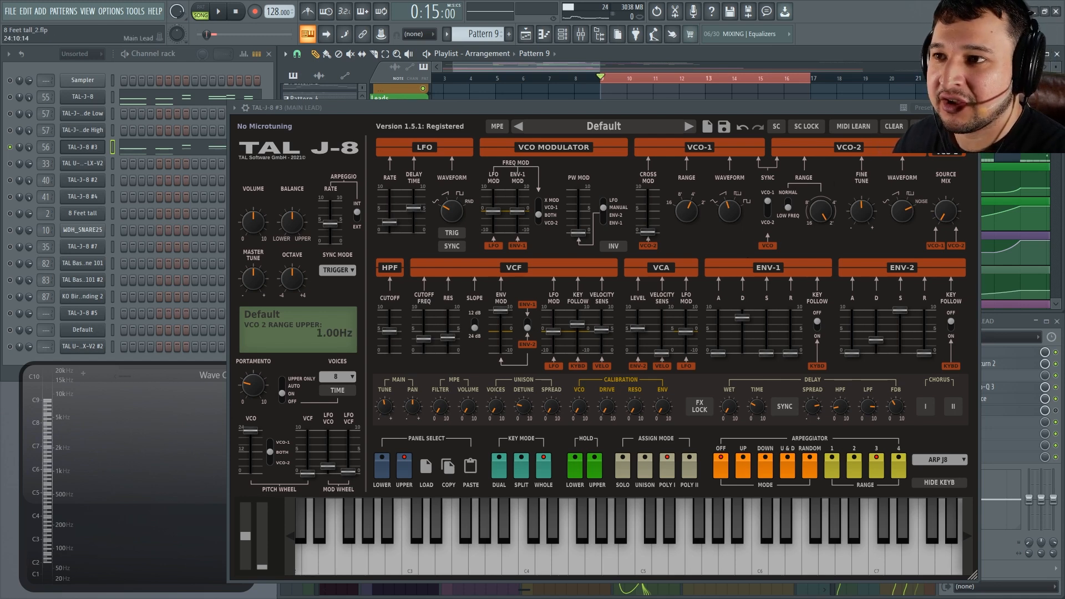
# Audition VCO-2 with the saw and sine waveforms, and switch its waveform to rect.
pyautogui.moveTo(902, 210)
pyautogui.mouseDown()
pyautogui.moveTo(913, 248)
pyautogui.moveTo(909, 228)
pyautogui.mouseUp()
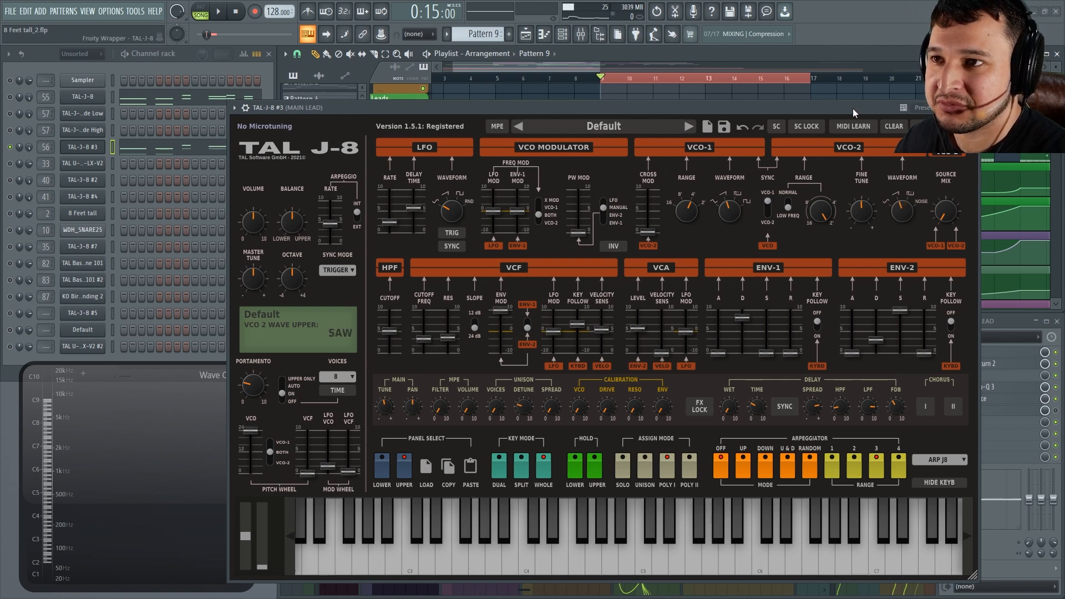
pyautogui.press('space')
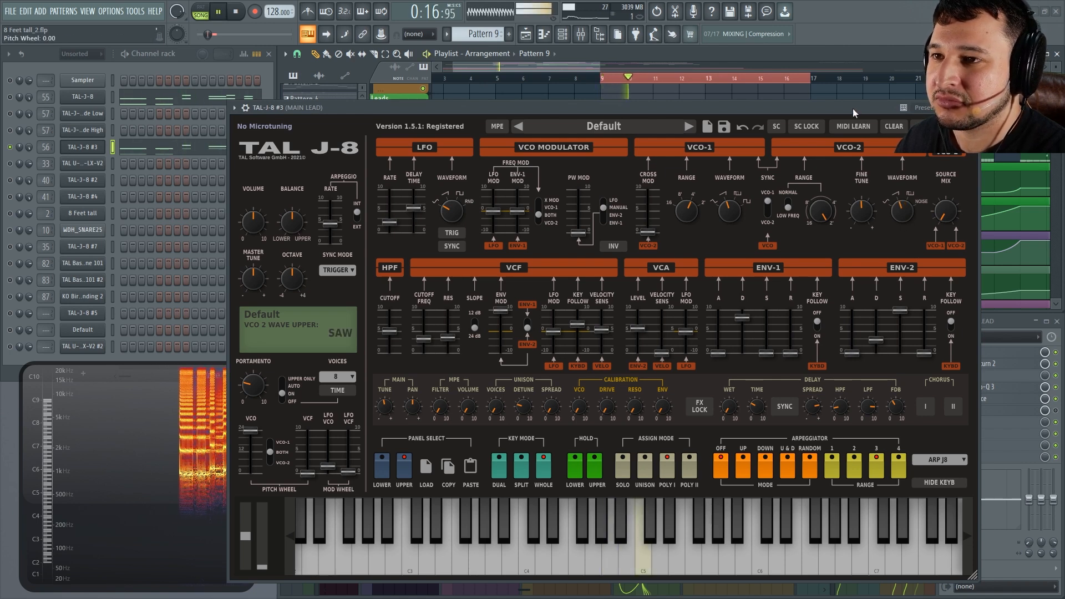
pyautogui.moveTo(902, 210); pyautogui.dragTo(911, 241)
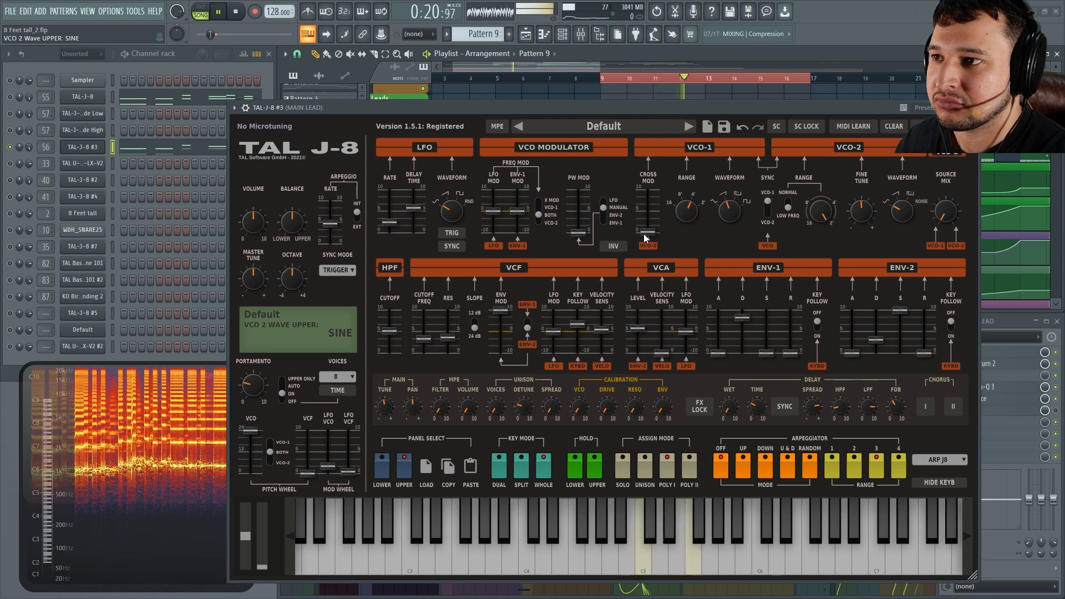
pyautogui.moveTo(902, 210); pyautogui.dragTo(901, 176)
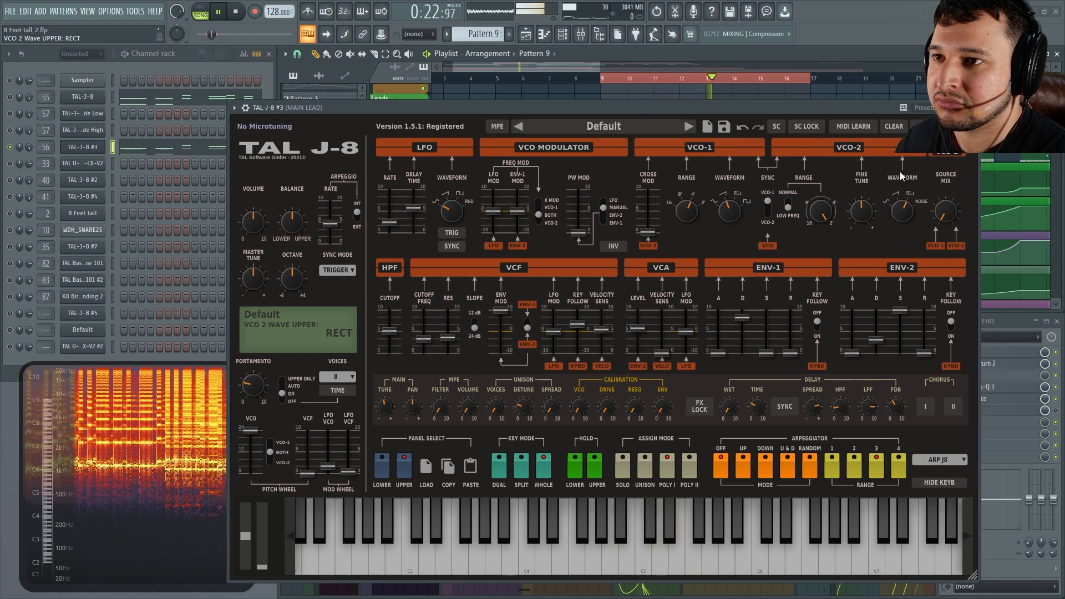
pyautogui.press('space')
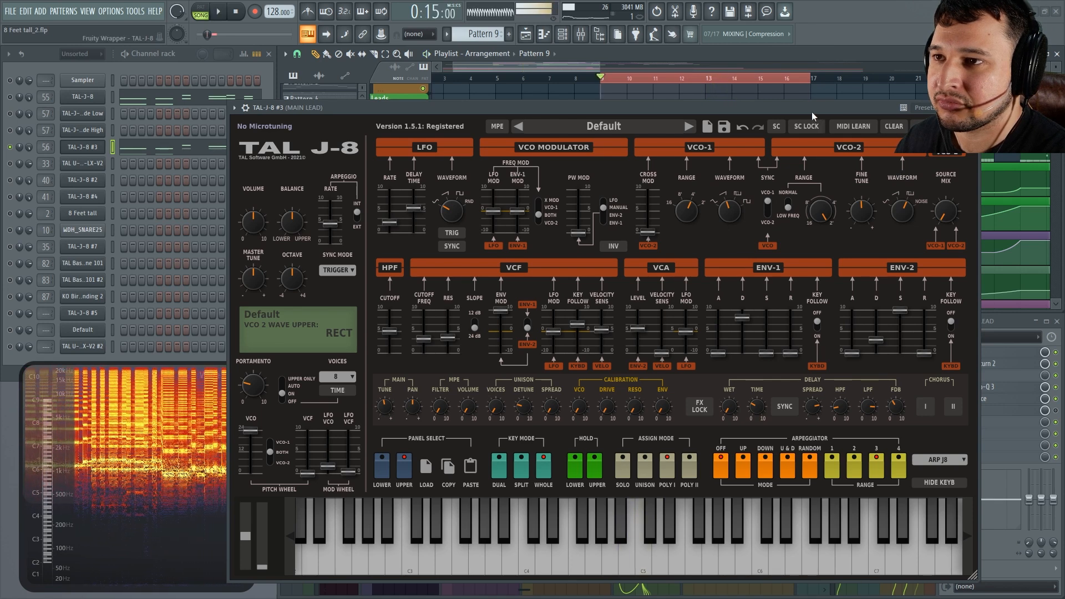
pyautogui.click(827, 207)
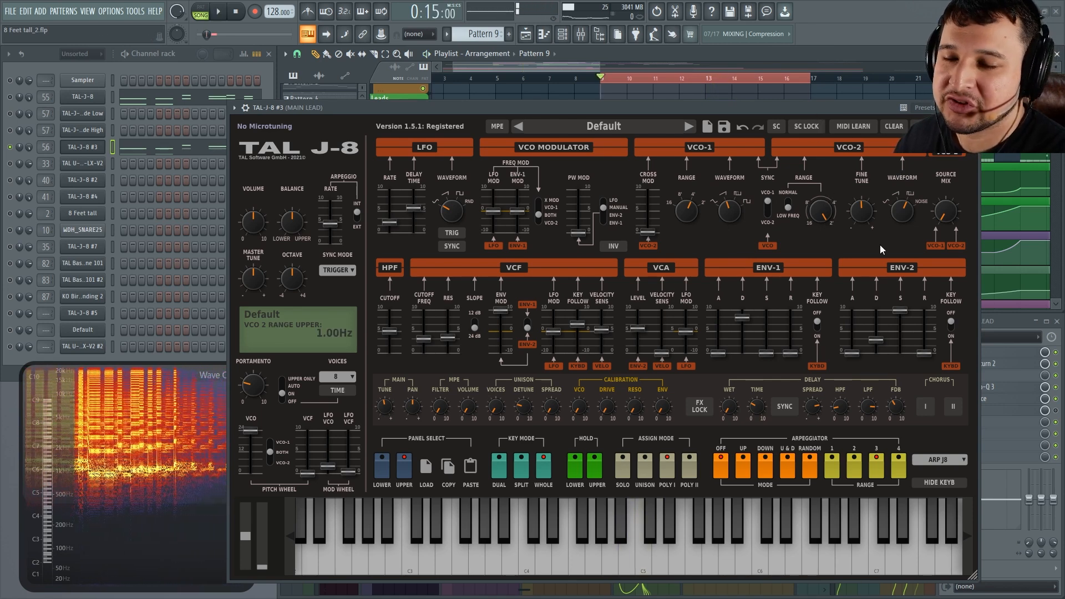
pyautogui.moveTo(902, 211); pyautogui.dragTo(890, 176)
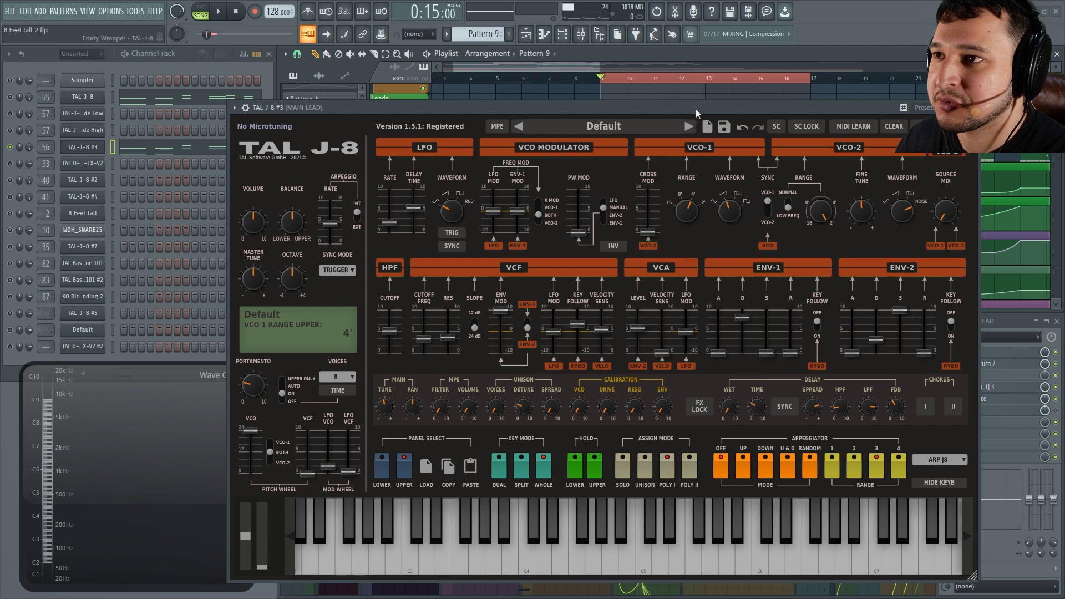
# Audition the lead with VCO-1 cross modulation set to 0.27.
pyautogui.press('space')
pyautogui.moveTo(649, 231); pyautogui.dragTo(653, 229)
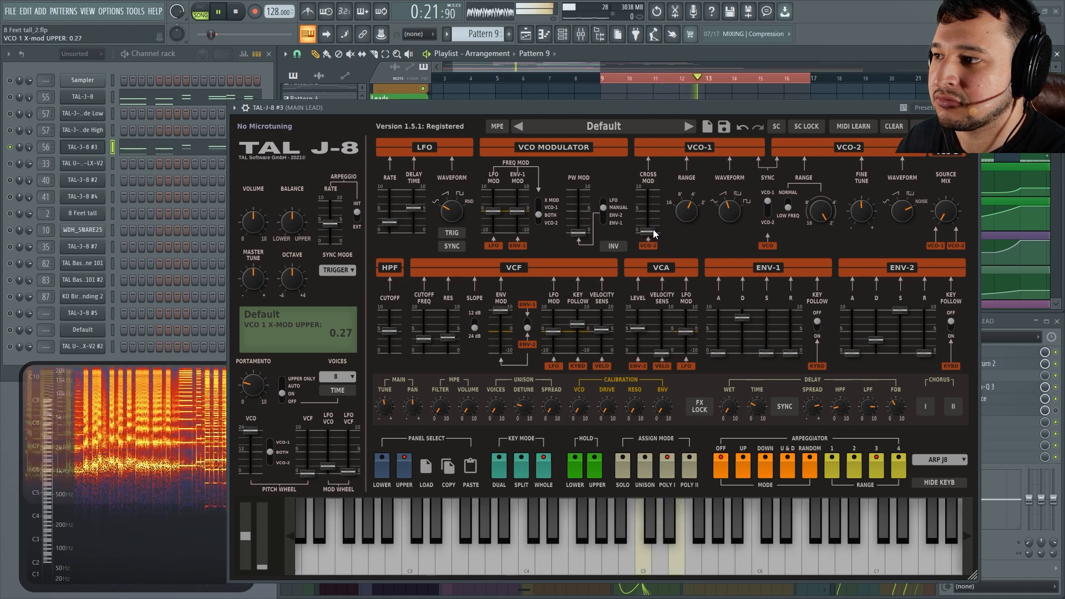
pyautogui.press('space')
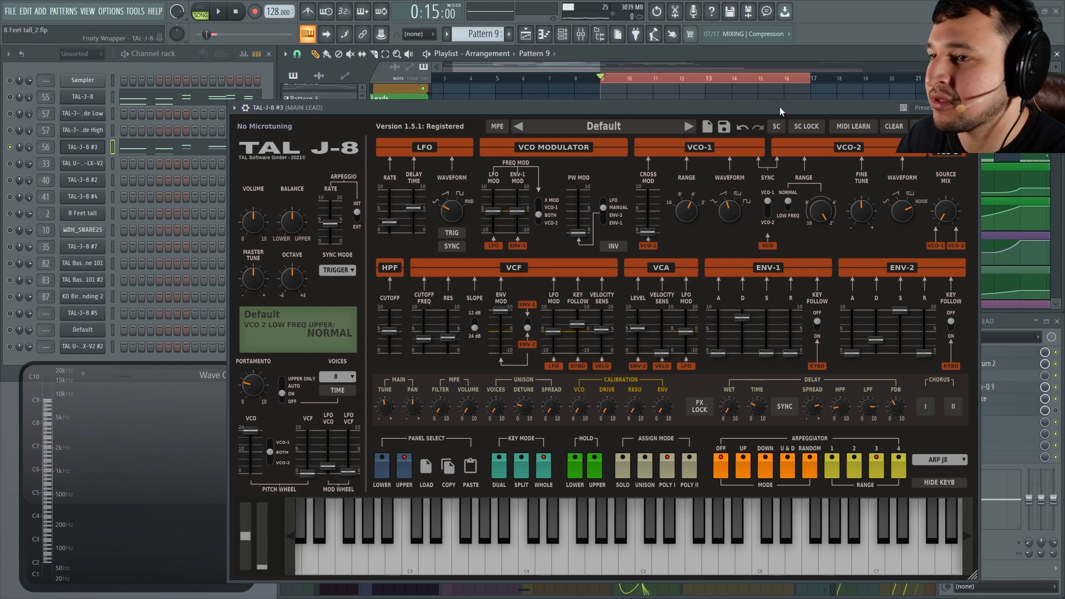
# Set VCO-1 cross modulation to 0.99 during playback and try VCO-2's Normal and Low Freq range modes.
pyautogui.press('space')
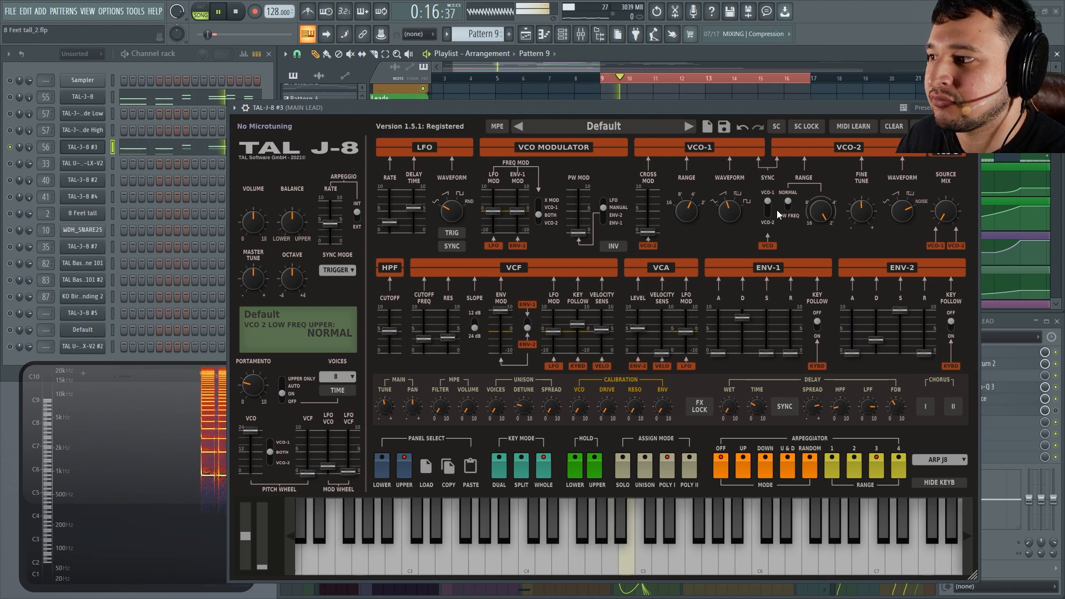
pyautogui.moveTo(651, 218); pyautogui.dragTo(628, 231)
pyautogui.press('space')
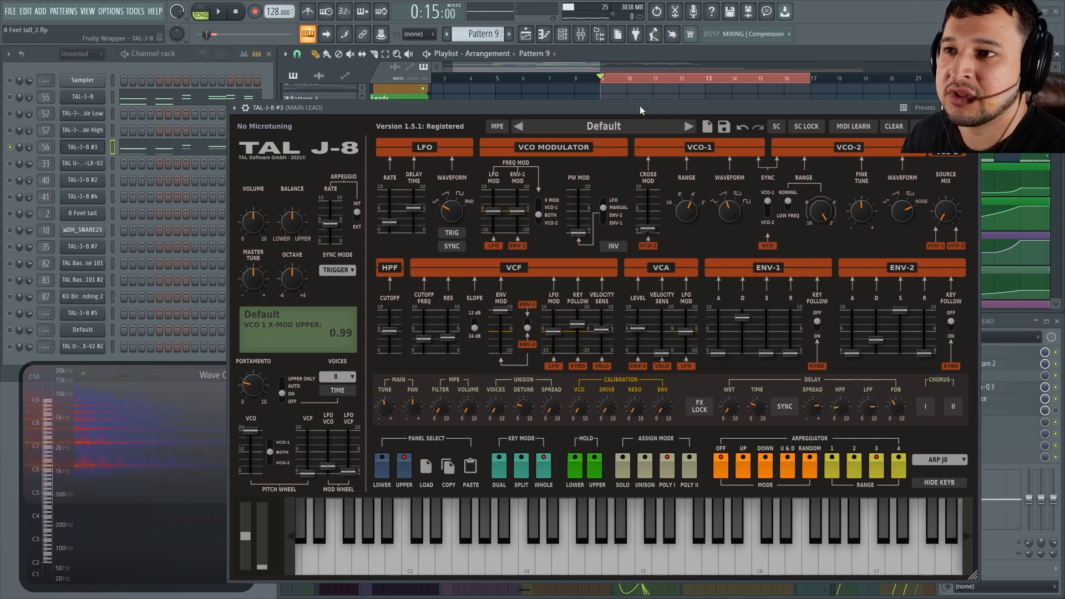
pyautogui.click(790, 201)
pyautogui.click(788, 217)
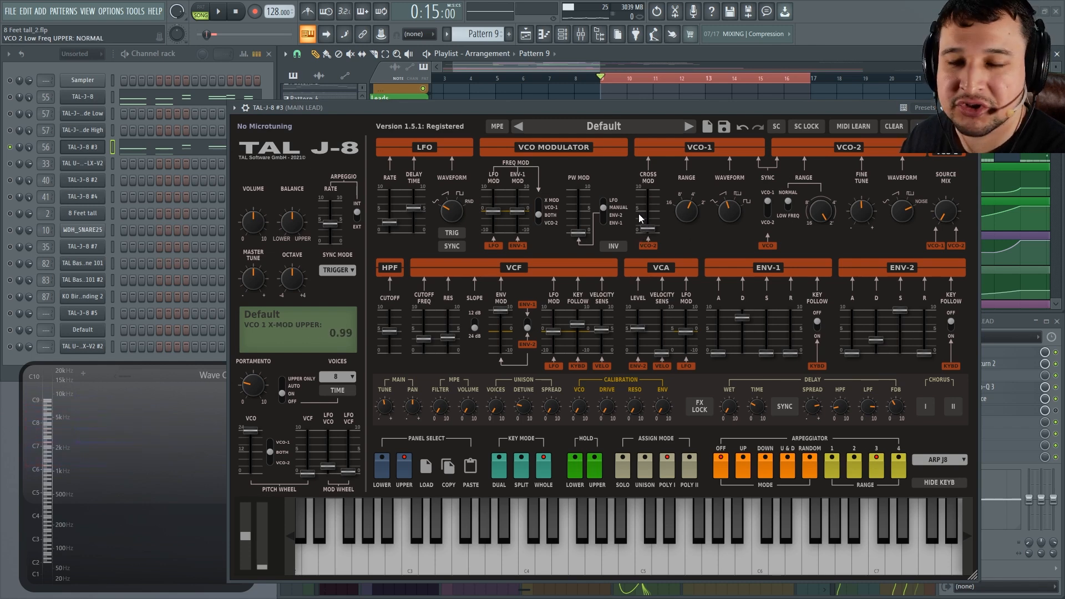
# Audition the Main Lead with VCO-1 cross modulation raised to 1.23 and lowered to 0.15.
pyautogui.press('space')
pyautogui.moveTo(646, 228)
pyautogui.mouseDown()
pyautogui.moveTo(630, 218)
pyautogui.moveTo(637, 229)
pyautogui.mouseUp()
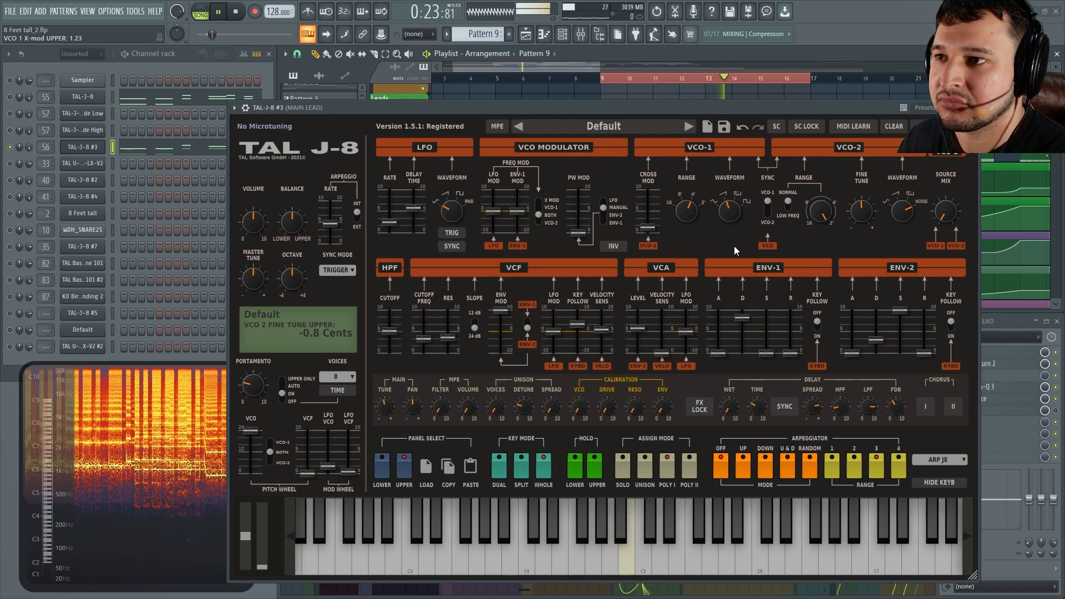
pyautogui.moveTo(647, 228); pyautogui.dragTo(648, 235)
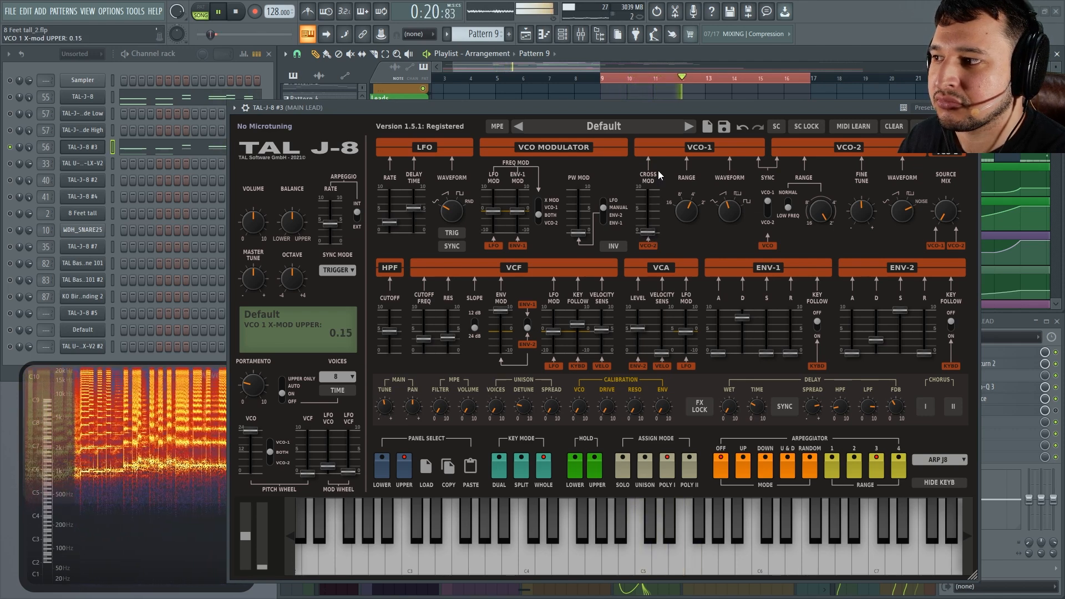
pyautogui.press('space')
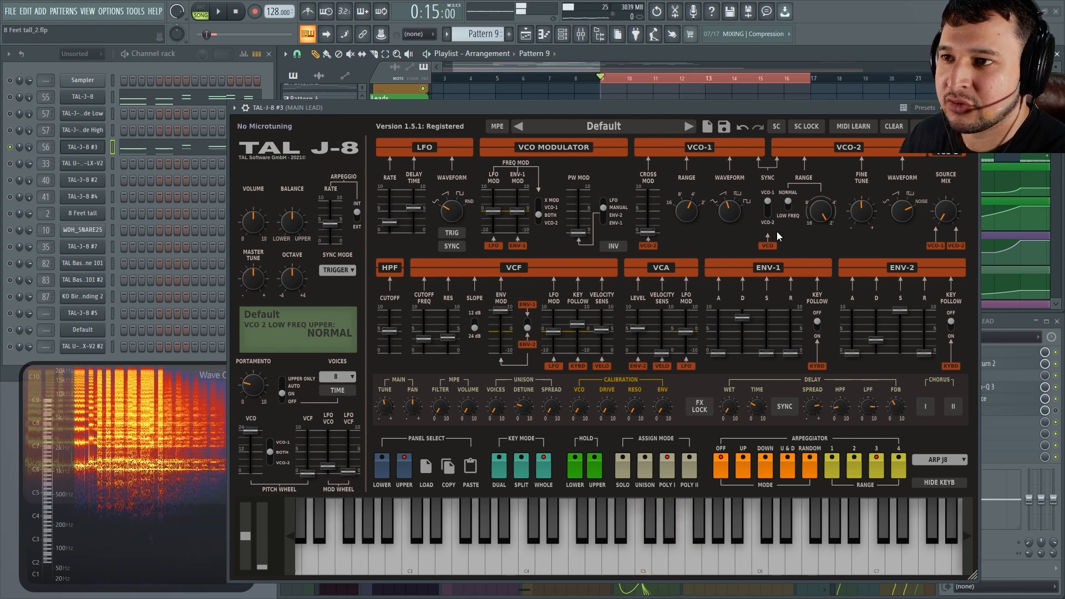
# Set VCO-1 cross modulation to 1.59 during playback and close the synth.
pyautogui.press('space')
pyautogui.moveTo(648, 232)
pyautogui.mouseDown()
pyautogui.moveTo(638, 208)
pyautogui.moveTo(645, 225)
pyautogui.mouseUp()
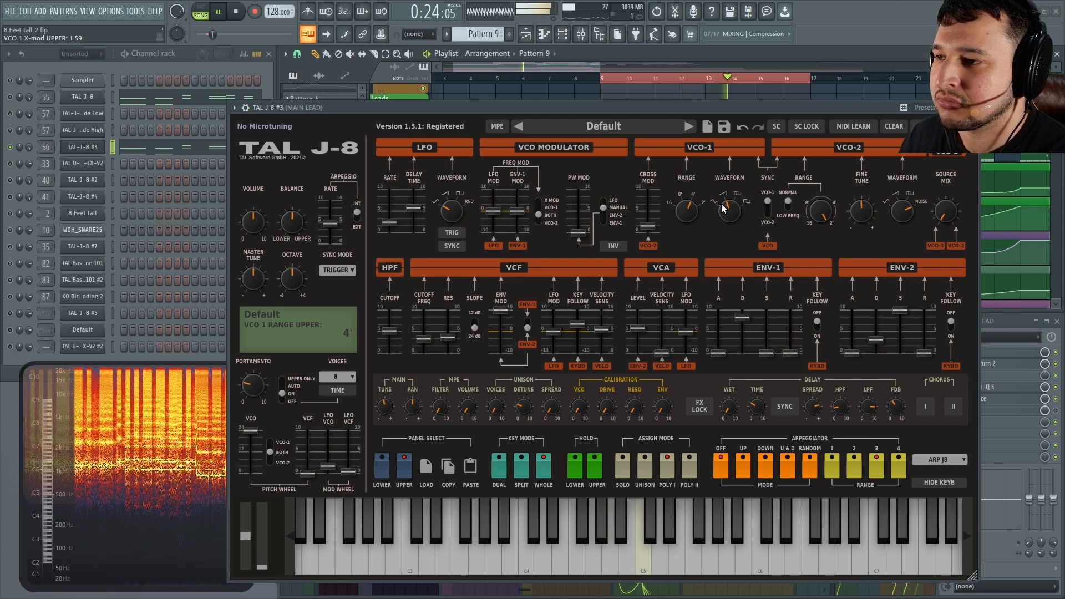
pyautogui.press('Escape')
pyautogui.press('space')
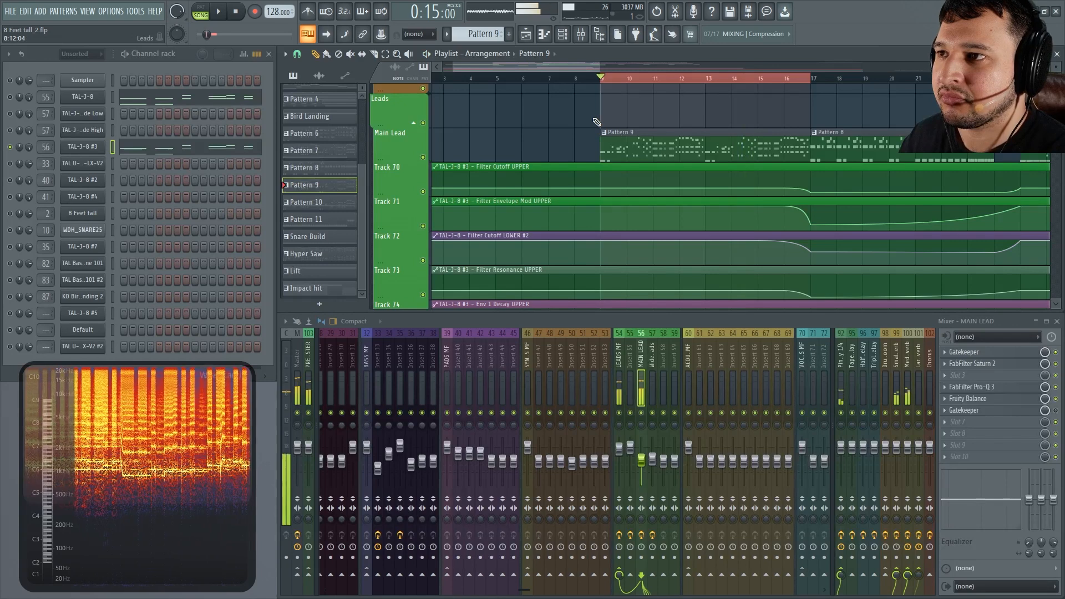
# Reopen the Main Lead's TAL-J-8 #3 and audition it with the filter cutoff at 10.00 and reduced filter envelope modulation.
pyautogui.click(104, 146)
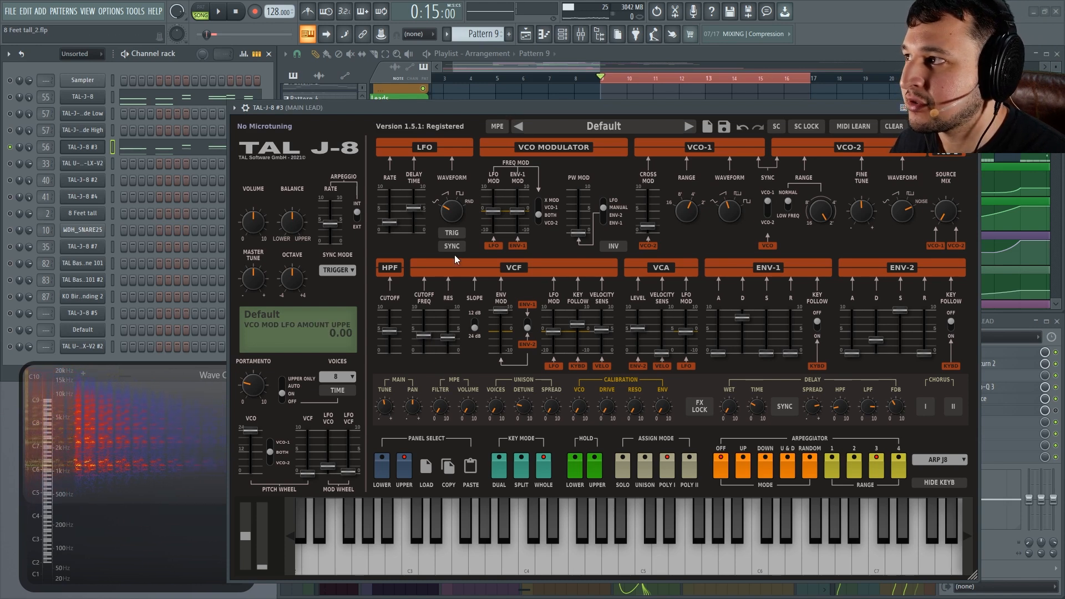
pyautogui.press('space')
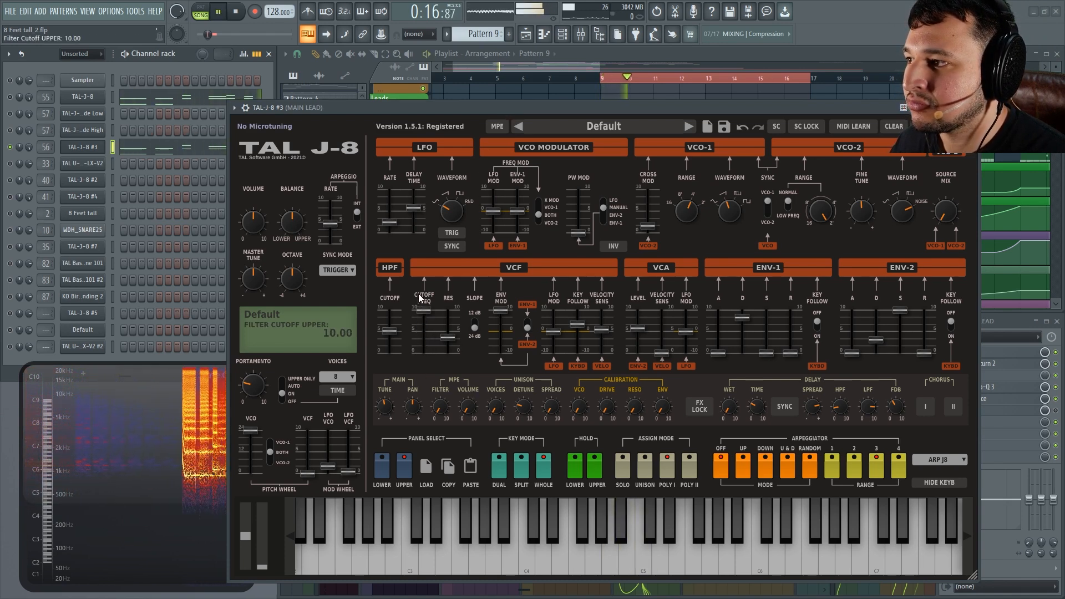
pyautogui.moveTo(418, 294); pyautogui.dragTo(430, 270)
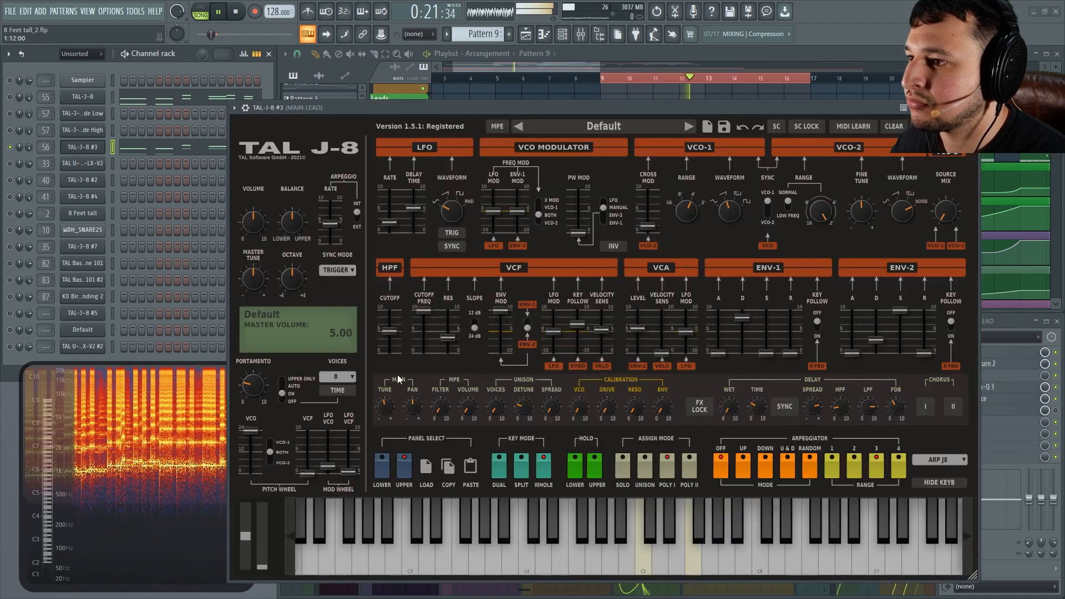
pyautogui.moveTo(424, 311); pyautogui.dragTo(420, 282)
pyautogui.moveTo(502, 323); pyautogui.dragTo(503, 333)
pyautogui.moveTo(425, 316)
pyautogui.mouseDown()
pyautogui.moveTo(433, 360)
pyautogui.moveTo(417, 314)
pyautogui.mouseUp()
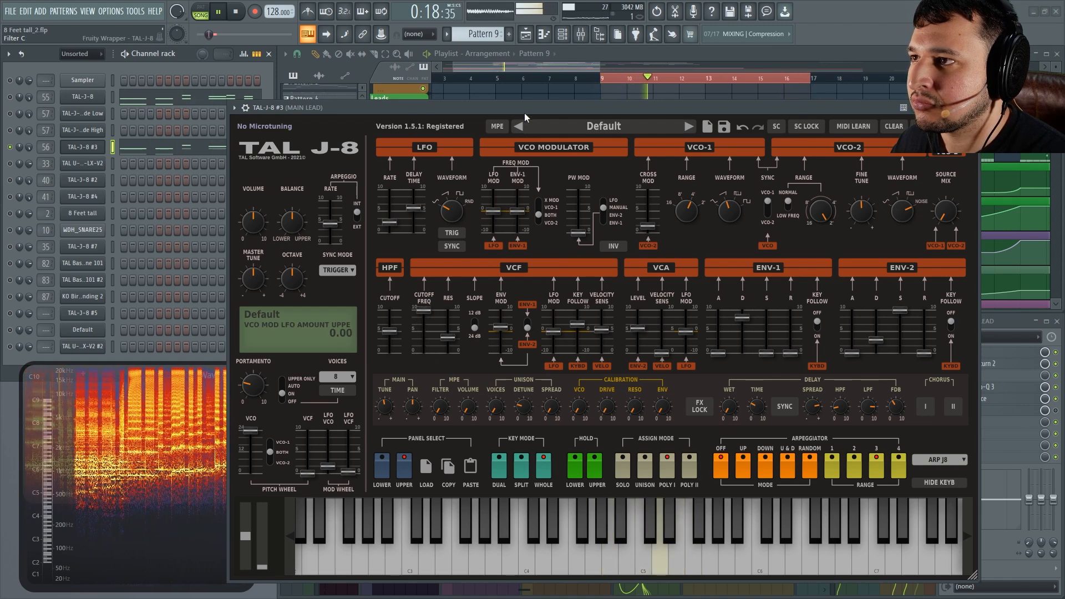
pyautogui.press('space')
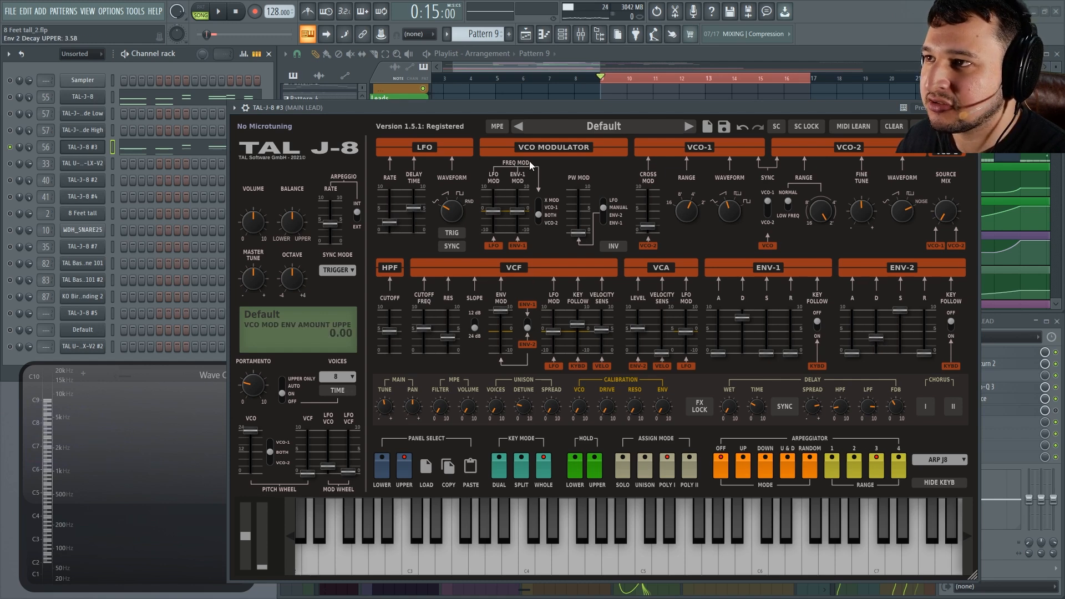
# Lower the filter envelope modulation and set the filter cutoff to 1.61 during playback, and close the synth.
pyautogui.press('space')
pyautogui.moveTo(496, 317); pyautogui.dragTo(500, 343)
pyautogui.moveTo(428, 338); pyautogui.dragTo(431, 348)
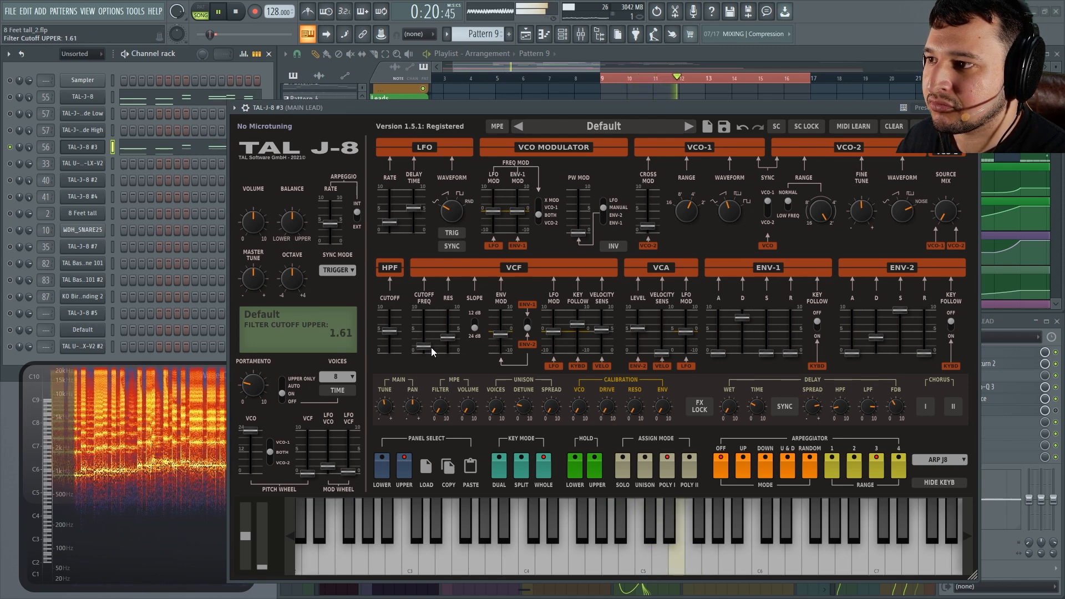
pyautogui.moveTo(506, 348); pyautogui.dragTo(503, 356)
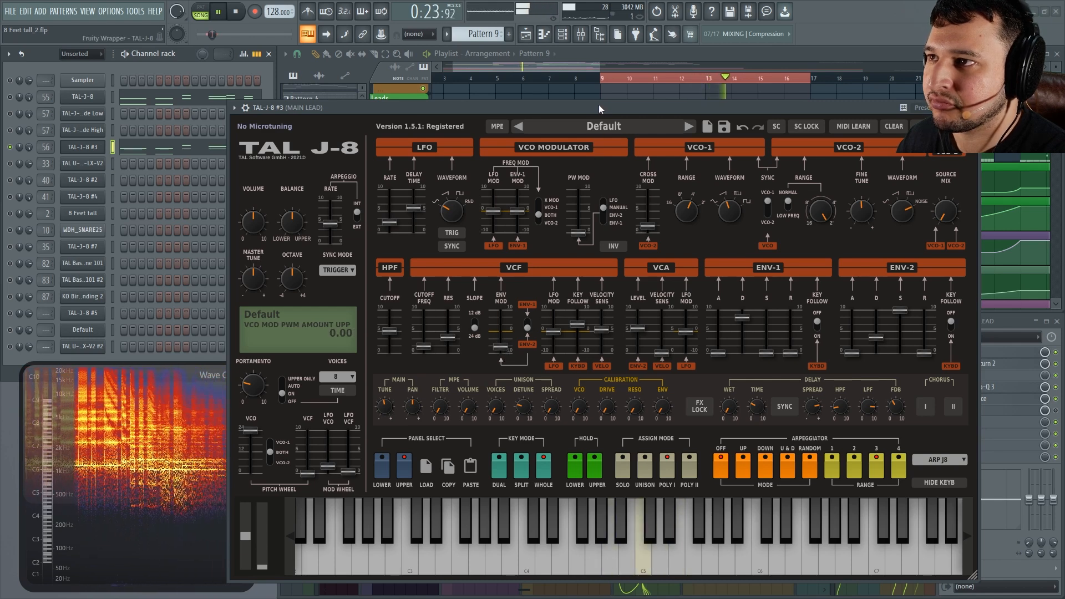
pyautogui.press('space')
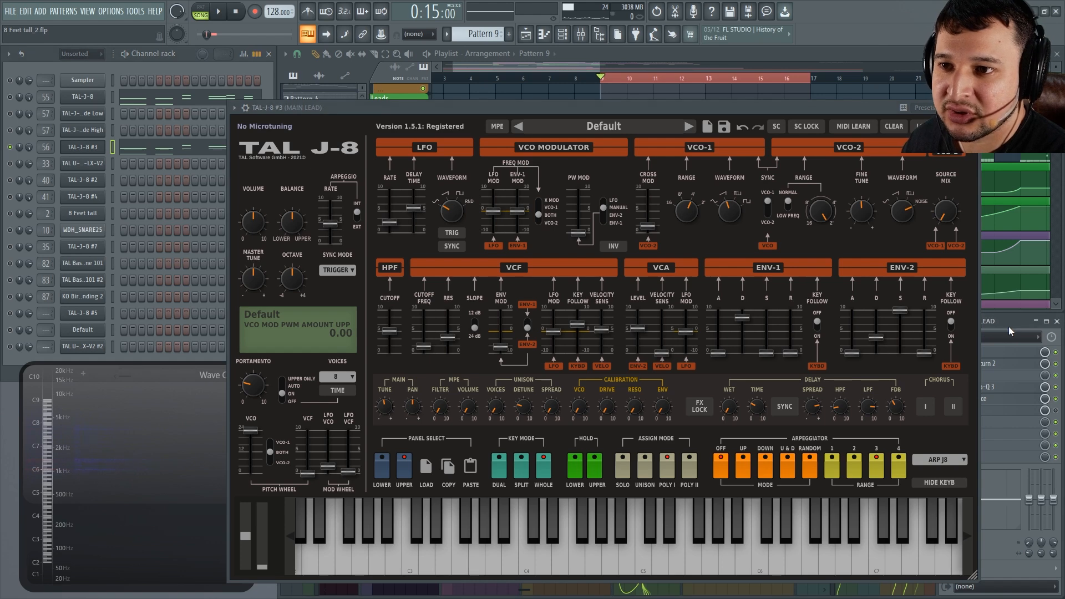
pyautogui.click(971, 107)
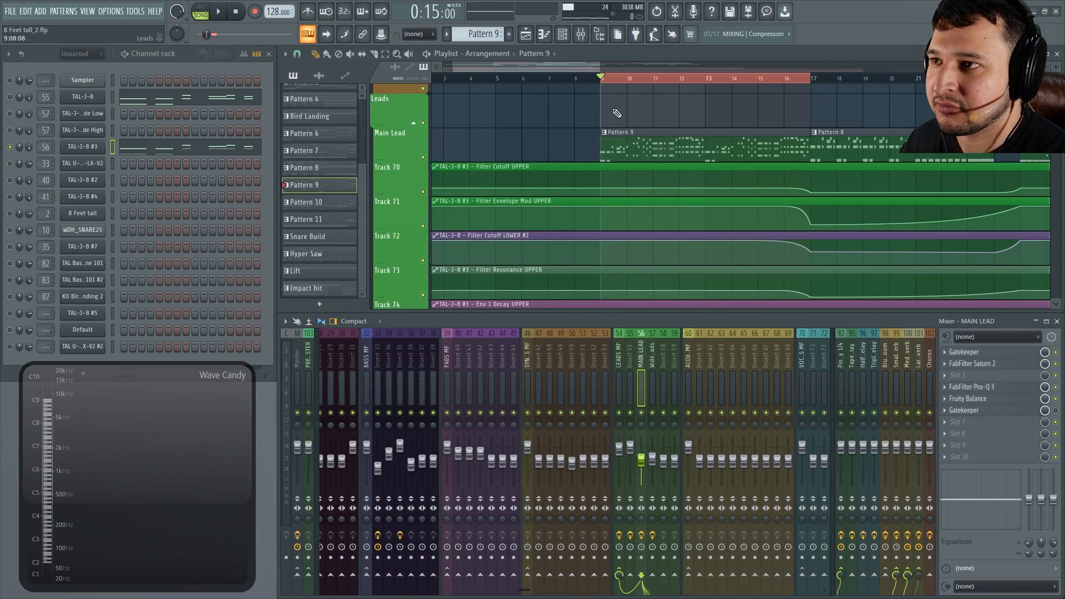
# Audition the Main Lead with its mixer track volume raised to 118% (4.0 dB).
pyautogui.press('space')
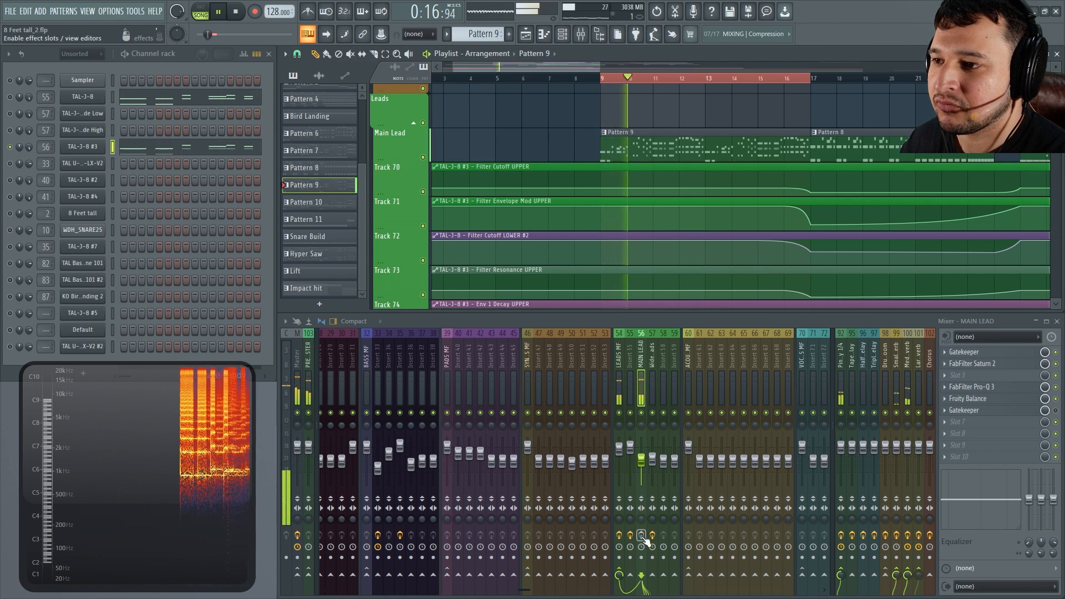
pyautogui.moveTo(642, 461); pyautogui.dragTo(641, 441)
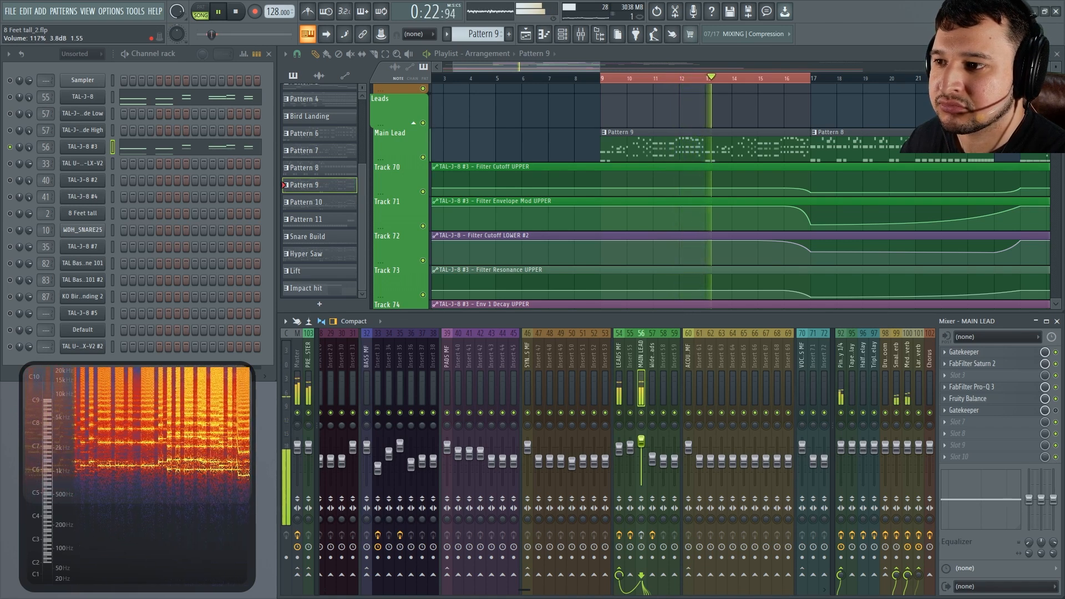
pyautogui.moveTo(641, 440); pyautogui.dragTo(641, 440)
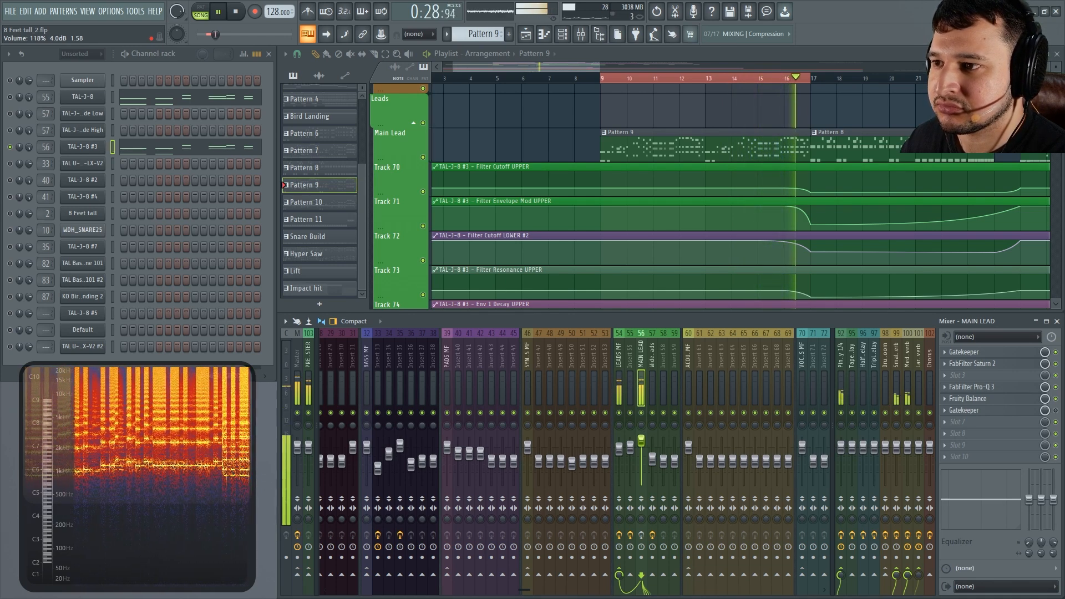
pyautogui.press('space')
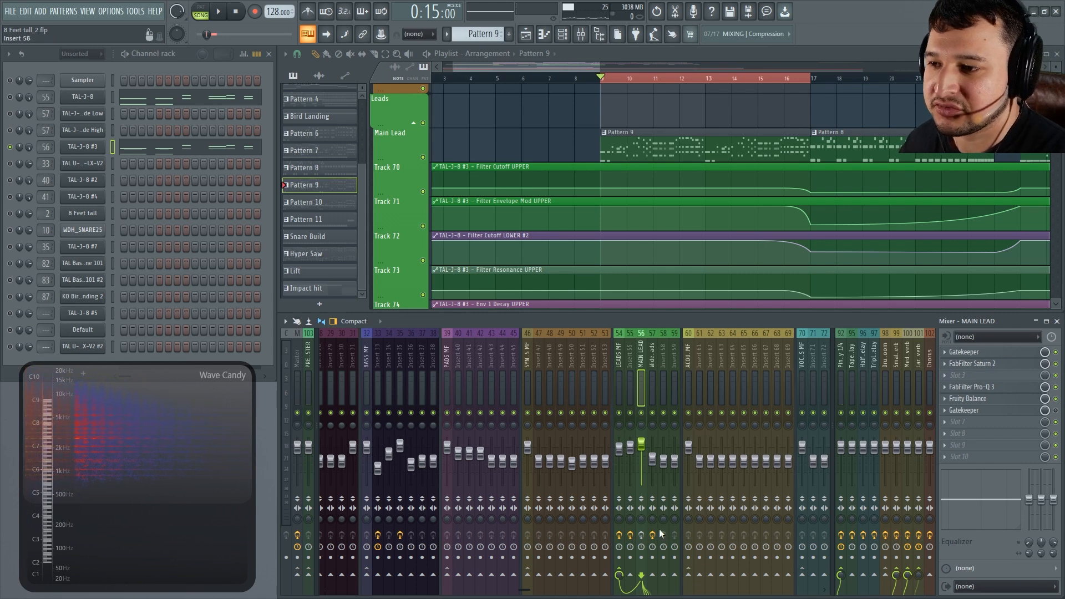
# Set the Main Lead mixer track's volume to 59% (-10.0 dB) and audition it.
pyautogui.press('space')
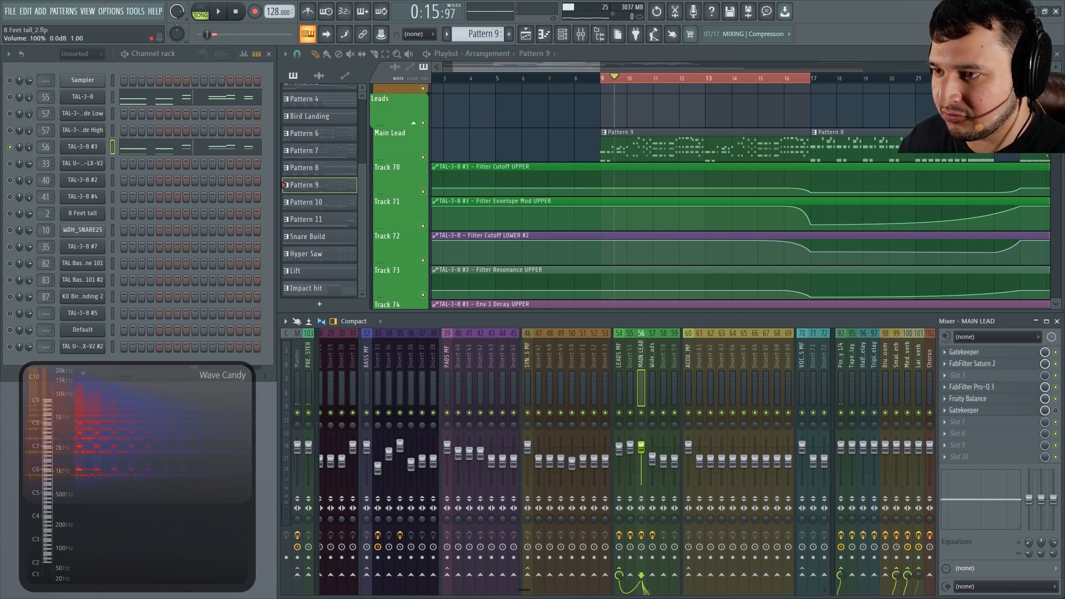
pyautogui.moveTo(641, 447); pyautogui.dragTo(644, 463)
pyautogui.press('space')
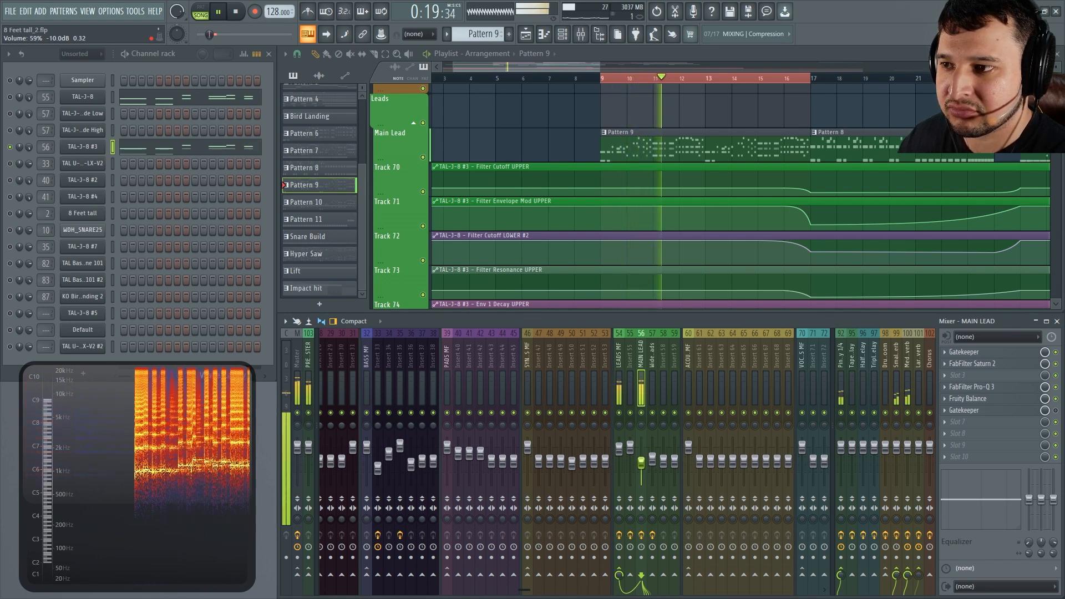
pyautogui.press('space')
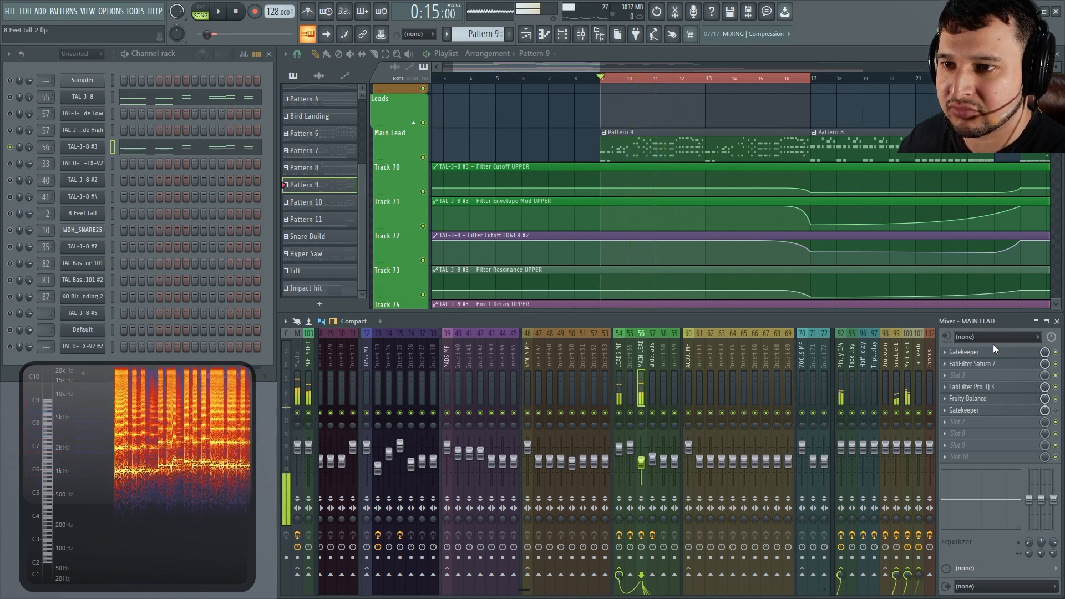
# Open the Gatekeeper in the Main Lead's first effect slot, audition its gating, and close it.
pyautogui.click(1032, 352)
pyautogui.moveTo(549, 132); pyautogui.dragTo(666, 123)
pyautogui.press('space')
pyautogui.click(761, 123)
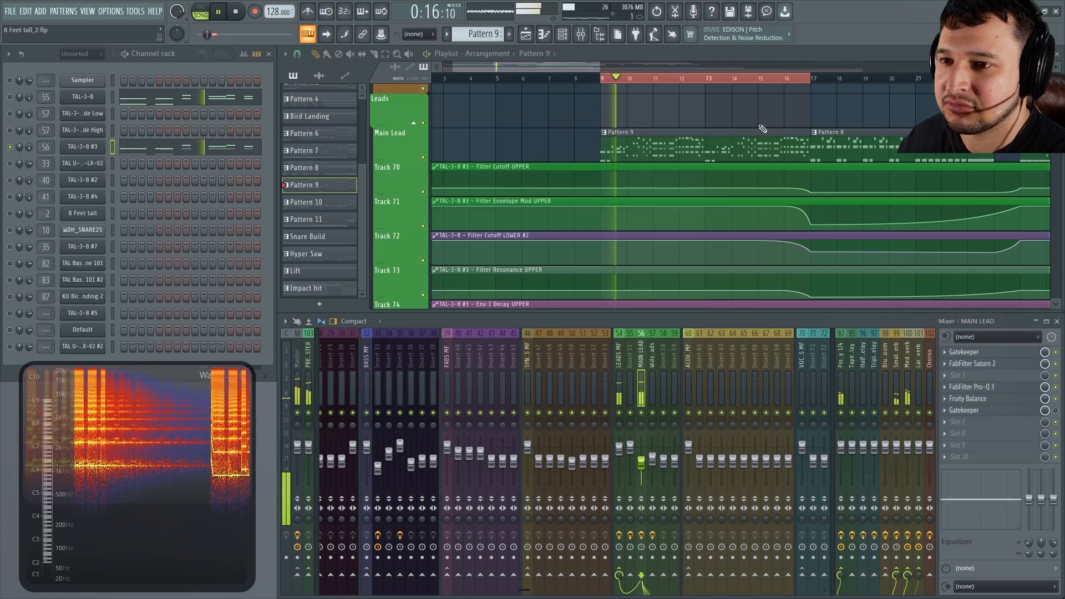
pyautogui.press('space')
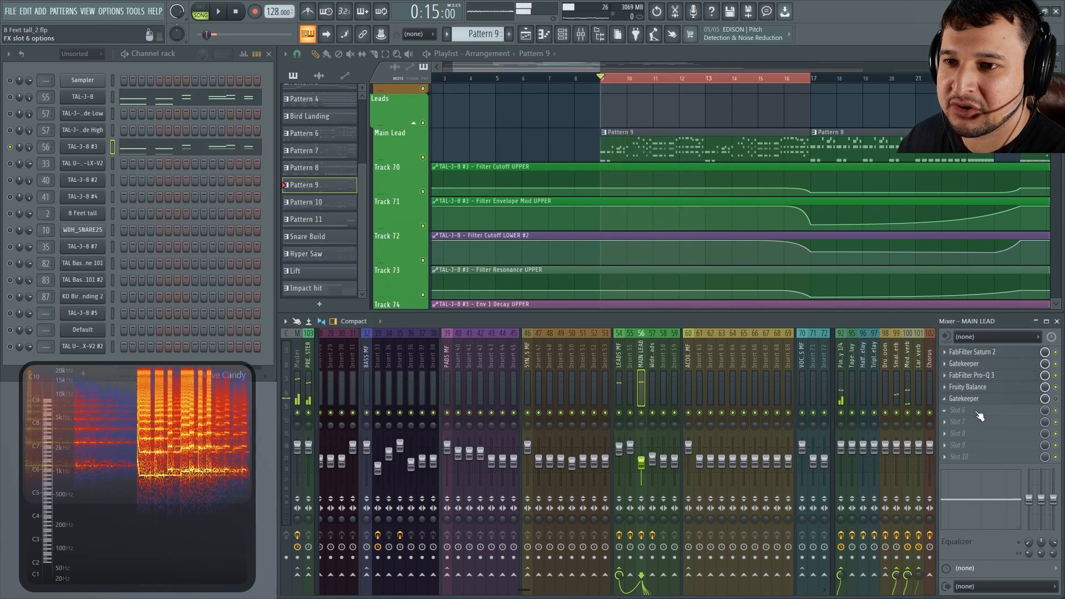
# Move the disabled Gatekeeper from effect slot 5 up to the first slot of the Main Lead's chain.
pyautogui.click(1008, 399)
pyautogui.click(1008, 400)
pyautogui.click(1007, 399)
pyautogui.click(1006, 399)
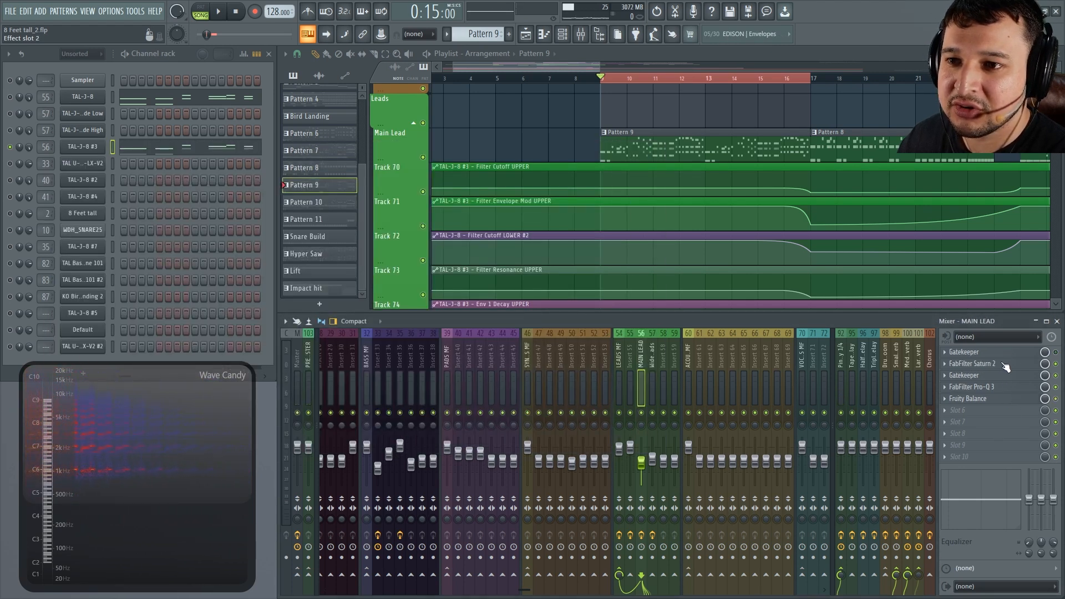
# Open FabFilter Saturn 2 on the Main Lead, adjust its Warm Tube drive during playback, and close it.
pyautogui.click(1005, 365)
pyautogui.moveTo(399, 201); pyautogui.dragTo(713, 197)
pyautogui.press('space')
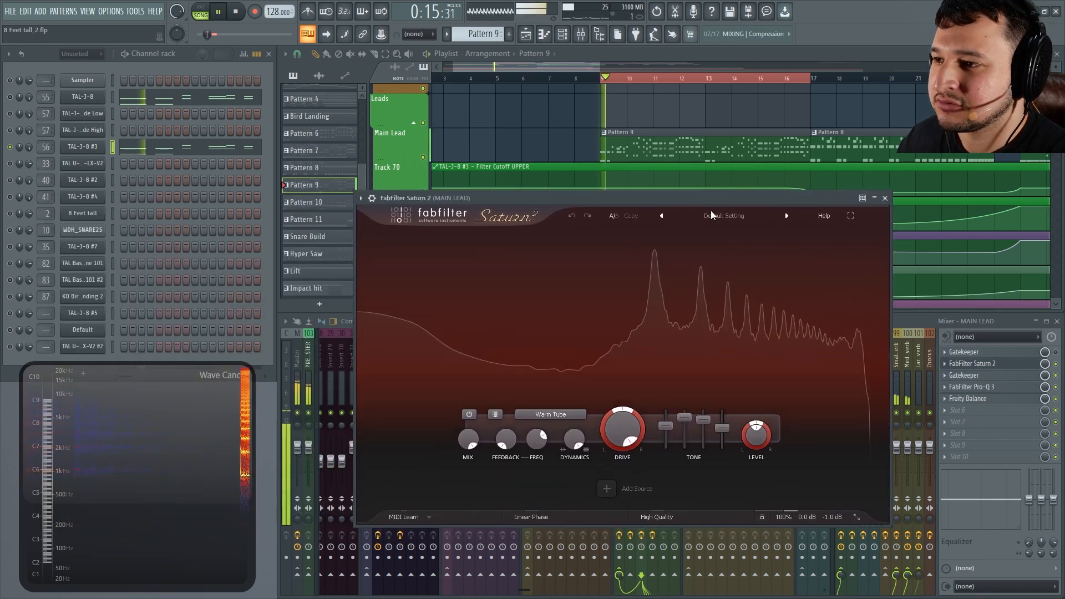
pyautogui.moveTo(623, 429)
pyautogui.mouseDown()
pyautogui.moveTo(622, 460)
pyautogui.moveTo(622, 421)
pyautogui.moveTo(627, 450)
pyautogui.mouseUp()
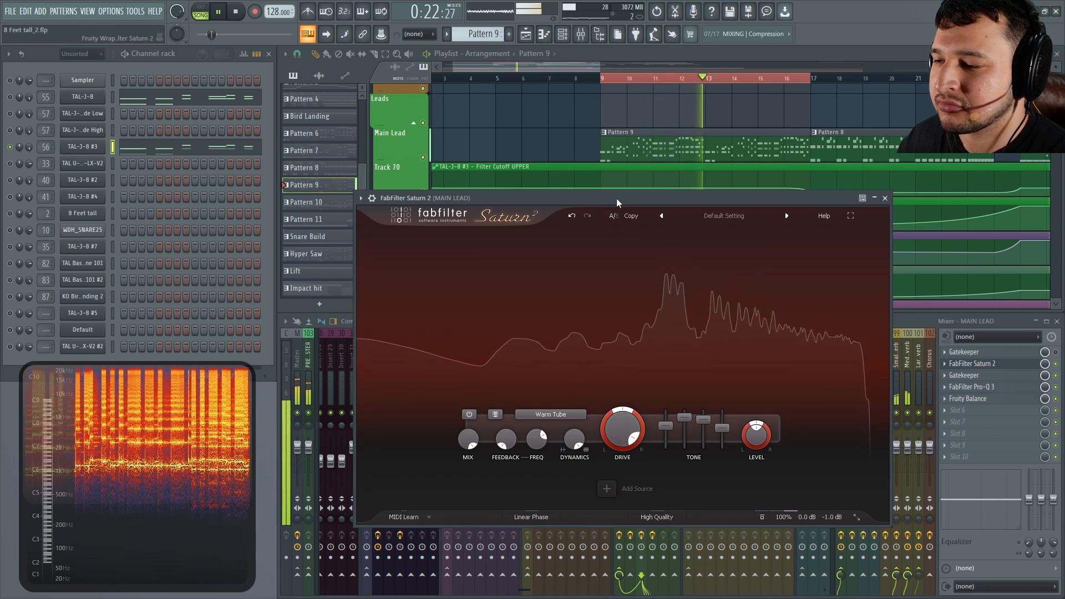
pyautogui.press('space')
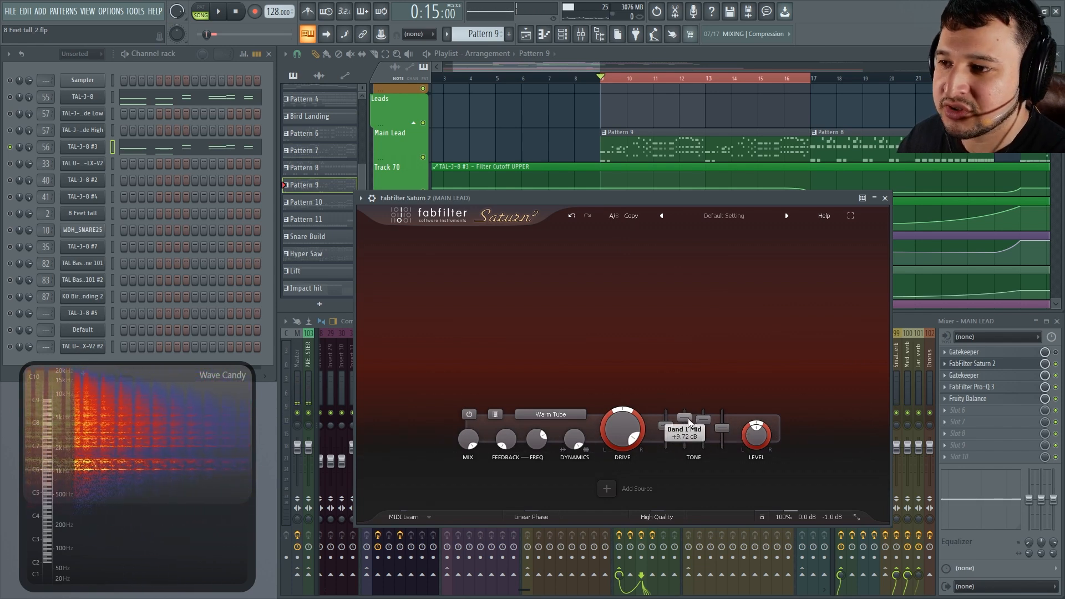
pyautogui.press('space')
pyautogui.press('space')
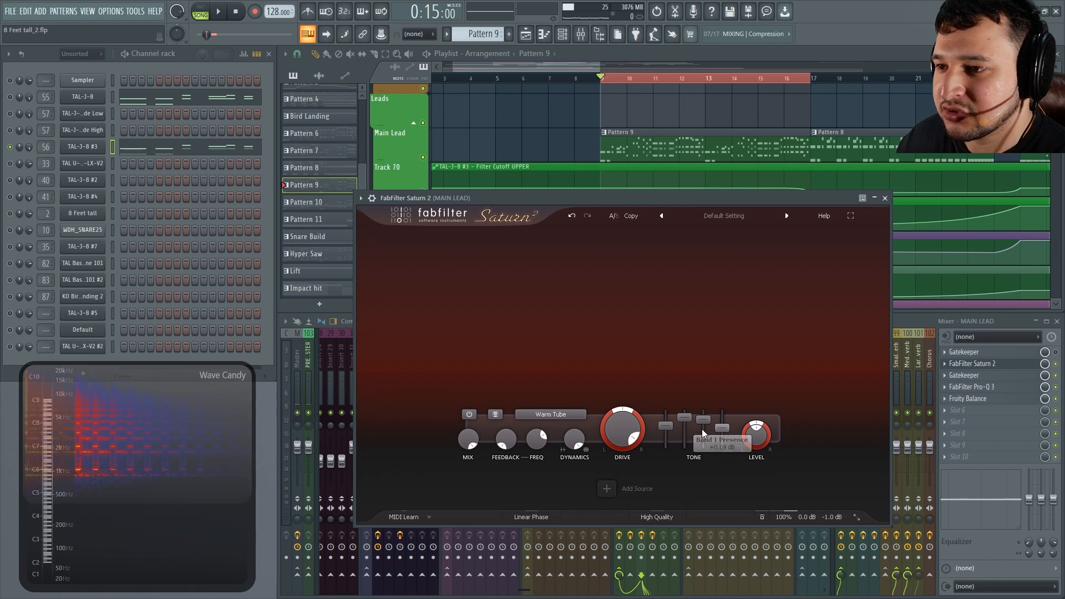
pyautogui.click(886, 198)
# Examine the KO OFFBEAT 2 curve of the Gatekeeper in slot 3 during playback and close it.
pyautogui.click(997, 376)
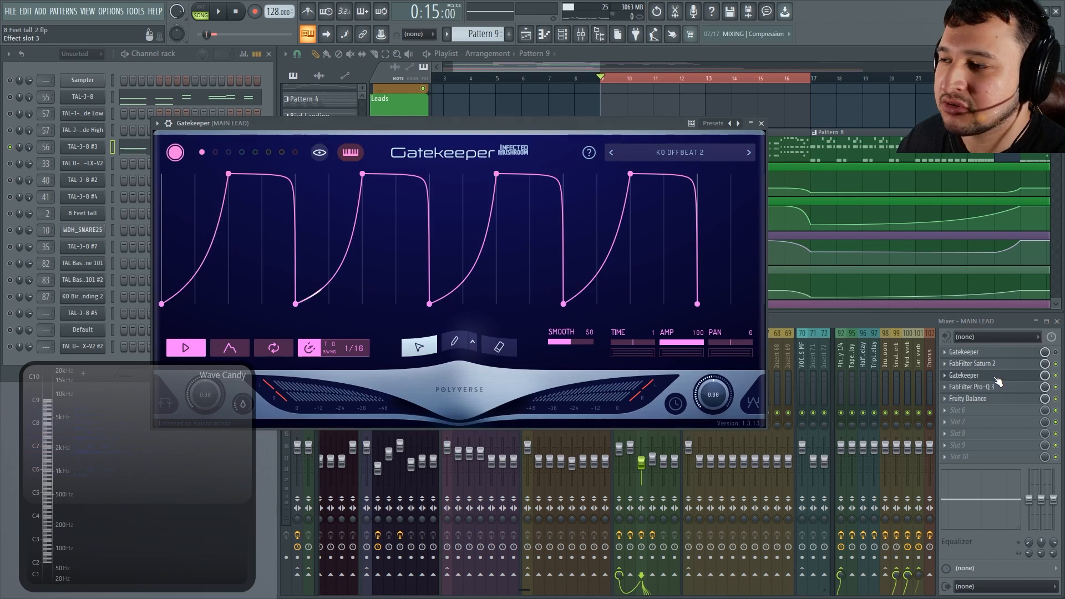
pyautogui.press('space')
pyautogui.click(761, 123)
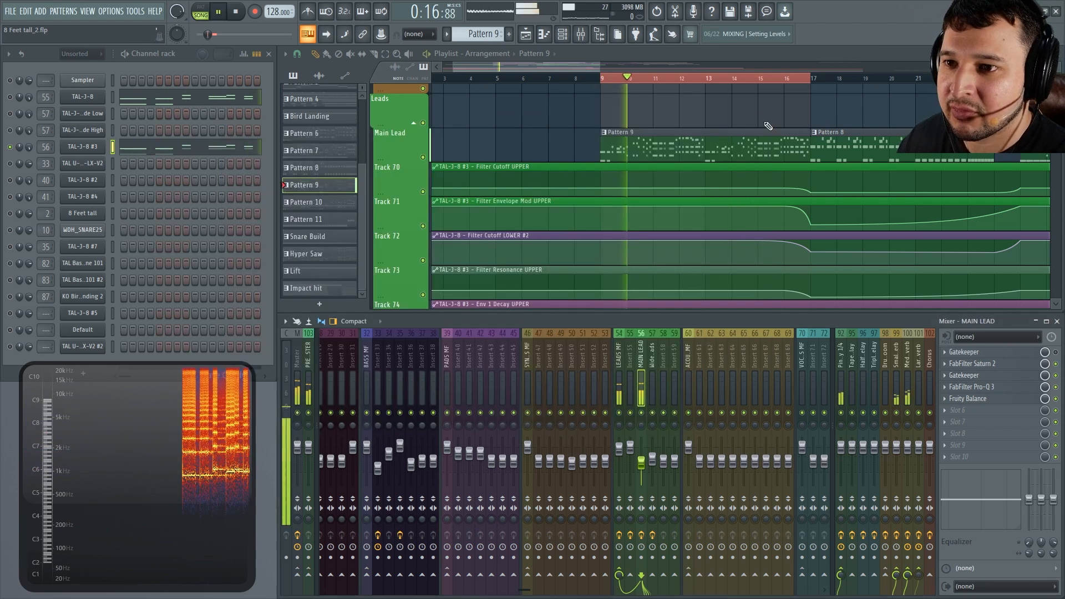
pyautogui.press('space')
# Set the Main Lead's FabFilter Pro-Q 3 high shelf to 12613 Hz, -5.67 dB gain and Q 2.938 while auditioning, and close the equalizer.
pyautogui.click(1009, 390)
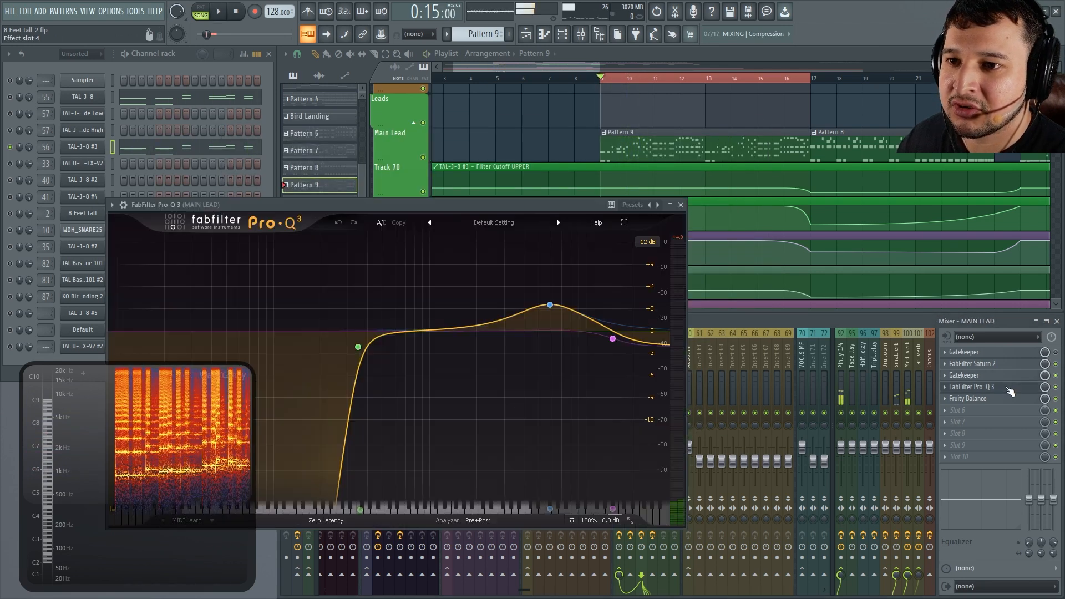
pyautogui.press('space')
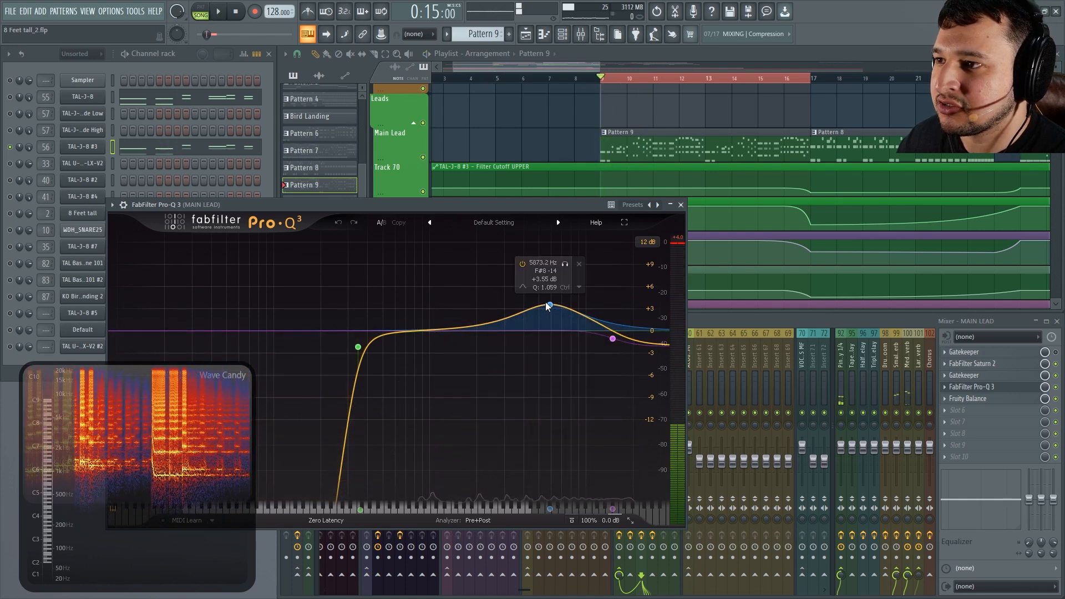
pyautogui.click(612, 338)
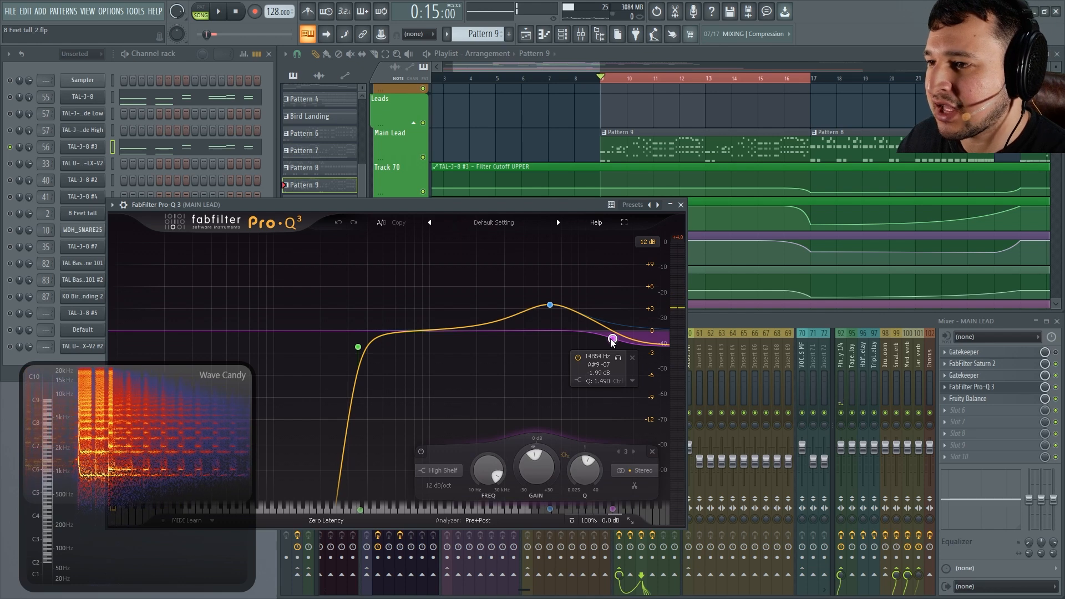
pyautogui.press('space')
pyautogui.moveTo(612, 341)
pyautogui.mouseDown()
pyautogui.moveTo(599, 374)
pyautogui.moveTo(601, 356)
pyautogui.mouseUp()
pyautogui.scroll(4, 602, 354)
pyautogui.press('space')
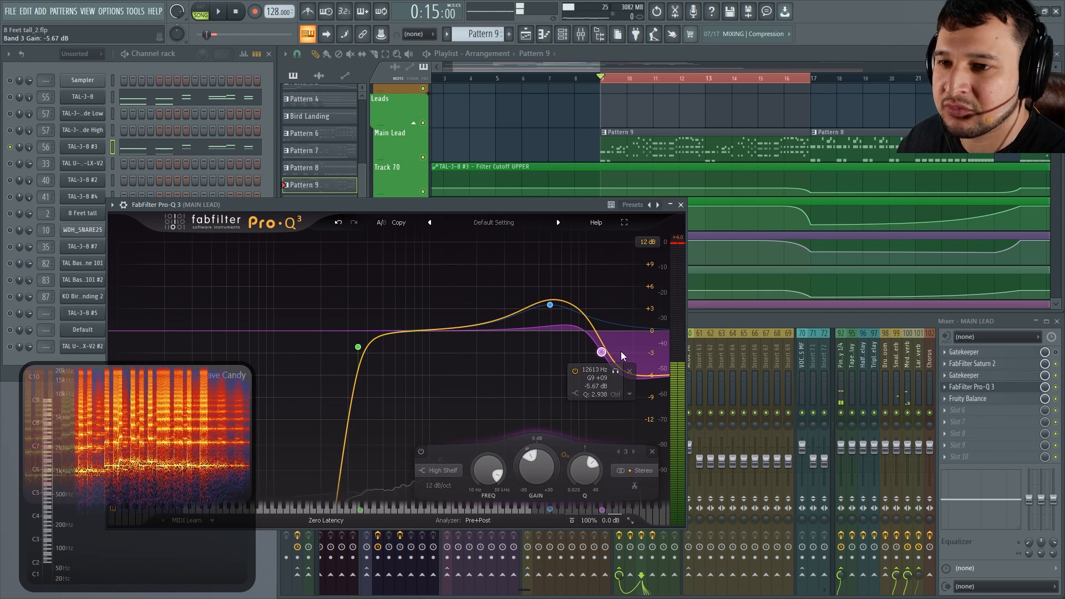
pyautogui.click(680, 205)
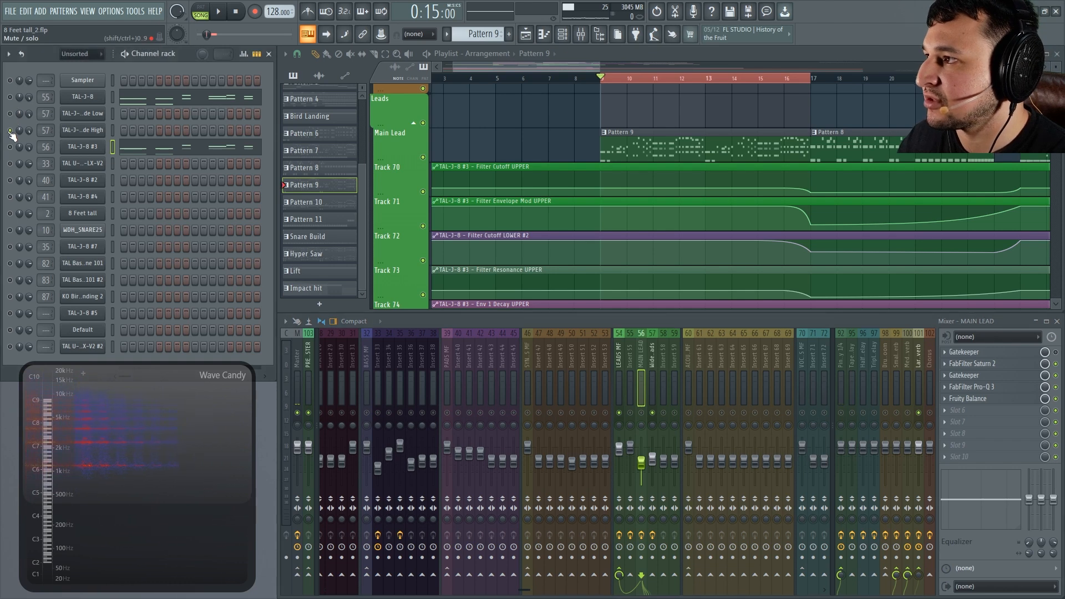
# Audition the wide high TAL-J-8 layer on its own and together with TAL-J-8 #3 across bars 9 to 16.
pyautogui.press('space')
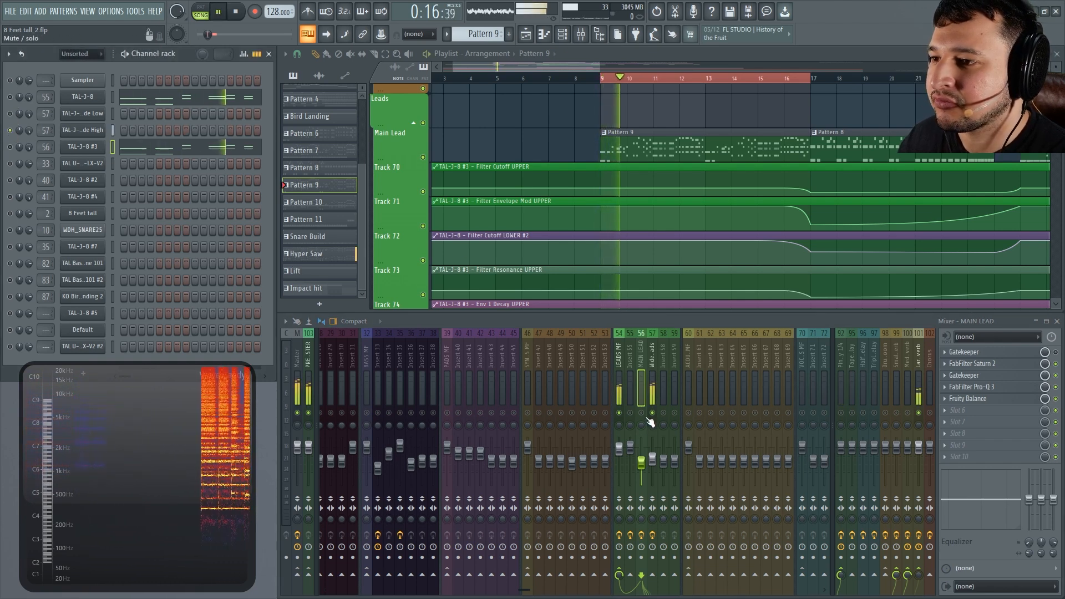
pyautogui.press('space')
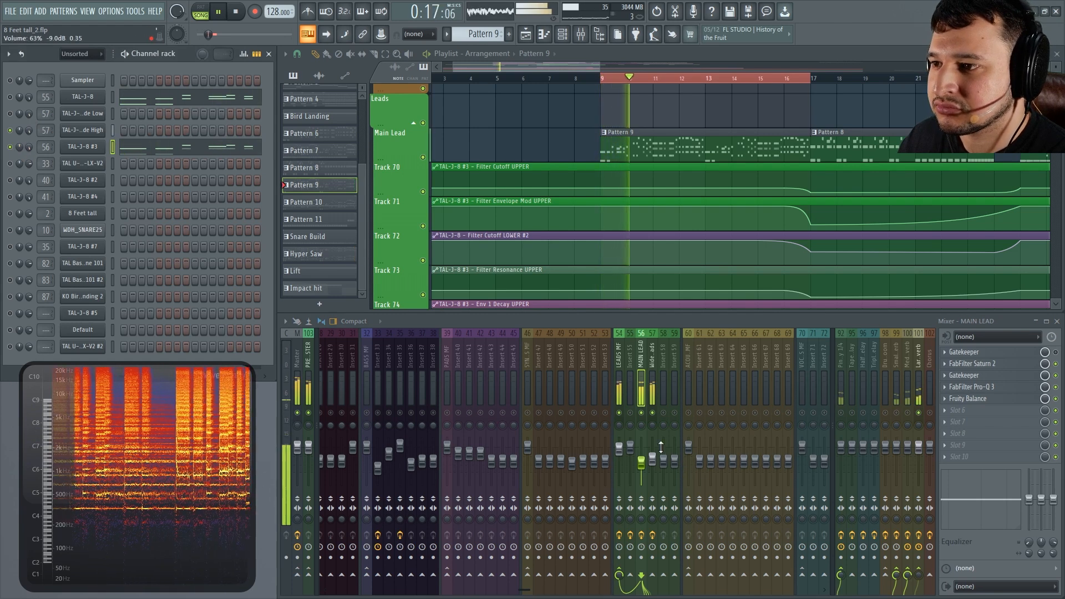
pyautogui.press('space')
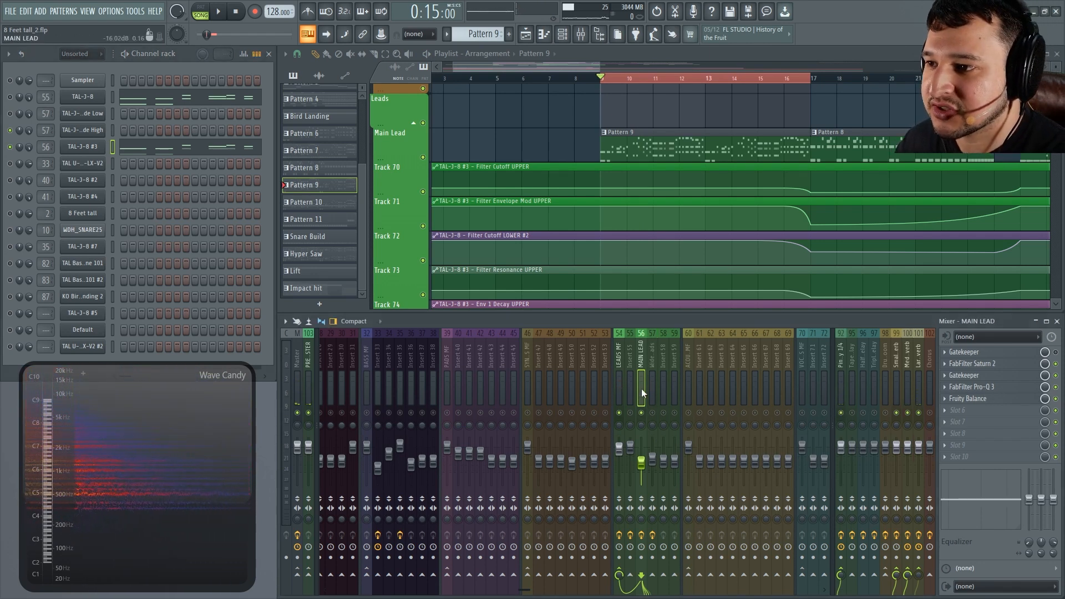
# During playback, lower the Main Lead's Pro-Q 3 peak band, set its high shelf to 10798 Hz at -5.59 dB, and close the equalizer.
pyautogui.press('space')
pyautogui.click(1031, 388)
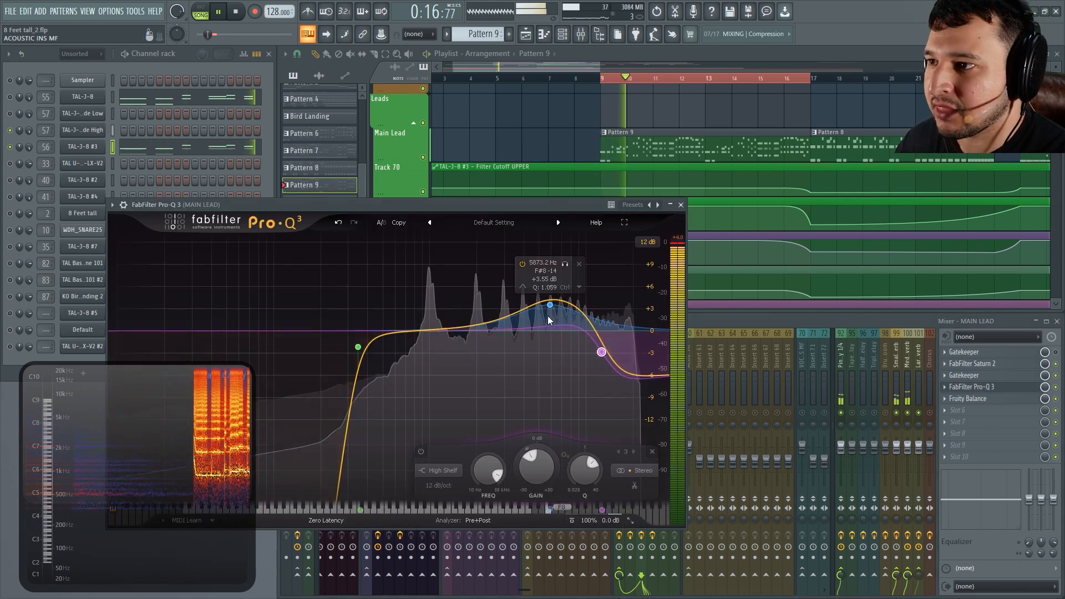
pyautogui.moveTo(548, 303); pyautogui.dragTo(539, 311)
pyautogui.moveTo(601, 353)
pyautogui.mouseDown()
pyautogui.moveTo(568, 354)
pyautogui.moveTo(591, 353)
pyautogui.mouseUp()
pyautogui.press('space')
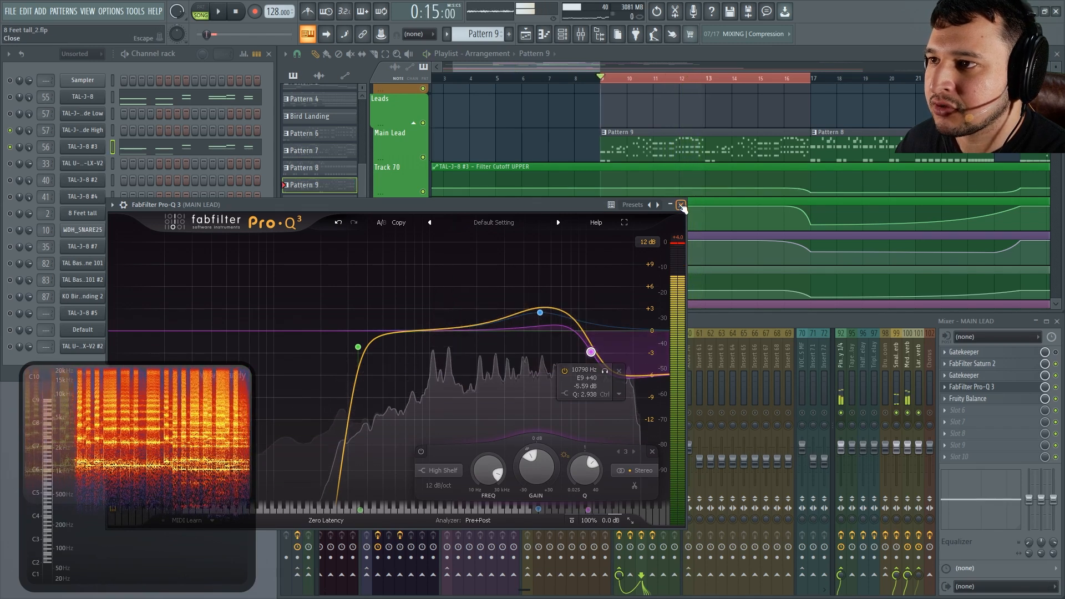
pyautogui.click(681, 206)
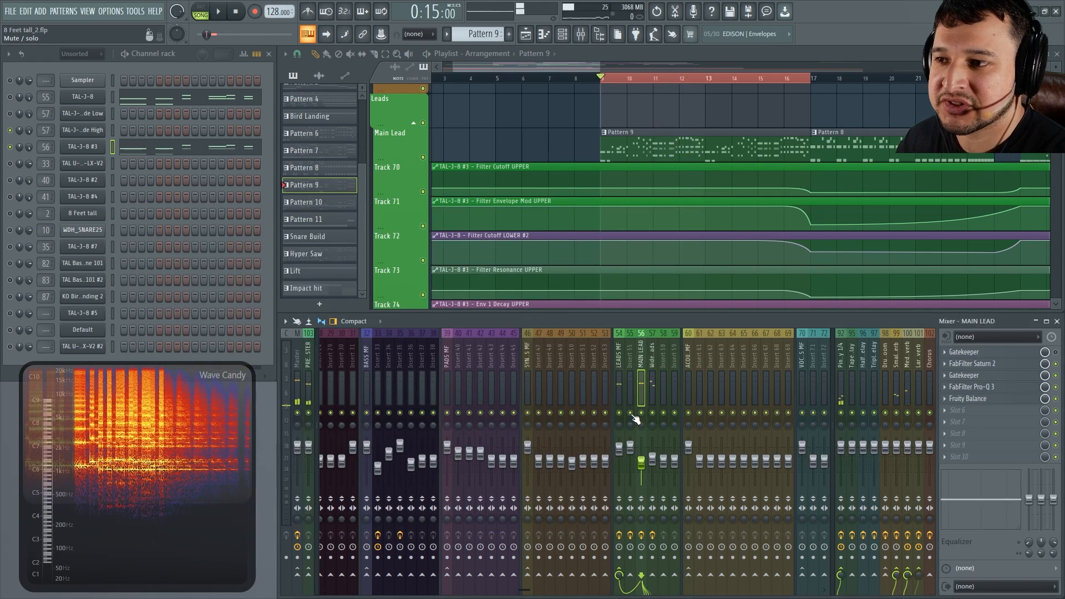
# Play the lead section in the full mix and set the Main Lead's mixer fader to -8.6 dB.
pyautogui.press('space')
pyautogui.press('space')
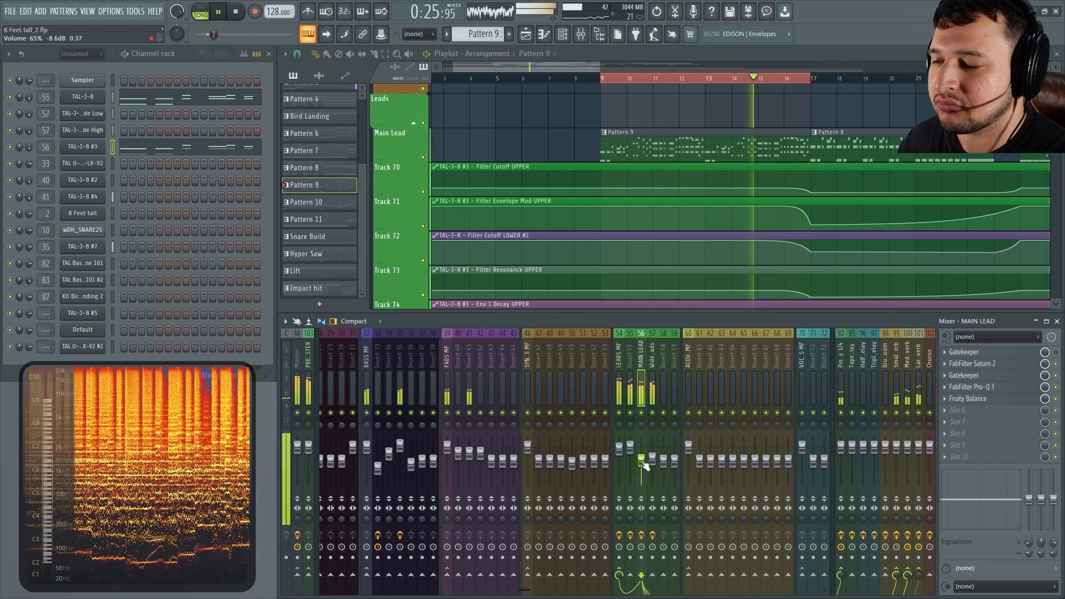
pyautogui.press('space')
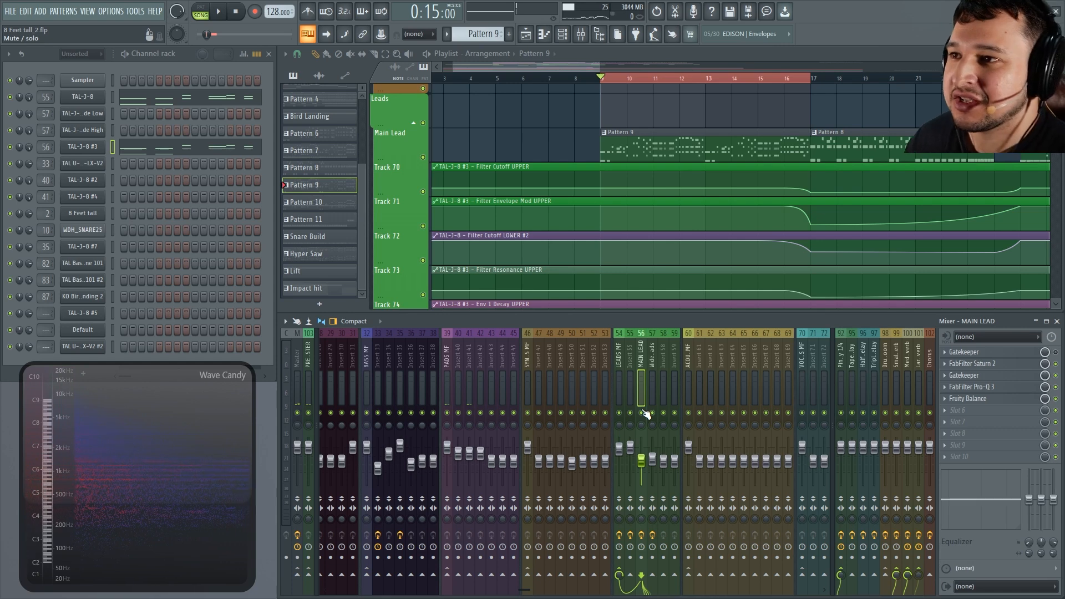
# Clear the playlist's time selection and return the playback position to the start of the song.
pyautogui.keyDown('ctrl'); pyautogui.rightClick(739, 159); pyautogui.keyUp('ctrl')
pyautogui.scroll(7, 547, 200)
pyautogui.scroll(4, 557, 188)
pyautogui.moveTo(601, 191); pyautogui.dragTo(434, 76)
pyautogui.scroll(-1, 829, 75)
pyautogui.moveTo(859, 82); pyautogui.dragTo(433, 82)
pyautogui.moveTo(606, 78); pyautogui.dragTo(377, 93)
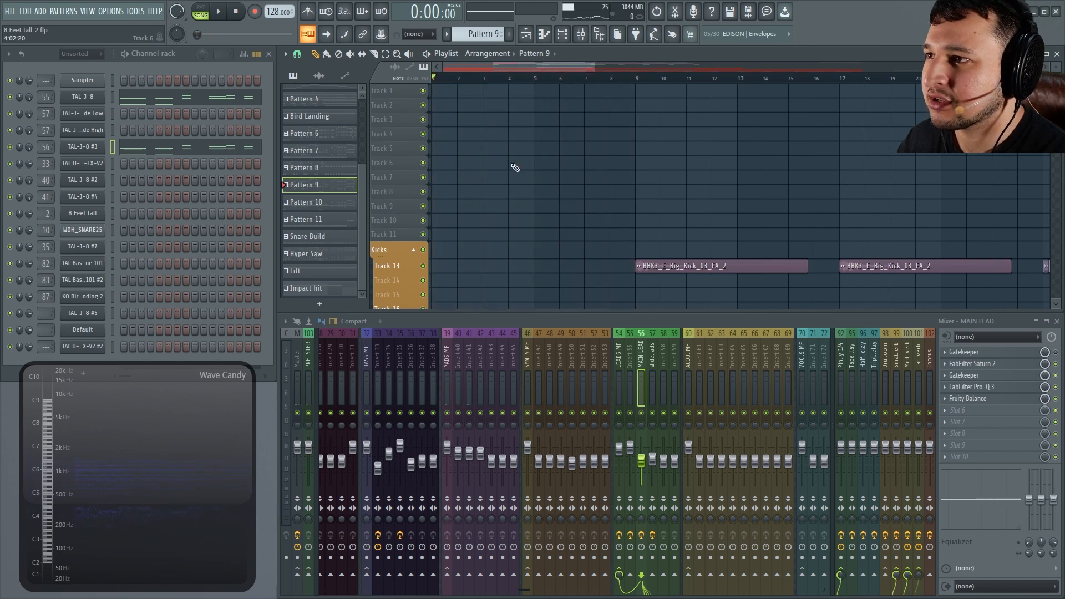
# Solo Track 50 in the Pads group, play it from the start, and check mixer inserts 41 and 40.
pyautogui.scroll(-8, 507, 169)
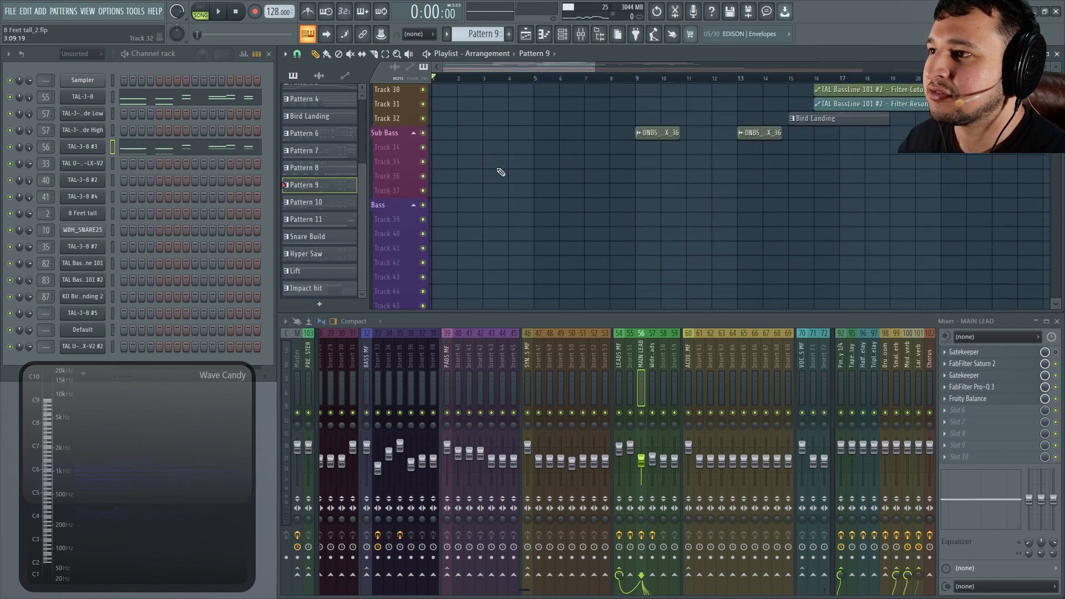
pyautogui.scroll(-5, 500, 172)
pyautogui.press('space')
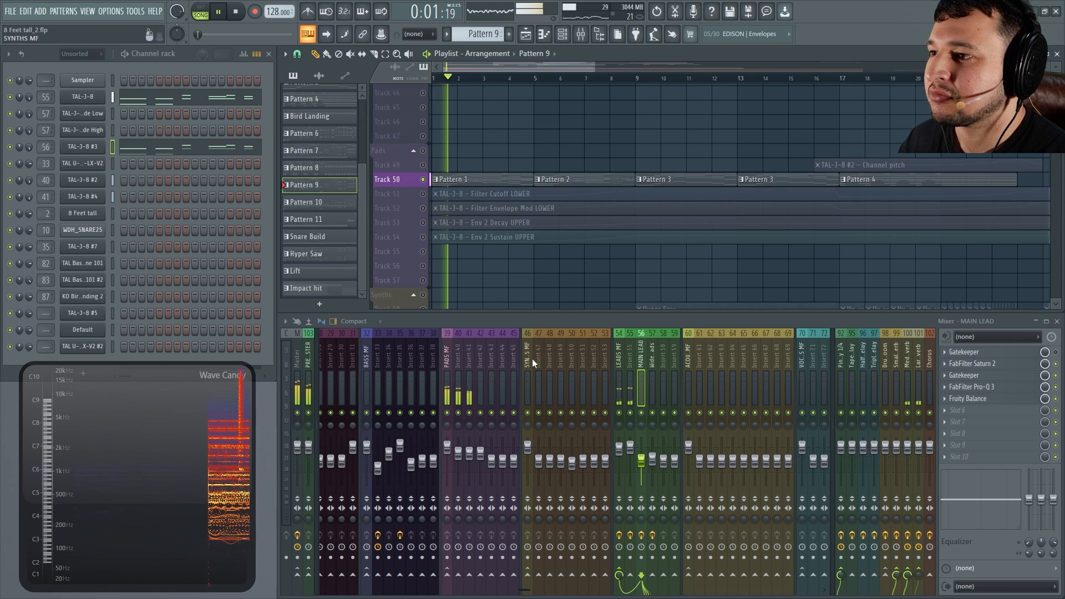
pyautogui.hscroll(-3, 543, 379)
pyautogui.click(597, 369)
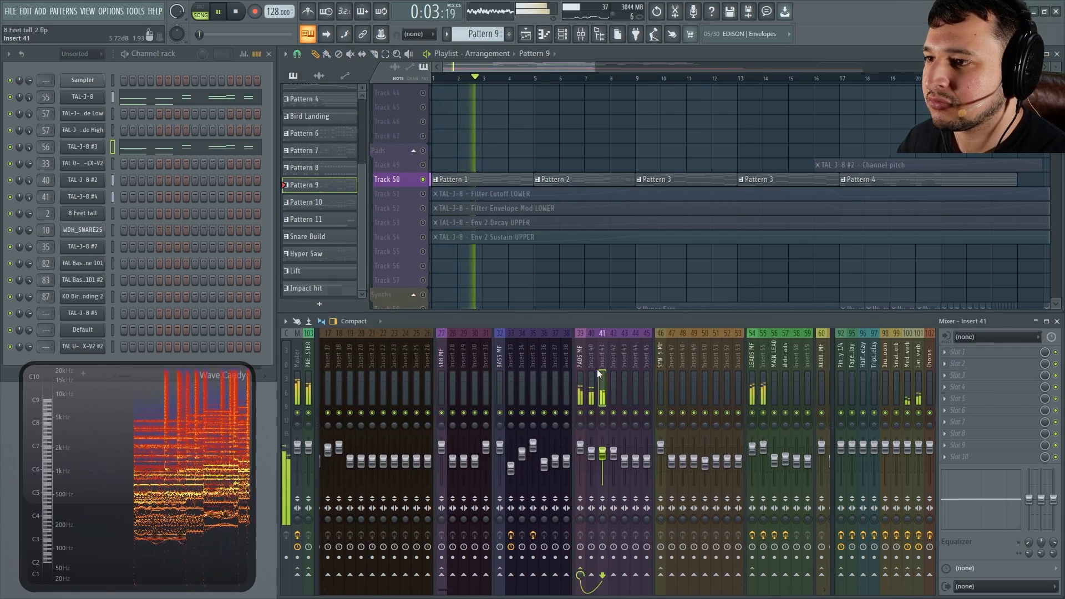
pyautogui.click(591, 381)
pyautogui.press('space')
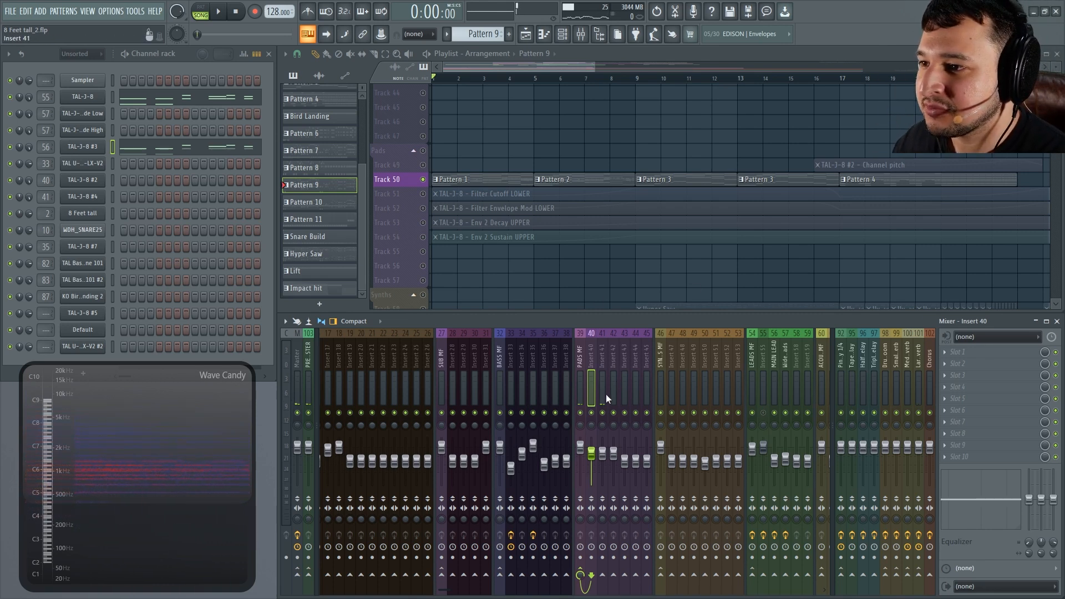
# Play the pads, make Pattern 1 active, and solo and open TAL-J-8 #2 to check its preset.
pyautogui.press('space')
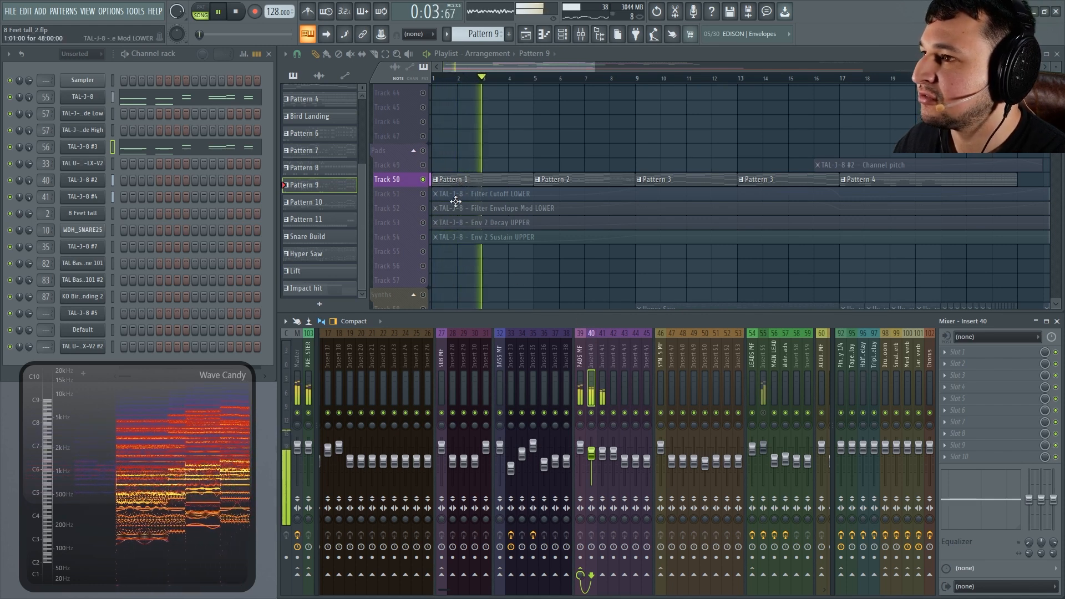
pyautogui.click(453, 182)
pyautogui.press('space')
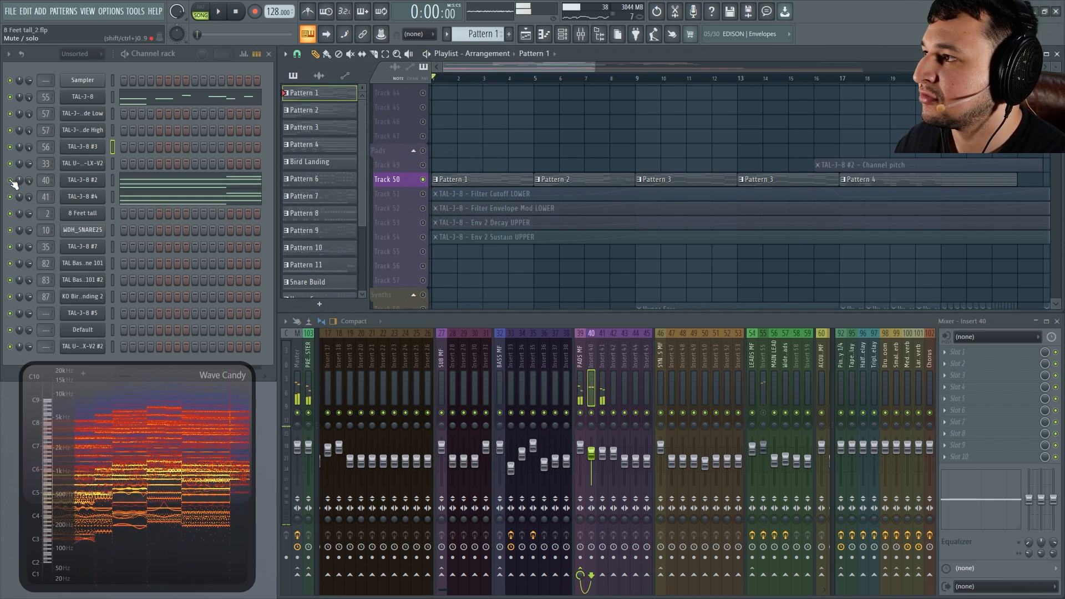
pyautogui.click(82, 180)
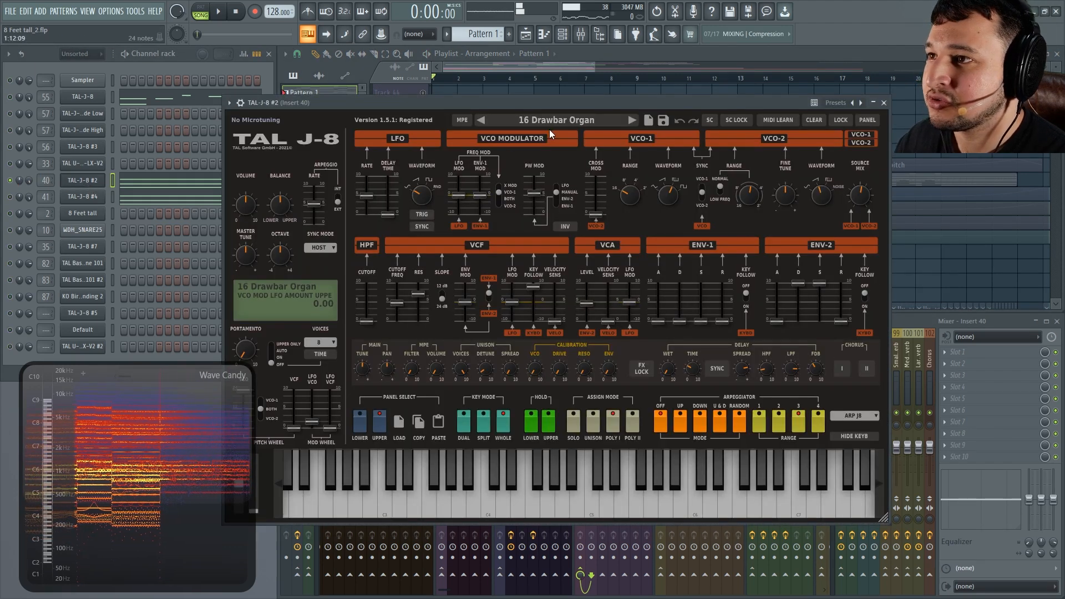
pyautogui.click(557, 122)
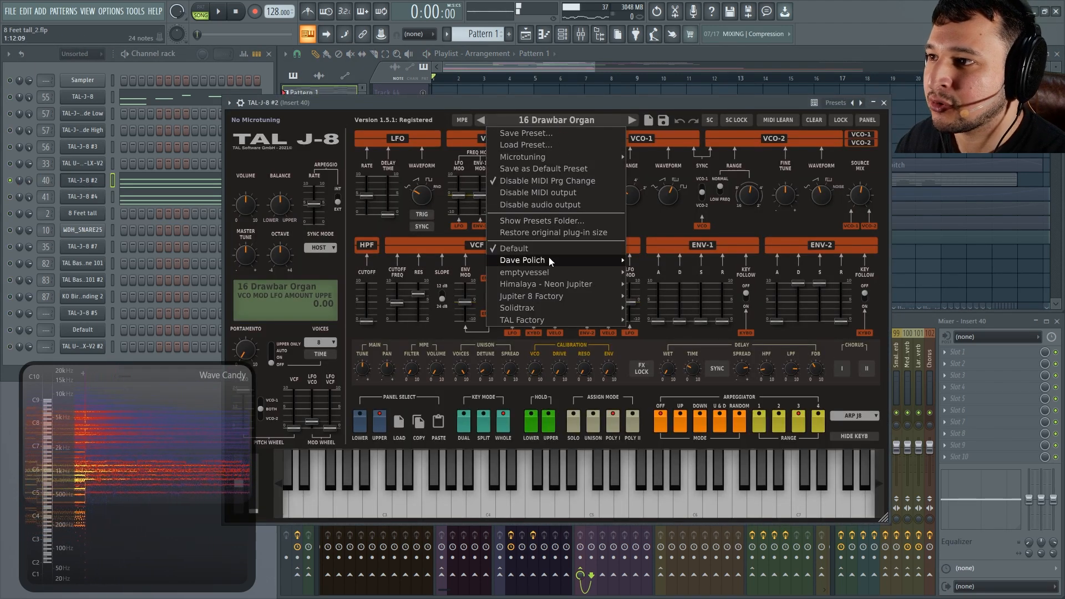
# Open TAL-J-8 #4, audition it layered with TAL-J-8 #2, solo #2 for comparison, and close the synth window.
pyautogui.click(89, 198)
pyautogui.click(10, 197)
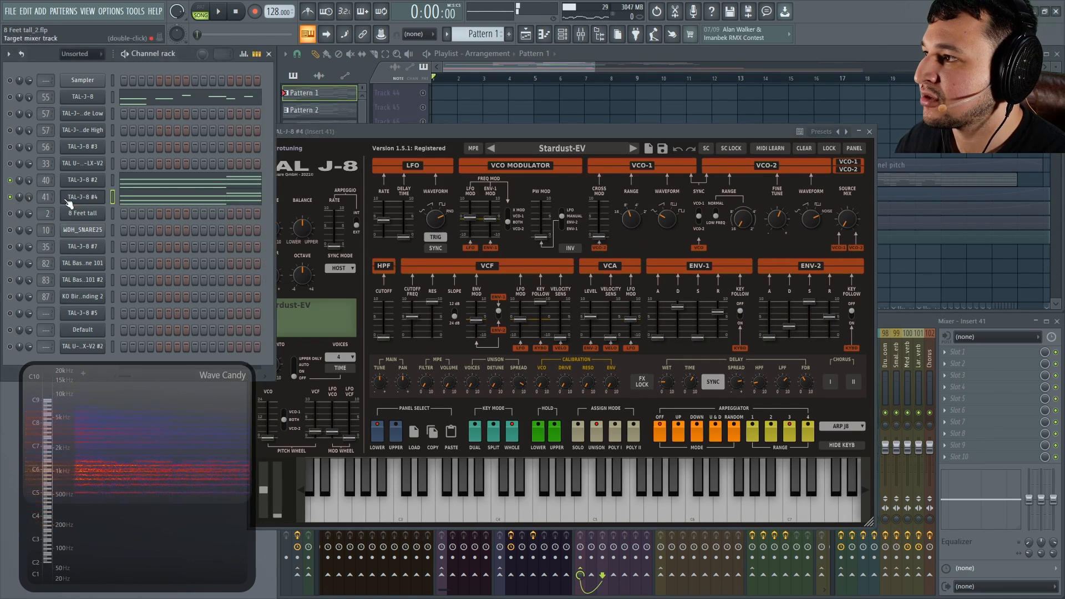
pyautogui.press('space')
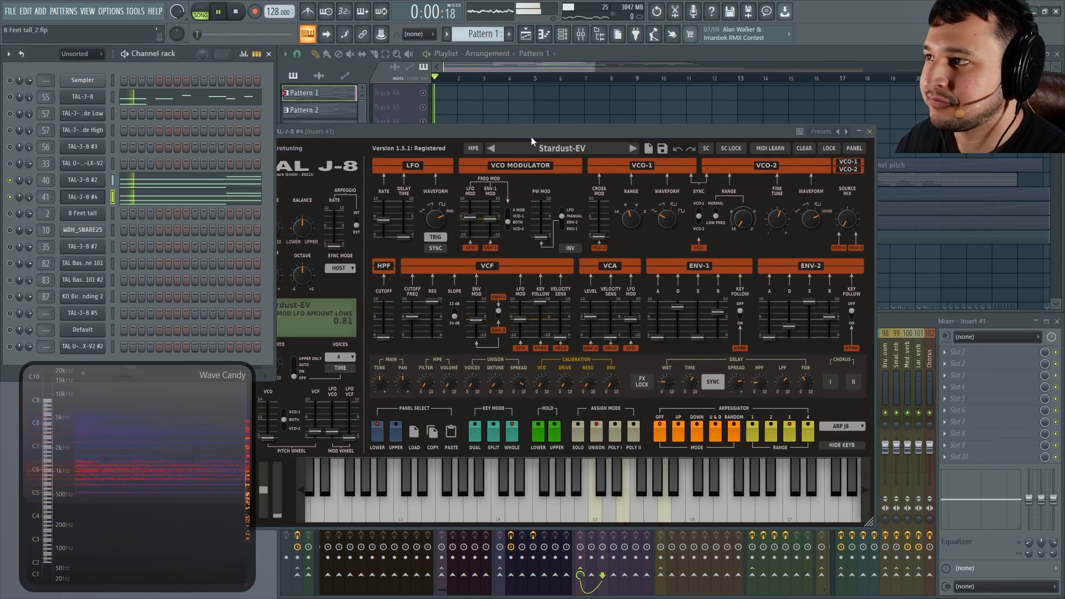
pyautogui.click(10, 181)
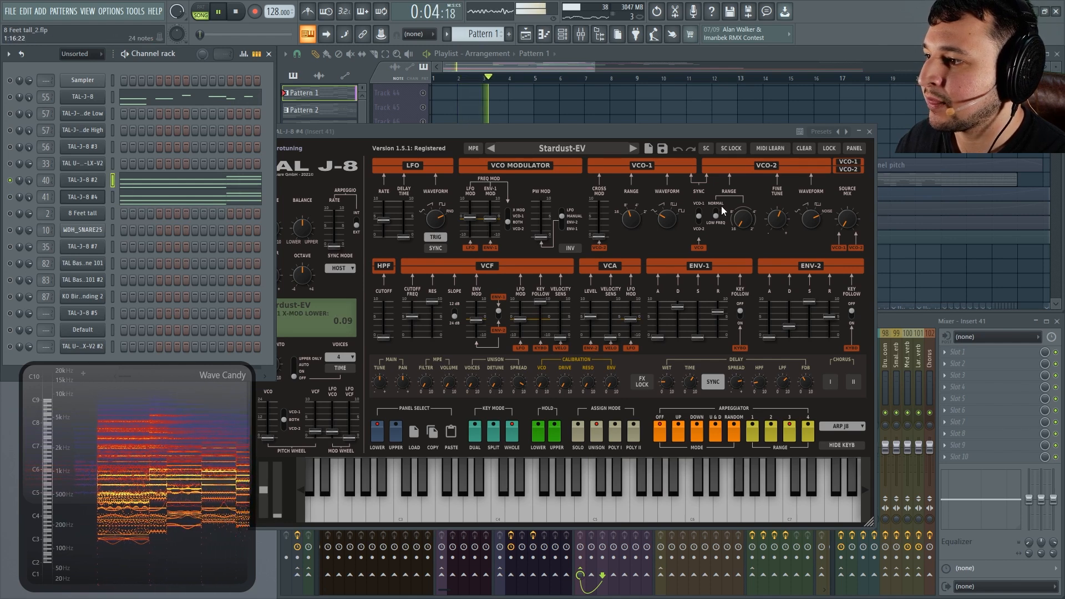
pyautogui.click(869, 132)
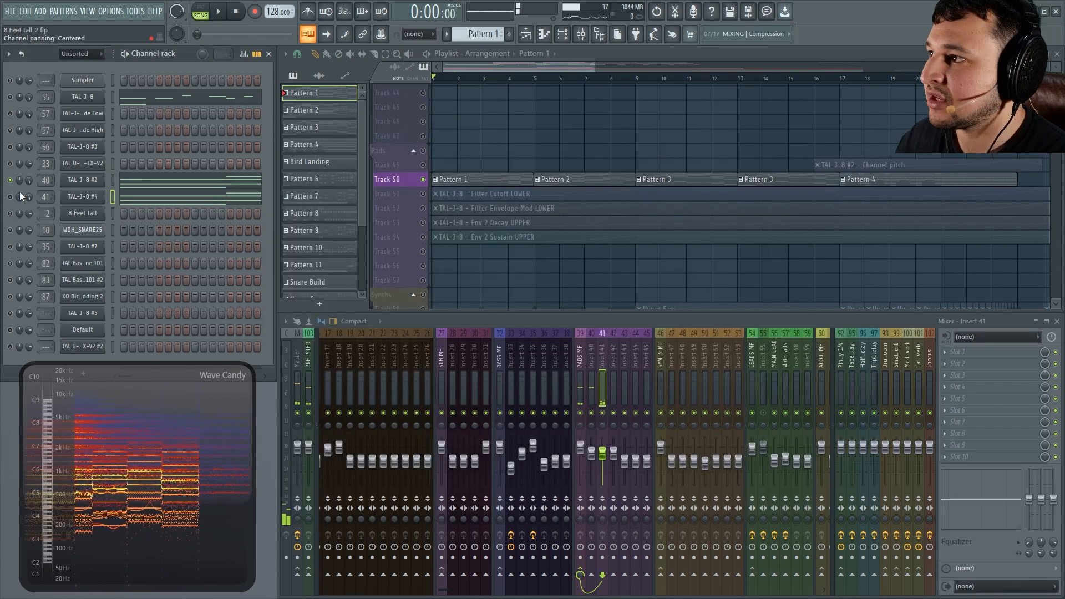
# Solo TAL-J-8 #4, examine its synth settings during playback, and close its window.
pyautogui.click(101, 197)
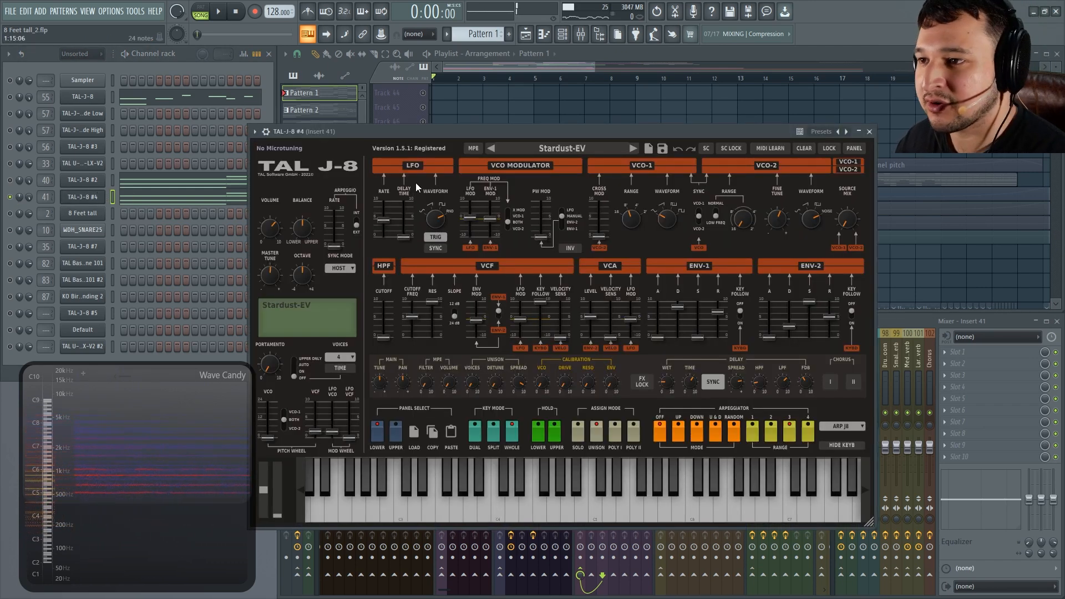
pyautogui.press('space')
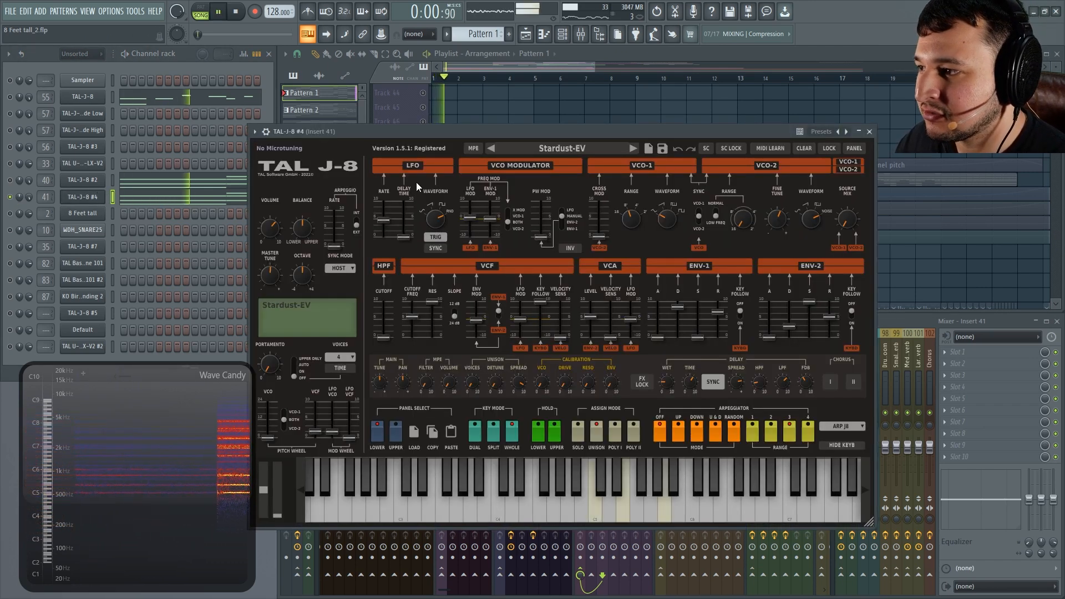
pyautogui.click(868, 132)
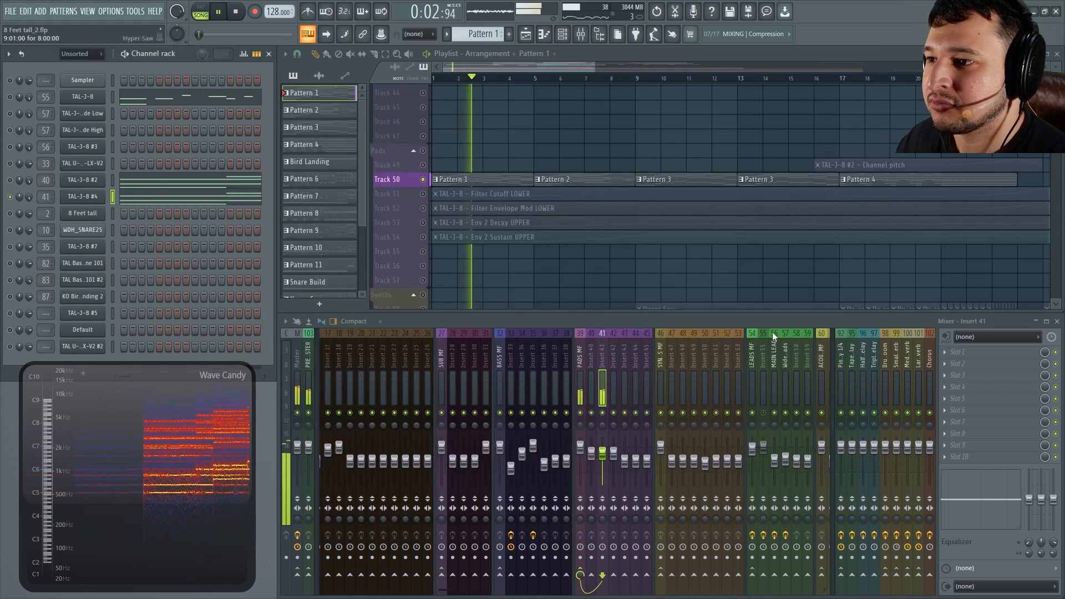
pyautogui.press('space')
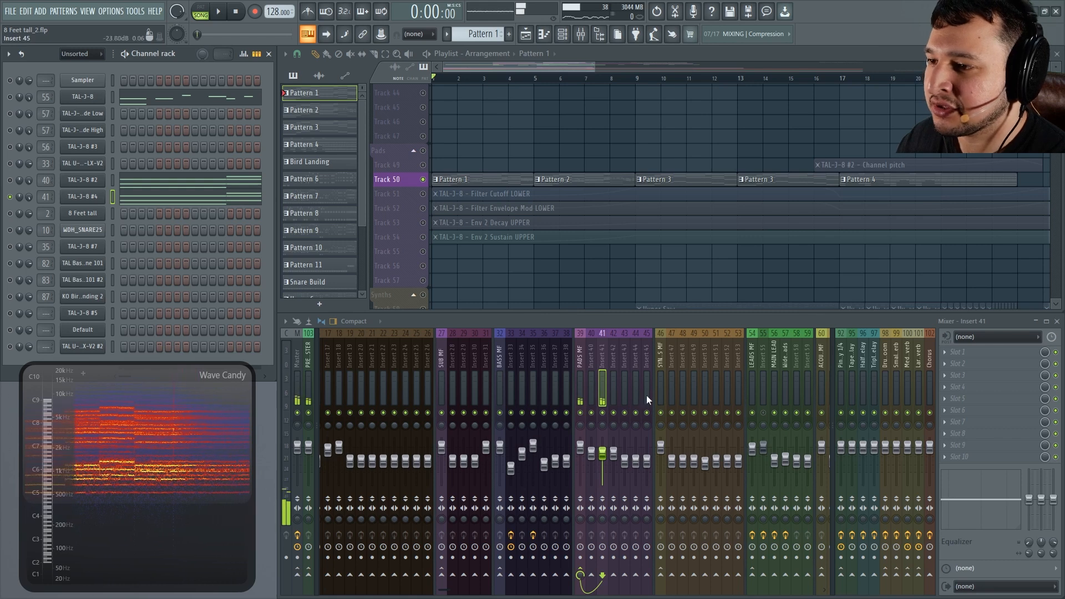
# Reopen TAL-J-8 #4, reload the Stardust-EV preset from the emptyvessel Keys bank, and audition it.
pyautogui.click(81, 197)
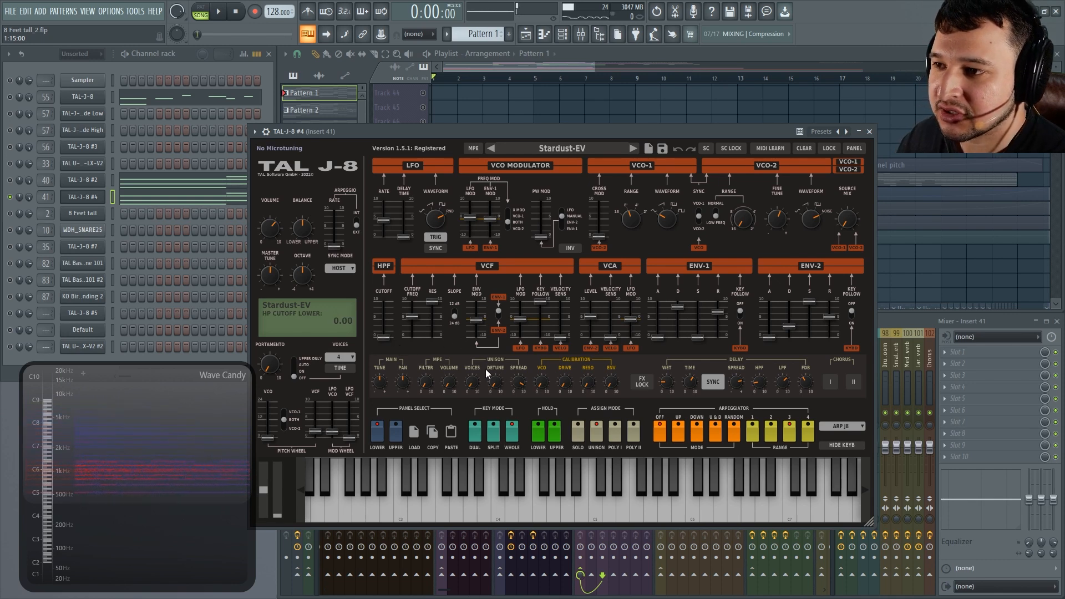
pyautogui.click(633, 148)
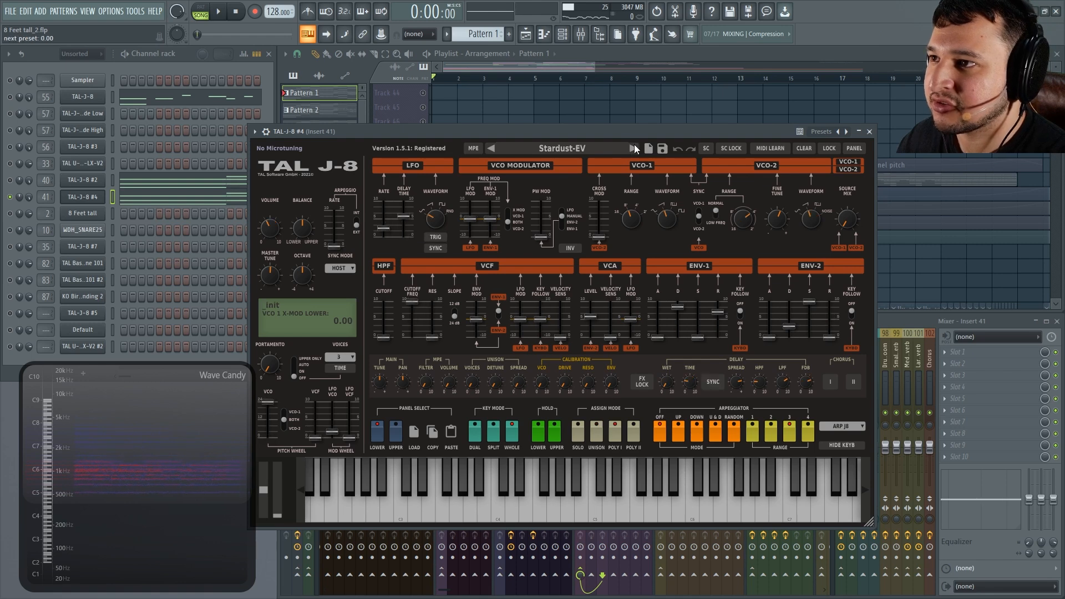
pyautogui.click(492, 144)
pyautogui.click(549, 148)
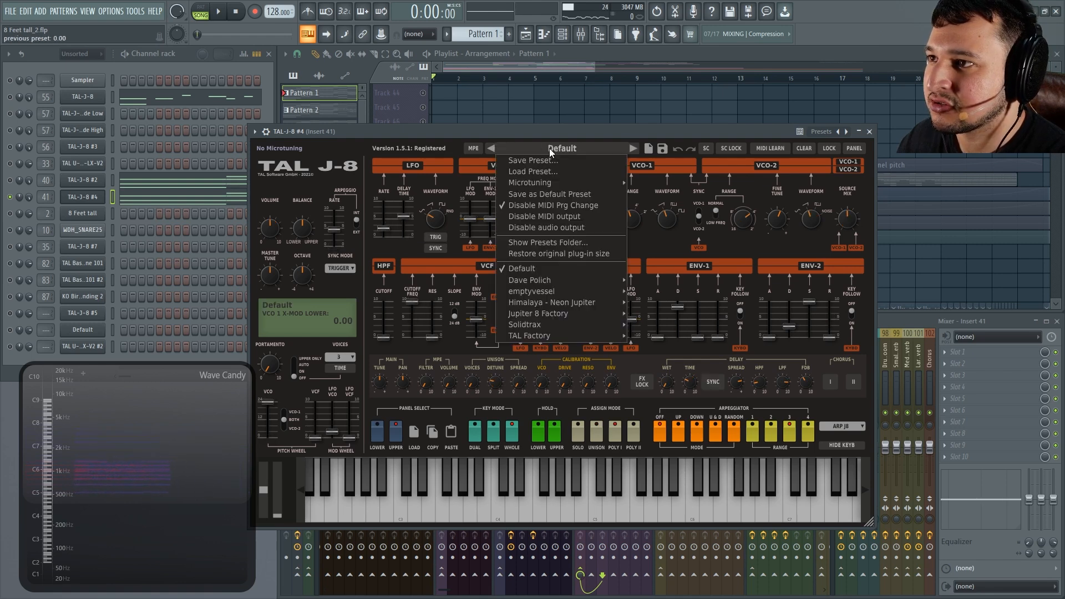
pyautogui.moveTo(544, 314)
pyautogui.moveTo(532, 291)
pyautogui.moveTo(650, 343)
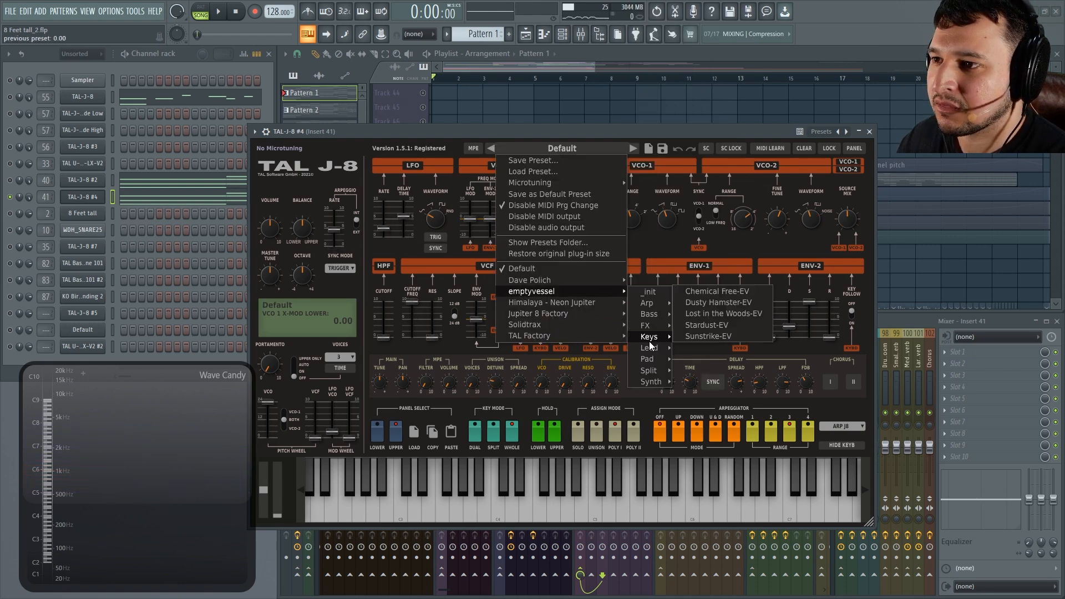
pyautogui.click(701, 330)
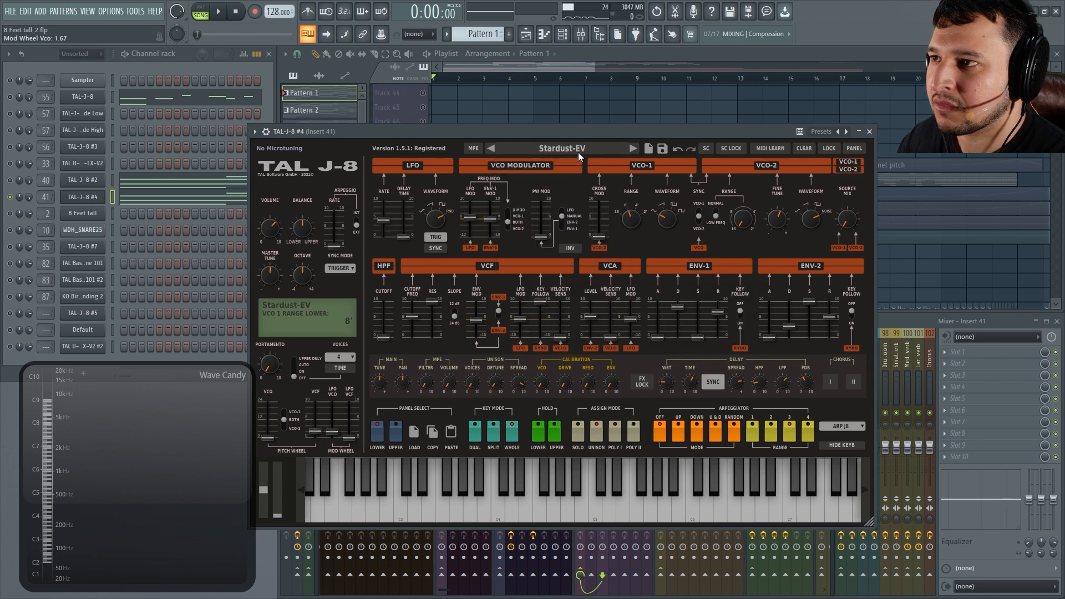
pyautogui.press('space')
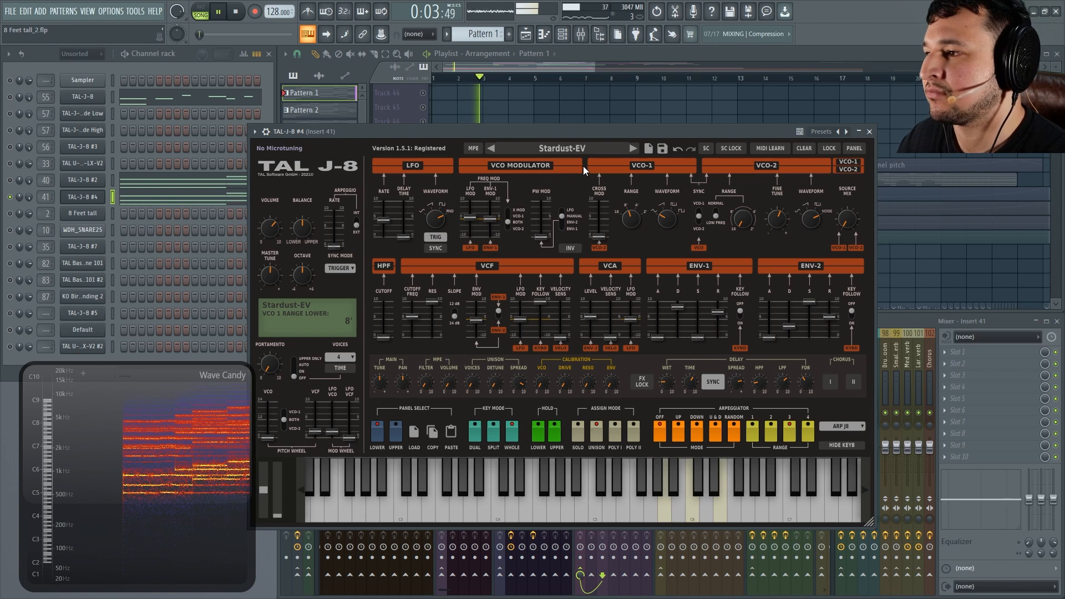
pyautogui.press('space')
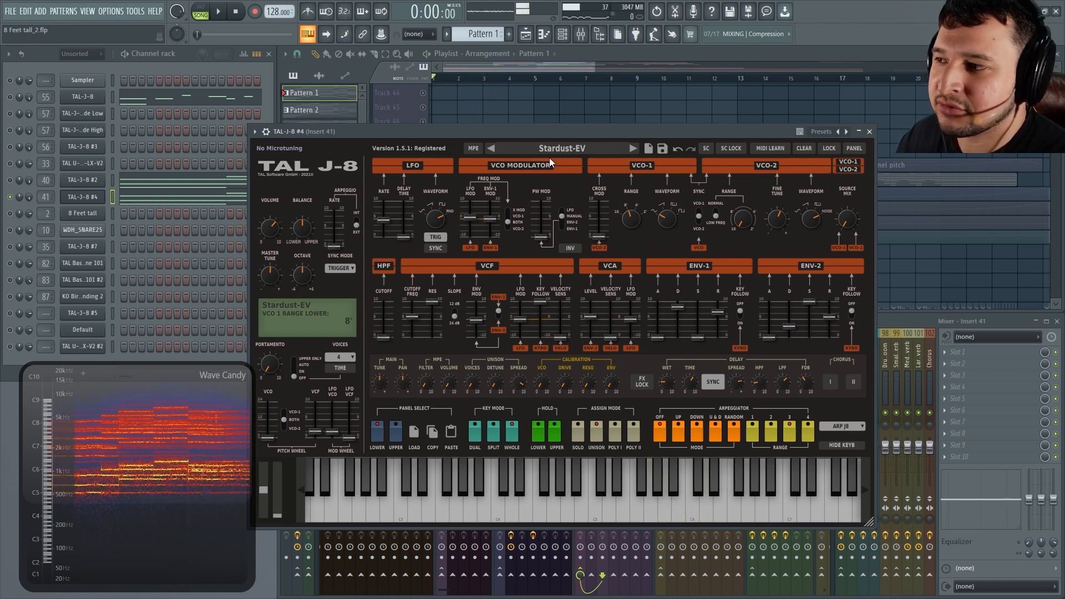
pyautogui.moveTo(809, 305); pyautogui.dragTo(814, 314)
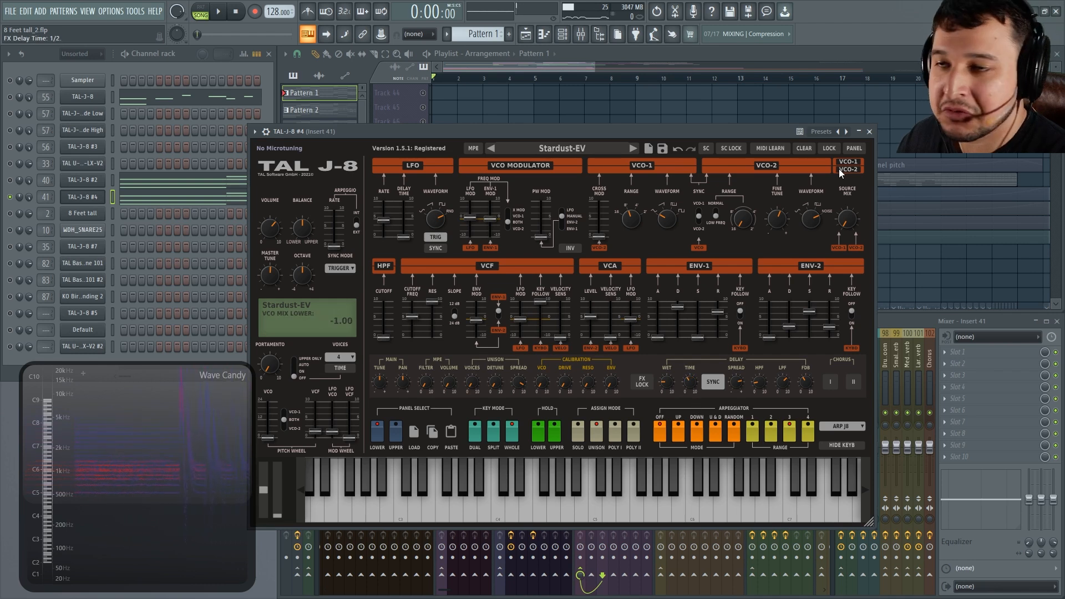
# Solo TAL-J-8 #2, open its synth window, and play it while examining the oscillator waveform settings.
pyautogui.click(11, 179)
pyautogui.click(83, 180)
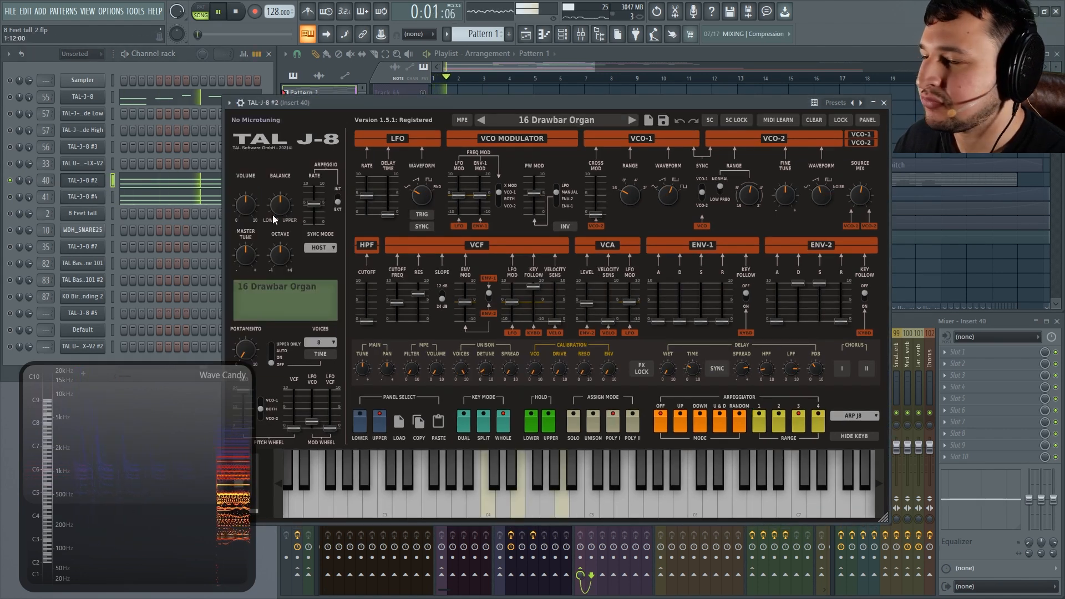
pyautogui.moveTo(673, 205)
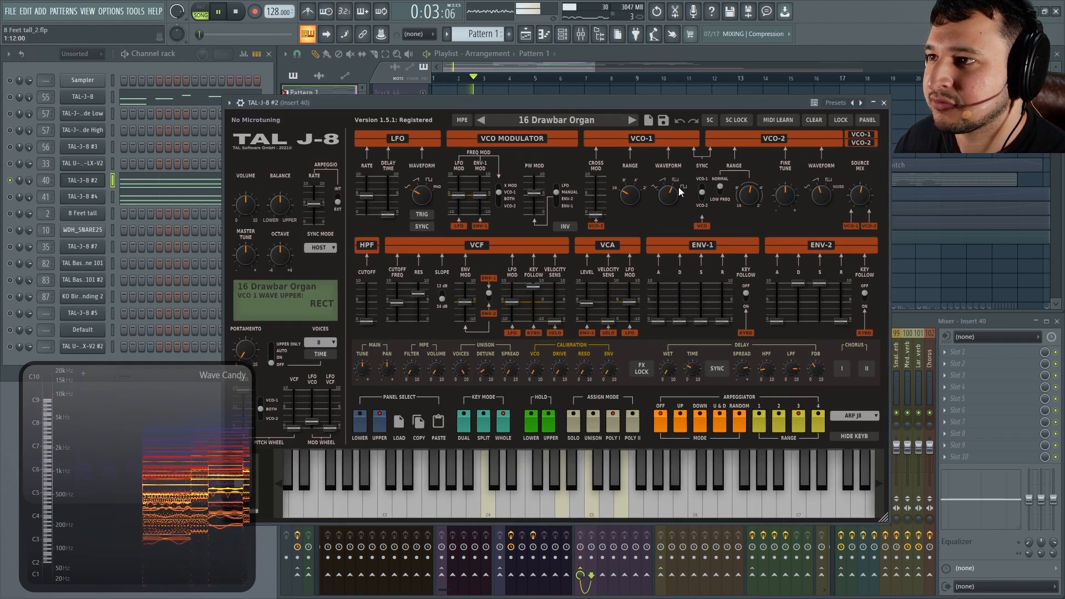
pyautogui.press('space')
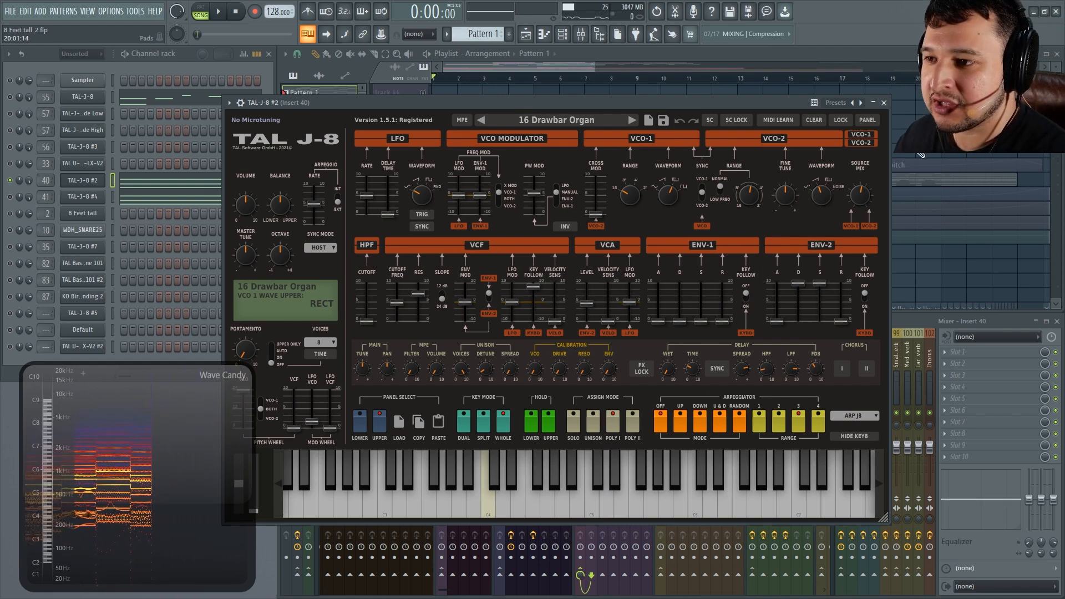
# Advance TAL-J-8 #2 to the next preset, reload 16 Drawbar Organ from the preset list, audition it, and close the synth.
pyautogui.click(633, 121)
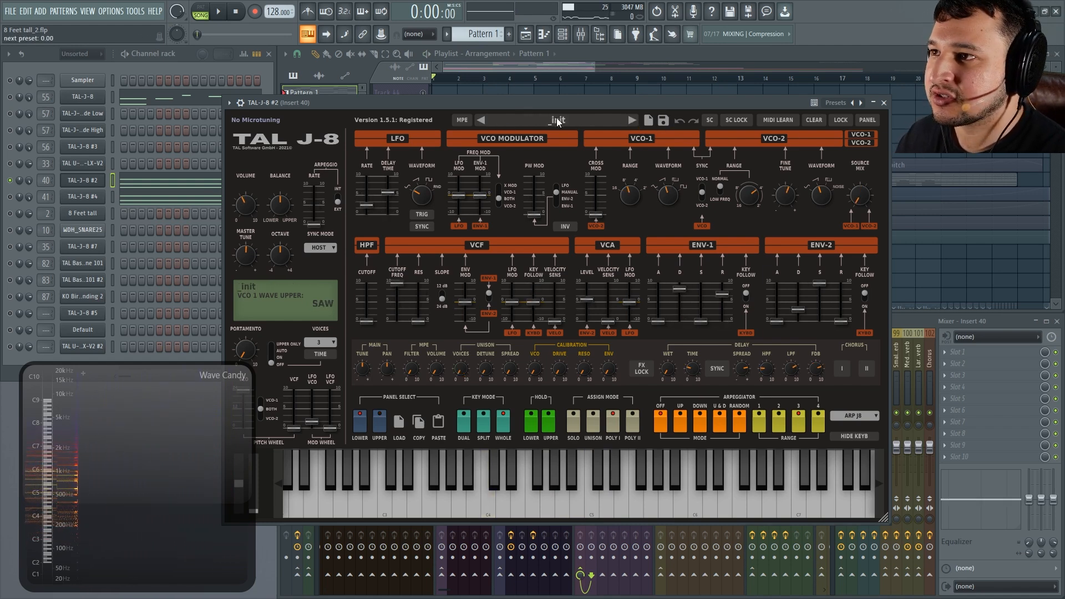
pyautogui.click(539, 121)
pyautogui.moveTo(588, 238)
pyautogui.click(704, 441)
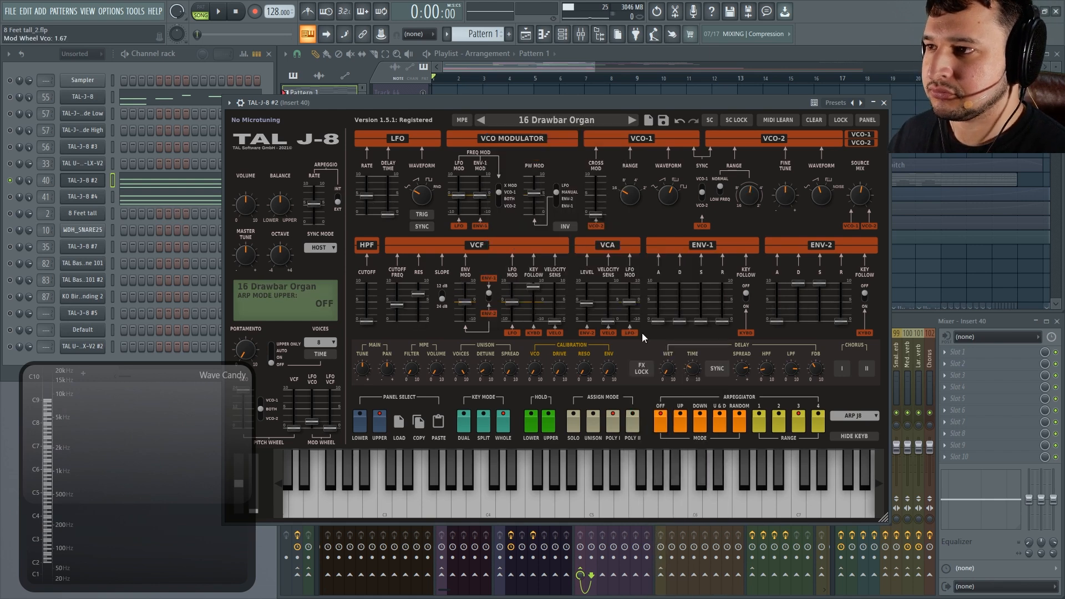
pyautogui.press('space')
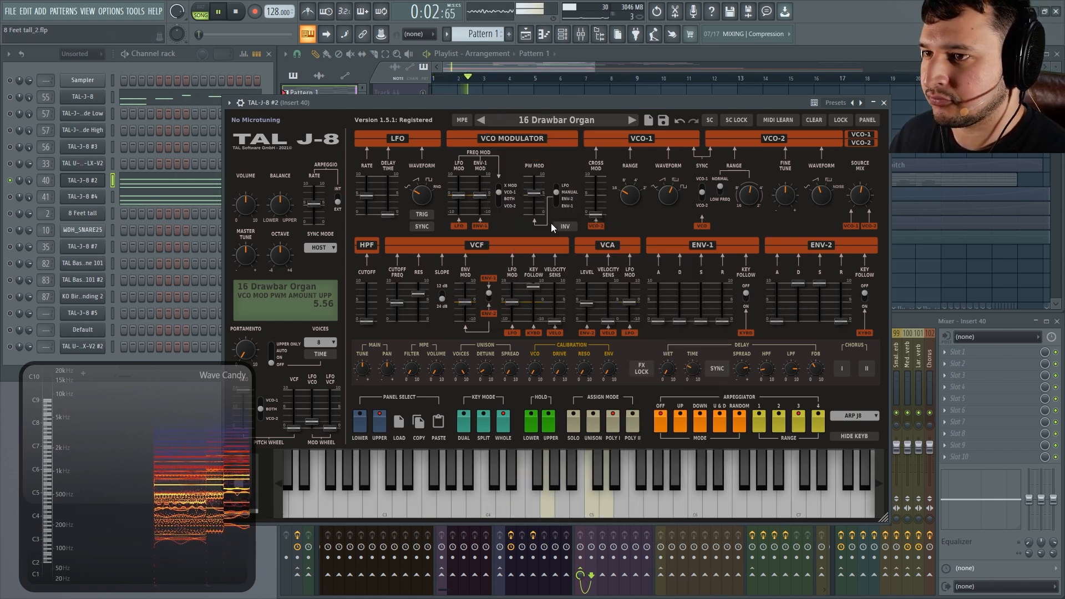
pyautogui.press('space')
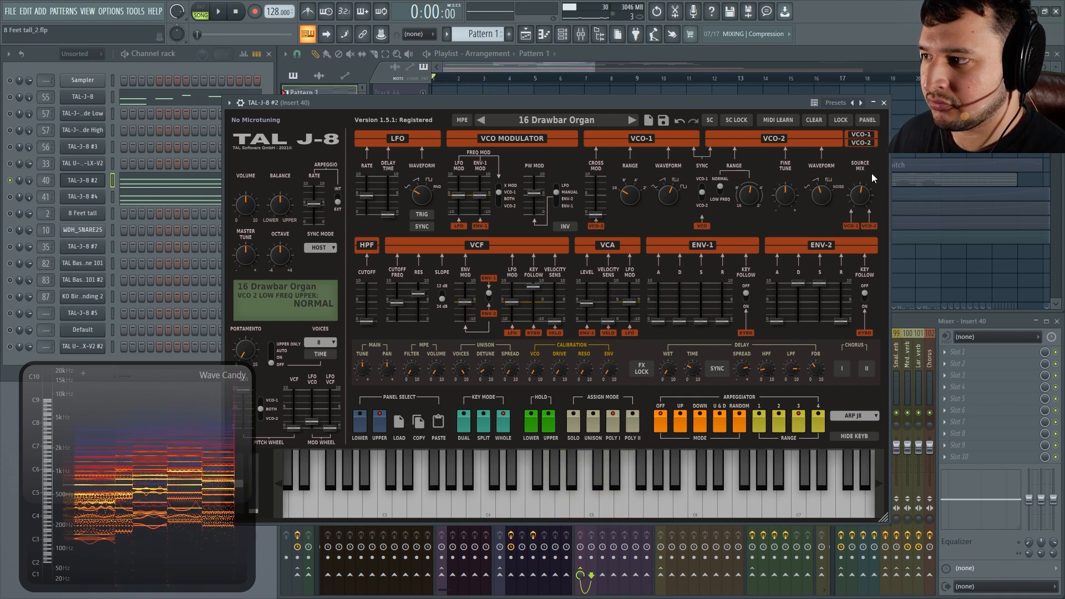
pyautogui.click(883, 102)
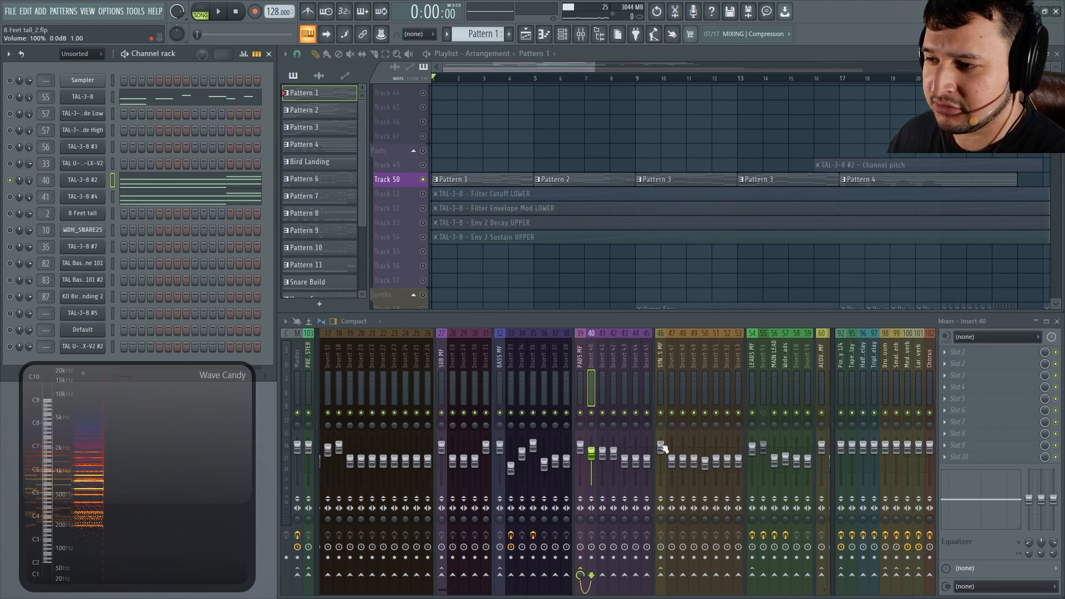
# Route TAL-J-8 #4 to mixer Insert 42 and make Pattern 9 the active pattern.
pyautogui.click(578, 388)
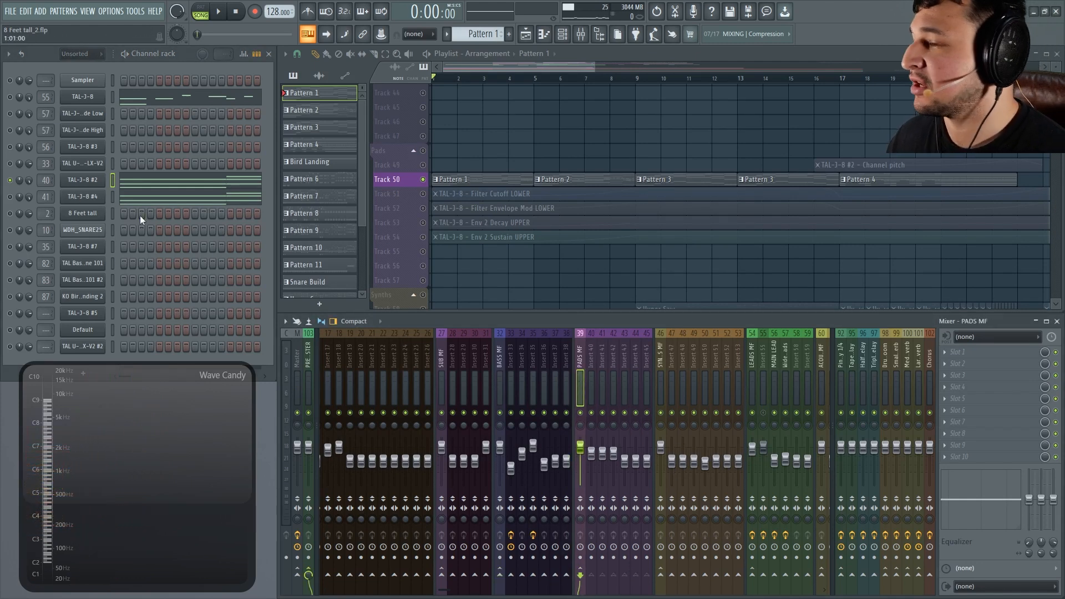
pyautogui.scroll(-8, 613, 369)
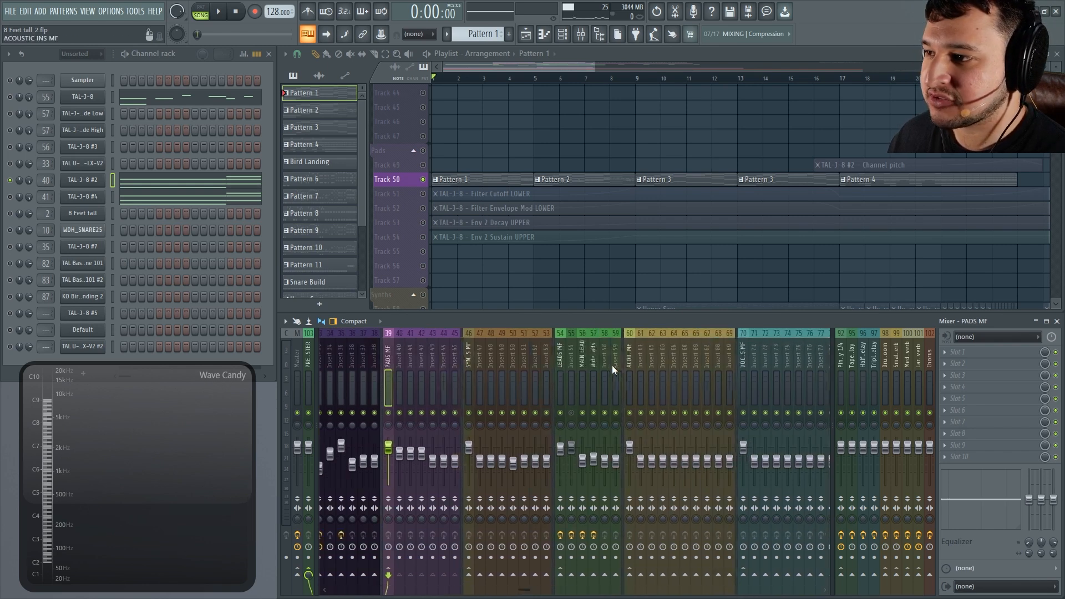
pyautogui.scroll(14, 614, 369)
pyautogui.scroll(1, 46, 197)
pyautogui.scroll(8, 22, 194)
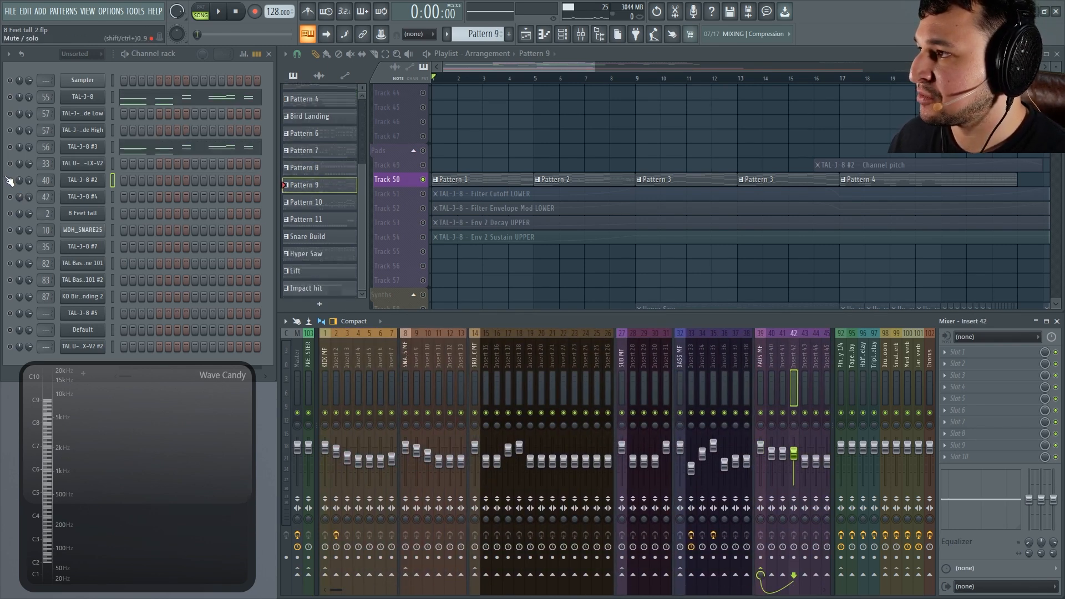
# Turn all channels back on and play the layered pads while checking their mixer levels.
pyautogui.press('space')
pyautogui.scroll(-6, 647, 378)
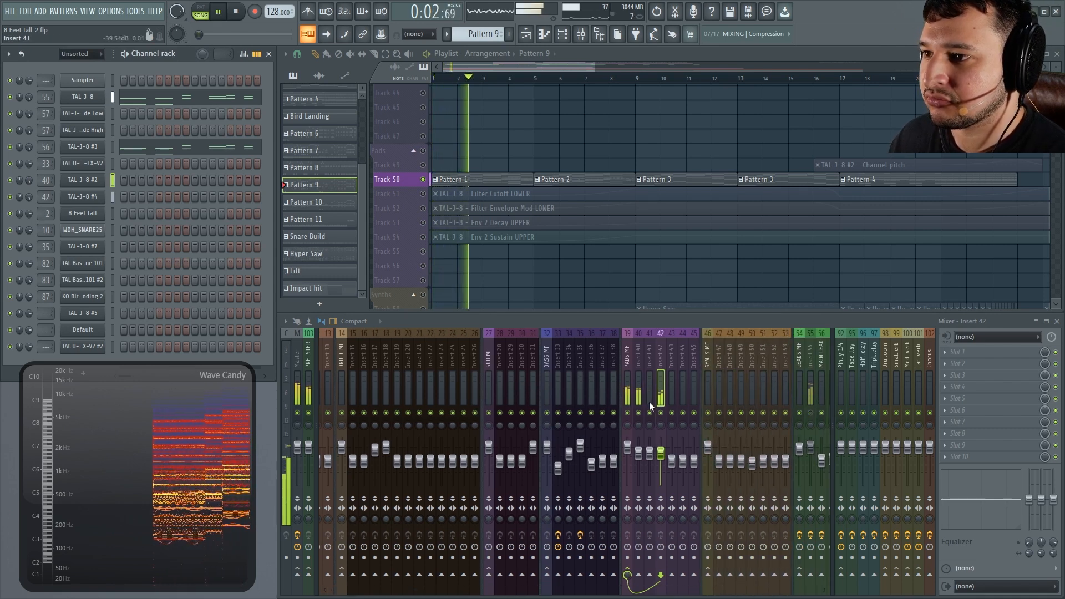
pyautogui.scroll(2, 652, 376)
pyautogui.press('space')
# Send Insert 40 to Medium Reverb at about 82%, send Insert 42 to the same reverb, and audition the pads.
pyautogui.click(702, 366)
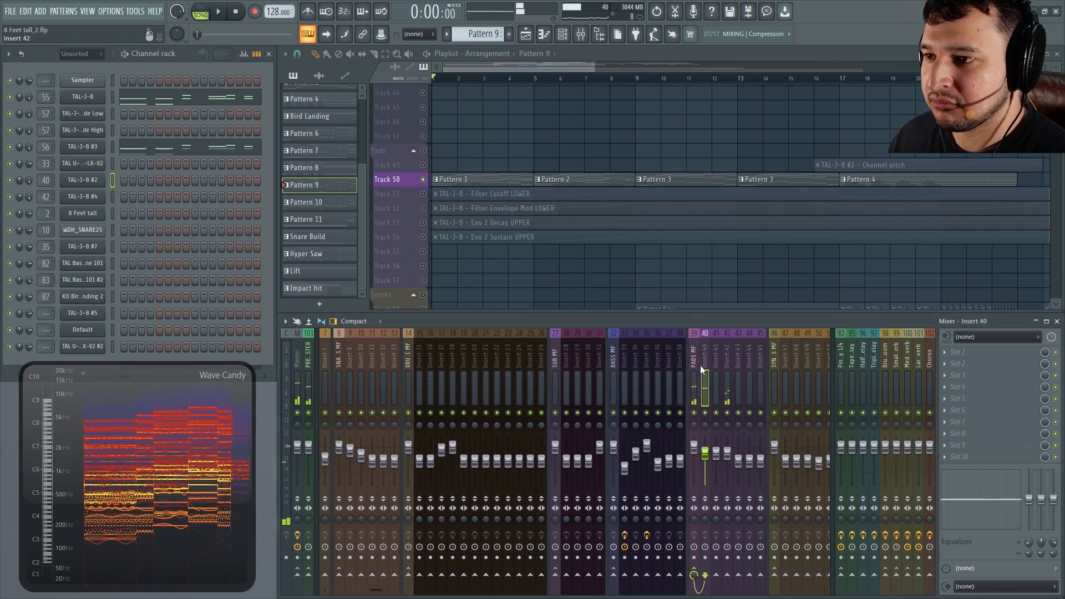
pyautogui.scroll(-5, 713, 367)
pyautogui.click(907, 575)
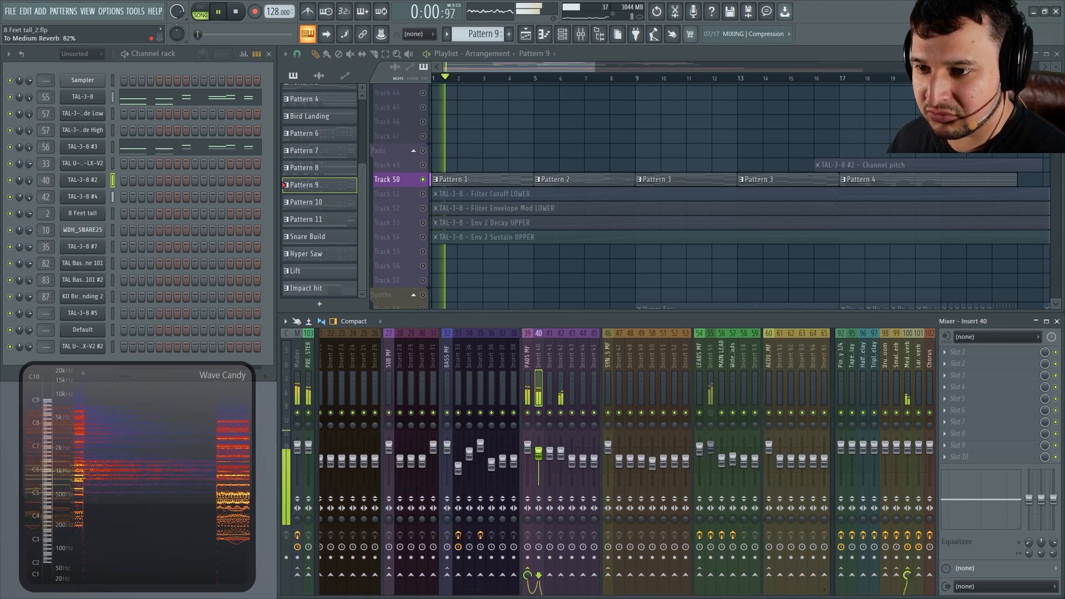
pyautogui.click(560, 369)
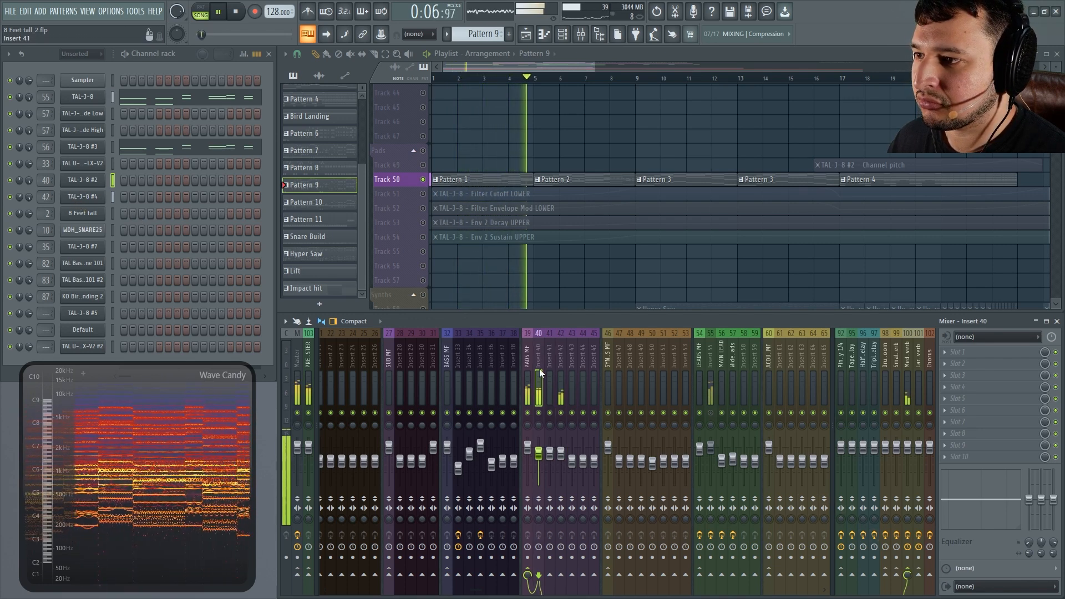
pyautogui.press('space')
pyautogui.click(908, 575)
pyautogui.press('space')
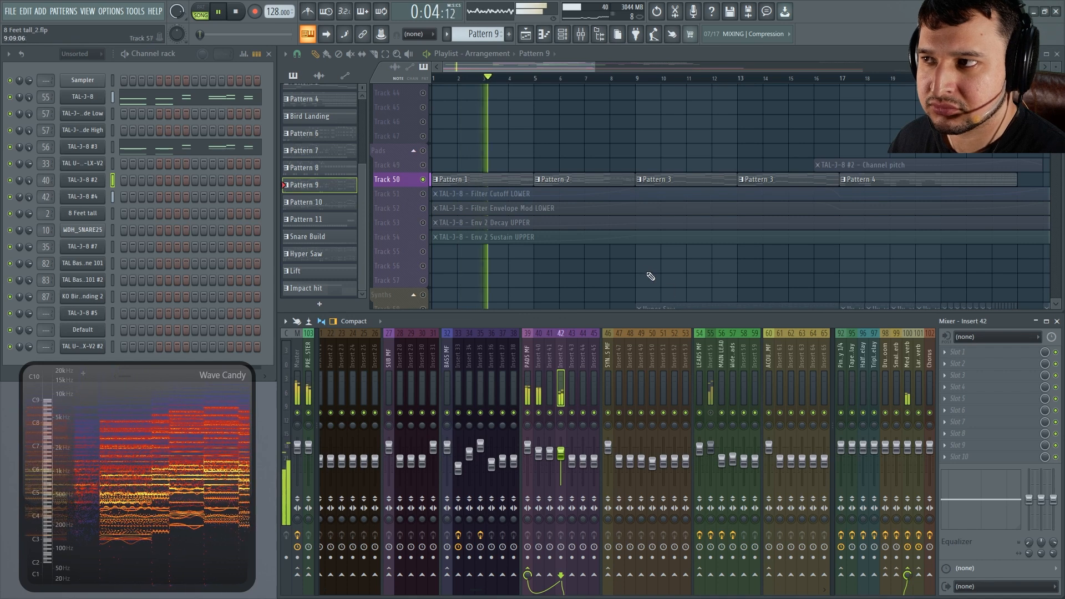
# Unsolo the pads' Track 50 in the playlist and restart playback with all tracks on.
pyautogui.click(416, 154)
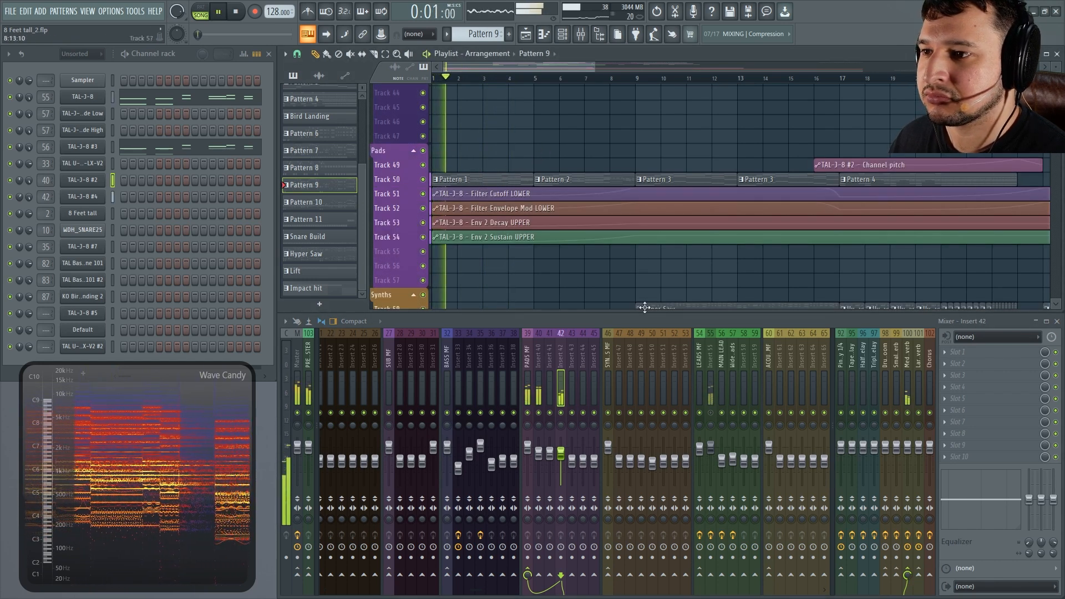
pyautogui.press('space')
pyautogui.press('space')
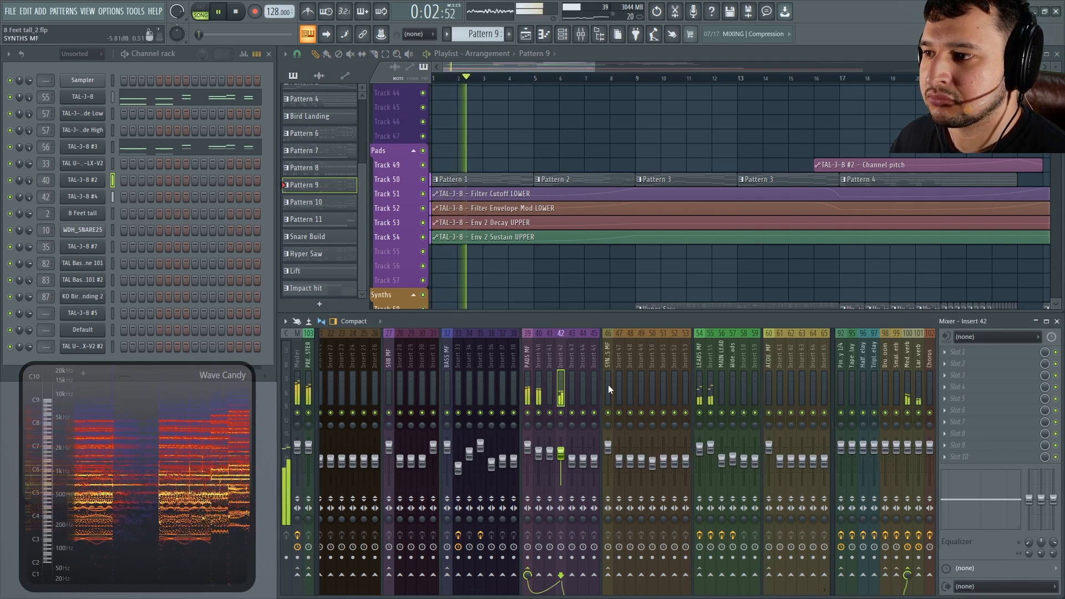
# Send Insert 40 to Larger Reverb, adjust the send level, and listen to the pads in the full mix.
pyautogui.click(537, 385)
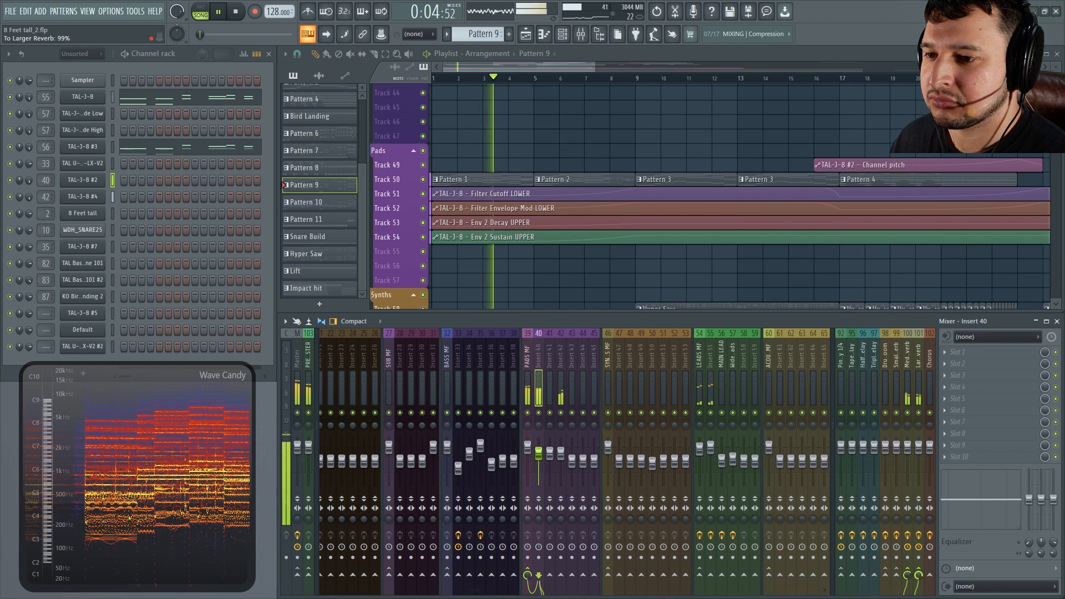
pyautogui.moveTo(918, 576); pyautogui.dragTo(918, 567)
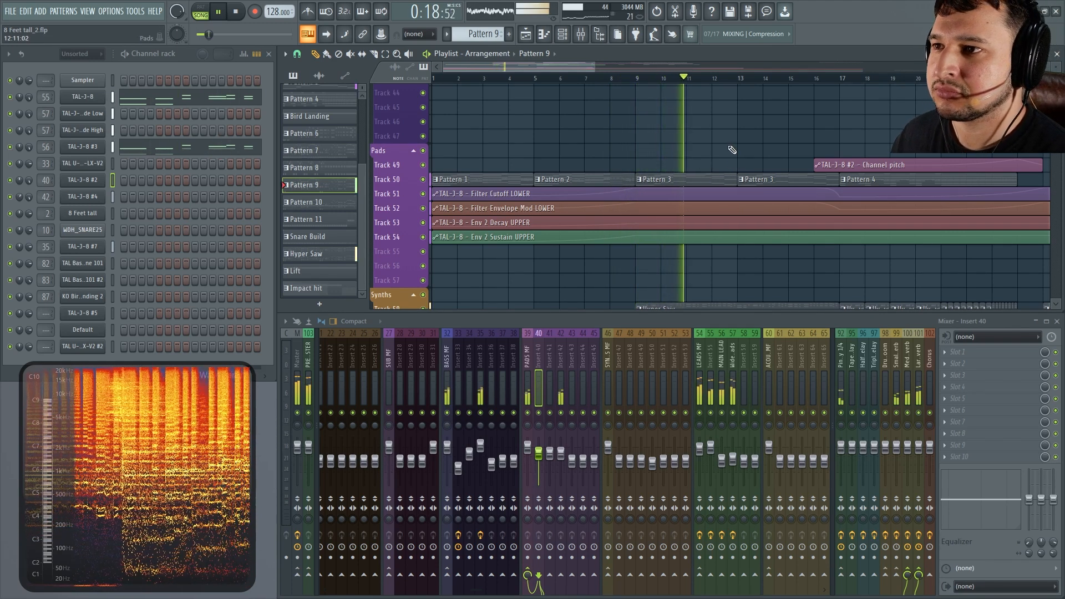
pyautogui.press('space')
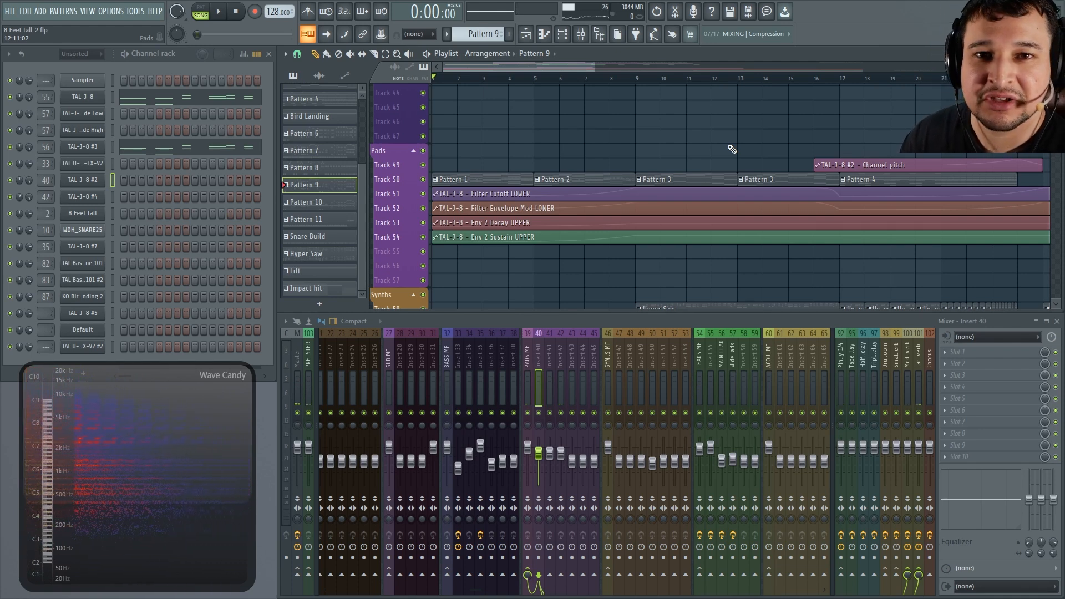
# Open TAL-J-8 #5, reposition its window, and view the available preset banks without changing the Default preset.
pyautogui.click(102, 315)
pyautogui.moveTo(588, 150); pyautogui.dragTo(704, 129)
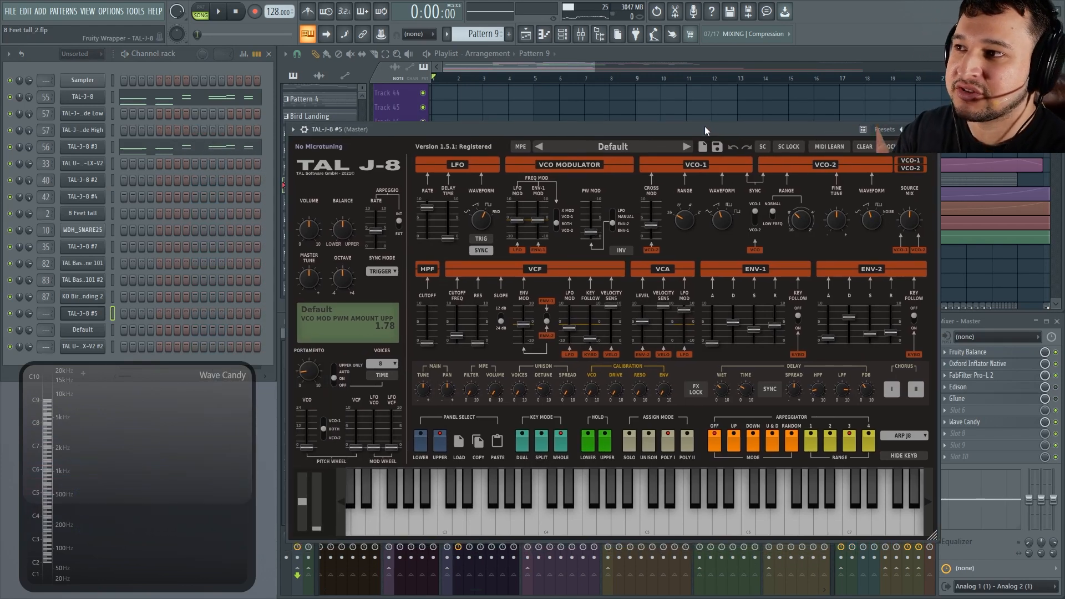
pyautogui.click(617, 148)
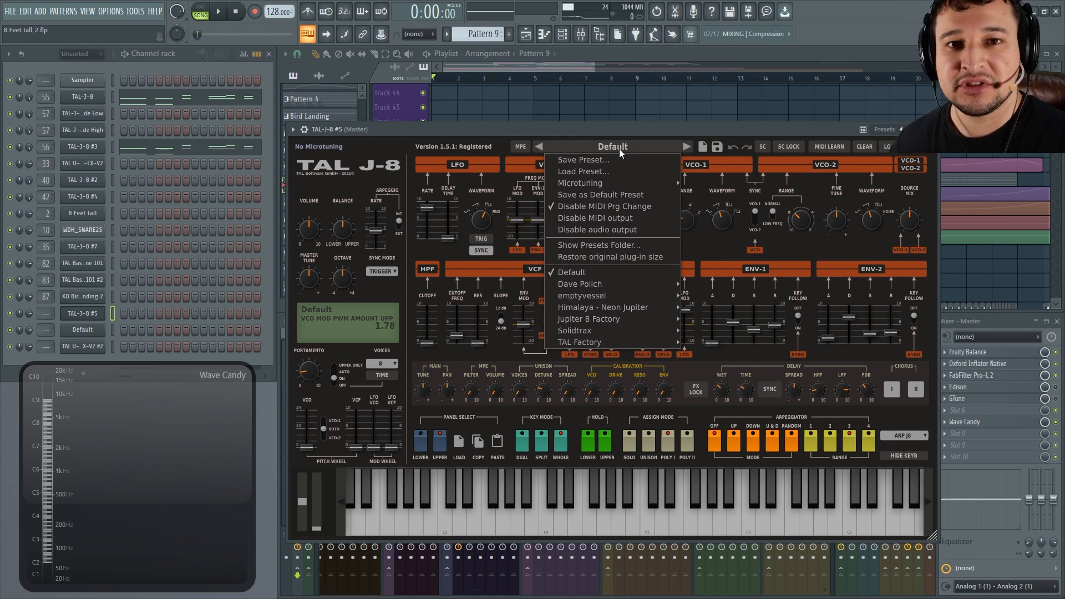
pyautogui.click(619, 149)
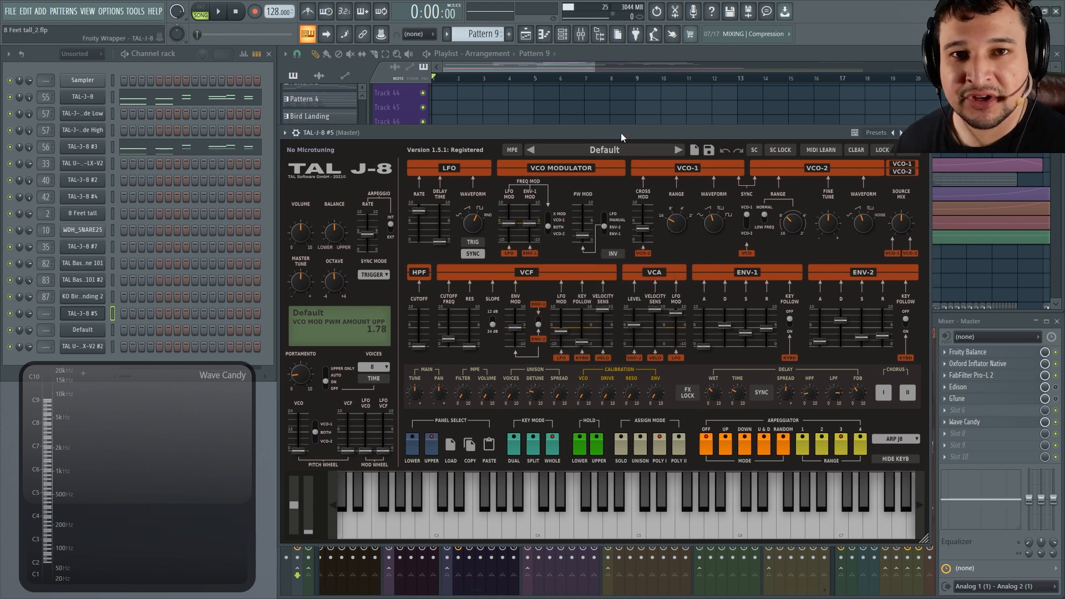